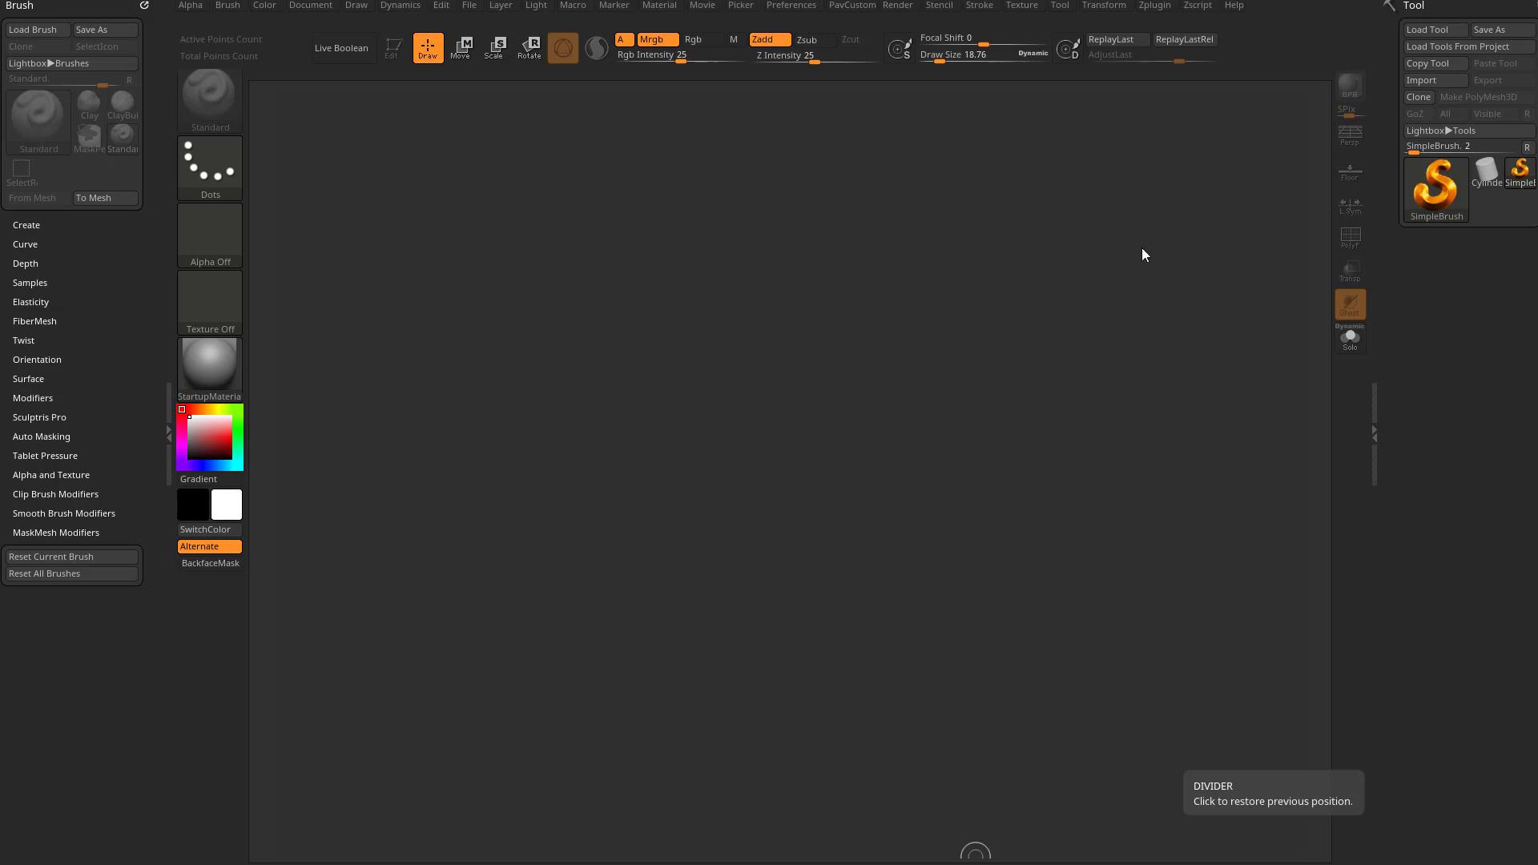
With the draw size at about 44, draw a Cube3D mesh in the middle of the canvas and put it in Edit mode
{"action": "key", "text": "s"}
{"action": "left_click_drag", "start_coordinate": [900, 392], "coordinate": [888, 389]}
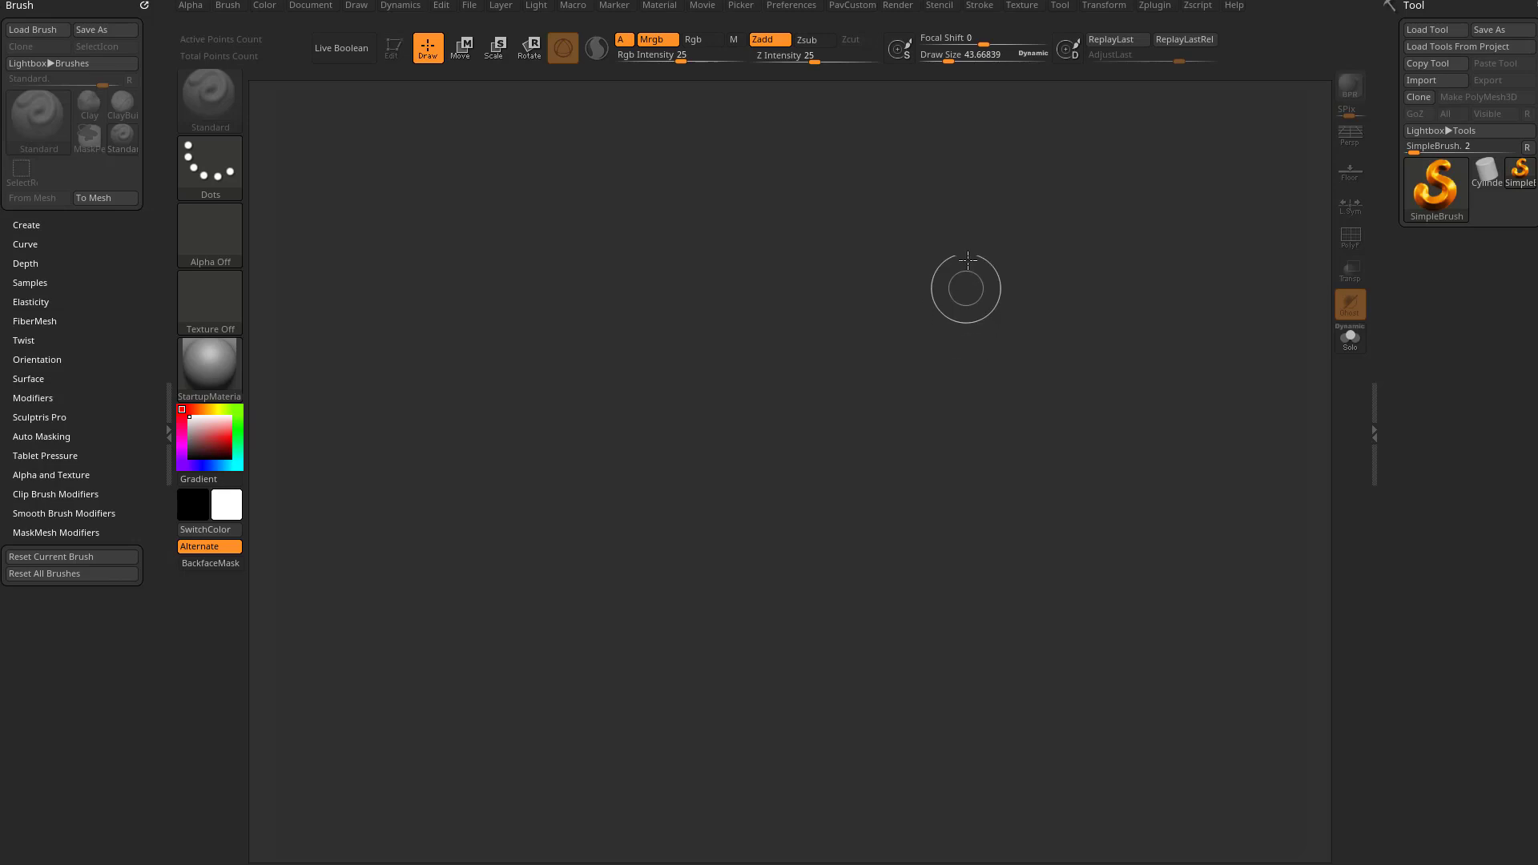
{"action": "left_click", "coordinate": [1429, 185]}
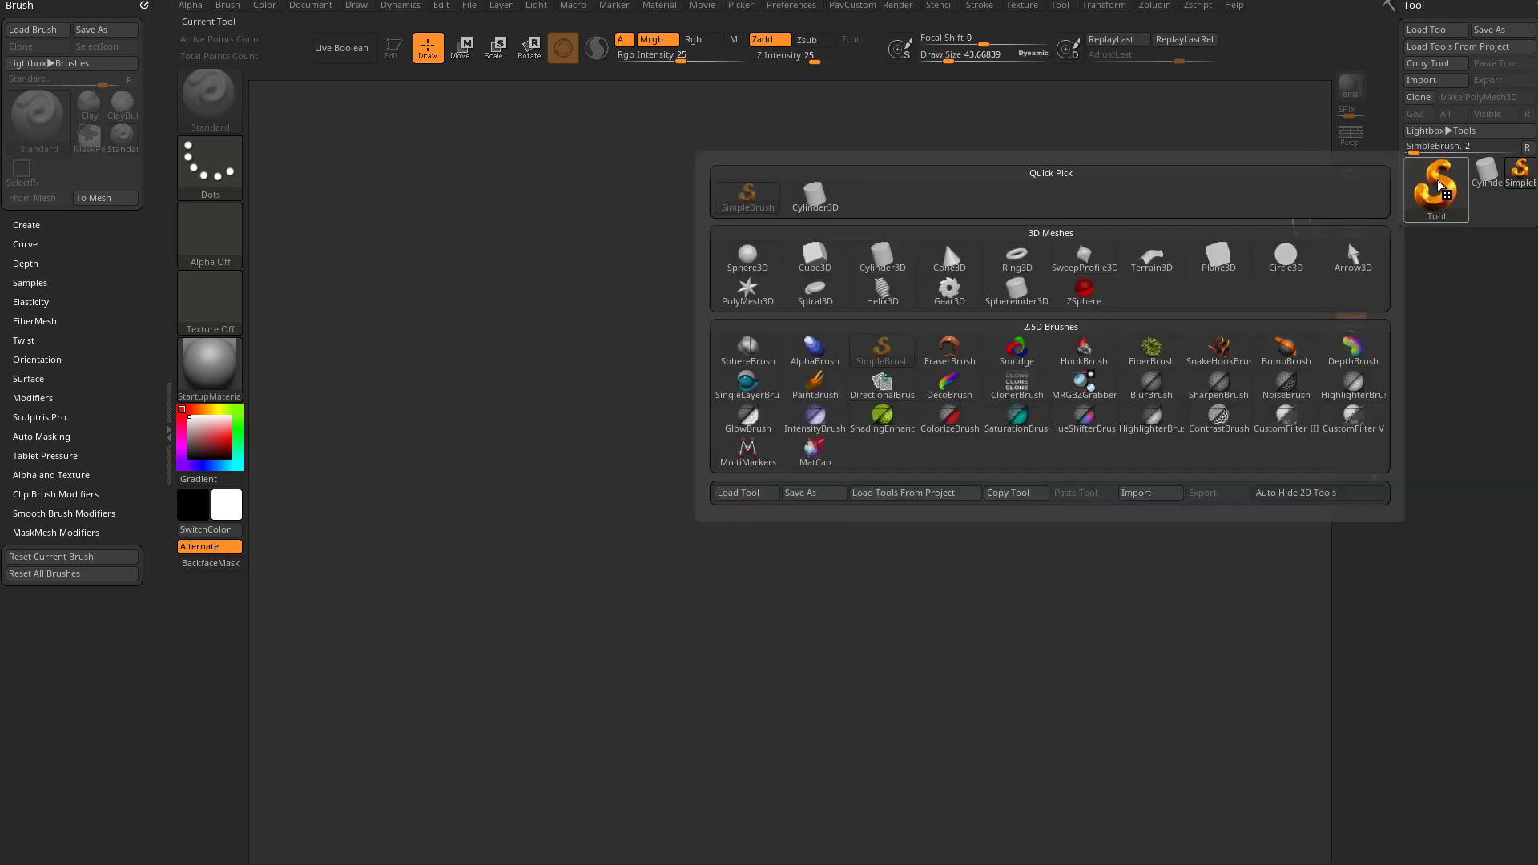
{"action": "left_click", "coordinate": [1440, 171]}
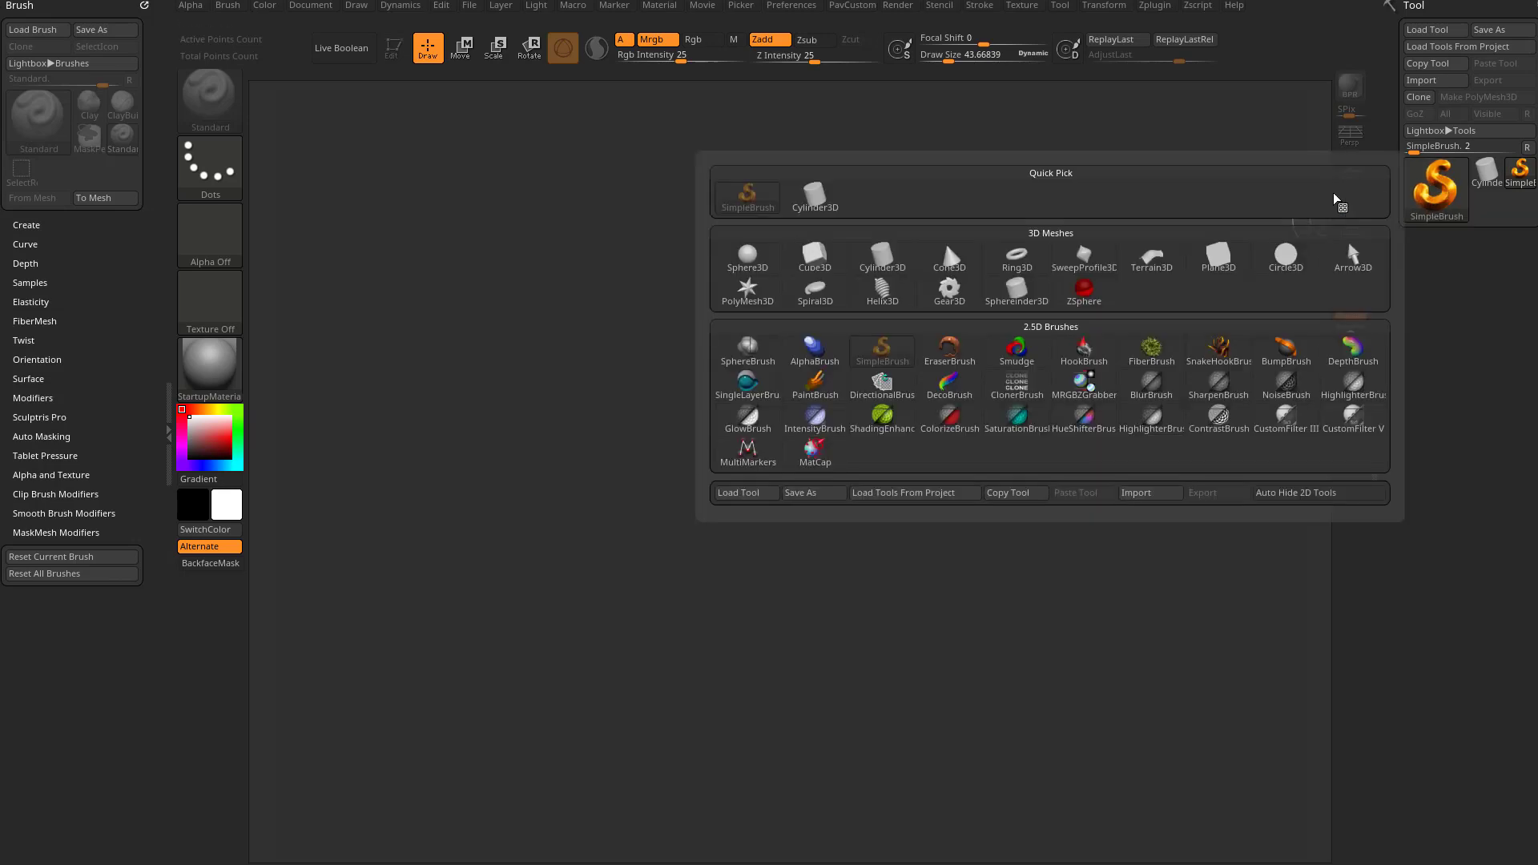
{"action": "left_click", "coordinate": [815, 257]}
{"action": "left_click_drag", "start_coordinate": [746, 461], "coordinate": [552, 184]}
{"action": "left_click", "coordinate": [392, 48]}
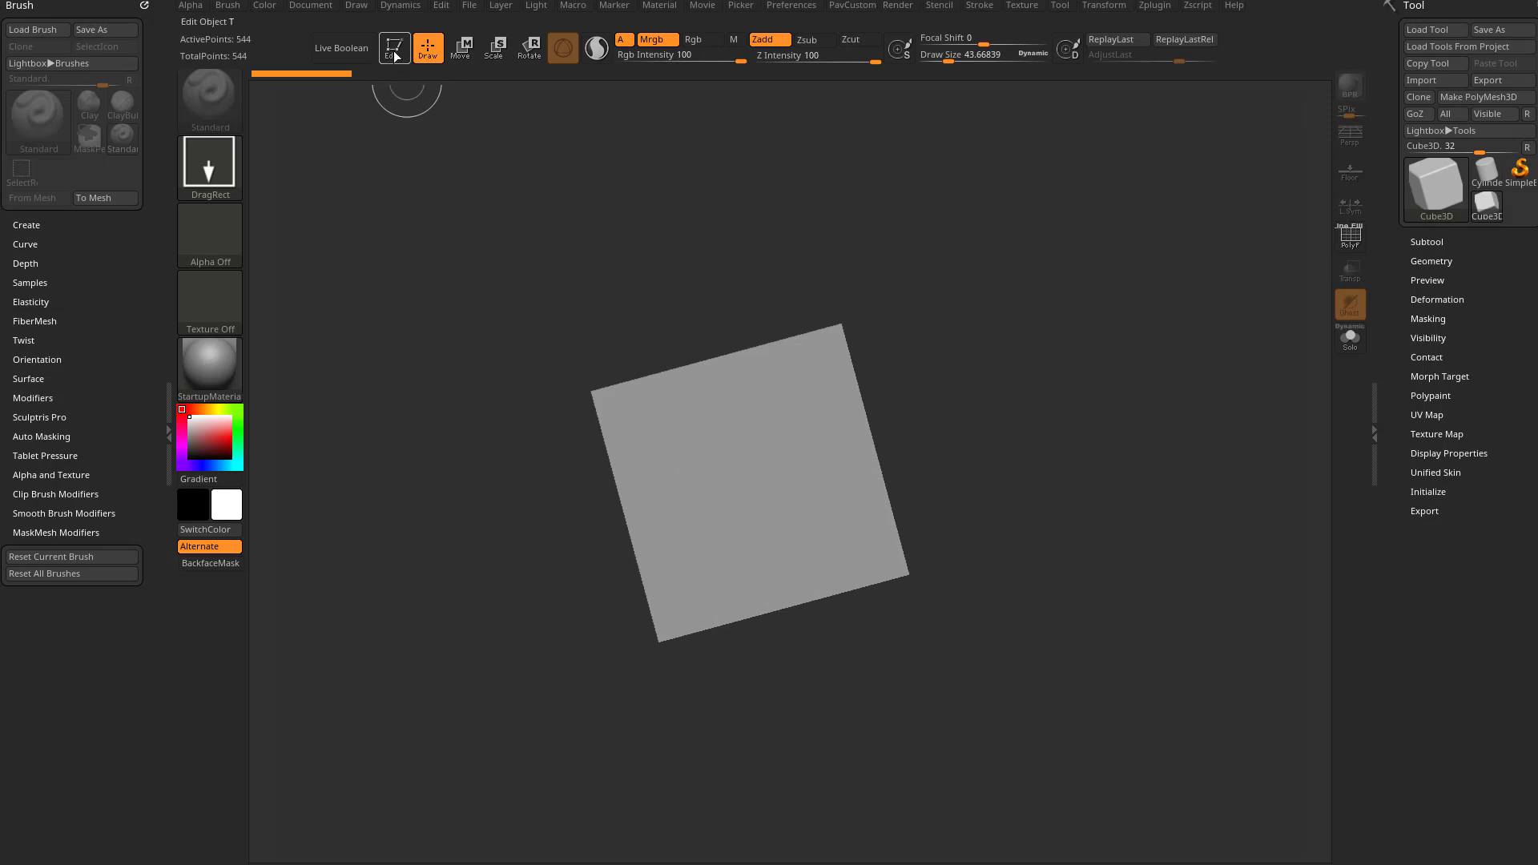
Convert the cube to a PolyMesh3D and subdivide it five times, framing it in a straight front view
{"action": "left_click", "coordinate": [1454, 97]}
{"action": "left_click_drag", "start_coordinate": [1191, 274], "coordinate": [1178, 309]}
{"action": "key", "text": "ctrl"}
{"action": "key", "text": "ctrl+d"}
{"action": "key", "text": "ctrl+d"}
{"action": "key", "text": "ctrl+d"}
{"action": "key", "text": "ctrl+d"}
{"action": "key", "text": "ctrl+d"}
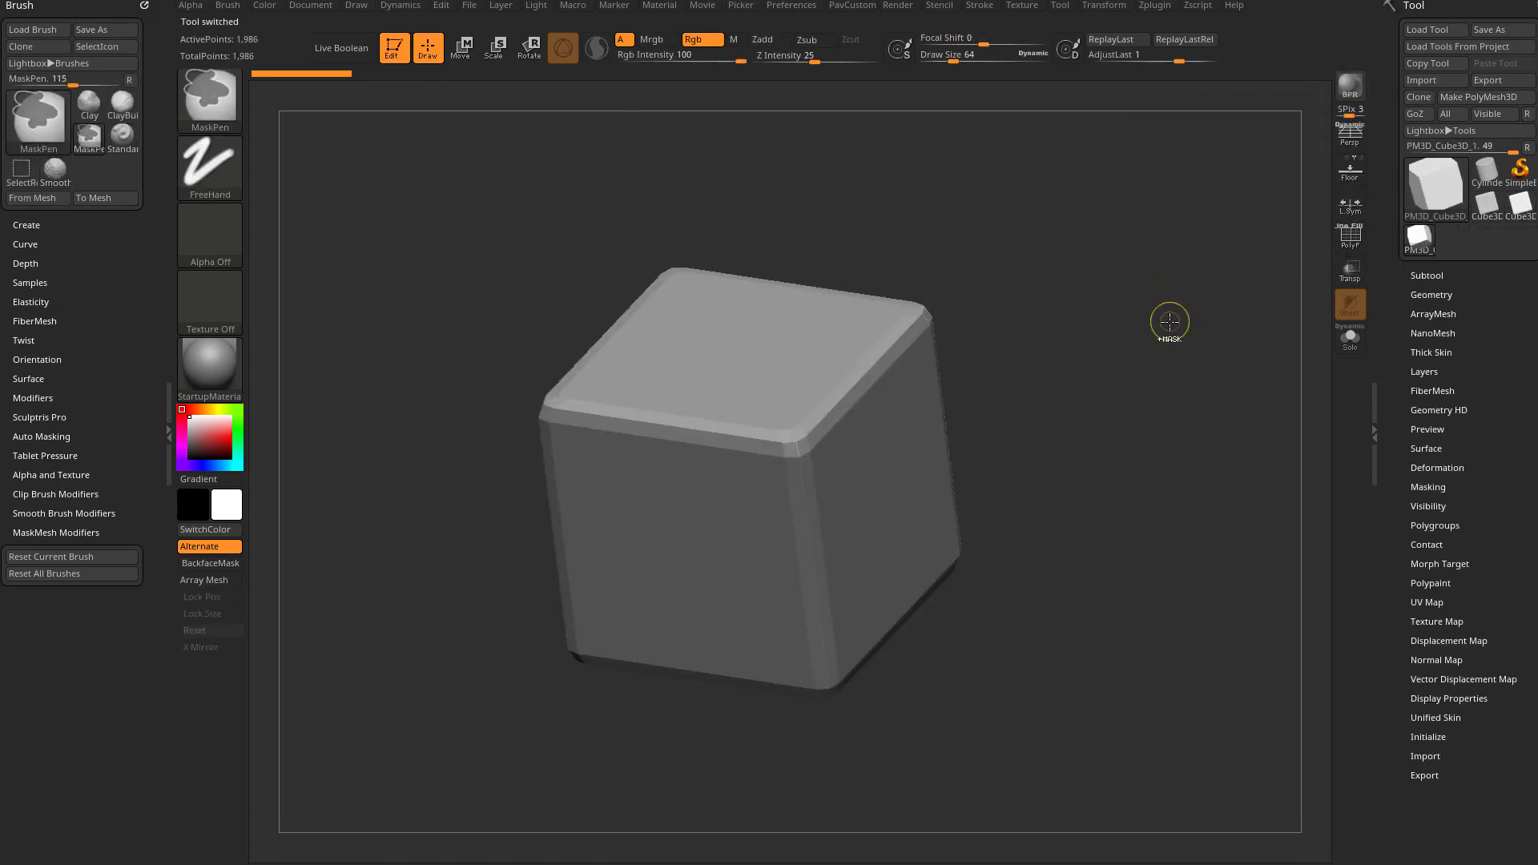
{"action": "mouse_move", "coordinate": [1080, 376]}
{"action": "left_mouse_down", "text": "shift"}
{"action": "mouse_move", "coordinate": [1109, 354]}
{"action": "mouse_move", "coordinate": [1109, 374]}
{"action": "mouse_move", "coordinate": [1027, 418]}
{"action": "left_mouse_up", "text": "shift"}
{"action": "key", "text": "f"}
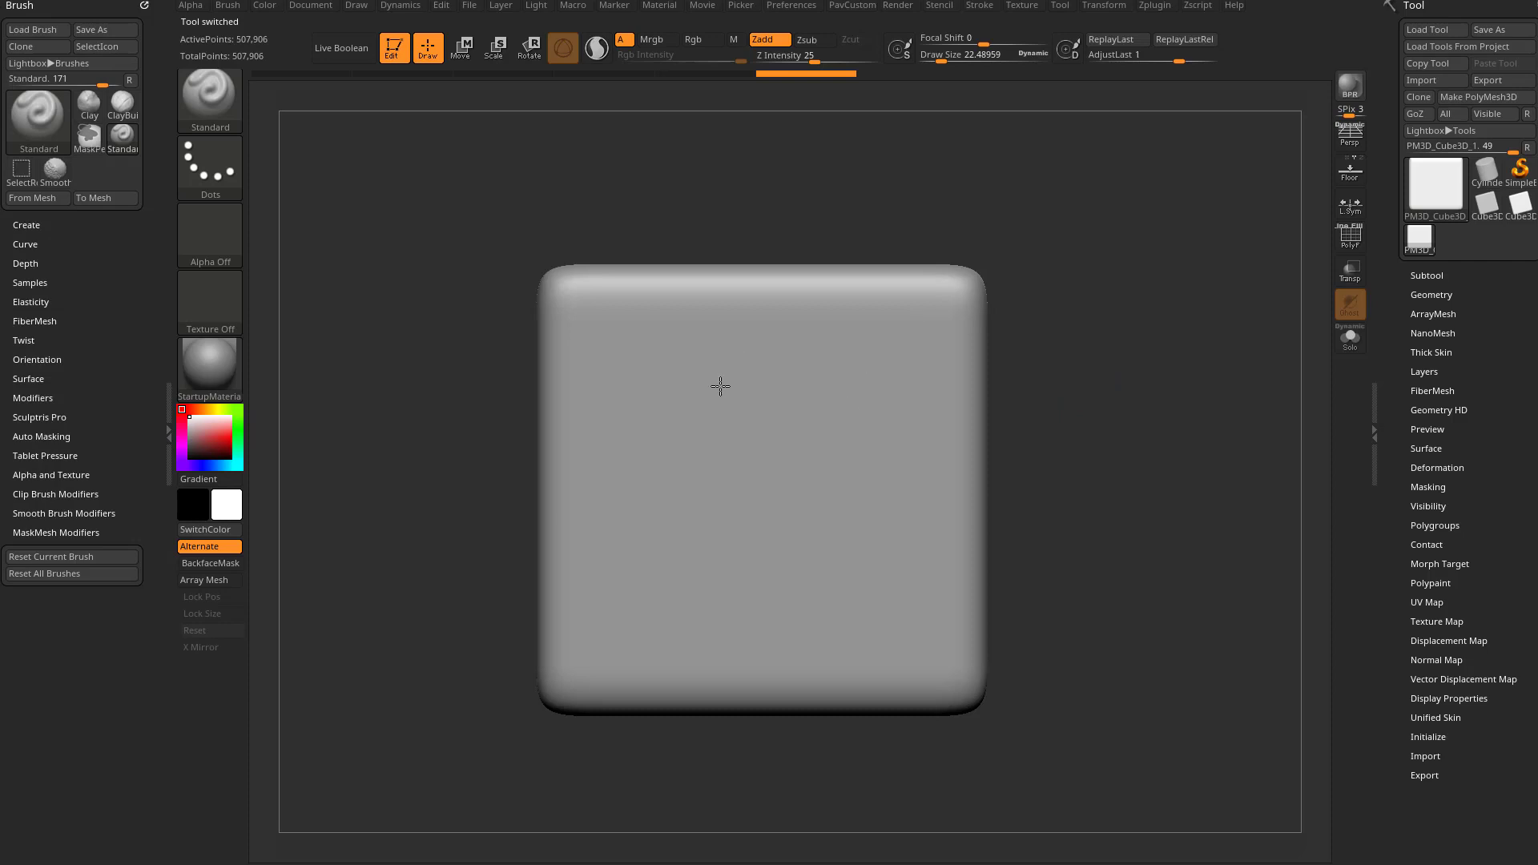
Sculpt an S-shaped stroke on the cube's front face with the Standard brush and invert it into a groove with AdjustLast
{"action": "mouse_move", "coordinate": [1091, 373]}
{"action": "left_mouse_down"}
{"action": "mouse_move", "coordinate": [1108, 360]}
{"action": "mouse_move", "coordinate": [1074, 382]}
{"action": "mouse_move", "coordinate": [1037, 345]}
{"action": "left_mouse_up"}
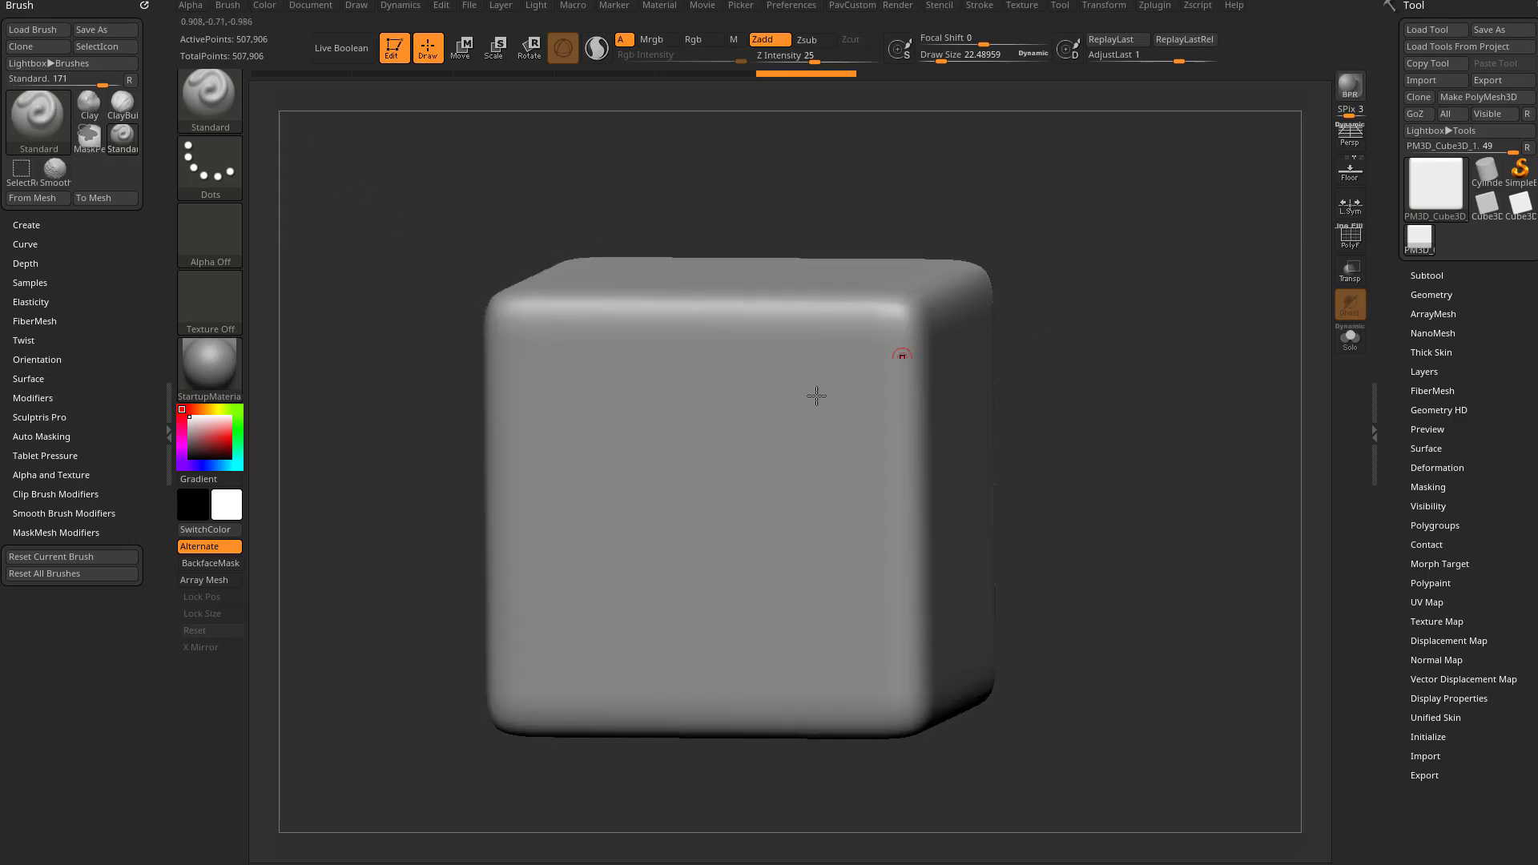
{"action": "mouse_move", "coordinate": [675, 370]}
{"action": "left_mouse_down"}
{"action": "mouse_move", "coordinate": [724, 497]}
{"action": "mouse_move", "coordinate": [785, 468]}
{"action": "left_mouse_up"}
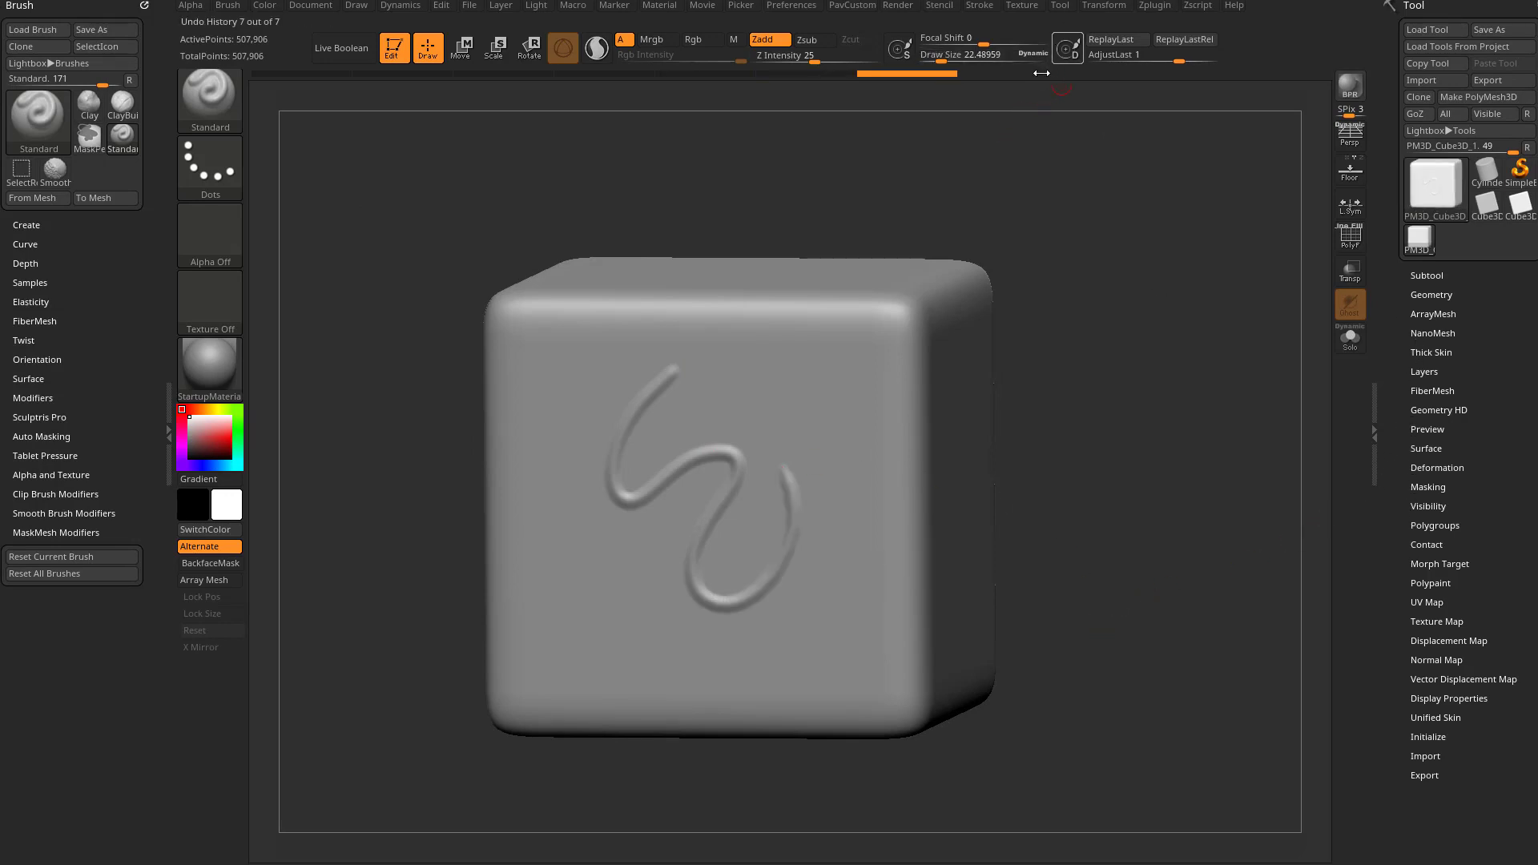
{"action": "mouse_move", "coordinate": [1166, 69]}
{"action": "left_mouse_down"}
{"action": "mouse_move", "coordinate": [1142, 71]}
{"action": "mouse_move", "coordinate": [1186, 70]}
{"action": "mouse_move", "coordinate": [1139, 73]}
{"action": "mouse_move", "coordinate": [1178, 70]}
{"action": "left_mouse_up"}
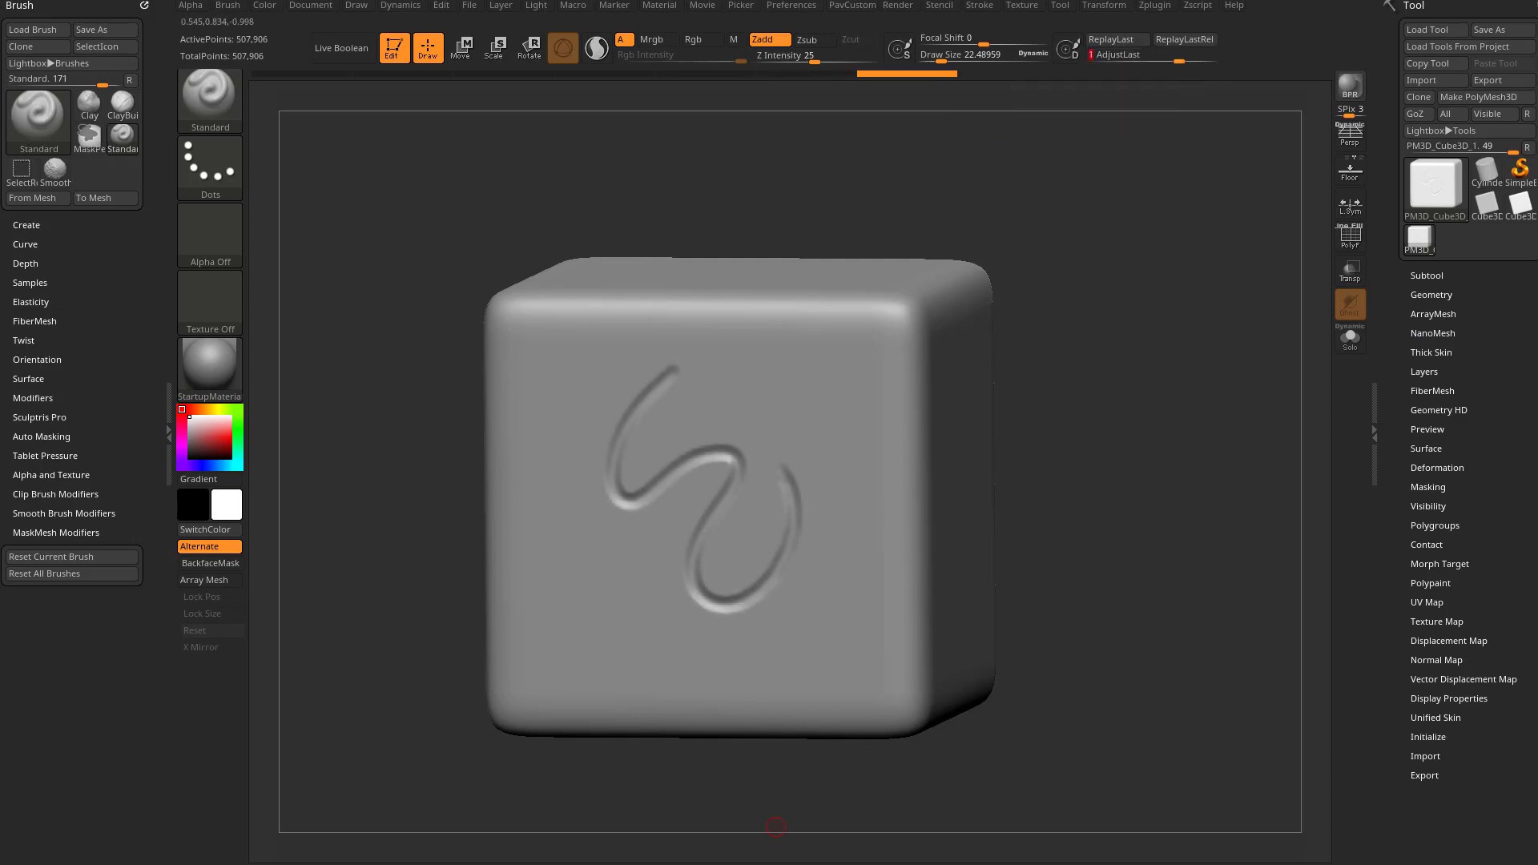
Sculpt a long wavy stroke around the first one on the front face and change its depth with AdjustLast
{"action": "left_click_drag", "start_coordinate": [935, 206], "coordinate": [767, 342]}
{"action": "left_click_drag", "start_coordinate": [1109, 296], "coordinate": [1089, 445]}
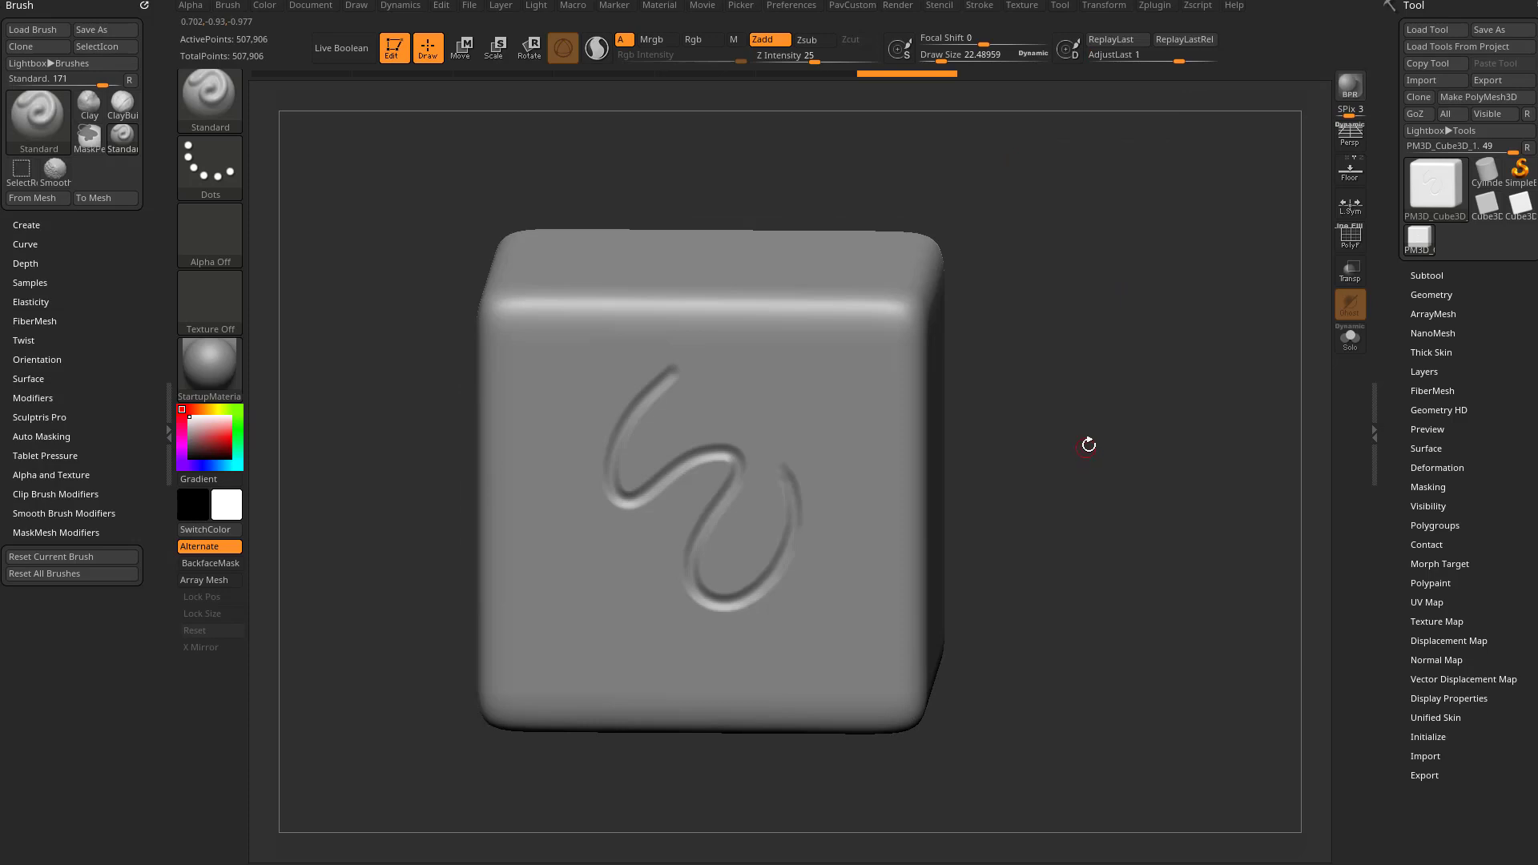
{"action": "mouse_move", "coordinate": [804, 351]}
{"action": "left_mouse_down"}
{"action": "mouse_move", "coordinate": [828, 488]}
{"action": "mouse_move", "coordinate": [697, 639]}
{"action": "mouse_move", "coordinate": [525, 525]}
{"action": "left_mouse_up"}
{"action": "mouse_move", "coordinate": [1181, 65]}
{"action": "left_mouse_down"}
{"action": "mouse_move", "coordinate": [1146, 64]}
{"action": "mouse_move", "coordinate": [1198, 63]}
{"action": "mouse_move", "coordinate": [1114, 63]}
{"action": "left_mouse_up"}
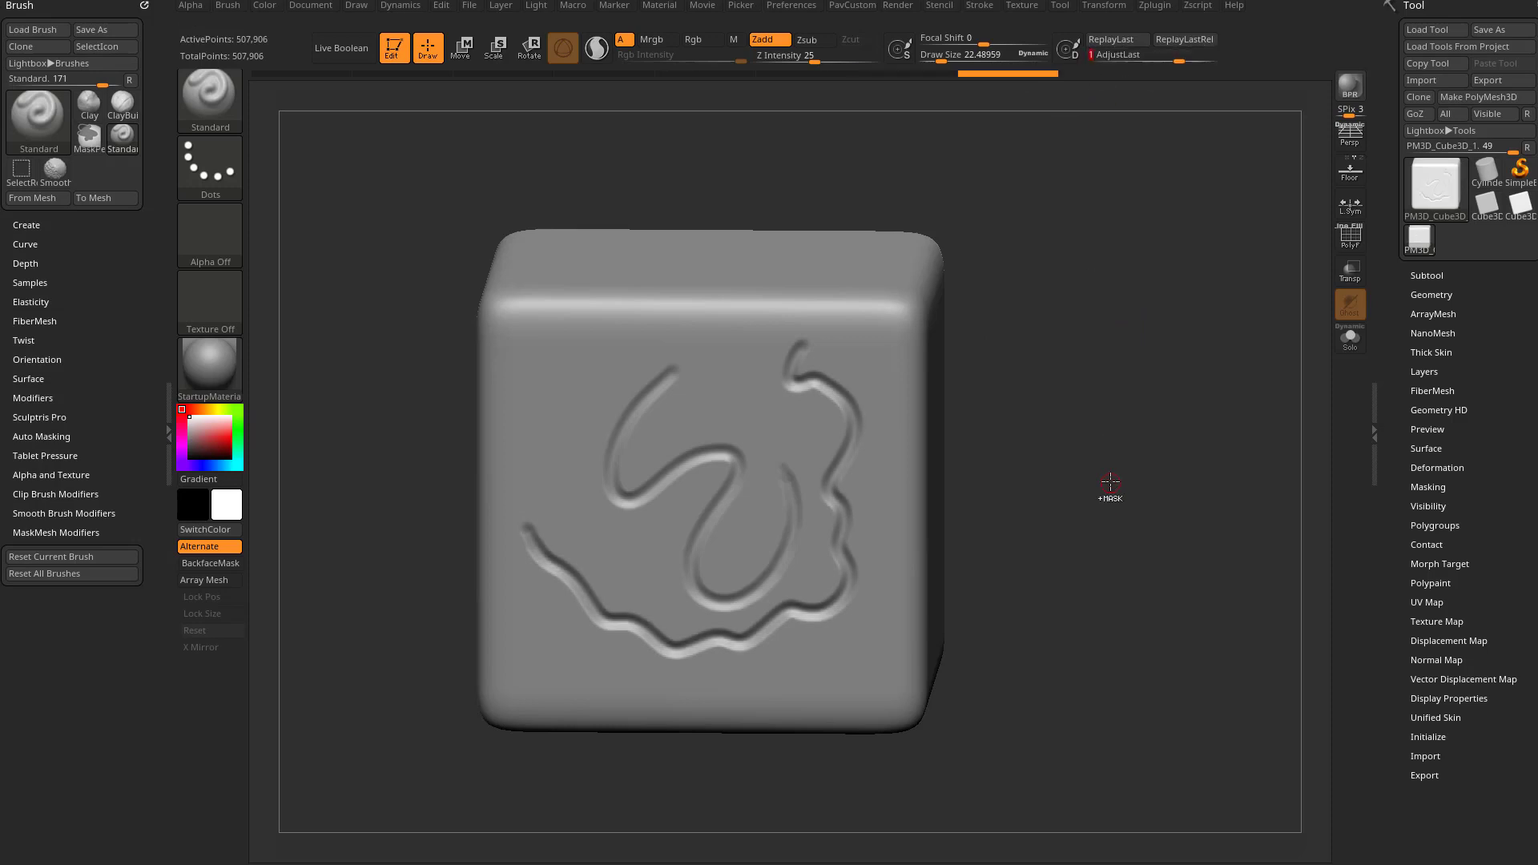
Undo both test strokes on the cube's front face
{"action": "key", "text": "ctrl+z"}
{"action": "key", "text": "ctrl+z"}
{"action": "left_click_drag", "start_coordinate": [1116, 467], "coordinate": [1130, 460]}
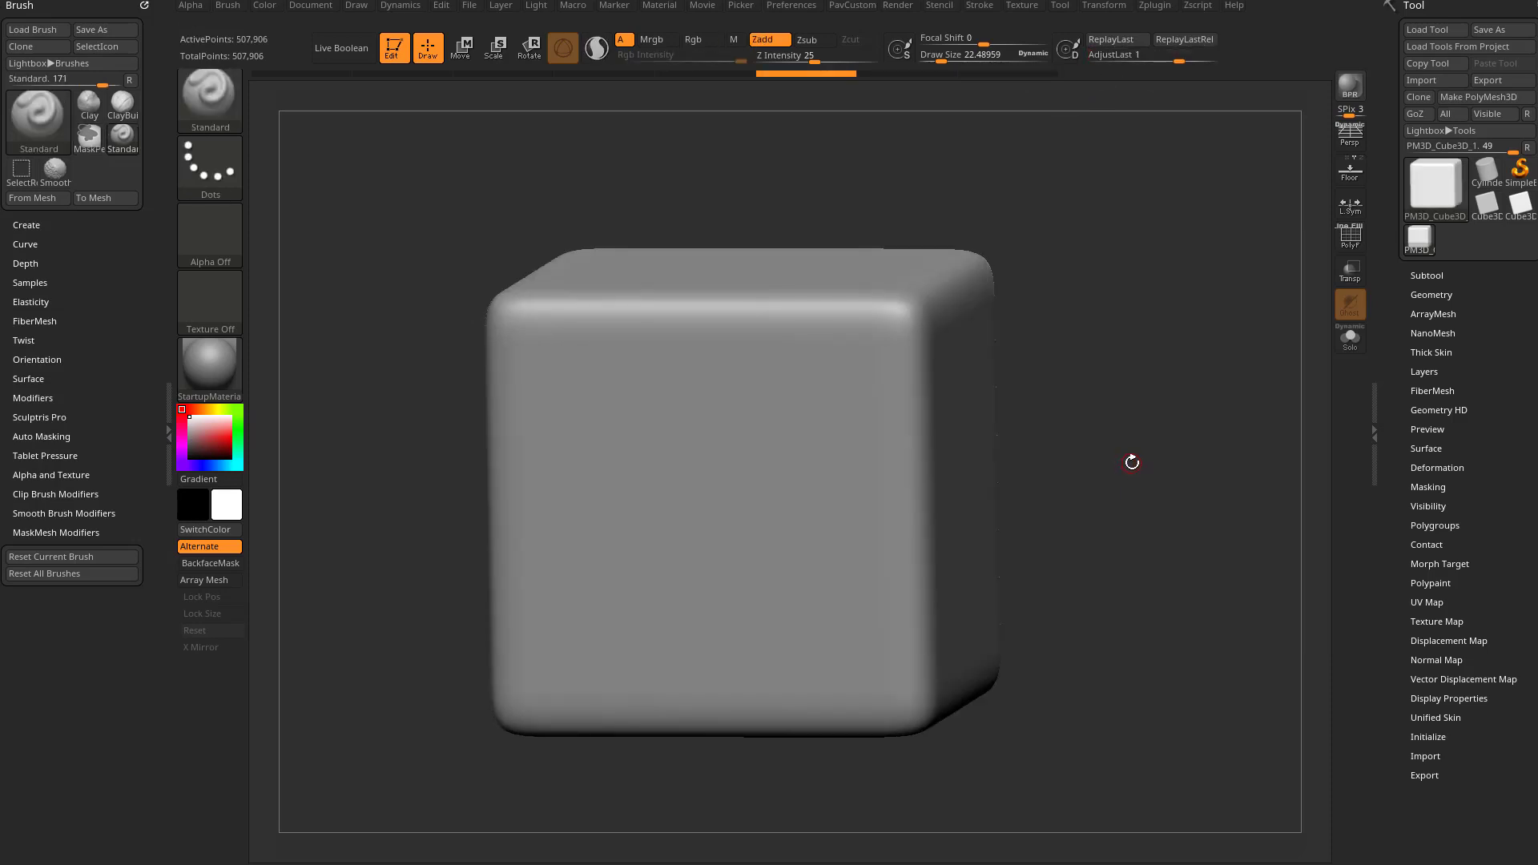
Sculpt several separate curved strokes on the front face and change only the last one with AdjustLast
{"action": "left_click_drag", "start_coordinate": [553, 403], "coordinate": [653, 432]}
{"action": "mouse_move", "coordinate": [813, 352]}
{"action": "left_mouse_down"}
{"action": "mouse_move", "coordinate": [622, 652]}
{"action": "mouse_move", "coordinate": [713, 585]}
{"action": "left_mouse_up"}
{"action": "left_click", "coordinate": [827, 592]}
{"action": "left_click_drag", "start_coordinate": [844, 647], "coordinate": [837, 572]}
{"action": "mouse_move", "coordinate": [1173, 57]}
{"action": "left_mouse_down"}
{"action": "mouse_move", "coordinate": [1129, 58]}
{"action": "mouse_move", "coordinate": [1175, 57]}
{"action": "mouse_move", "coordinate": [1150, 57]}
{"action": "left_mouse_up"}
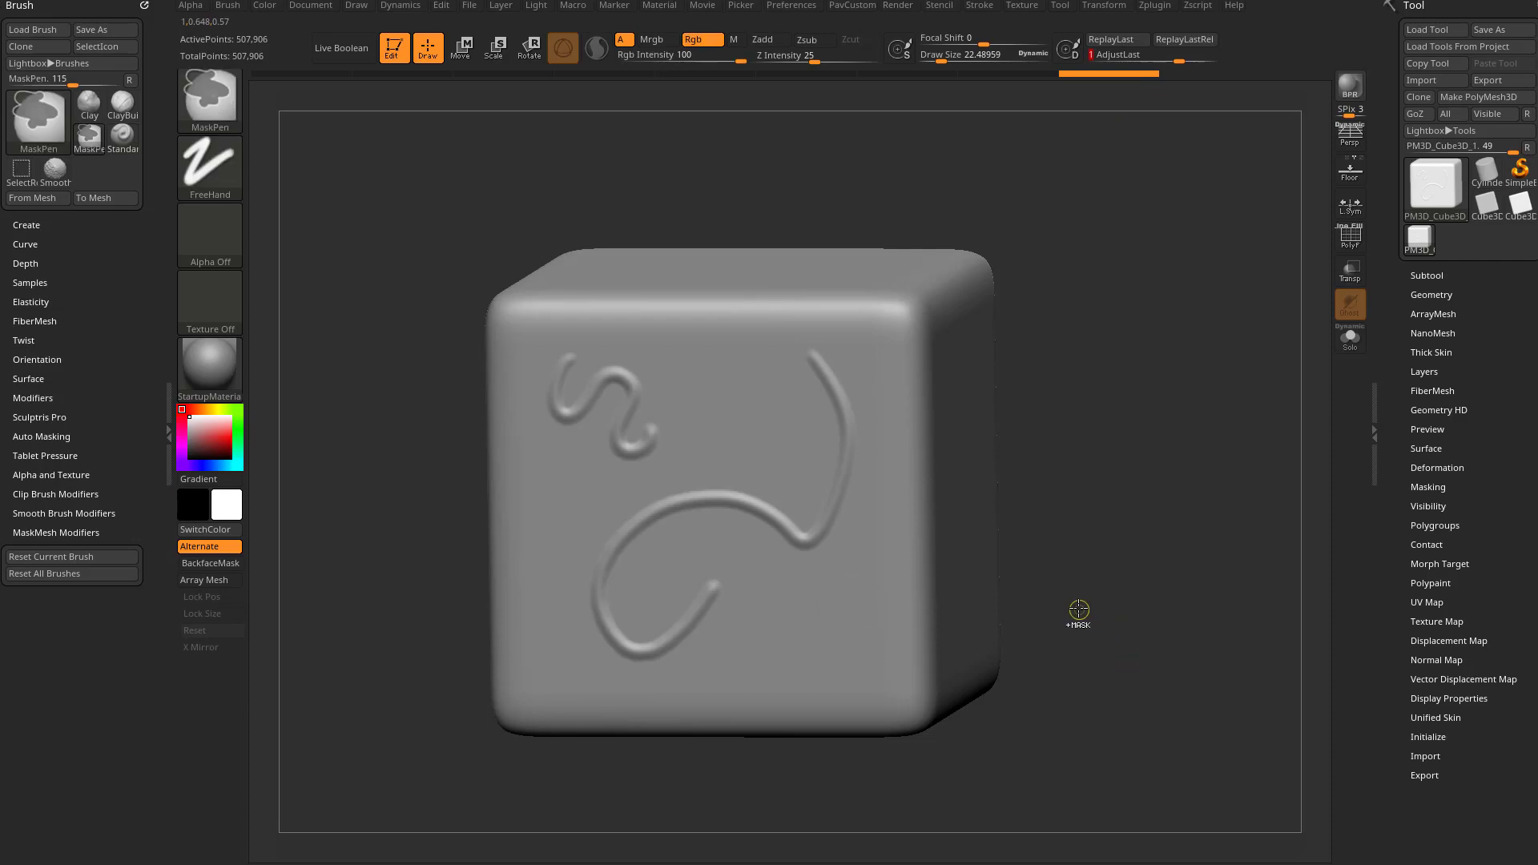
Undo all the curved strokes so the front face can be sculpted afresh
{"action": "key", "text": "ctrl+z"}
{"action": "key", "text": "ctrl+z"}
{"action": "mouse_move", "coordinate": [1117, 539]}
{"action": "left_mouse_down"}
{"action": "mouse_move", "coordinate": [1130, 513]}
{"action": "mouse_move", "coordinate": [1002, 446]}
{"action": "left_mouse_up"}
{"action": "key", "text": "ctrl+z"}
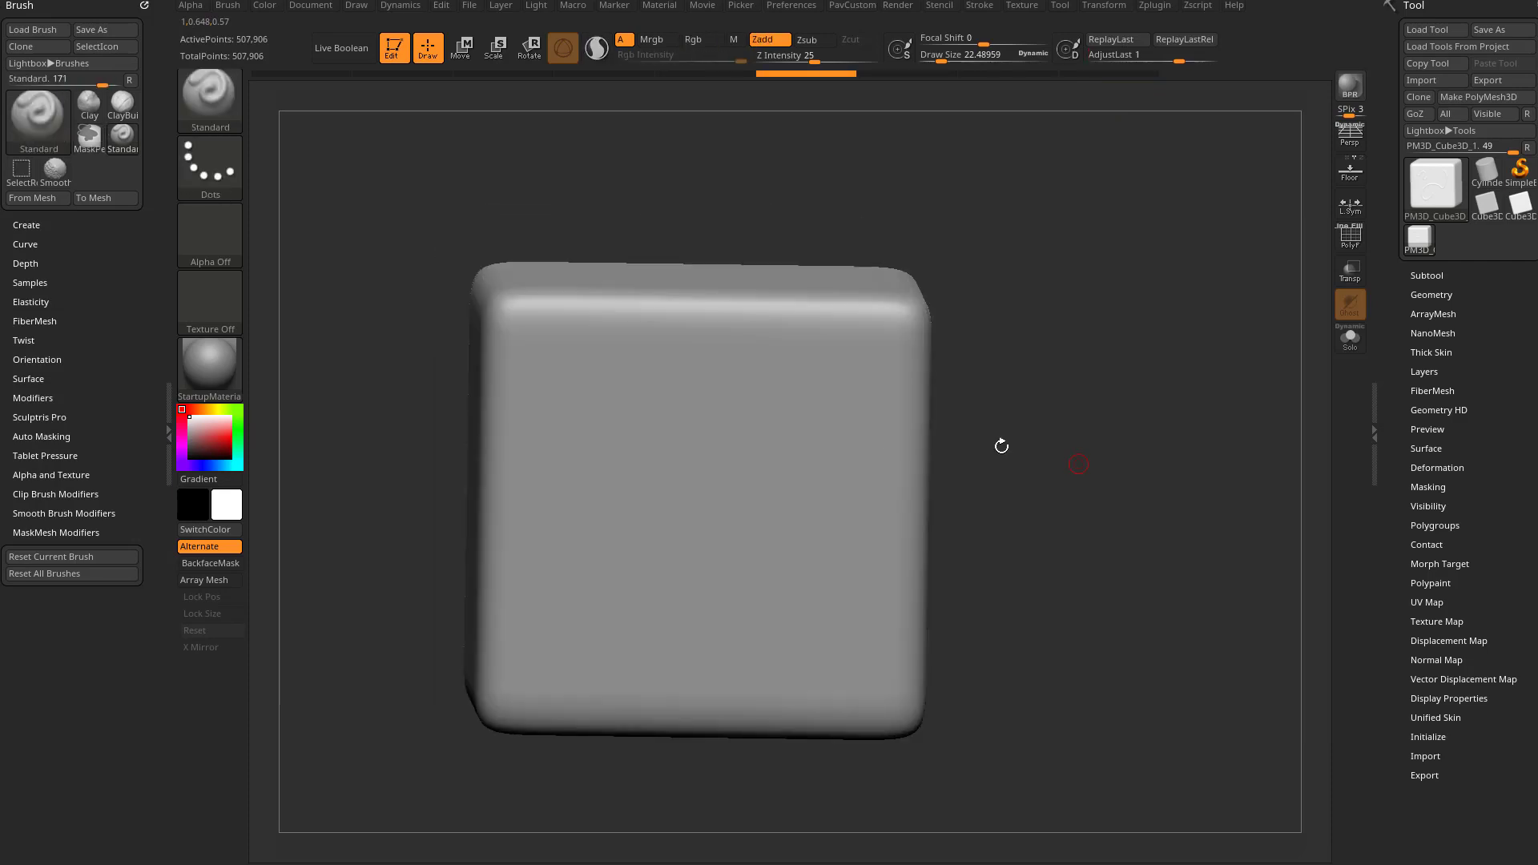
Sculpt three separate wavy strokes on the front face: two stacked on the left and one long stroke on the right
{"action": "left_click_drag", "start_coordinate": [549, 367], "coordinate": [641, 447]}
{"action": "left_click_drag", "start_coordinate": [565, 516], "coordinate": [637, 570]}
{"action": "mouse_move", "coordinate": [719, 415]}
{"action": "left_mouse_down"}
{"action": "mouse_move", "coordinate": [729, 521]}
{"action": "mouse_move", "coordinate": [833, 627]}
{"action": "left_mouse_up"}
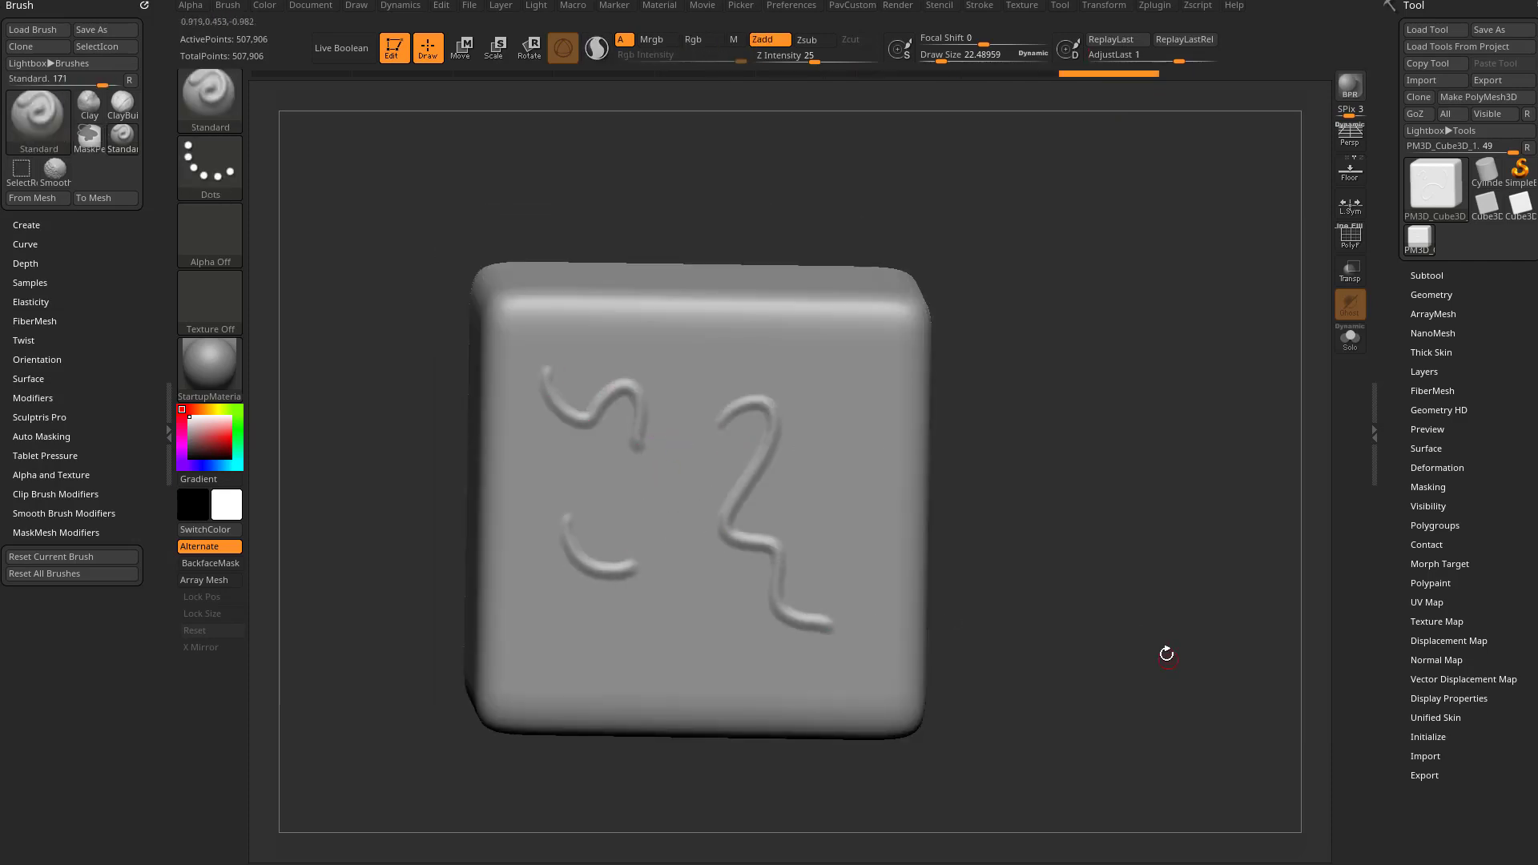
Mark the undo history state before the strokes as the reference, return to the latest state and adjust all strokes together with AdjustLast
{"action": "left_click", "coordinate": [1002, 73]}
{"action": "left_click", "coordinate": [934, 74]}
{"action": "left_click", "coordinate": [839, 74]}
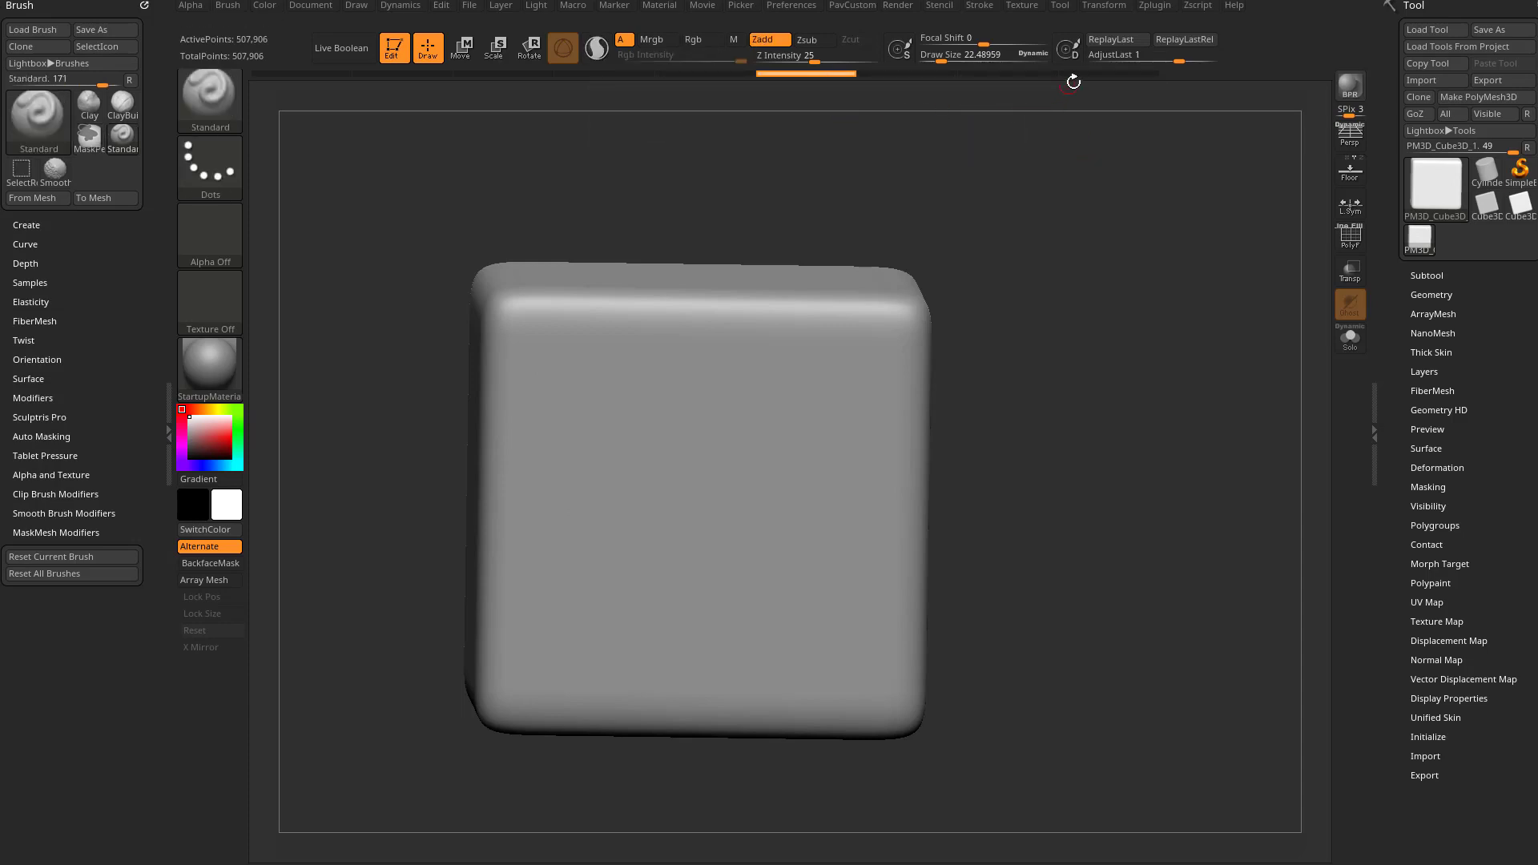
{"action": "mouse_move", "coordinate": [931, 74]}
{"action": "left_mouse_down"}
{"action": "mouse_move", "coordinate": [1109, 73]}
{"action": "mouse_move", "coordinate": [1154, 58]}
{"action": "mouse_move", "coordinate": [1109, 57]}
{"action": "mouse_move", "coordinate": [1184, 68]}
{"action": "mouse_move", "coordinate": [1147, 77]}
{"action": "mouse_move", "coordinate": [1168, 103]}
{"action": "left_mouse_up"}
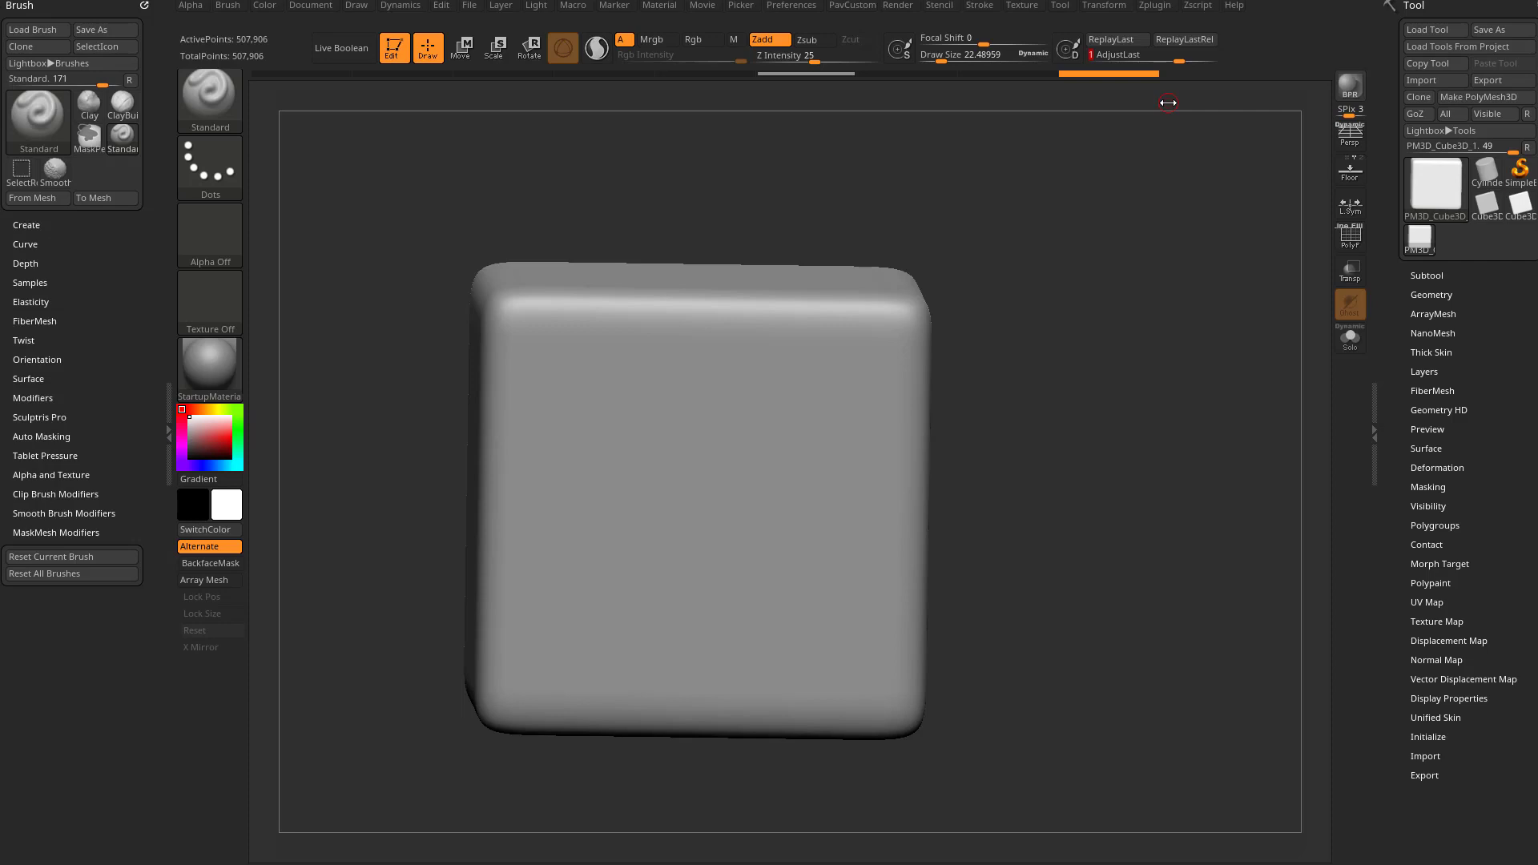
Paint a thick squiggly mask across the cube's front face and change its strength with AdjustLast
{"action": "left_click_drag", "start_coordinate": [1167, 390], "coordinate": [1158, 402]}
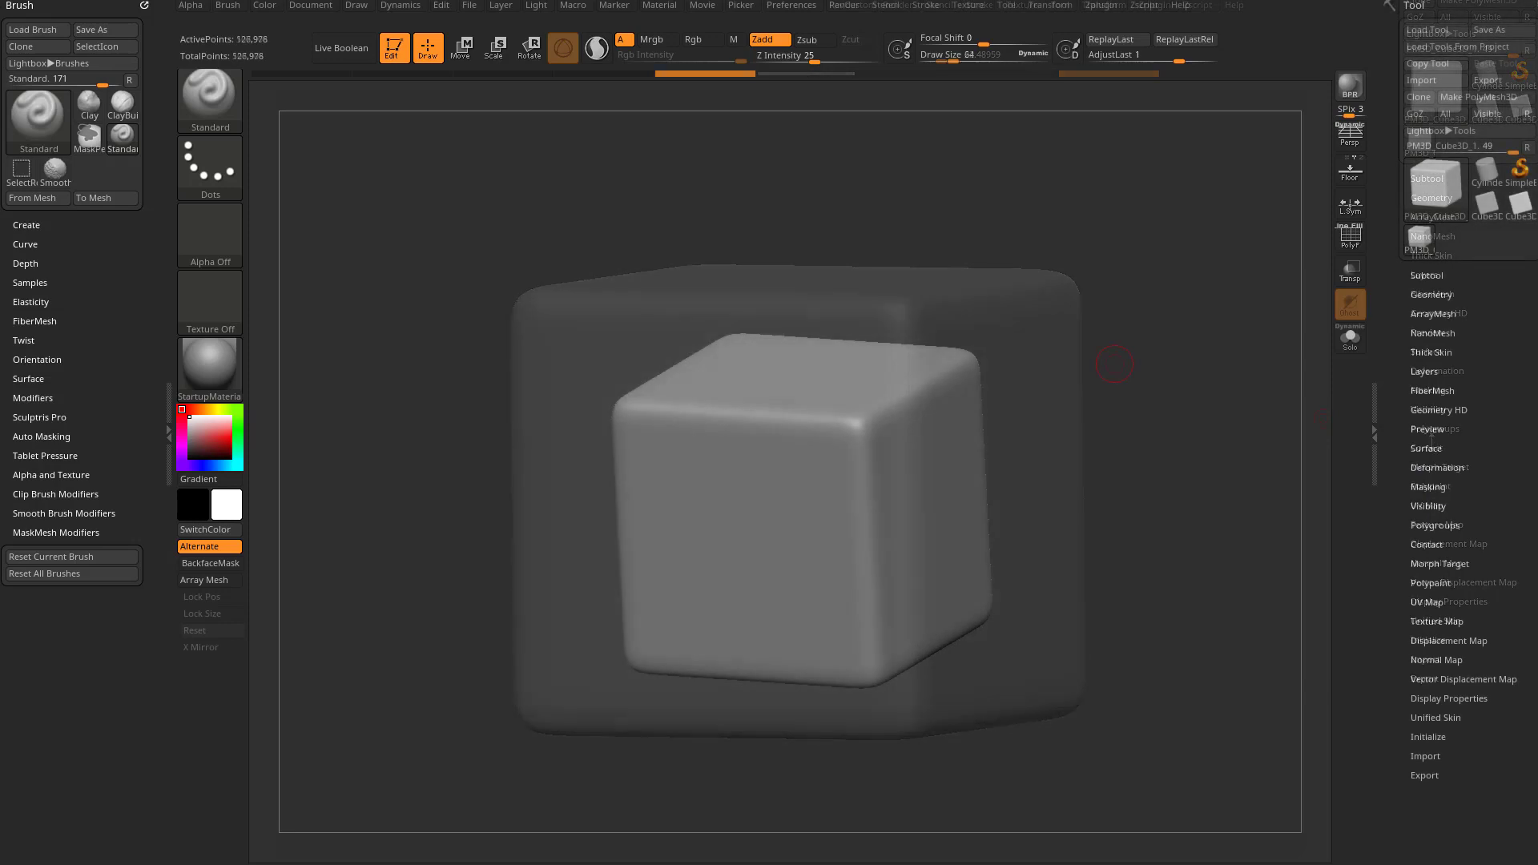
{"action": "mouse_move", "coordinate": [1168, 464]}
{"action": "left_mouse_down"}
{"action": "mouse_move", "coordinate": [1201, 449]}
{"action": "mouse_move", "coordinate": [1157, 484]}
{"action": "mouse_move", "coordinate": [1156, 445]}
{"action": "mouse_move", "coordinate": [1119, 448]}
{"action": "mouse_move", "coordinate": [1181, 443]}
{"action": "left_mouse_up"}
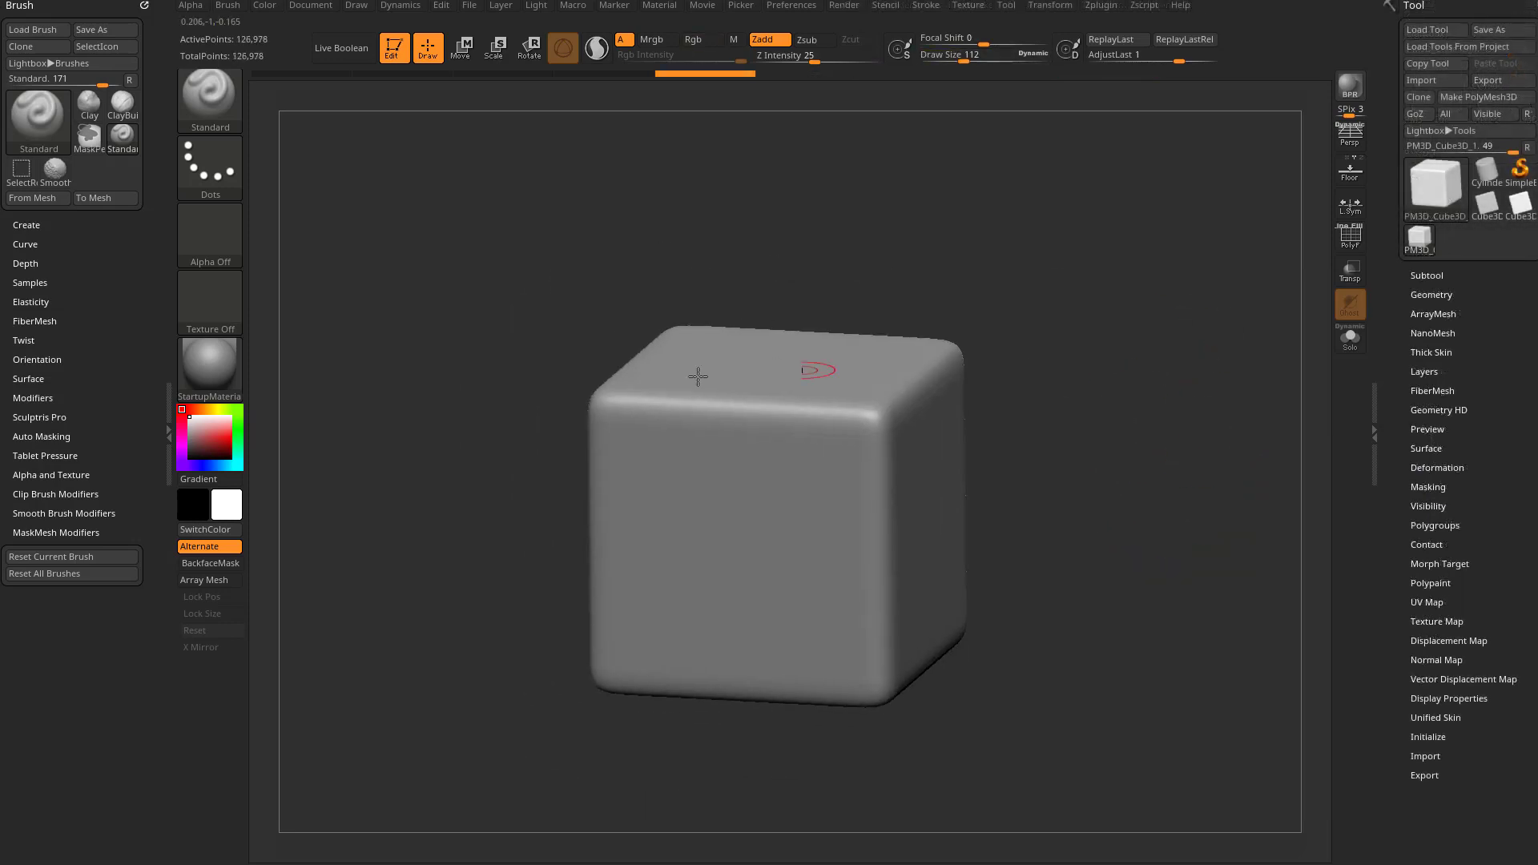
{"action": "left_click_drag", "start_coordinate": [1217, 330], "coordinate": [1194, 309]}
{"action": "mouse_move", "coordinate": [660, 420]}
{"action": "left_mouse_down", "text": "ctrl"}
{"action": "mouse_move", "coordinate": [793, 540]}
{"action": "mouse_move", "coordinate": [836, 460]}
{"action": "left_mouse_up", "text": "ctrl"}
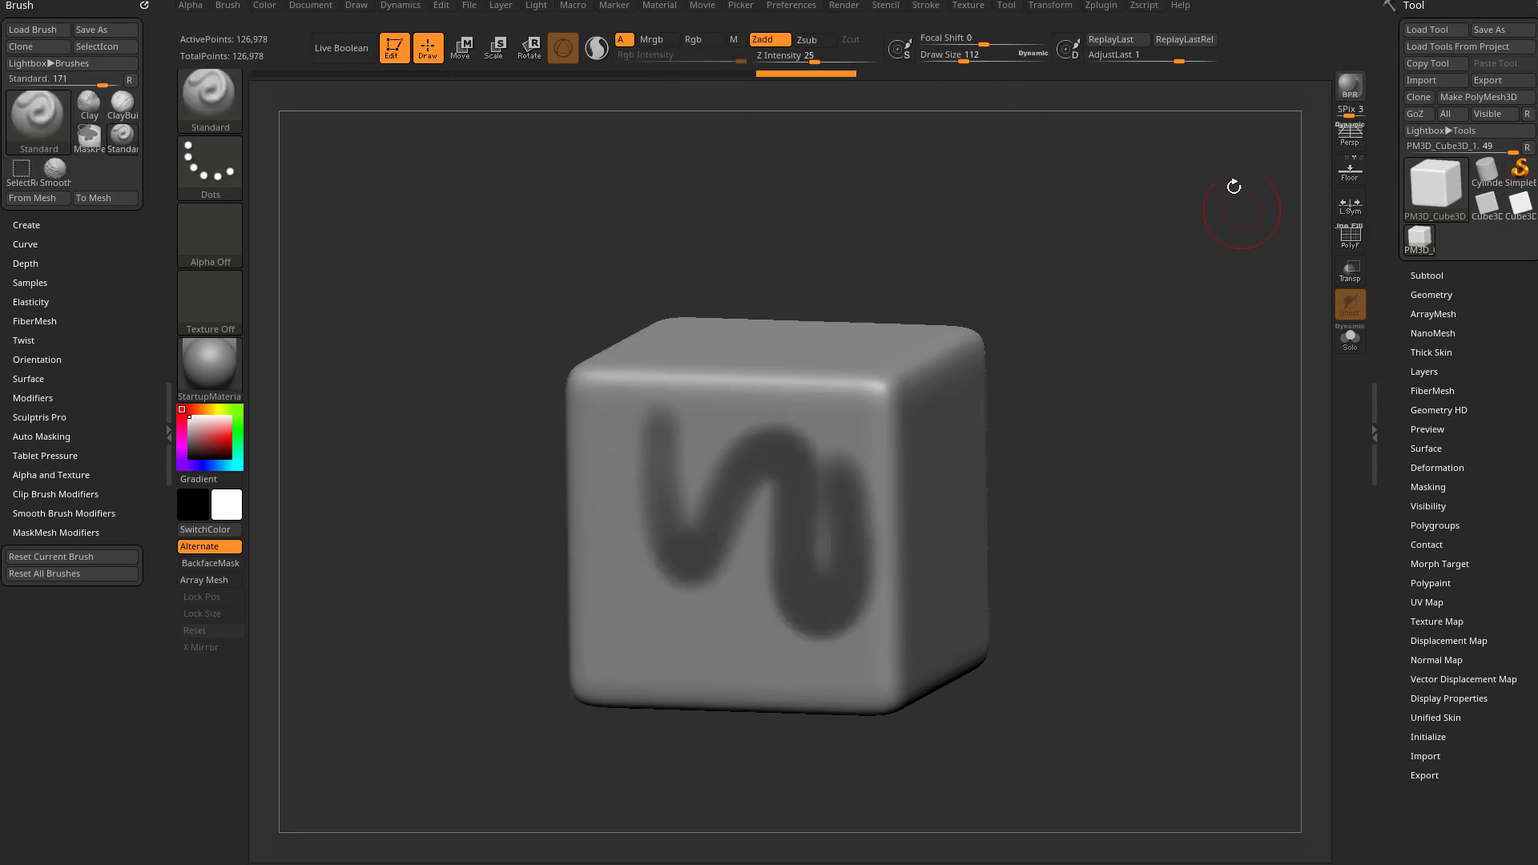
{"action": "mouse_move", "coordinate": [1183, 56]}
{"action": "left_mouse_down"}
{"action": "mouse_move", "coordinate": [1154, 59]}
{"action": "mouse_move", "coordinate": [1179, 64]}
{"action": "left_mouse_up"}
Clear the mask and give the MaskPen the DragRect stroke with star-shaped Alpha 10 and a Focal Shift of -100
{"action": "left_click_drag", "start_coordinate": [1222, 515], "coordinate": [1170, 344], "text": "ctrl"}
{"action": "left_click", "coordinate": [200, 170], "text": "ctrl"}
{"action": "left_click", "coordinate": [365, 181]}
{"action": "left_click", "coordinate": [210, 224]}
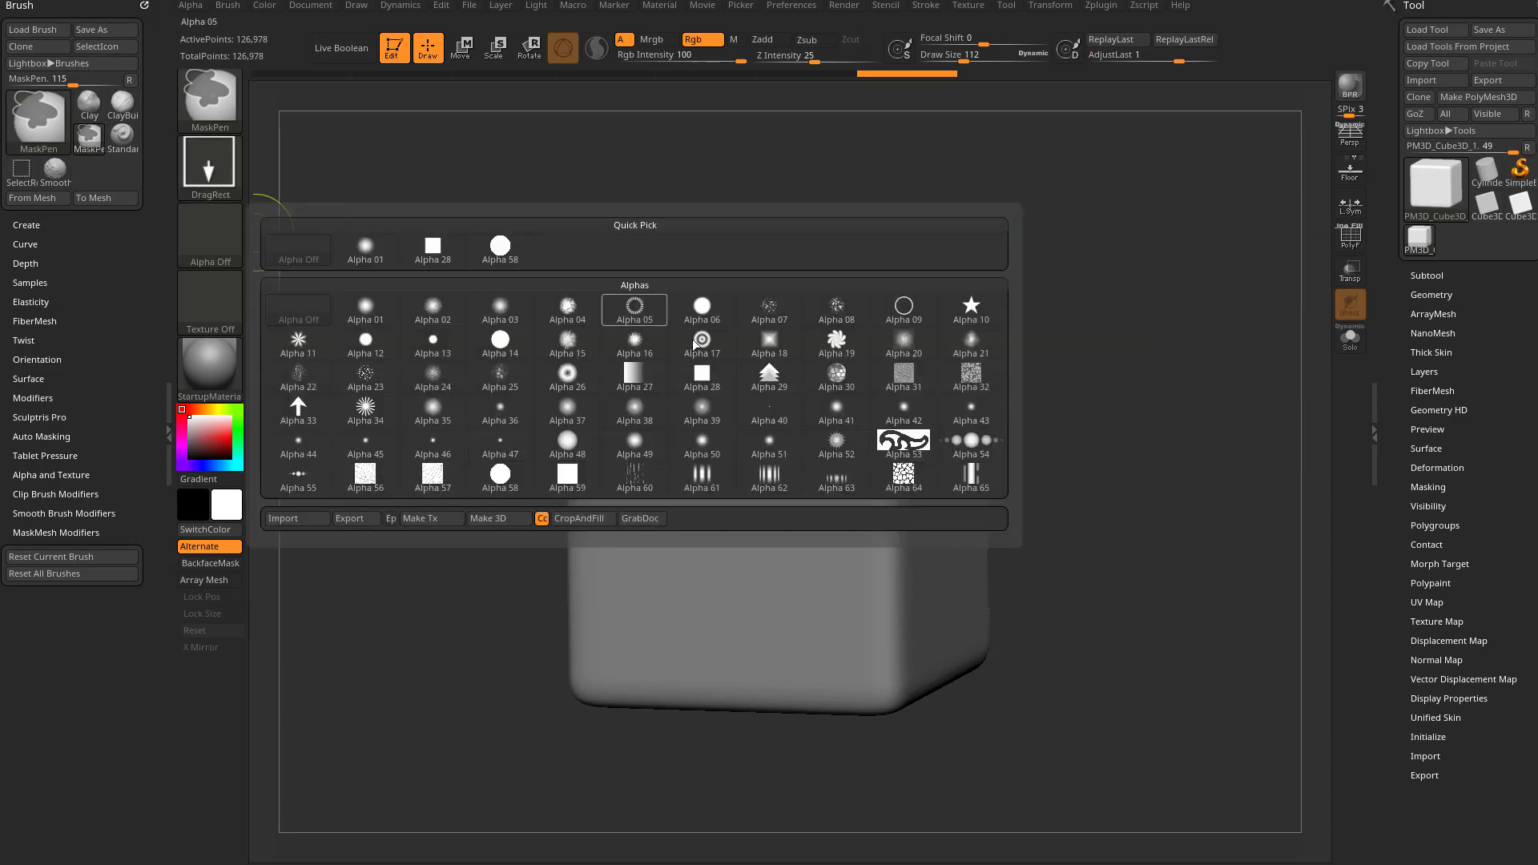
{"action": "left_click", "coordinate": [971, 308]}
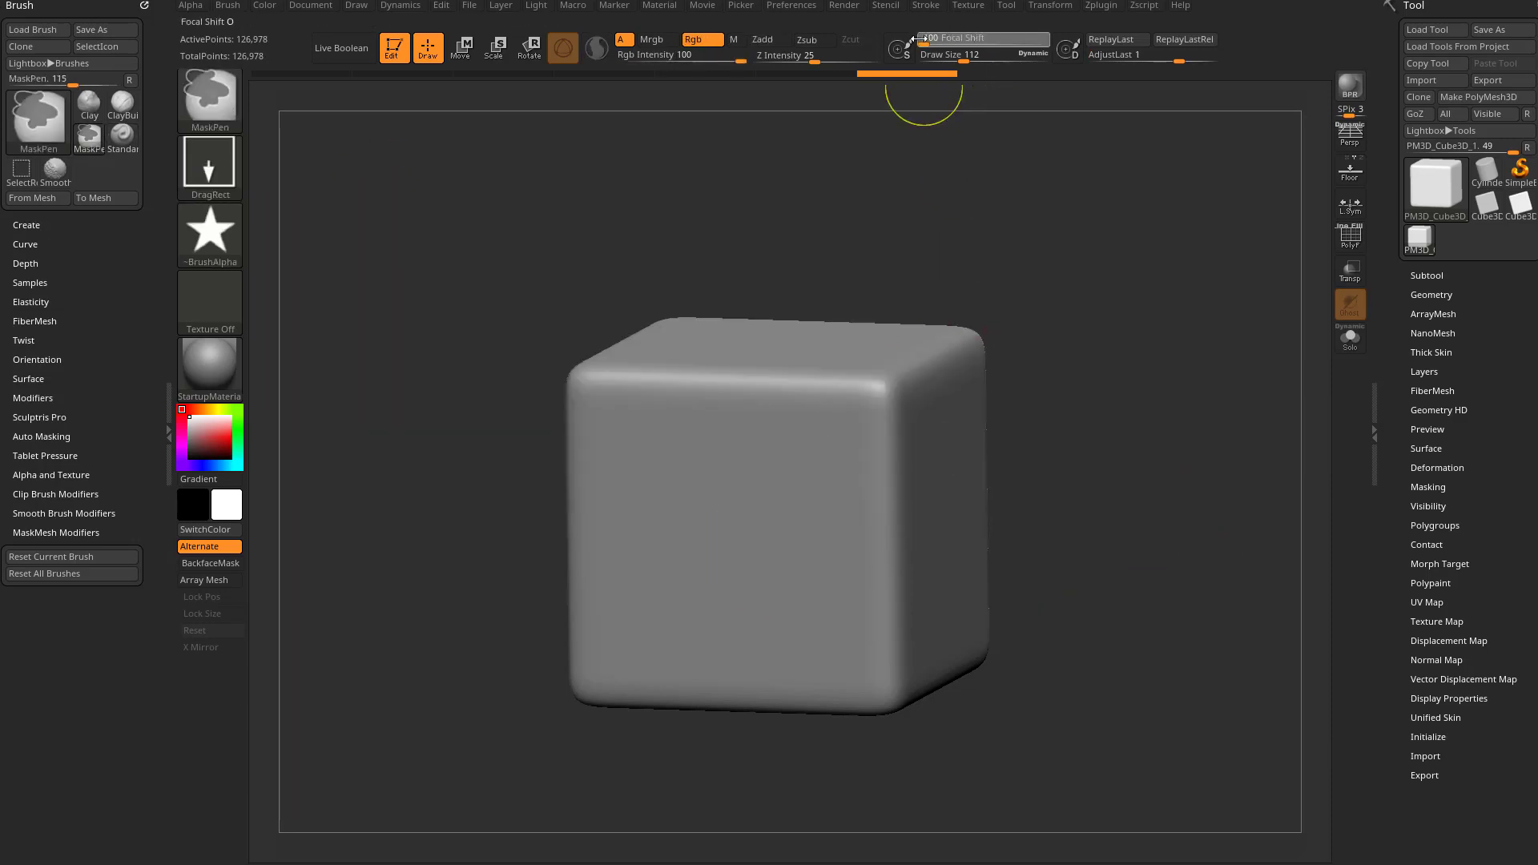
Mask one large star in the middle of the front face, fade it with AdjustLast at about 0.23, and undo it
{"action": "left_click_drag", "start_coordinate": [756, 539], "coordinate": [849, 649]}
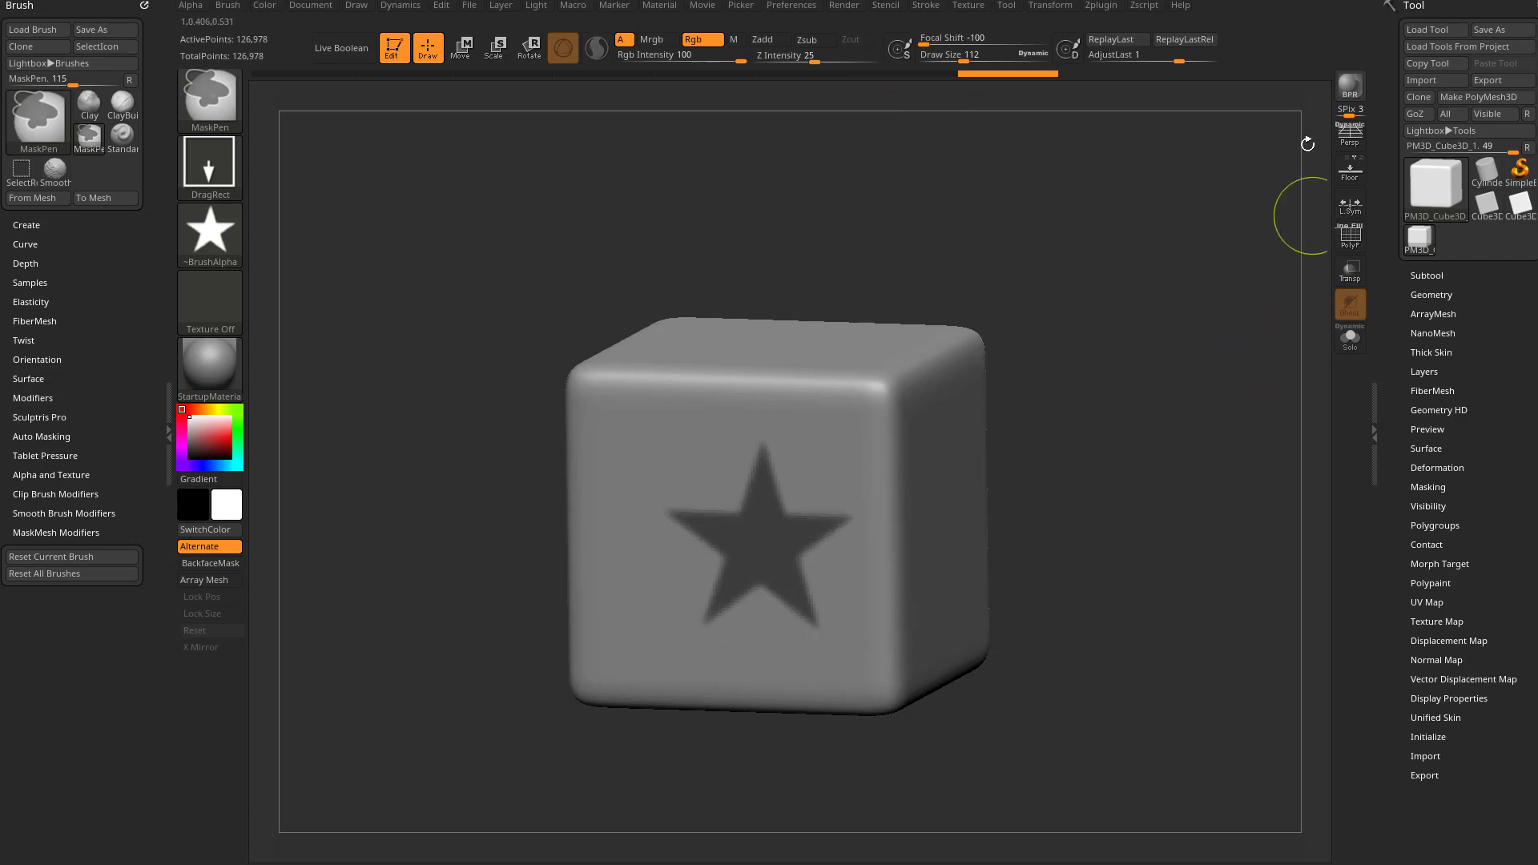
{"action": "left_click_drag", "start_coordinate": [1179, 61], "coordinate": [1165, 63]}
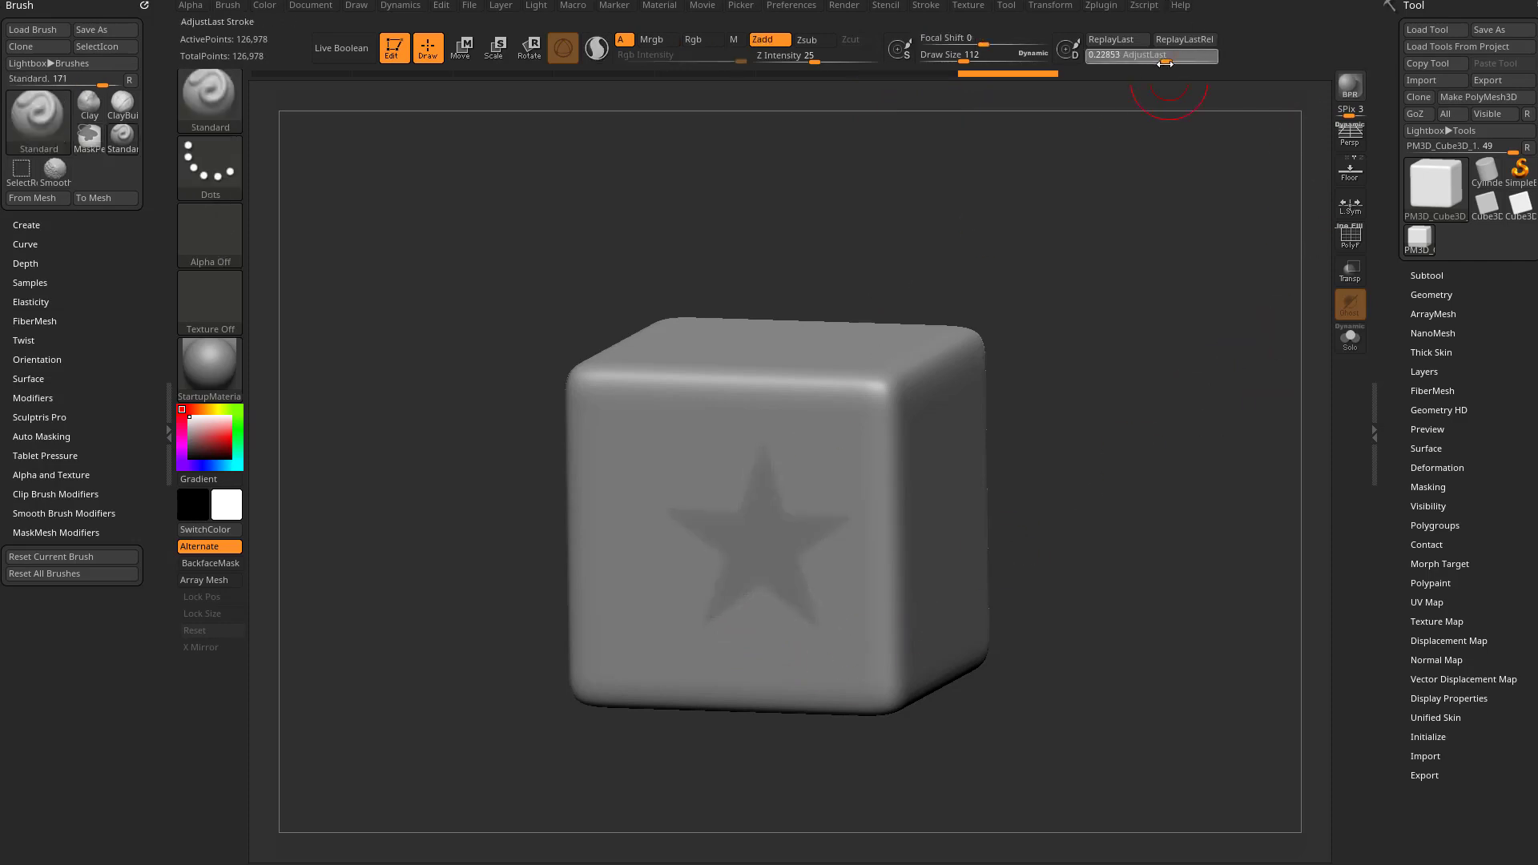
{"action": "key", "text": "ctrl+z"}
Mask three small stars on the front face: upper left, upper right and lower middle
{"action": "left_click_drag", "start_coordinate": [645, 480], "coordinate": [685, 490]}
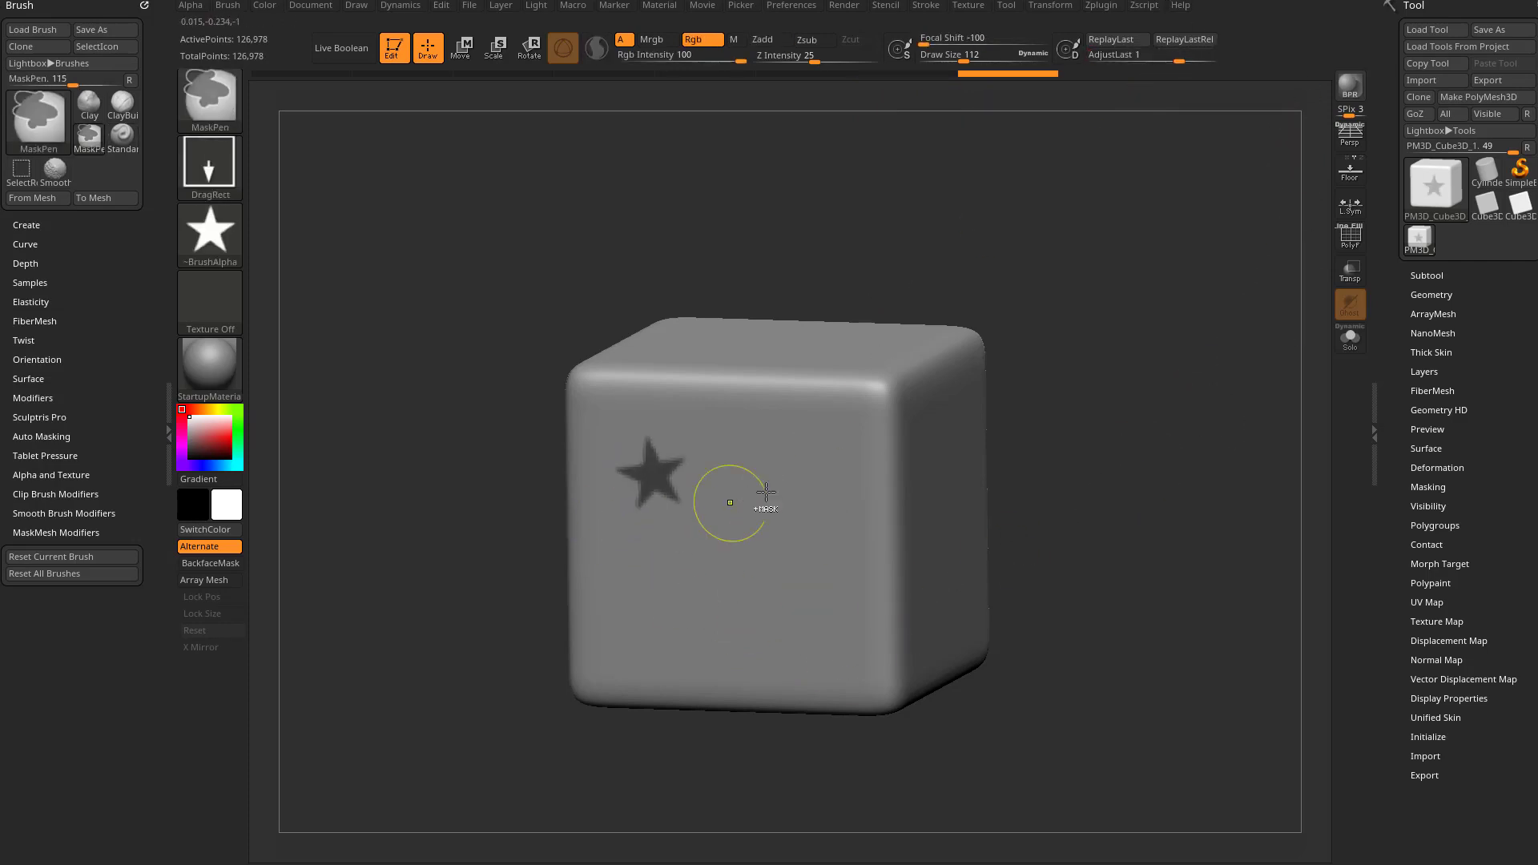
{"action": "left_click_drag", "start_coordinate": [806, 464], "coordinate": [843, 475], "text": "ctrl"}
{"action": "left_click_drag", "start_coordinate": [725, 608], "coordinate": [761, 618], "text": "ctrl"}
Mark the history state before the star masks as the reference, return to the last star and adjust all three with AdjustLast
{"action": "left_click_drag", "start_coordinate": [683, 73], "coordinate": [599, 74]}
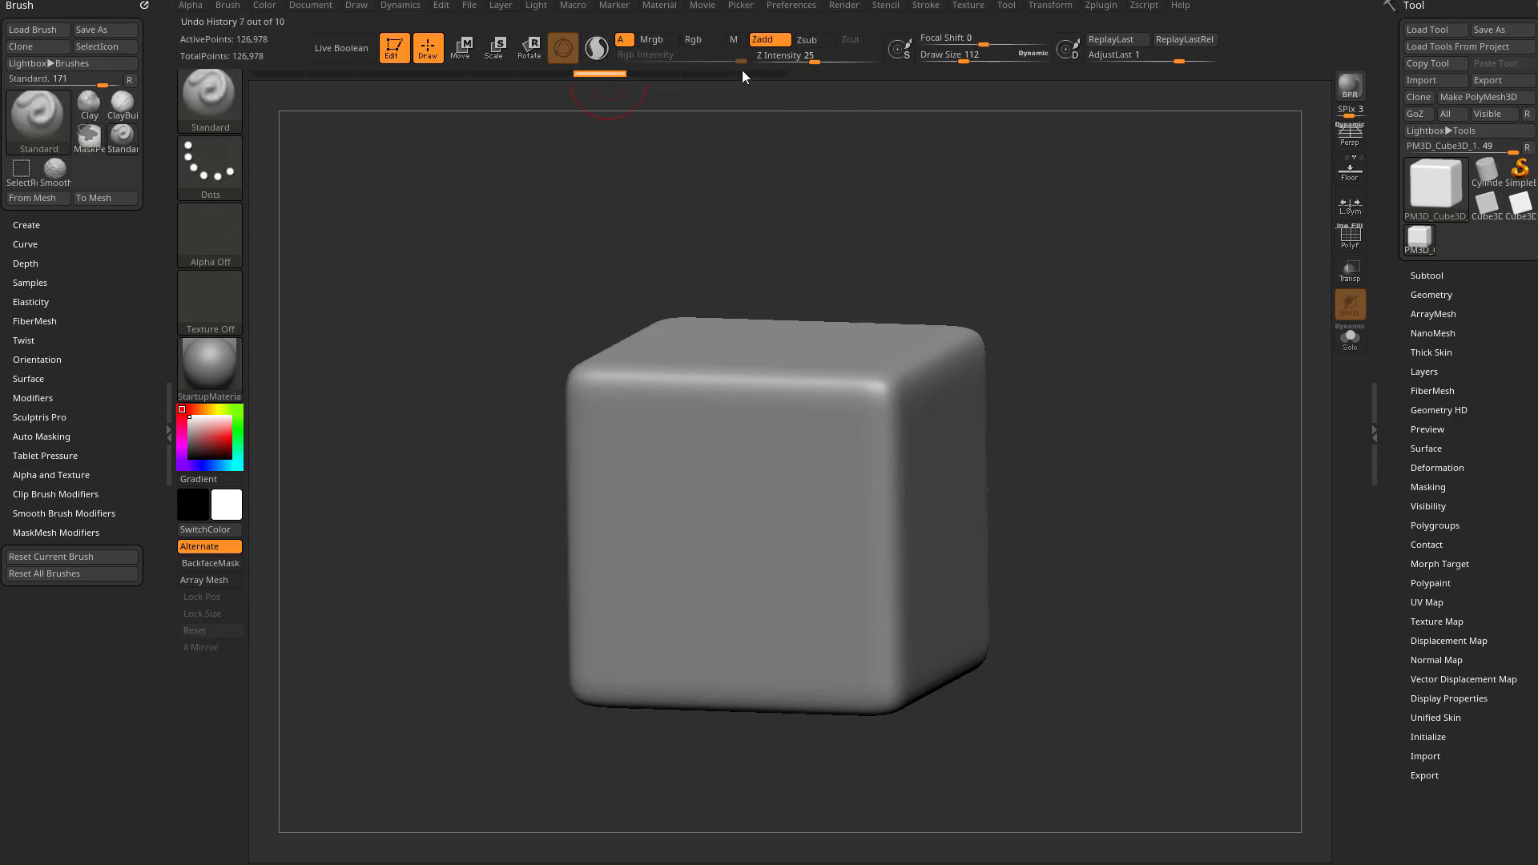
{"action": "left_click_drag", "start_coordinate": [742, 70], "coordinate": [800, 72]}
{"action": "mouse_move", "coordinate": [1177, 60]}
{"action": "left_mouse_down"}
{"action": "mouse_move", "coordinate": [1134, 64]}
{"action": "mouse_move", "coordinate": [1221, 64]}
{"action": "left_mouse_up"}
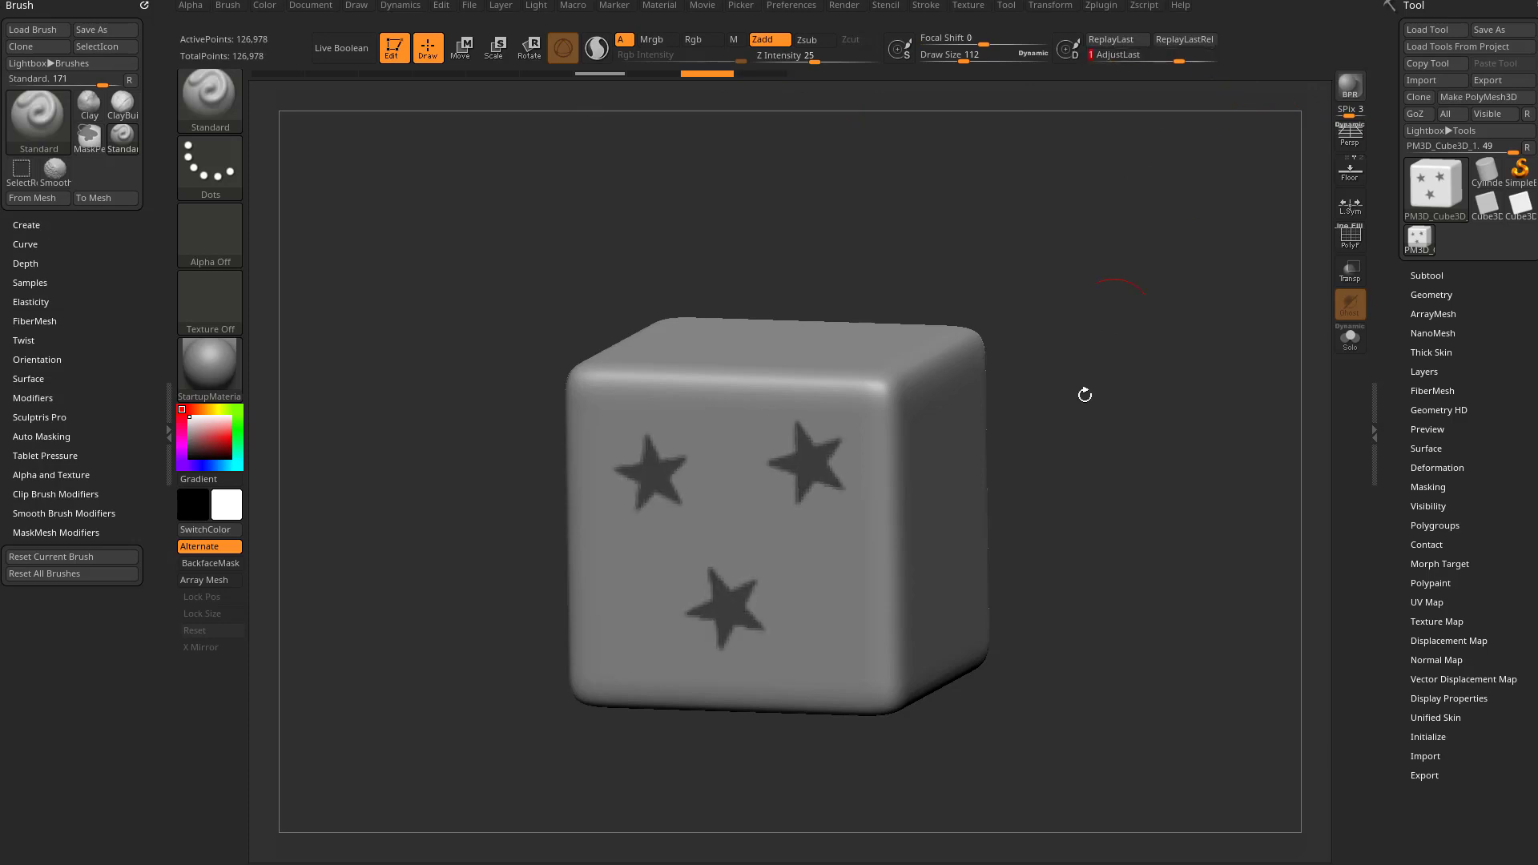
Clear the star masks from the cube and switch to the Paint brush
{"action": "left_click_drag", "start_coordinate": [1084, 395], "coordinate": [1219, 484], "text": "ctrl"}
{"action": "left_click", "coordinate": [440, 225], "text": "ctrl"}
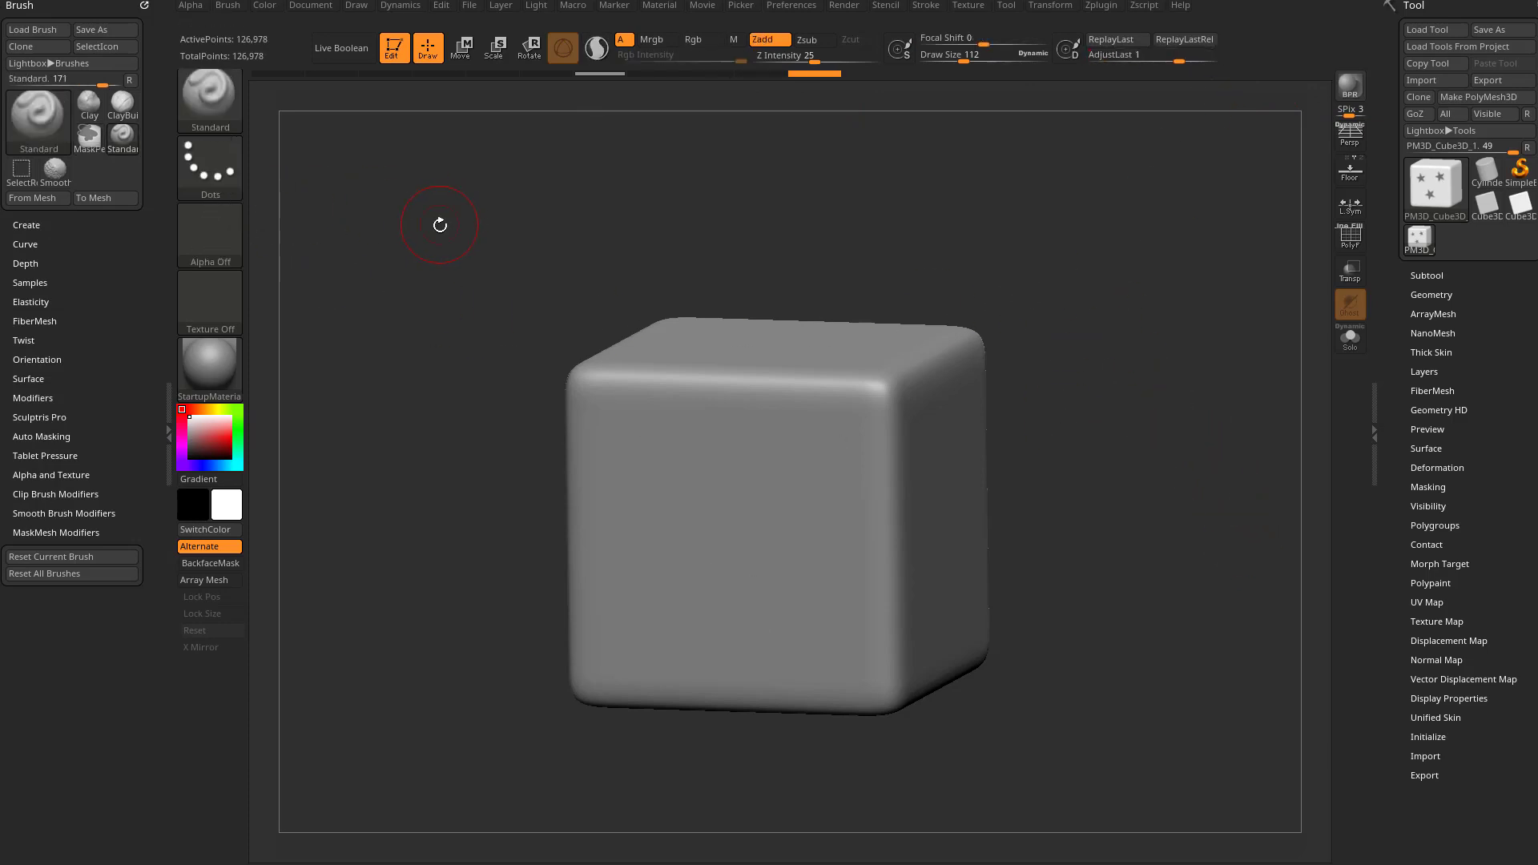
{"action": "key", "text": "b"}
{"action": "key", "text": "p"}
{"action": "key", "text": "a"}
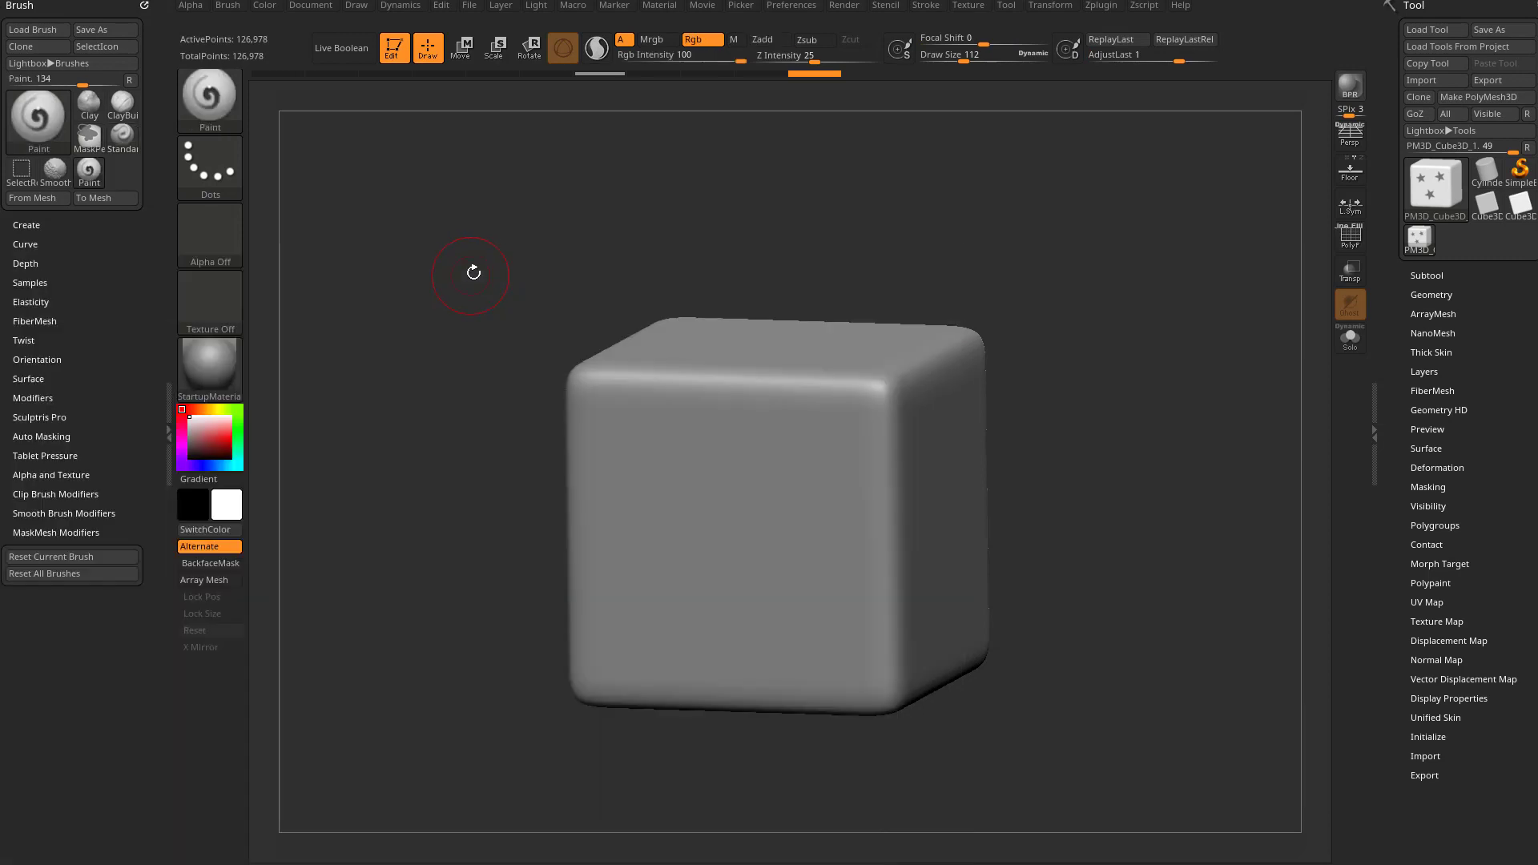
Show the cube in the subtool list and paint a red, a blue and a yellow dot on its front face
{"action": "left_click", "coordinate": [1514, 272]}
{"action": "mouse_move", "coordinate": [1451, 292]}
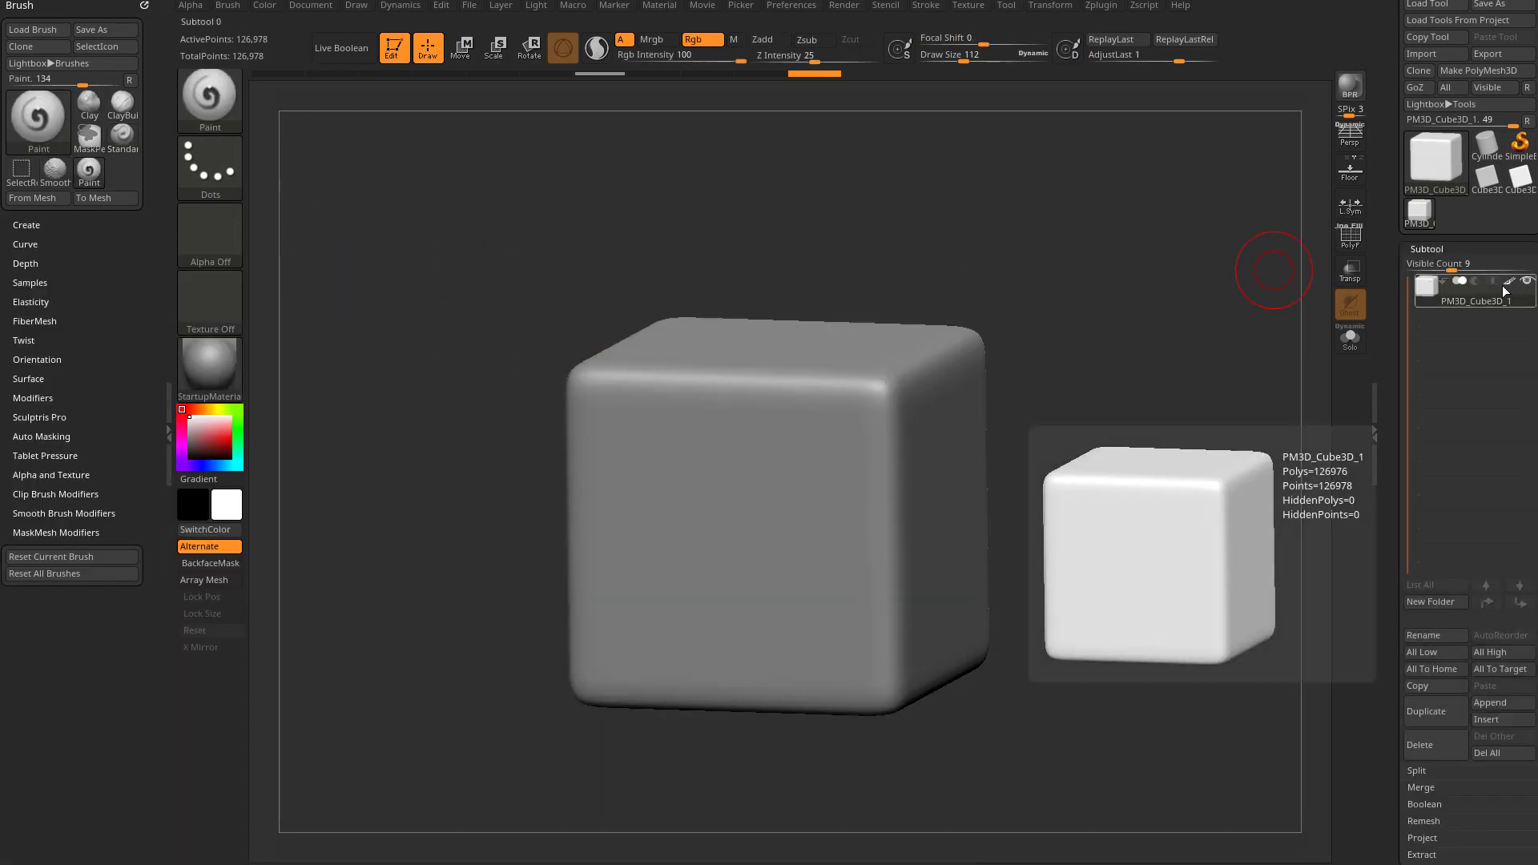
{"action": "left_click_drag", "start_coordinate": [1150, 360], "coordinate": [1041, 386]}
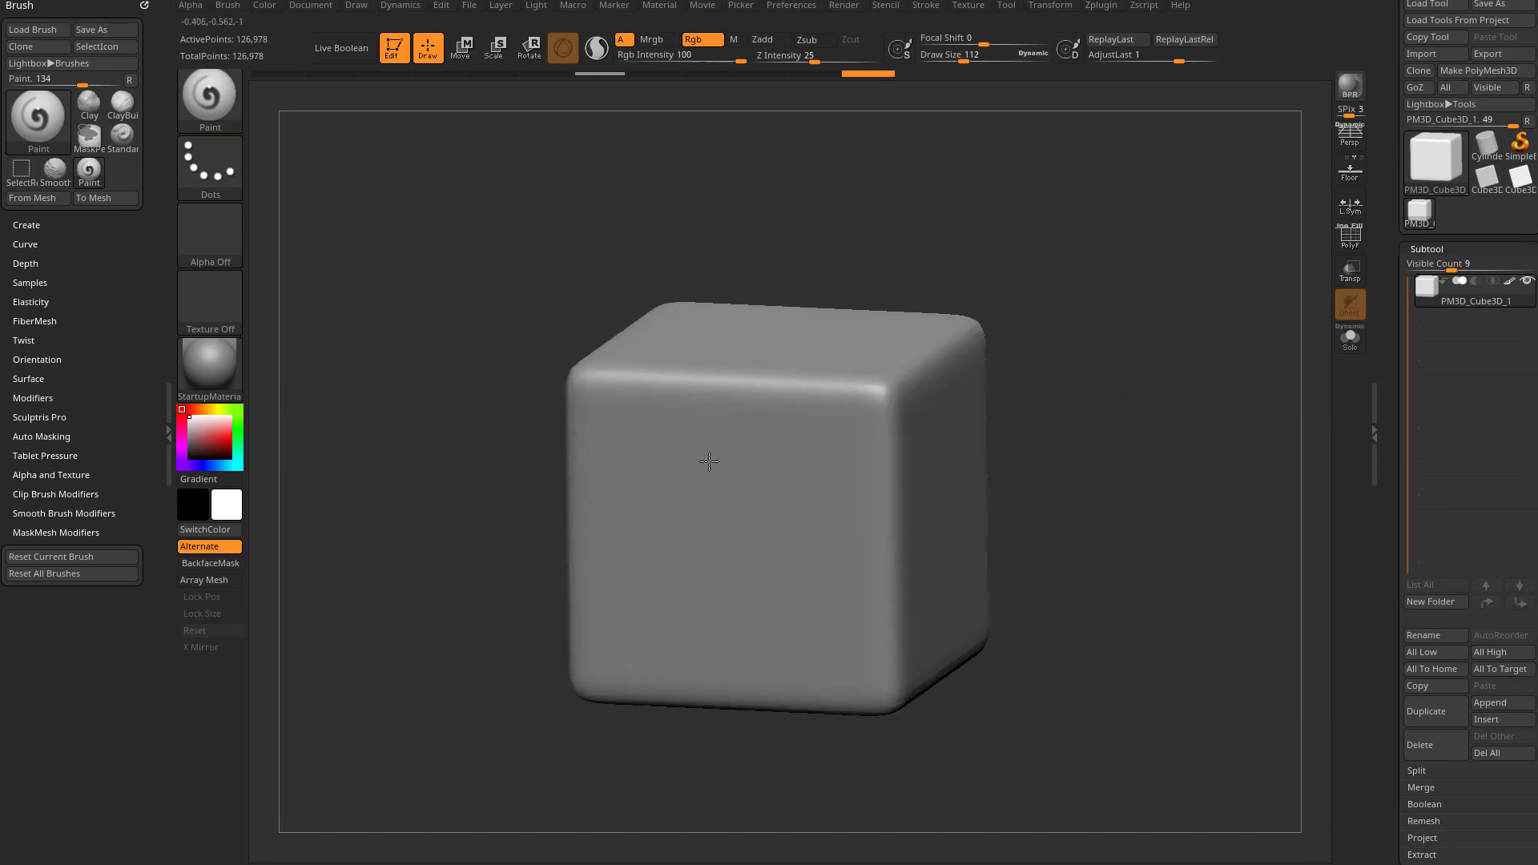
{"action": "left_click", "coordinate": [230, 439]}
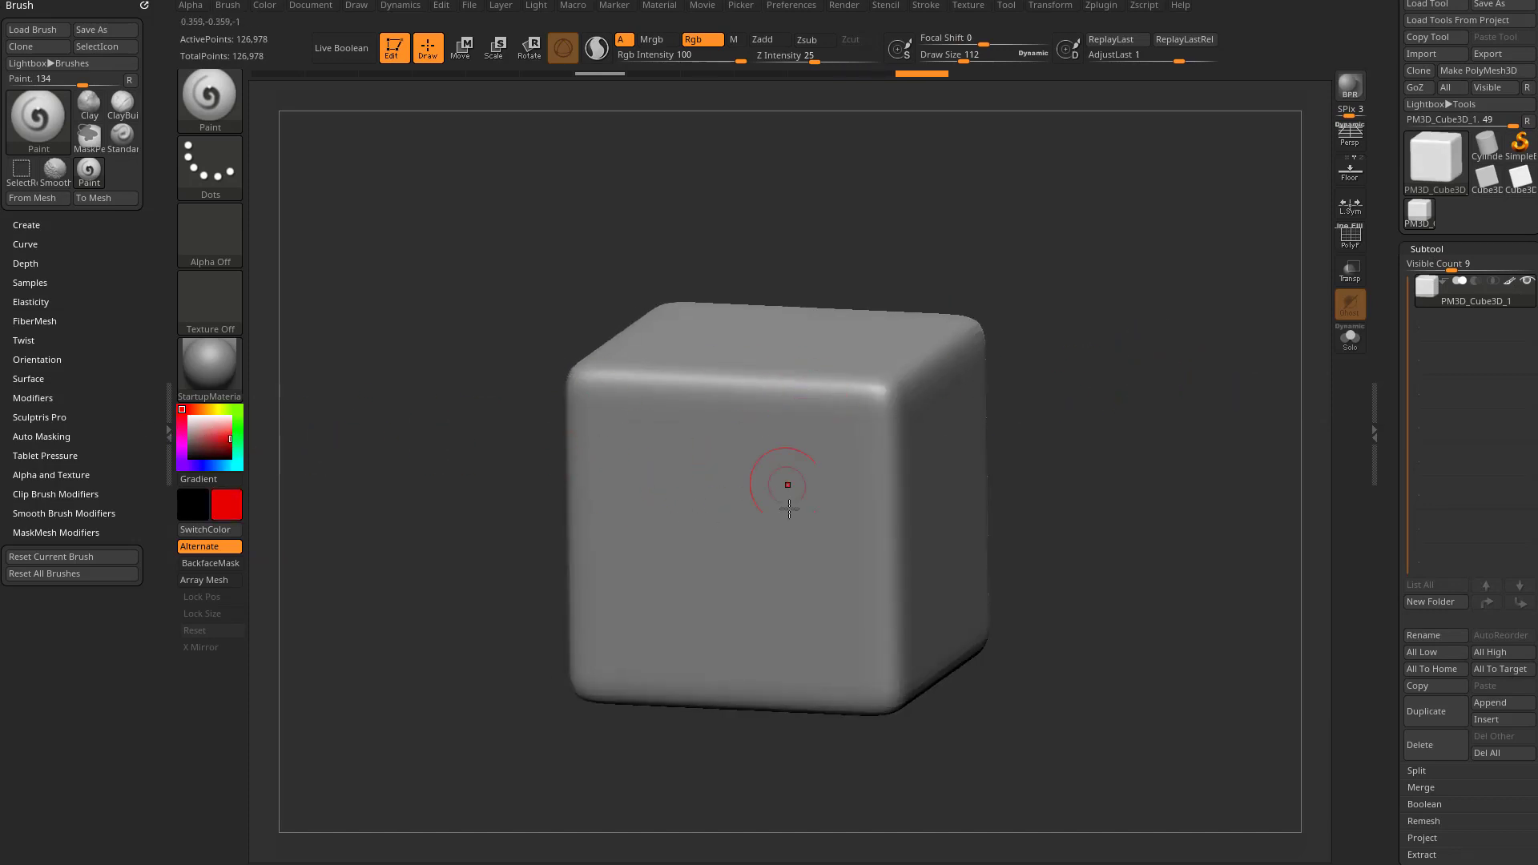
{"action": "left_click_drag", "start_coordinate": [651, 435], "coordinate": [654, 444]}
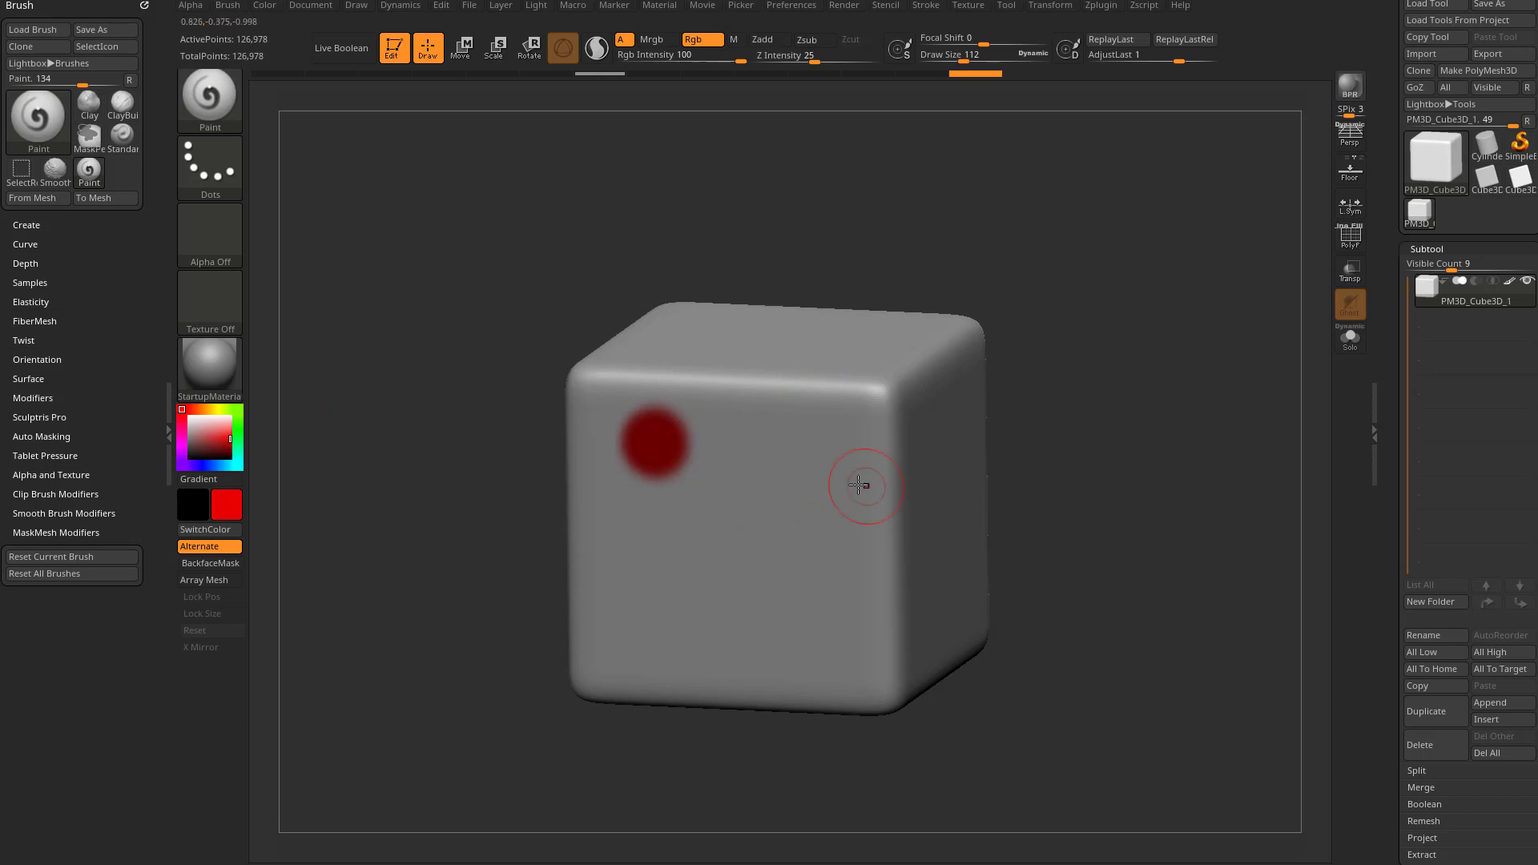
{"action": "left_click", "coordinate": [204, 465]}
{"action": "left_click_drag", "start_coordinate": [836, 455], "coordinate": [838, 458]}
{"action": "left_click_drag", "start_coordinate": [192, 410], "coordinate": [214, 411]}
{"action": "left_click_drag", "start_coordinate": [737, 597], "coordinate": [739, 595]}
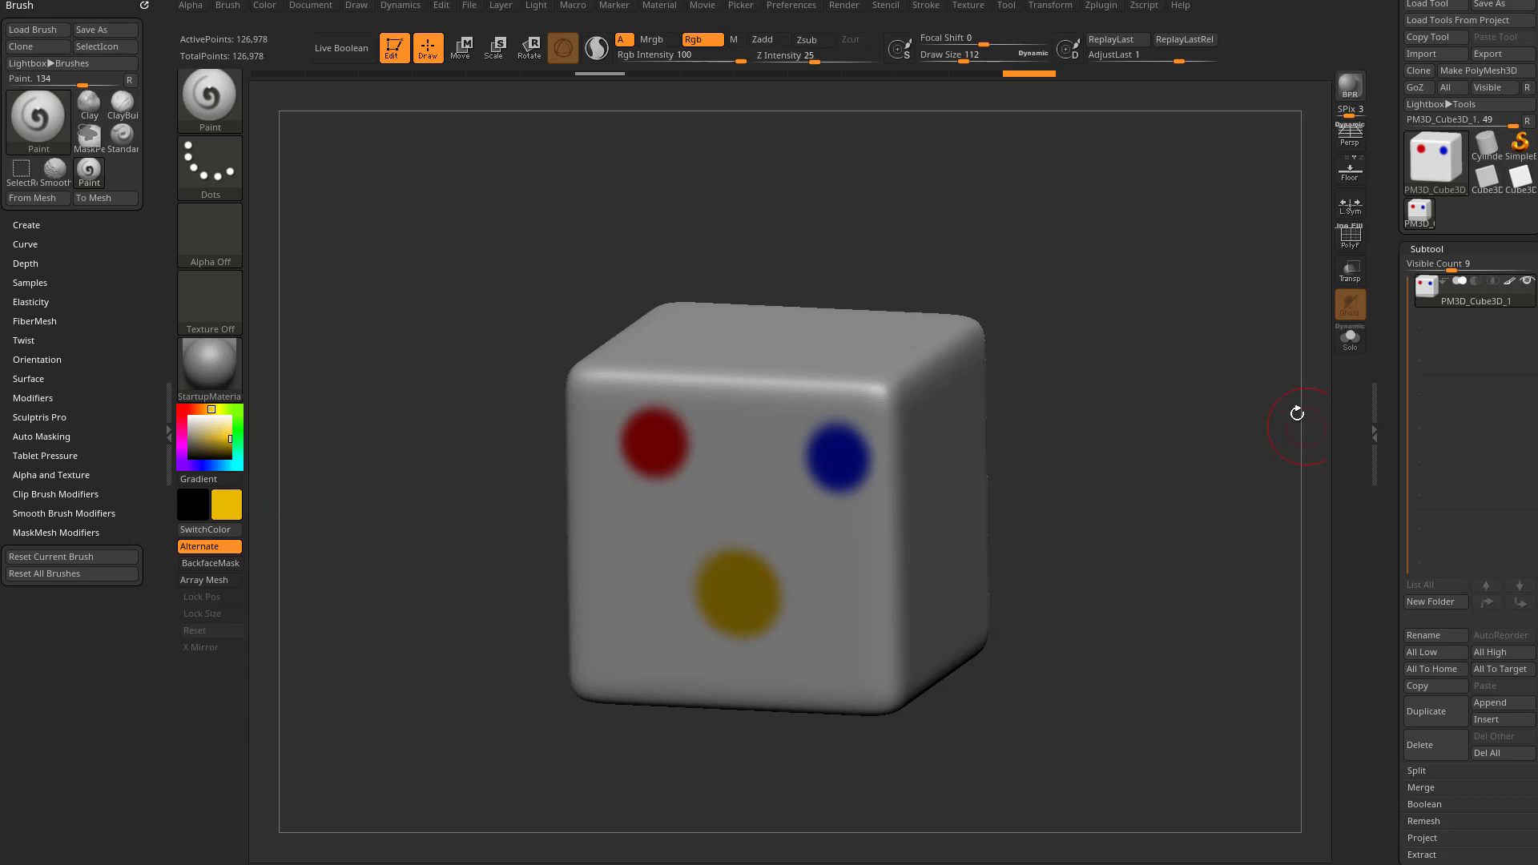
Return to the latest history state with the yellow dot and adjust the painted dots with AdjustLast
{"action": "mouse_move", "coordinate": [1041, 73]}
{"action": "left_mouse_down"}
{"action": "mouse_move", "coordinate": [934, 74]}
{"action": "mouse_move", "coordinate": [1081, 74]}
{"action": "left_mouse_up"}
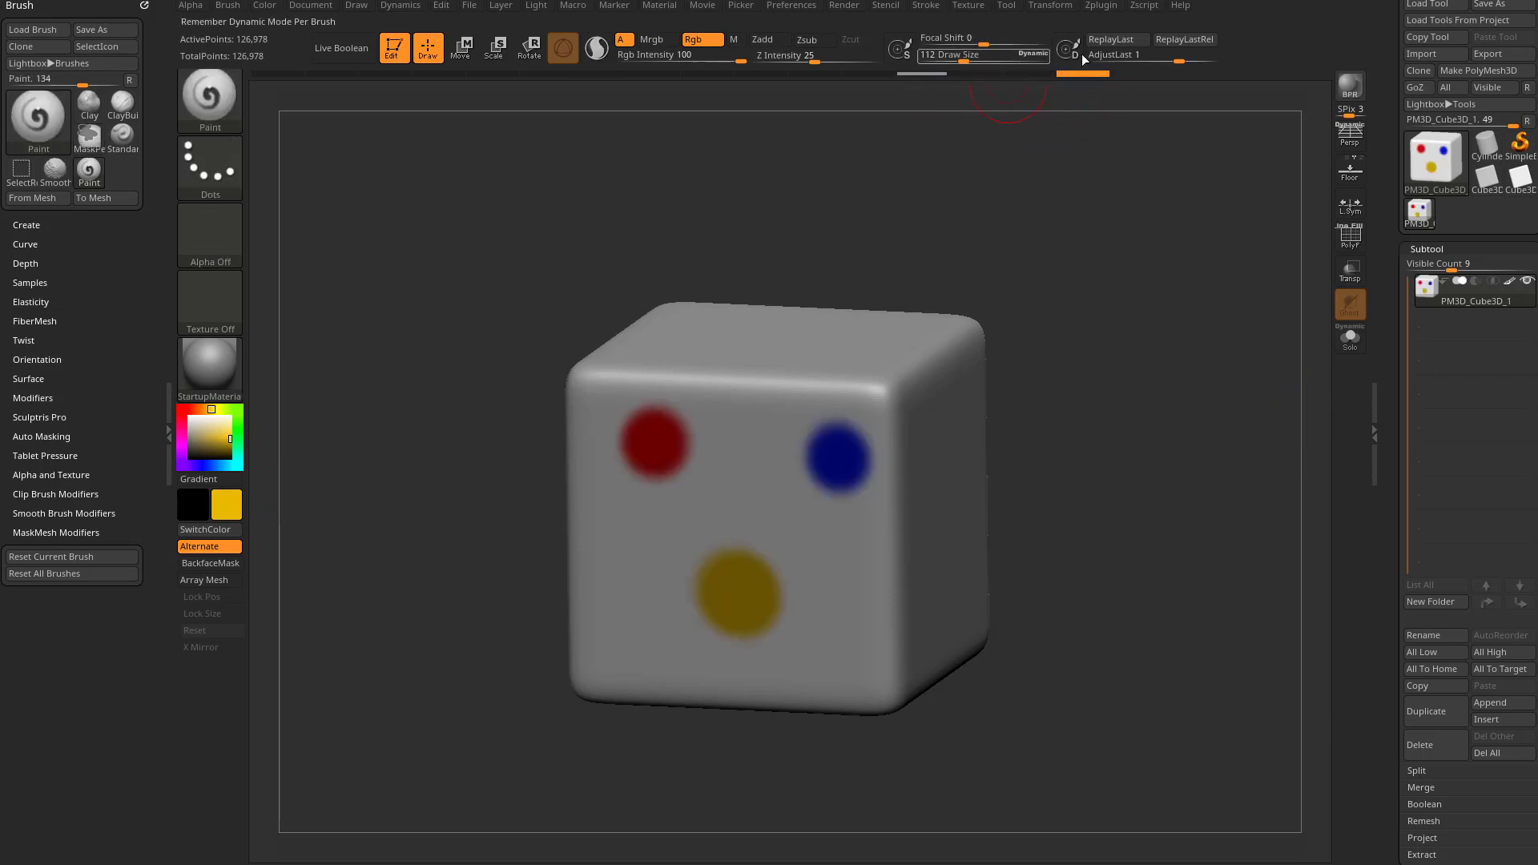
{"action": "mouse_move", "coordinate": [1180, 58]}
{"action": "left_mouse_down"}
{"action": "mouse_move", "coordinate": [1196, 62]}
{"action": "mouse_move", "coordinate": [1171, 64]}
{"action": "left_mouse_up"}
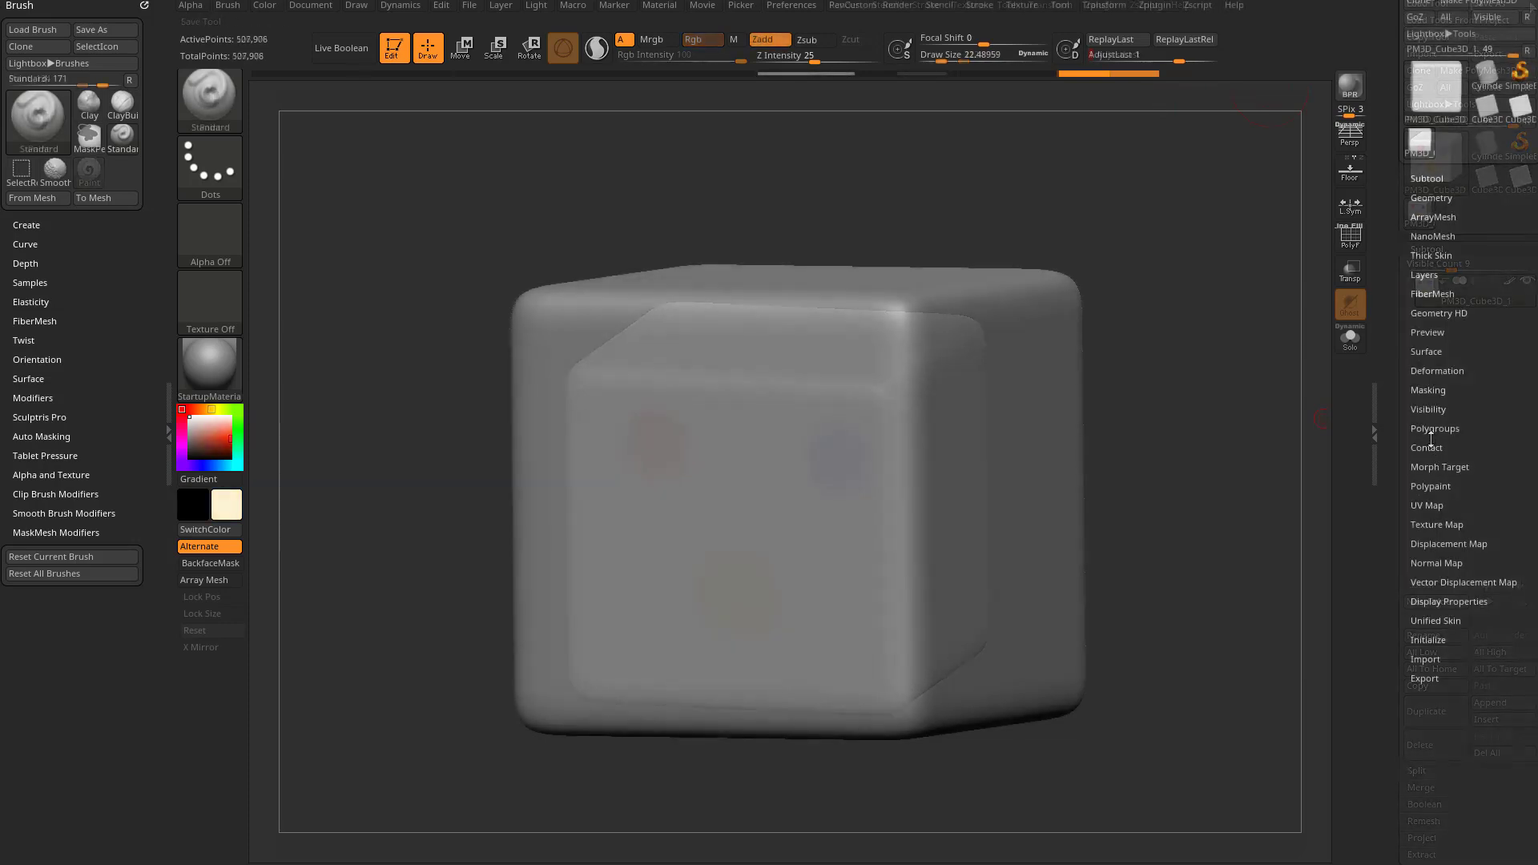
Expand the Polygroups and Masking settings of the cube tool to expose the Changed Points commands
{"action": "left_click", "coordinate": [1431, 433]}
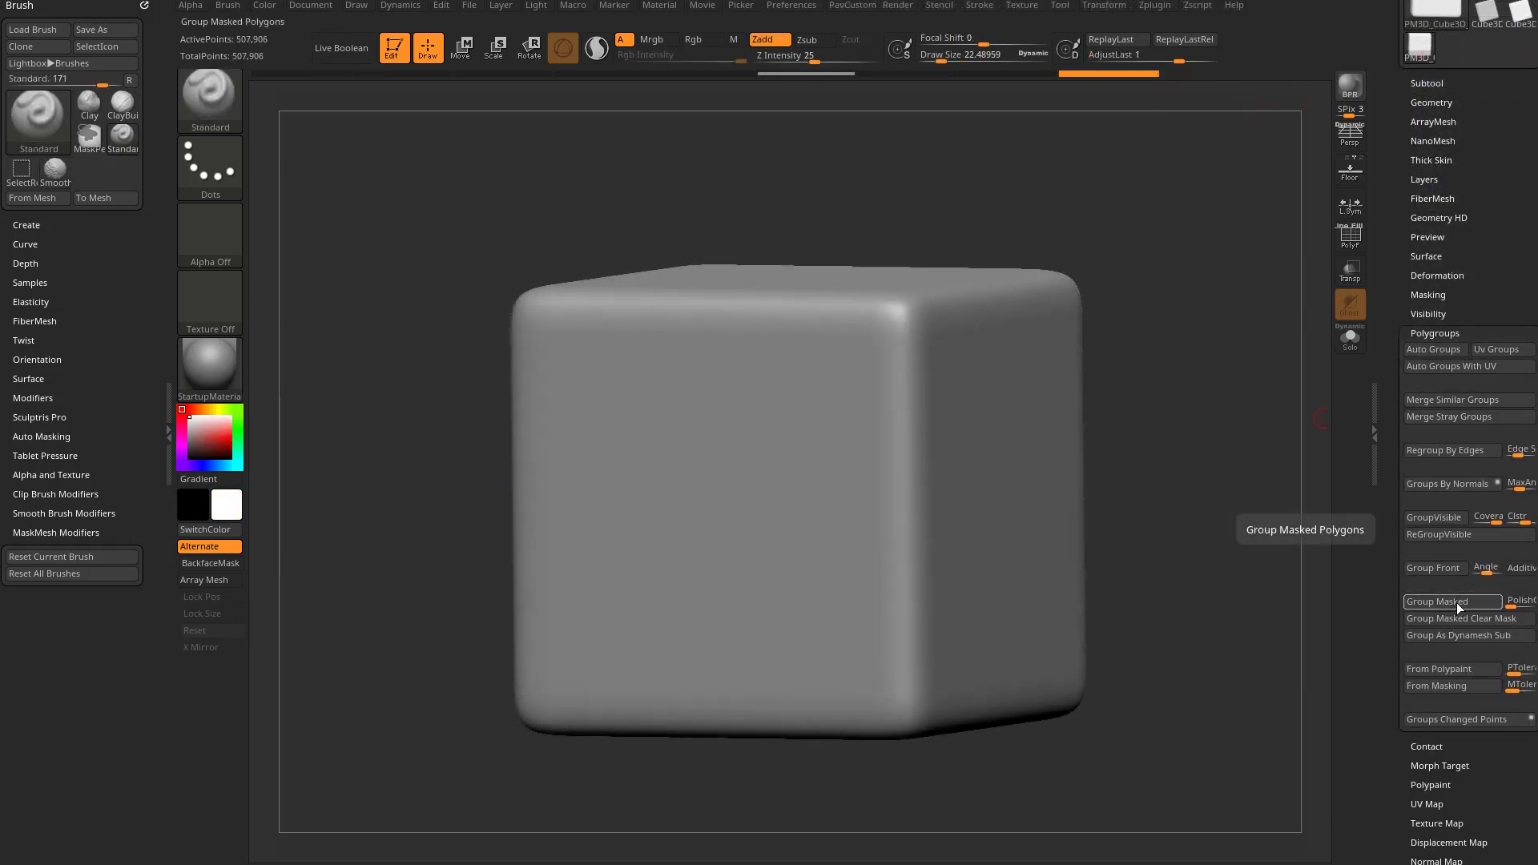
{"action": "key", "text": "shift"}
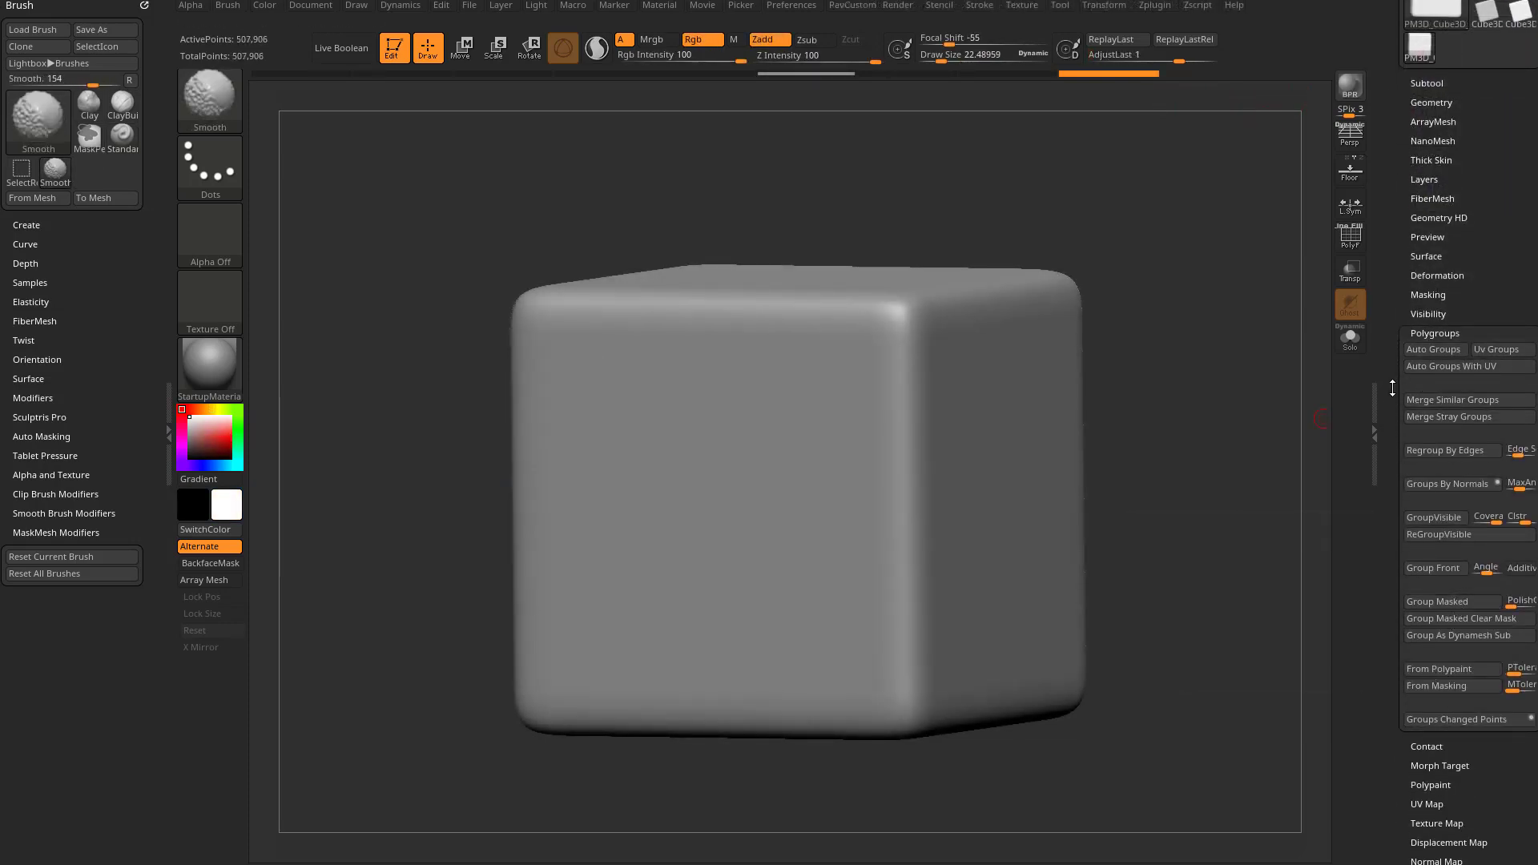
{"action": "left_click_drag", "start_coordinate": [1395, 505], "coordinate": [1401, 395]}
{"action": "key", "text": "shift"}
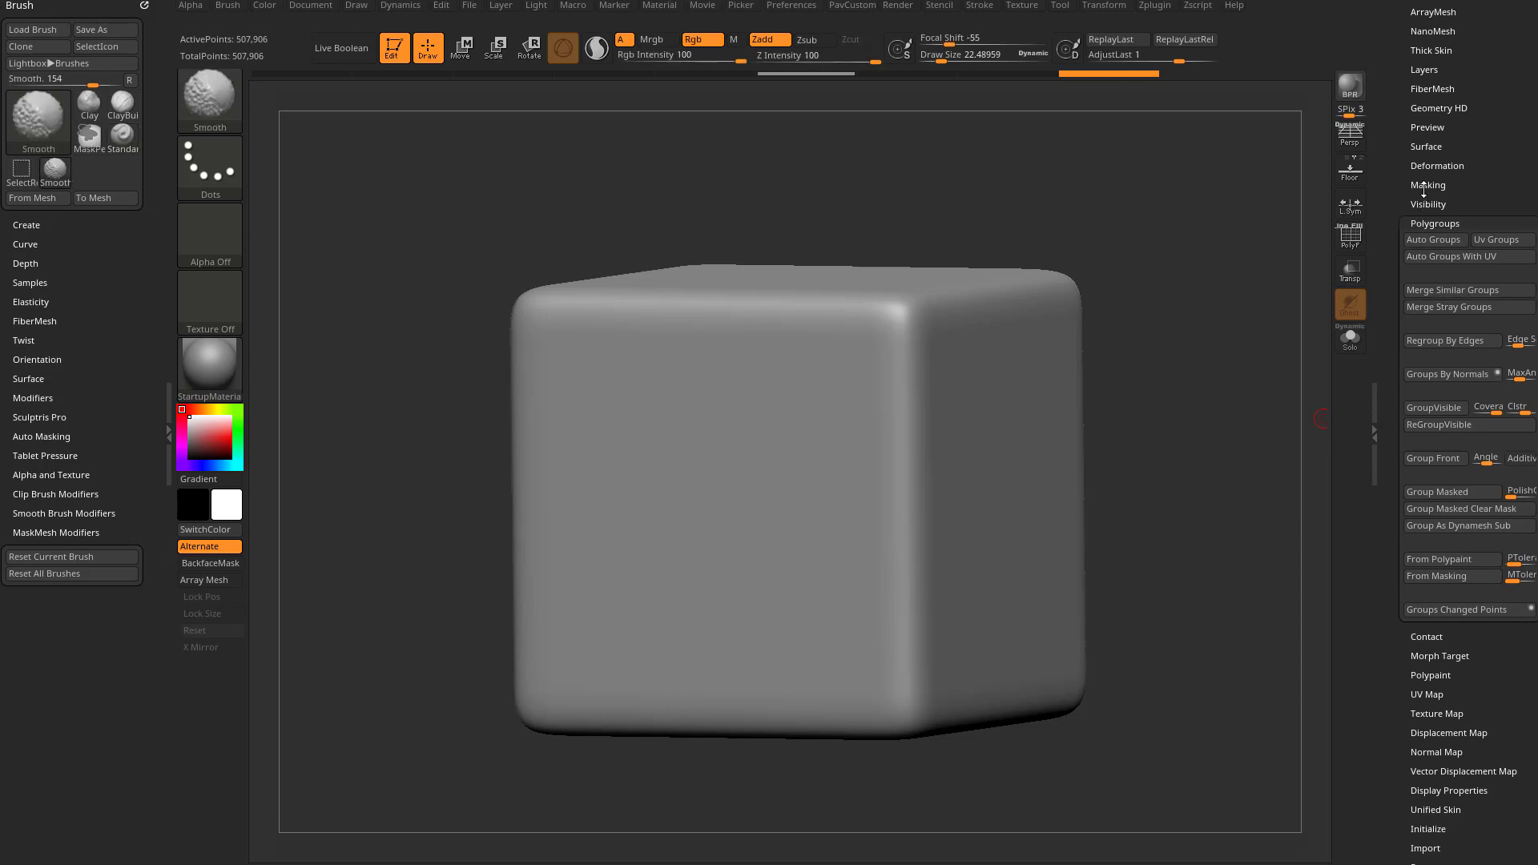
{"action": "left_click", "coordinate": [1427, 185]}
{"action": "left_click_drag", "start_coordinate": [1388, 455], "coordinate": [1389, 393]}
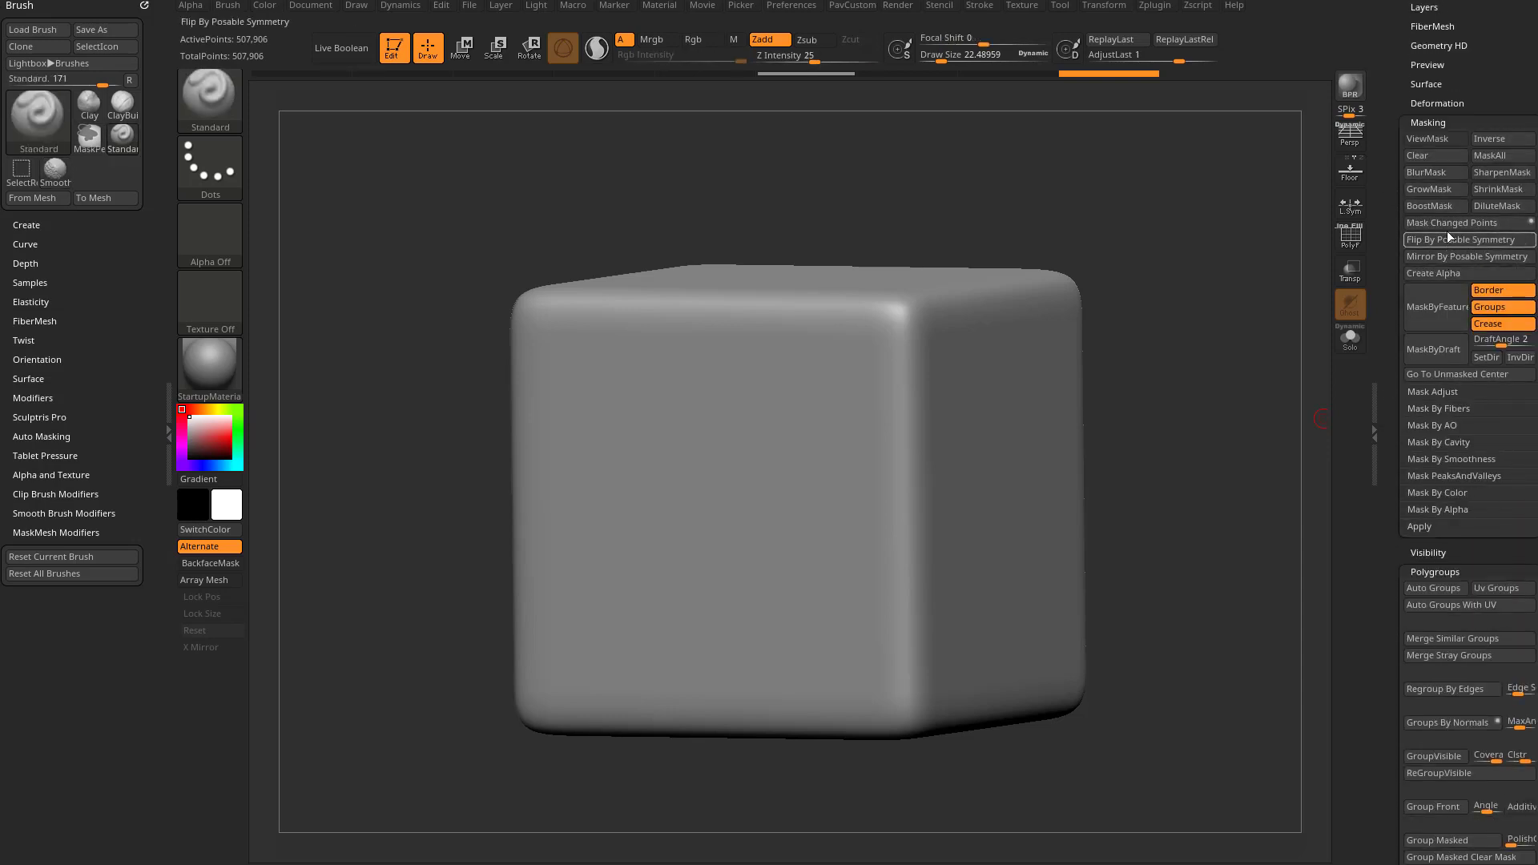
Raise a round bump in the upper left of the cube's front face with the Standard brush at draw size about 87, redoing it once
{"action": "left_click_drag", "start_coordinate": [1281, 494], "coordinate": [1201, 458]}
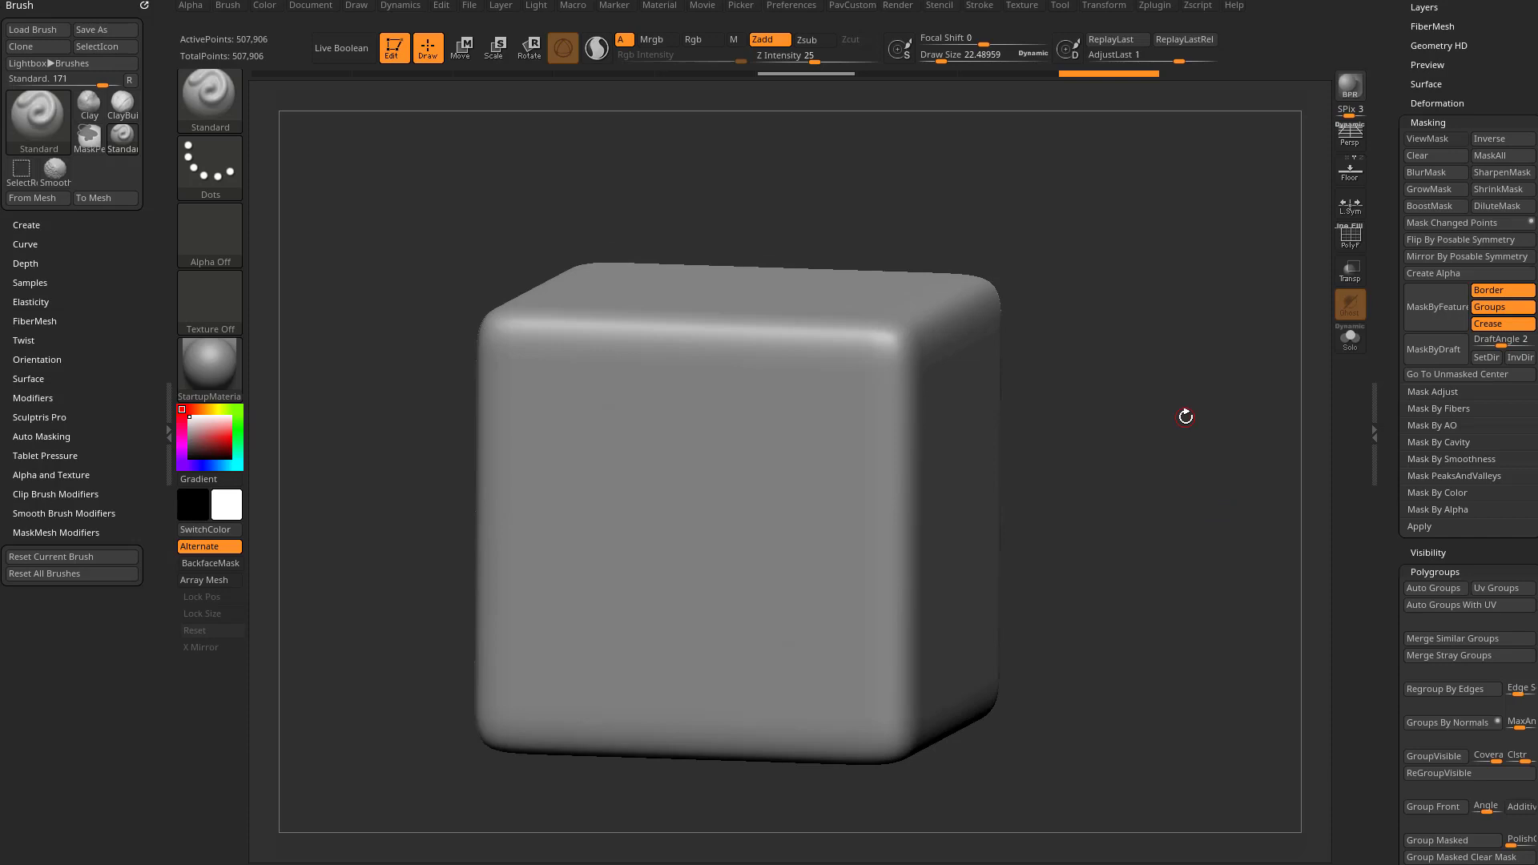
{"action": "left_click_drag", "start_coordinate": [1026, 205], "coordinate": [1051, 207]}
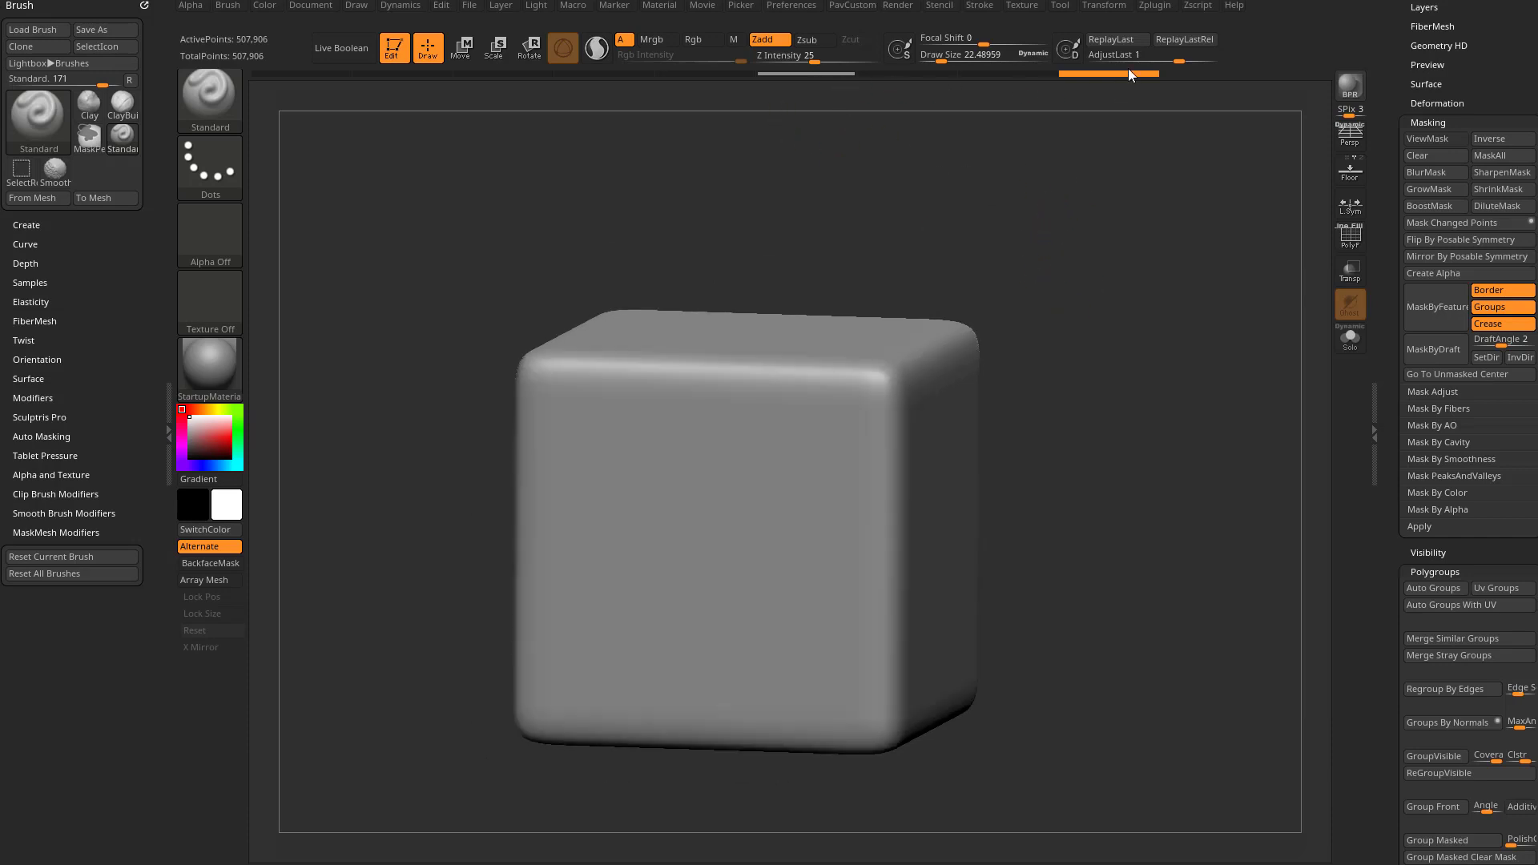
{"action": "key", "text": "ctrl"}
{"action": "key", "text": "ctrl"}
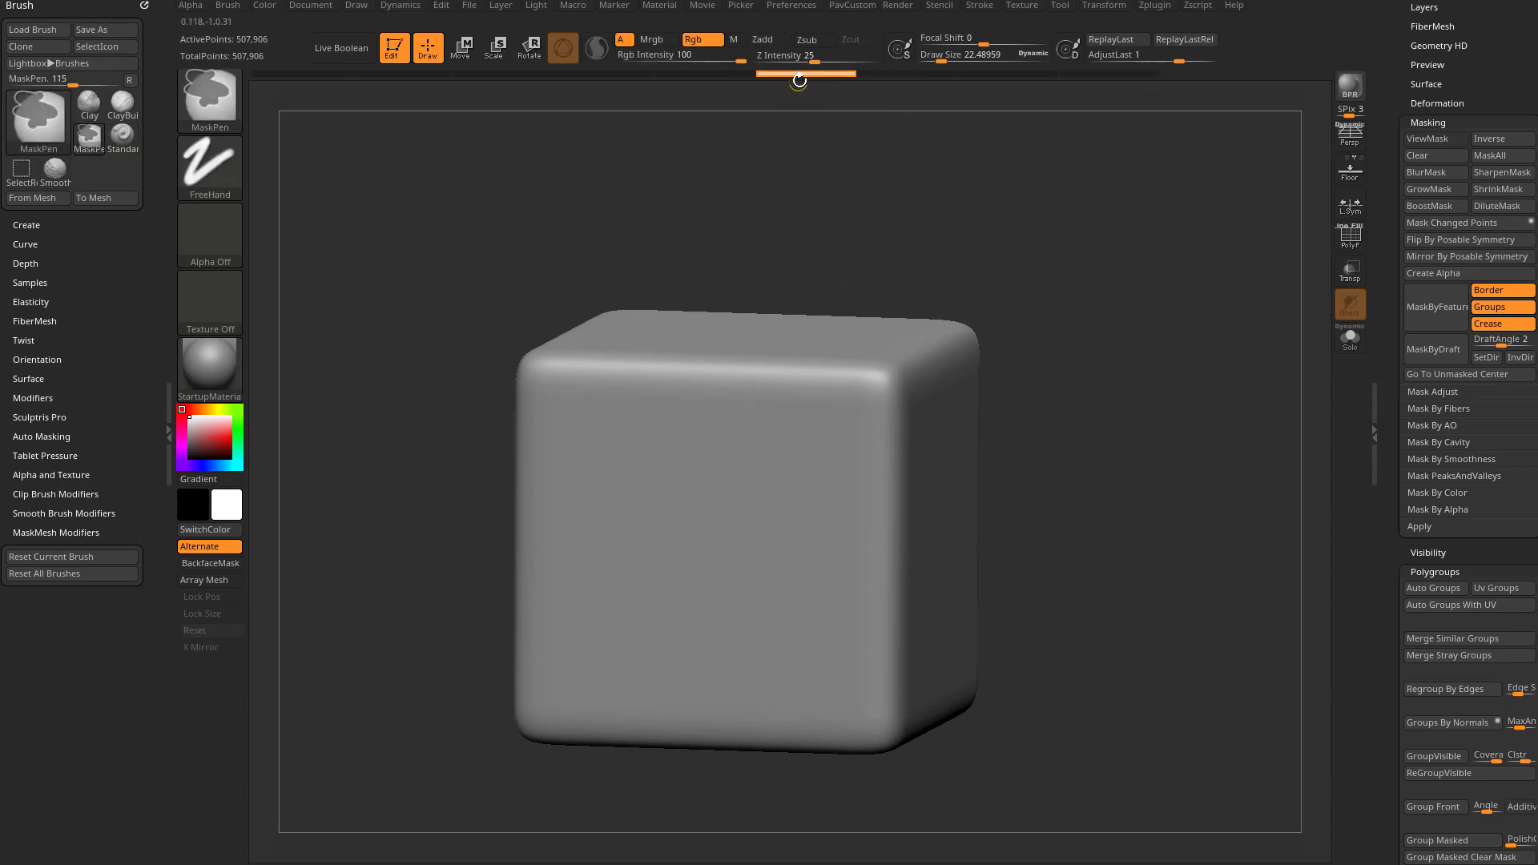
{"action": "mouse_move", "coordinate": [1101, 310]}
{"action": "left_mouse_down"}
{"action": "mouse_move", "coordinate": [1085, 299]}
{"action": "mouse_move", "coordinate": [1098, 308]}
{"action": "left_mouse_up"}
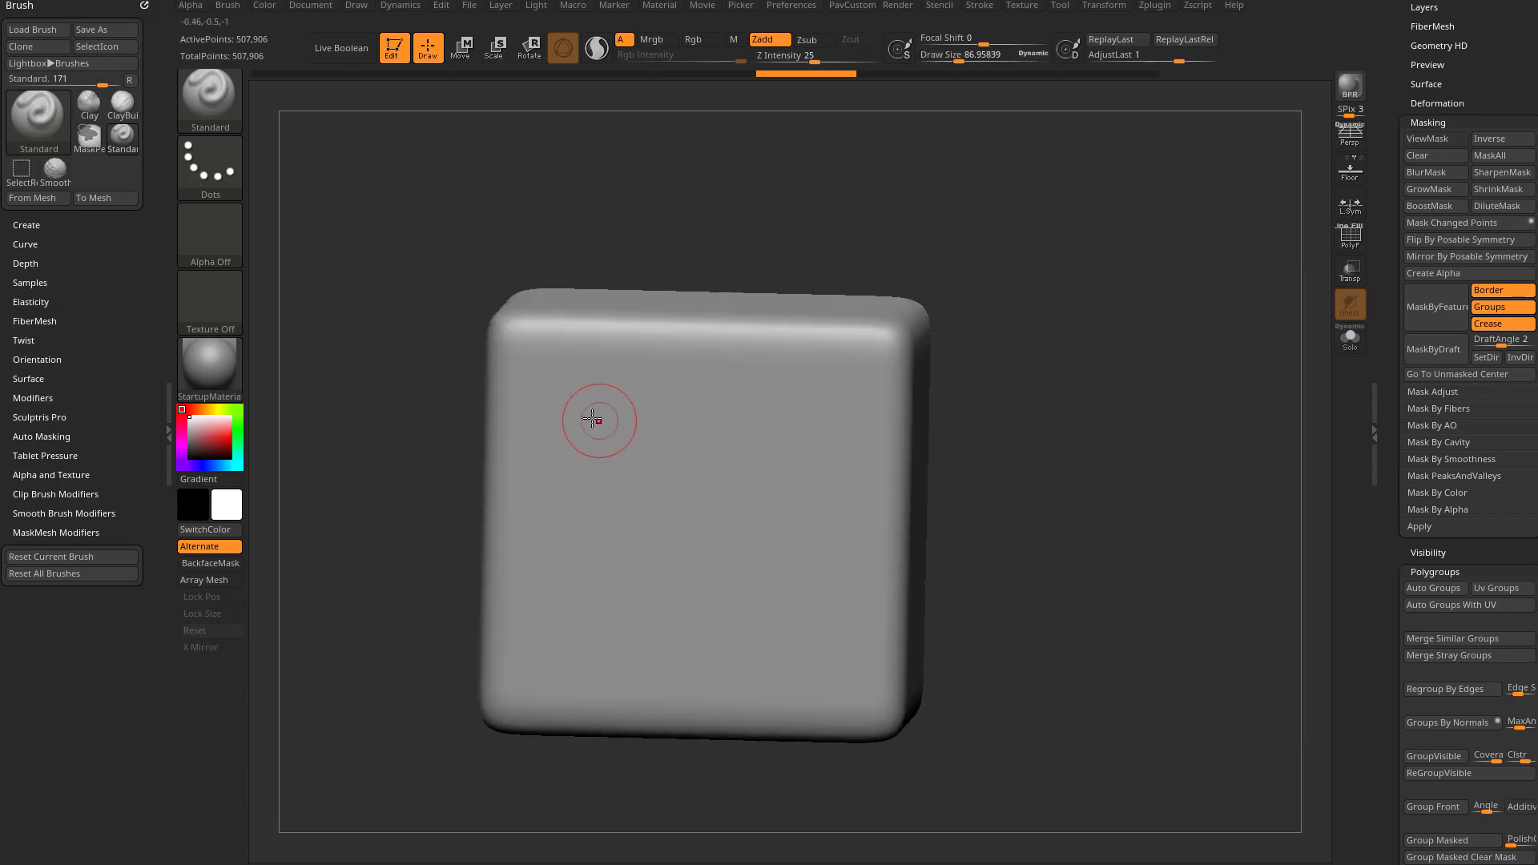
{"action": "left_click", "coordinate": [593, 419]}
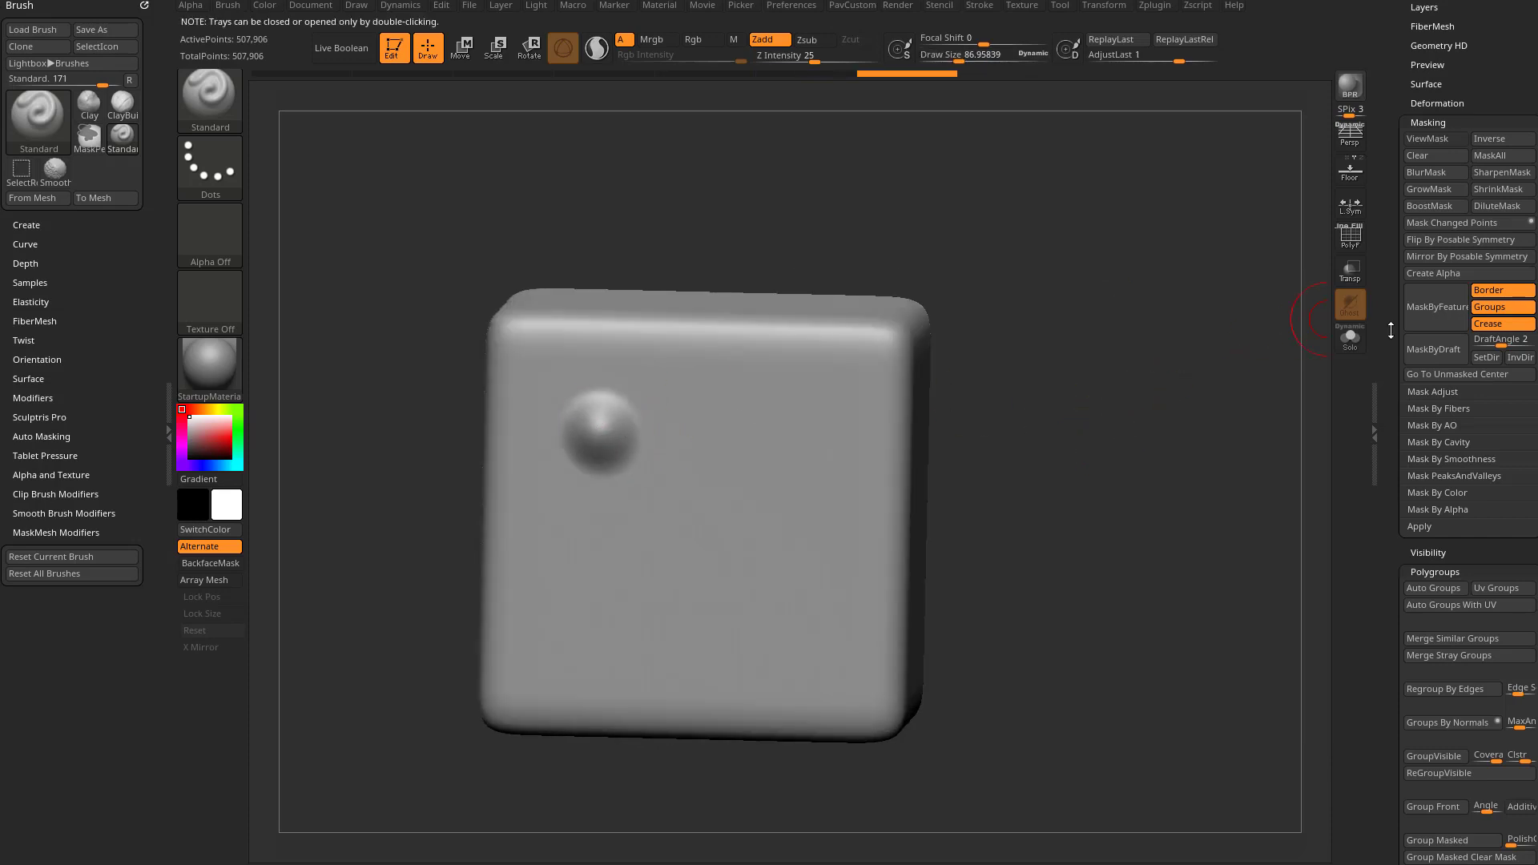
{"action": "left_click_drag", "start_coordinate": [1179, 61], "coordinate": [1158, 61]}
{"action": "key", "text": "ctrl"}
{"action": "key", "text": "ctrl+z"}
{"action": "left_click_drag", "start_coordinate": [584, 418], "coordinate": [587, 412]}
{"action": "left_click_drag", "start_coordinate": [1033, 410], "coordinate": [1117, 419], "text": "alt"}
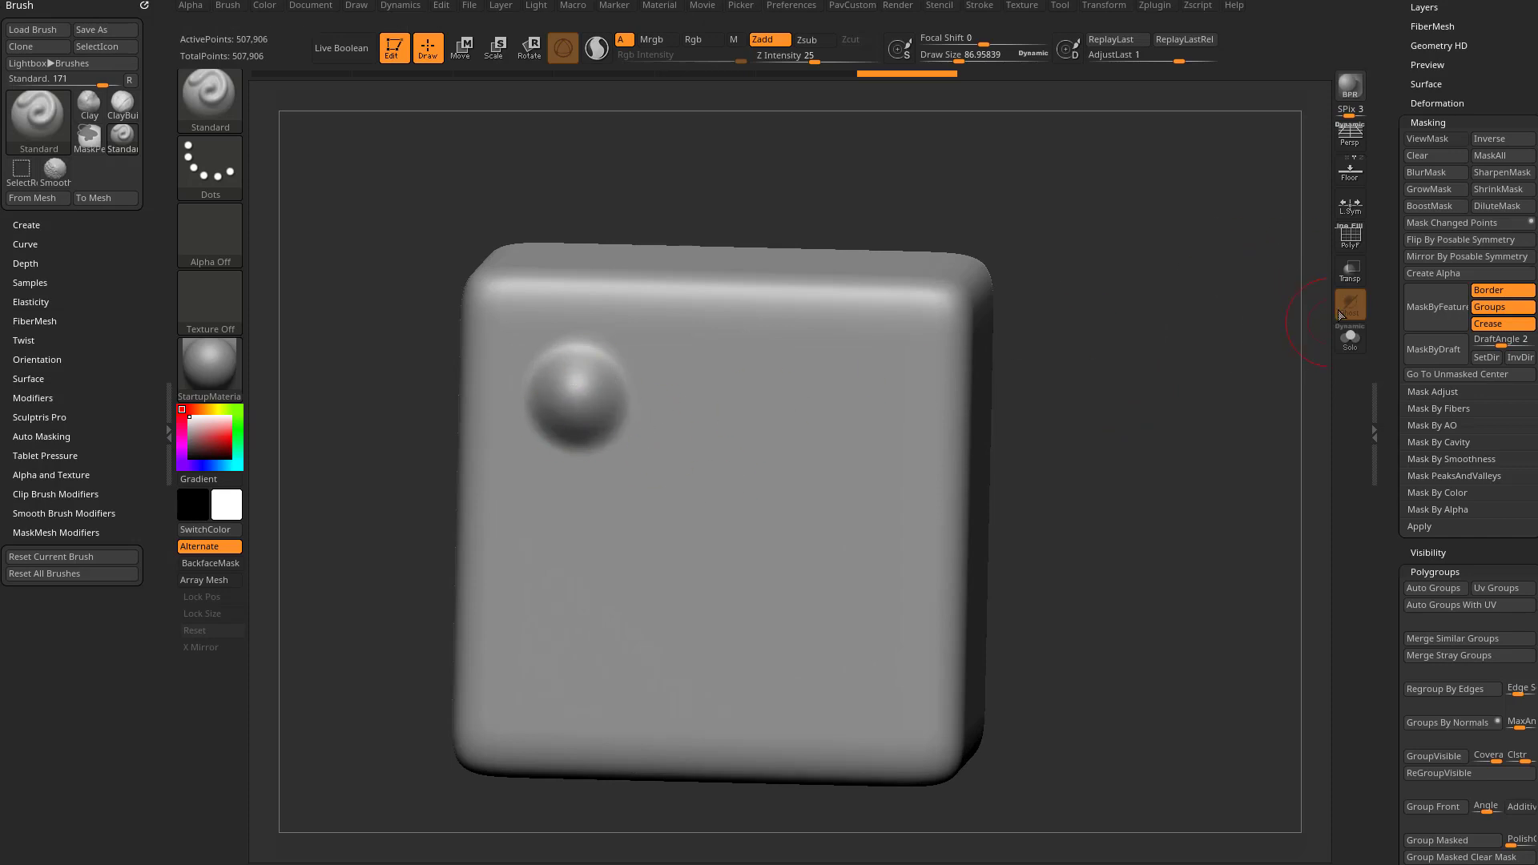
Show the cube's polygroup colours without wireframe lines and apply the SkinShade4 material
{"action": "left_click", "coordinate": [1339, 236]}
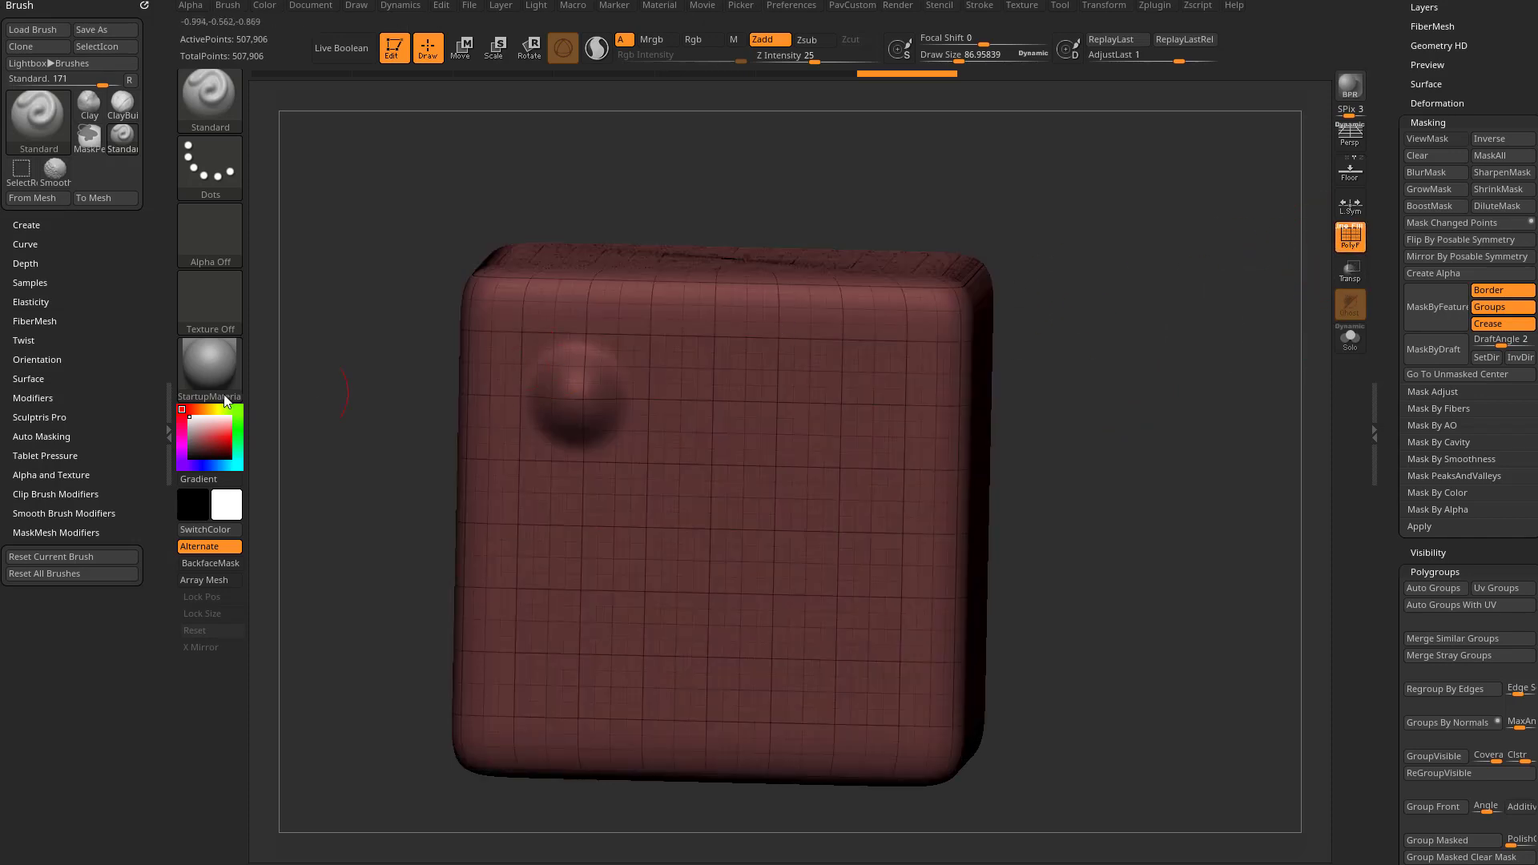
{"action": "left_click", "coordinate": [228, 370]}
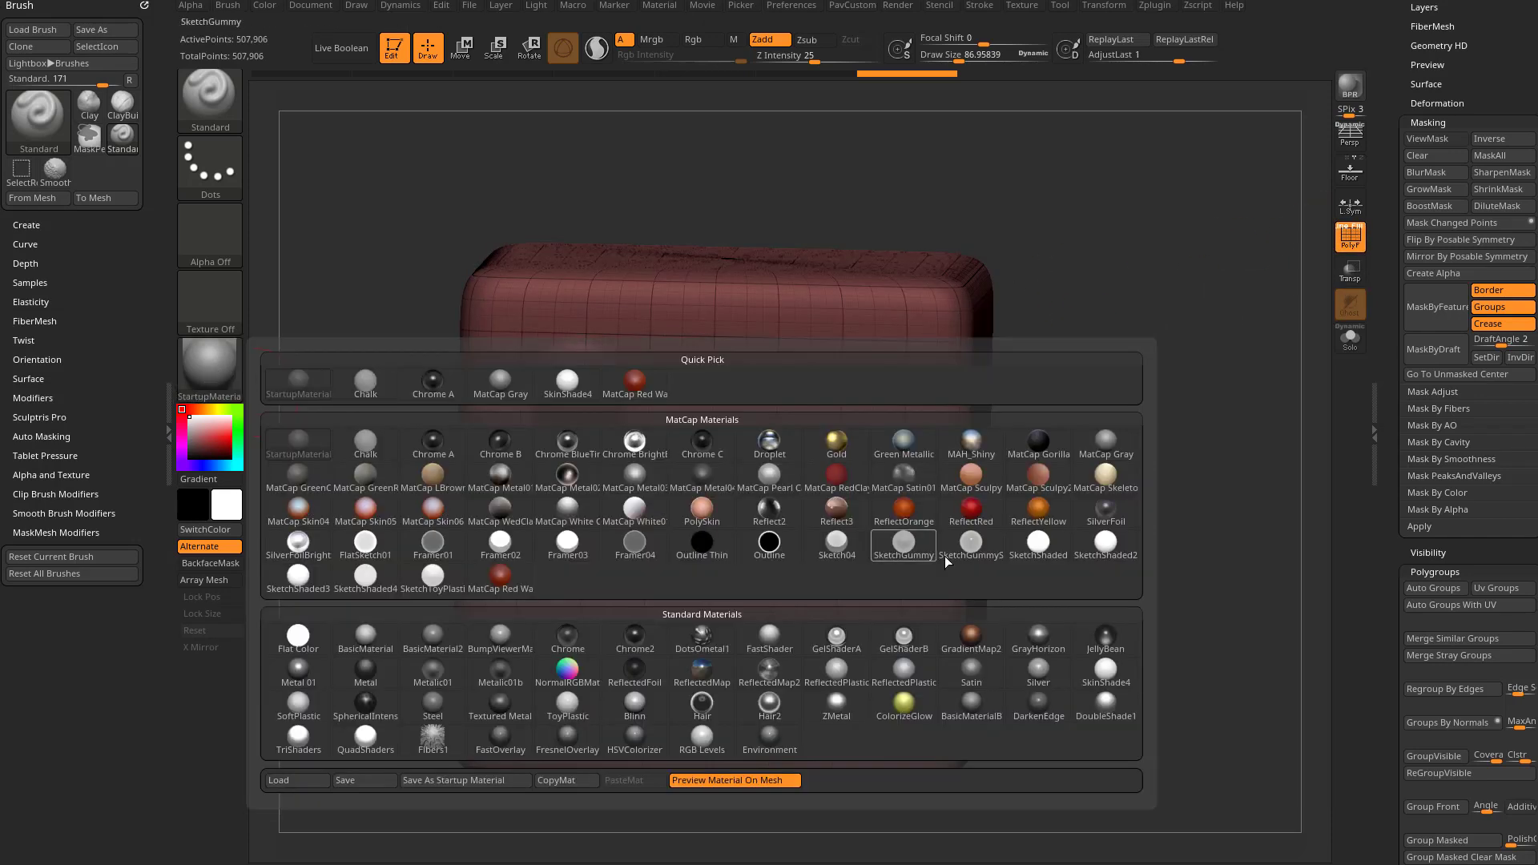
{"action": "left_click", "coordinate": [1105, 668]}
{"action": "mouse_move", "coordinate": [1282, 256]}
{"action": "left_mouse_down"}
{"action": "mouse_move", "coordinate": [1277, 367]}
{"action": "mouse_move", "coordinate": [1204, 388]}
{"action": "left_mouse_up"}
Assign the upper-left bump its own polygroup using Groups Changed Points
{"action": "scroll", "coordinate": [1418, 400], "scroll_direction": "down", "scroll_amount": 5}
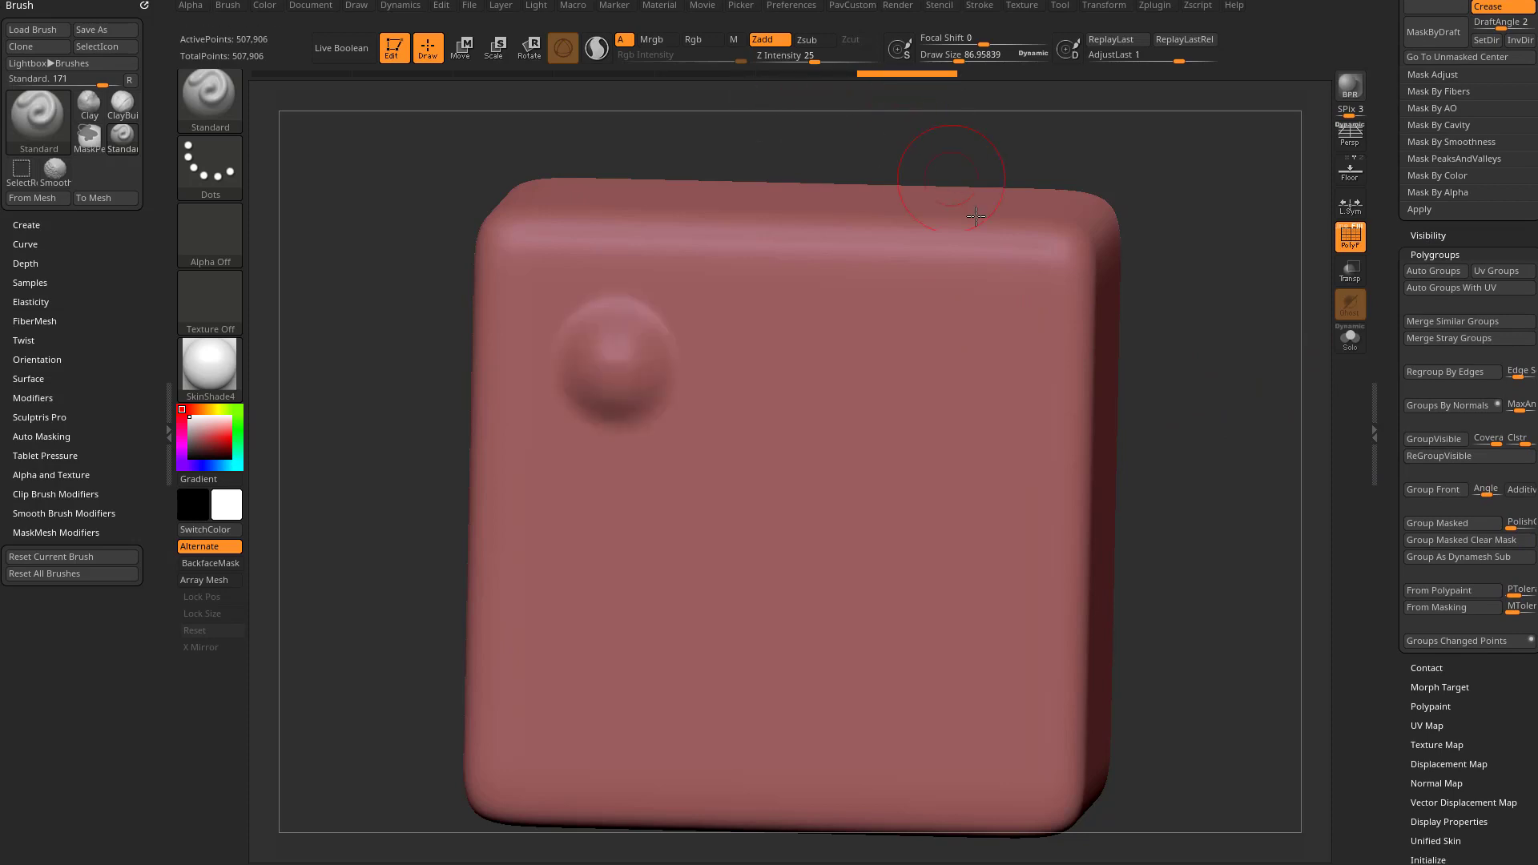
{"action": "scroll", "coordinate": [1398, 465], "scroll_direction": "down", "scroll_amount": 1}
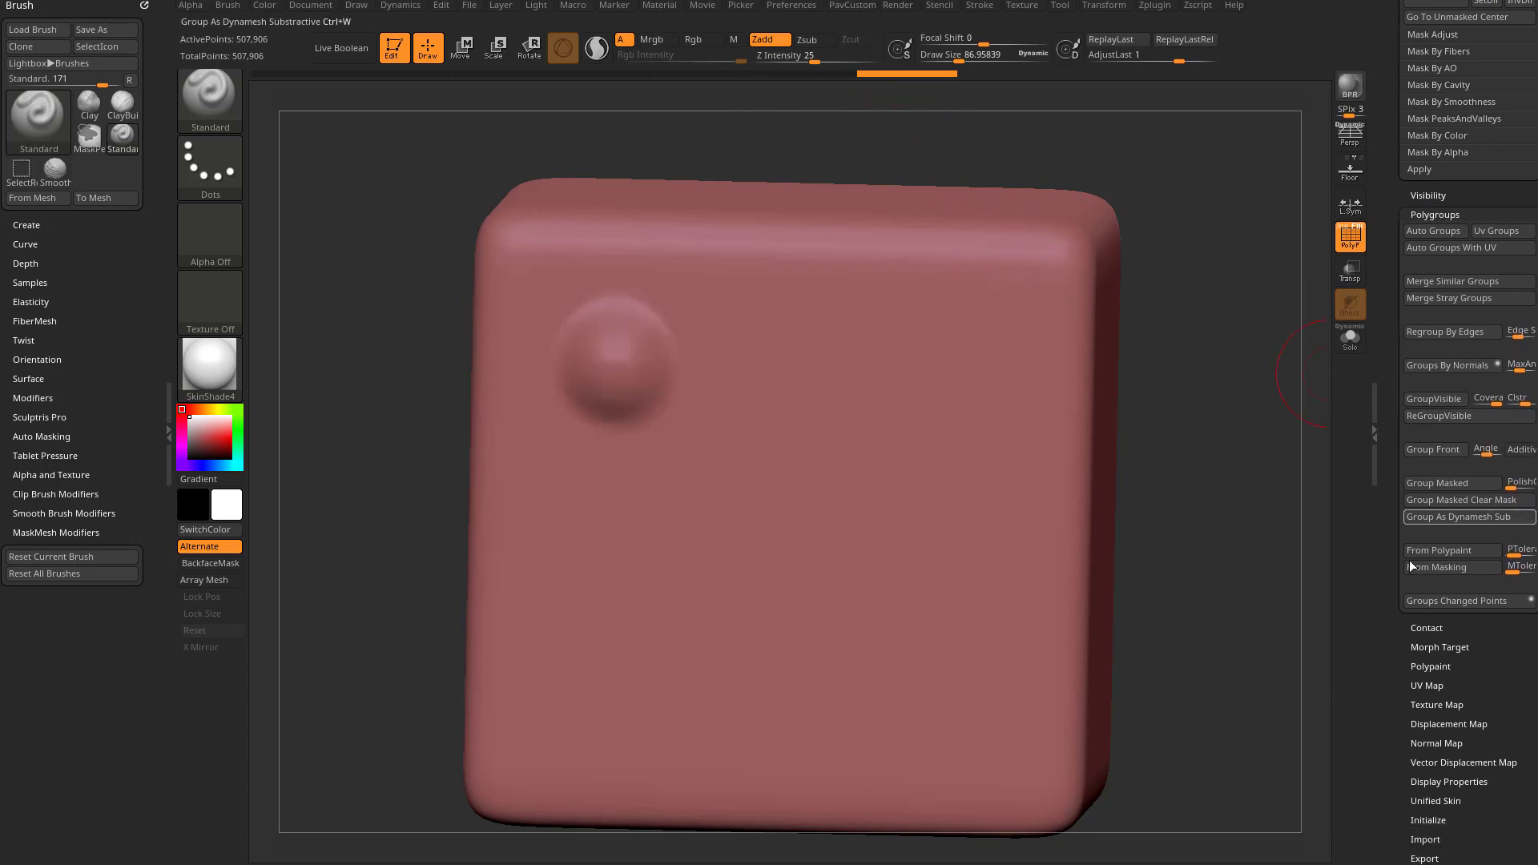
{"action": "left_click", "coordinate": [1434, 601]}
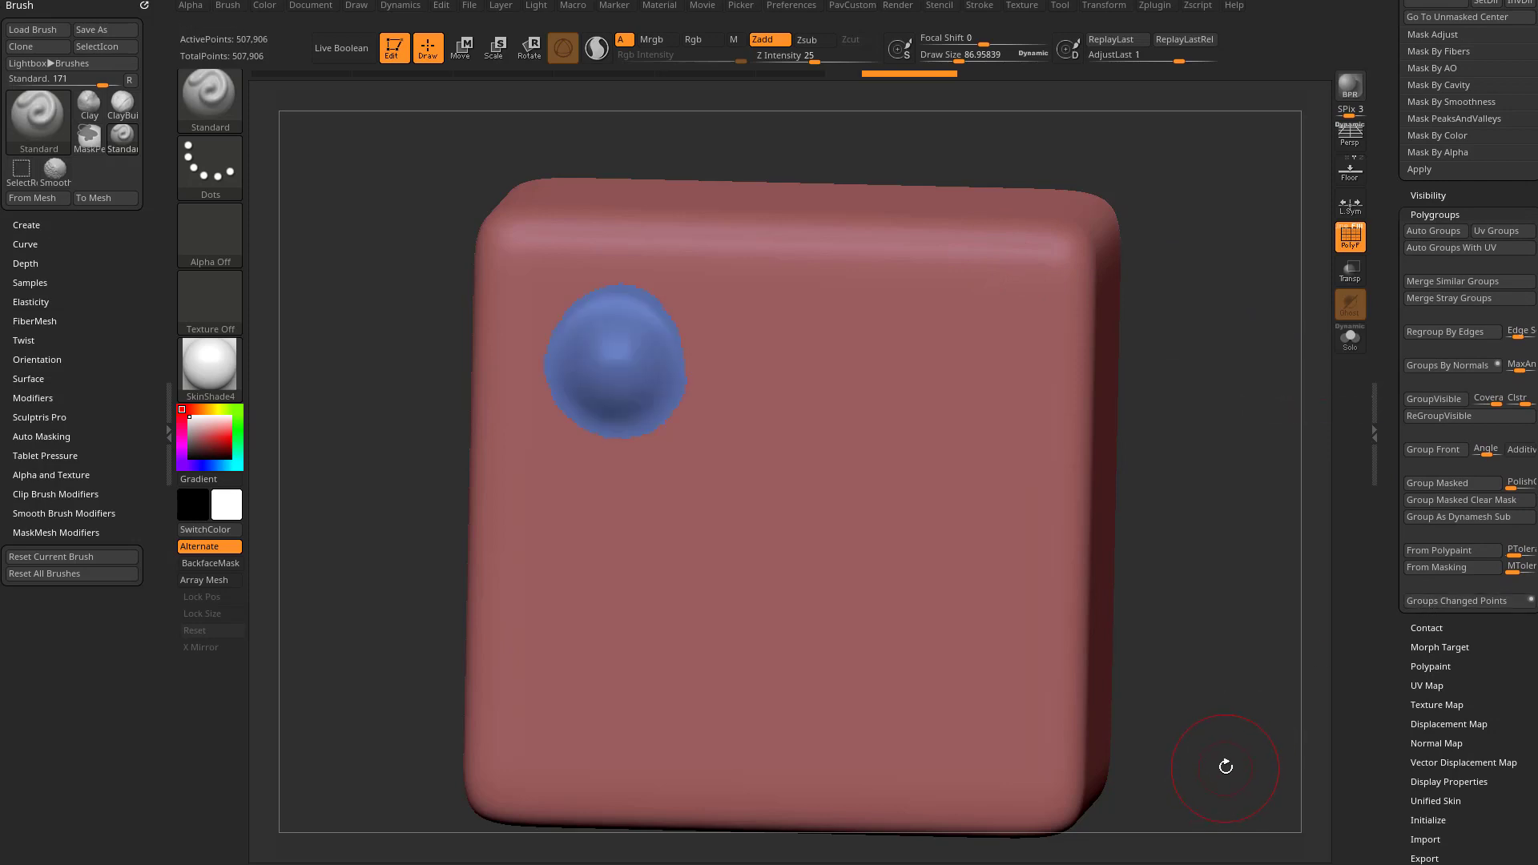
Raise bumps at the upper right and left of centre on the front face, giving each a new polygroup with Groups Changed Points
{"action": "left_click_drag", "start_coordinate": [1186, 505], "coordinate": [1038, 437]}
{"action": "mouse_move", "coordinate": [766, 354]}
{"action": "left_mouse_down"}
{"action": "mouse_move", "coordinate": [781, 341]}
{"action": "mouse_move", "coordinate": [875, 367]}
{"action": "left_mouse_up"}
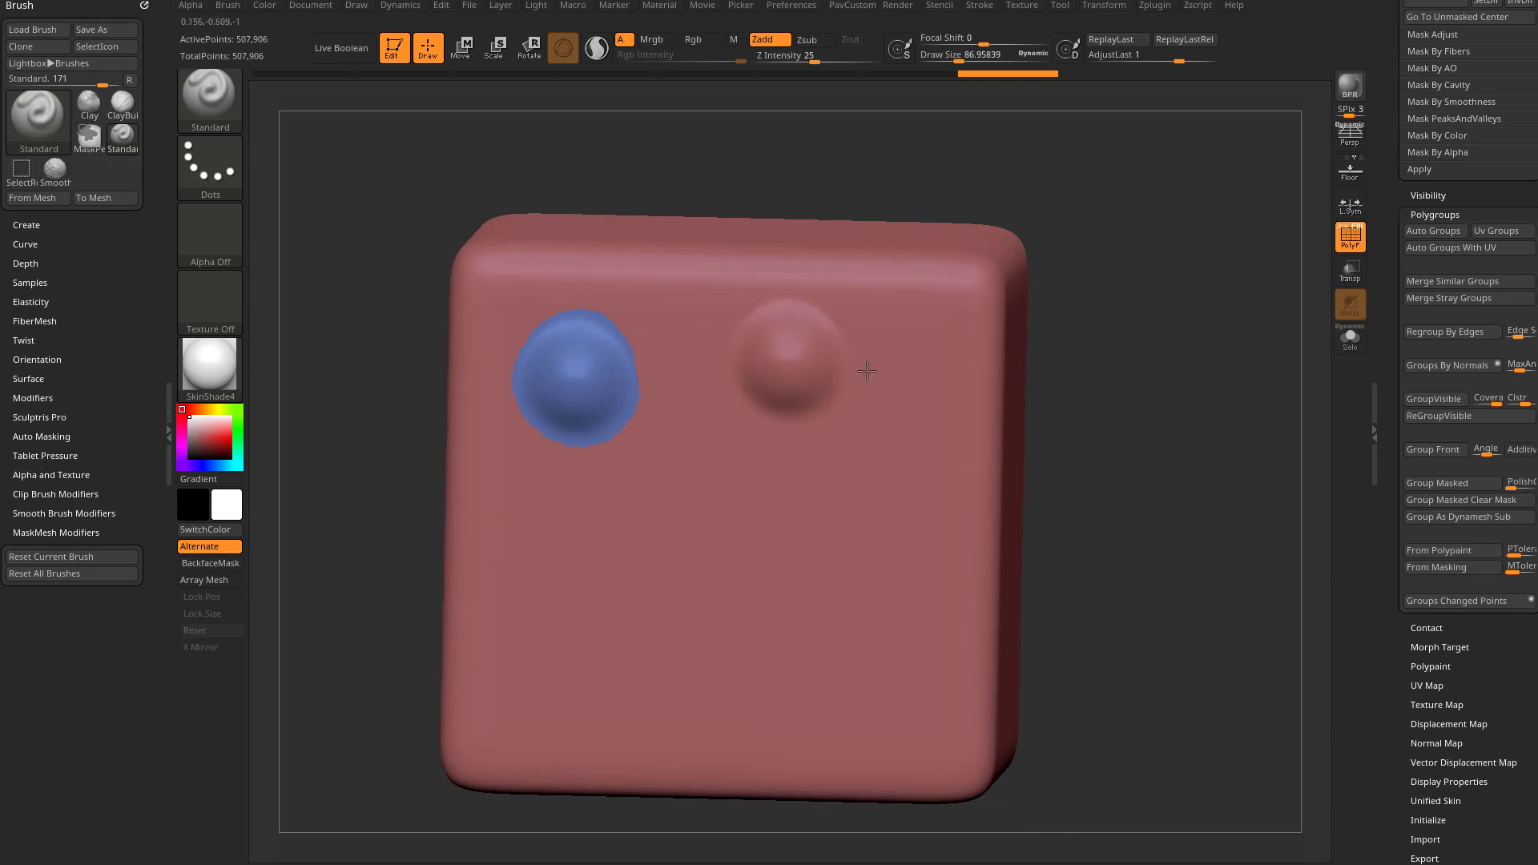
{"action": "left_click", "coordinate": [1414, 600]}
{"action": "left_click_drag", "start_coordinate": [1239, 646], "coordinate": [1210, 624]}
{"action": "left_click_drag", "start_coordinate": [697, 491], "coordinate": [693, 509]}
{"action": "left_click", "coordinate": [1442, 601]}
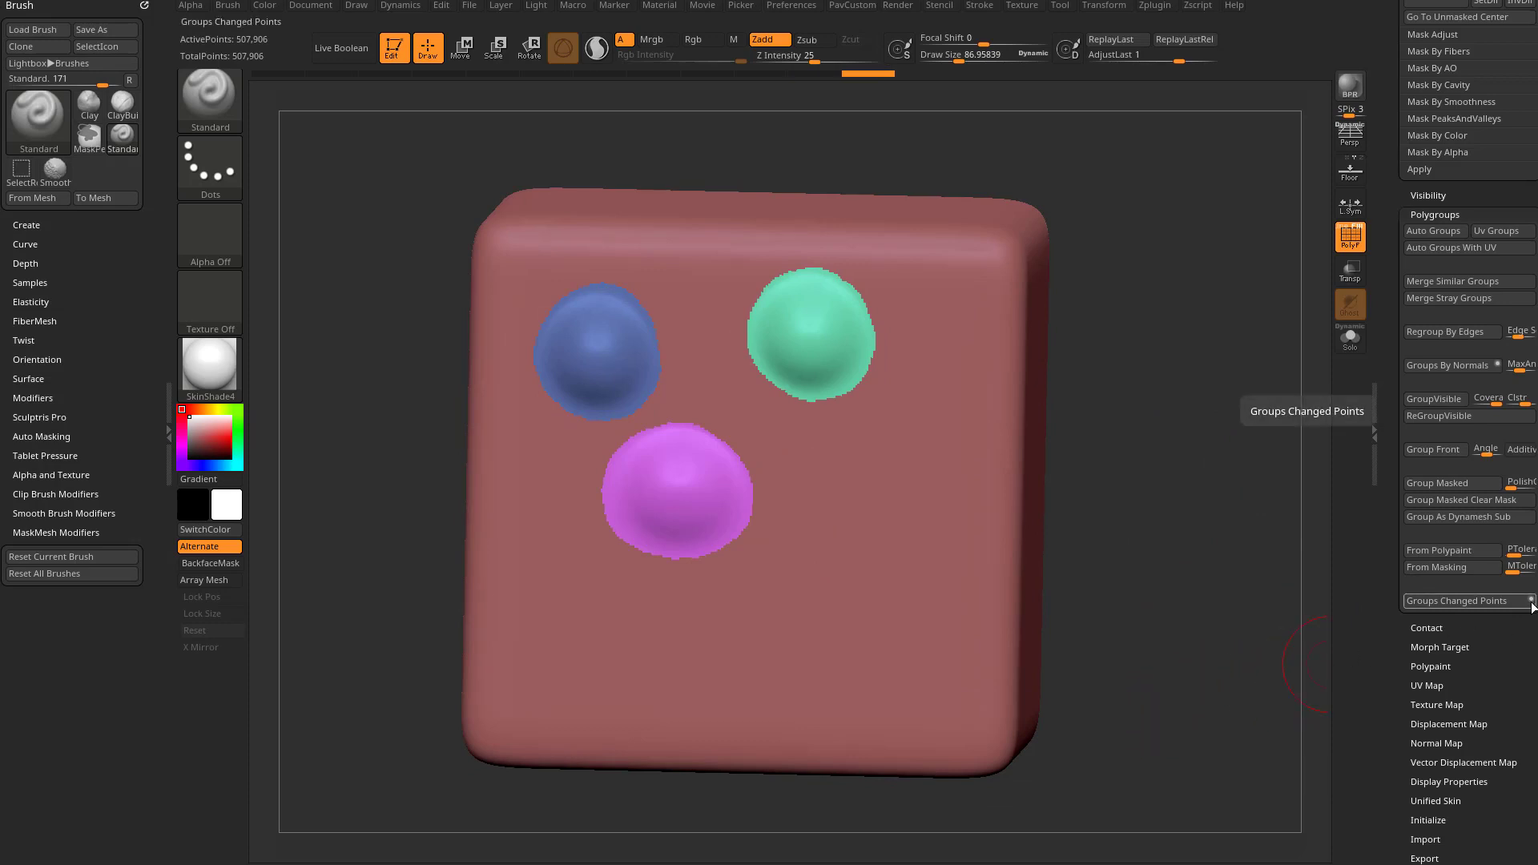
Switch the Groups Changed Points mode and raise bumps right of centre and lower middle, adding both to the magenta polygroup
{"action": "left_click_drag", "start_coordinate": [1184, 606], "coordinate": [1167, 590]}
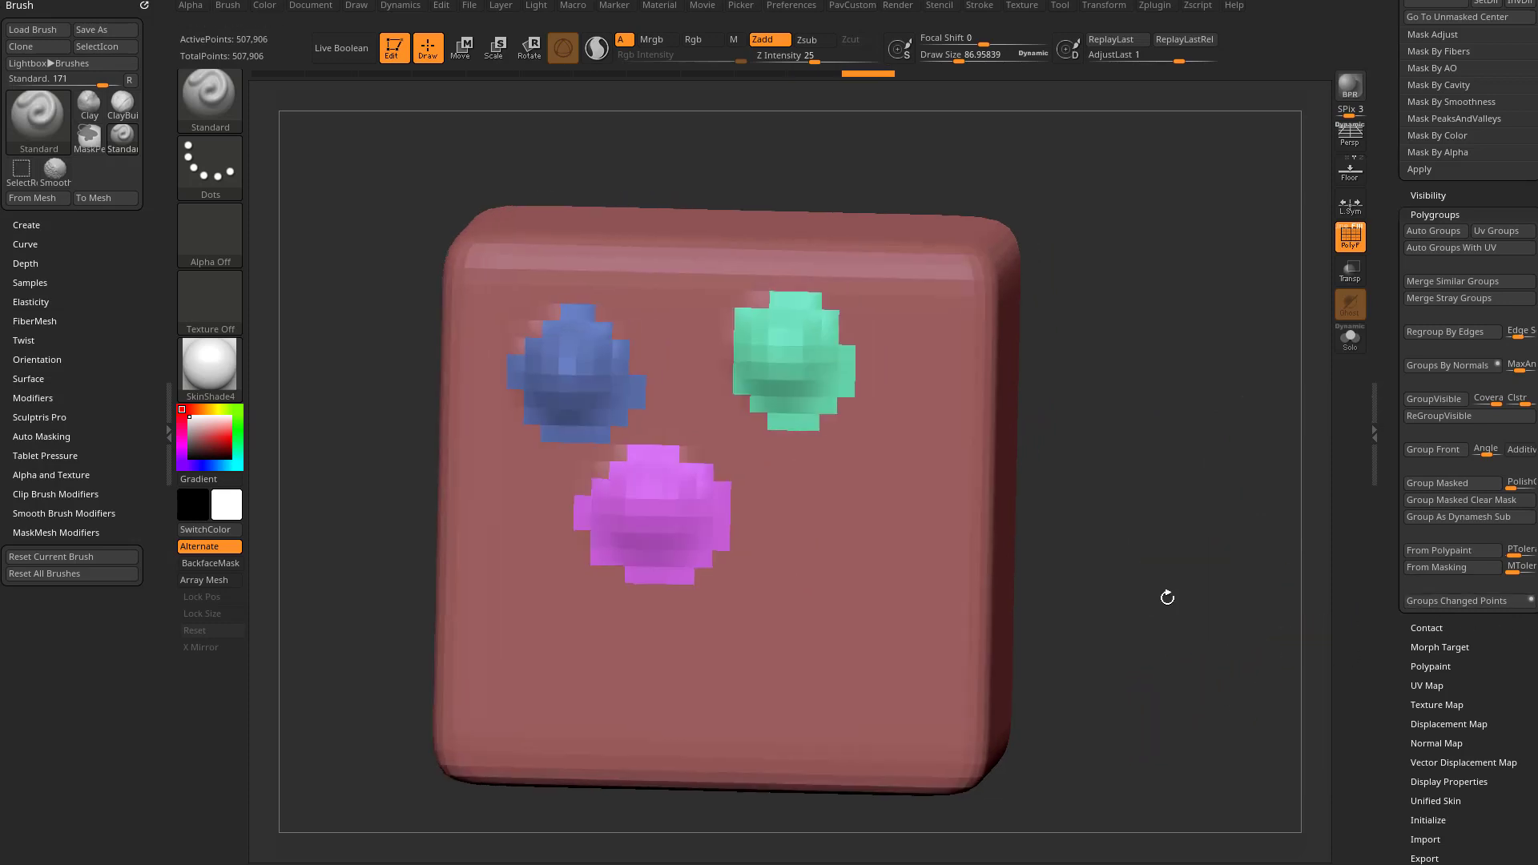
{"action": "left_click_drag", "start_coordinate": [1249, 665], "coordinate": [1268, 663], "text": "alt"}
{"action": "mouse_move", "coordinate": [867, 500]}
{"action": "left_mouse_down"}
{"action": "mouse_move", "coordinate": [886, 505]}
{"action": "mouse_move", "coordinate": [873, 512]}
{"action": "left_mouse_up"}
{"action": "left_click", "coordinate": [1420, 600]}
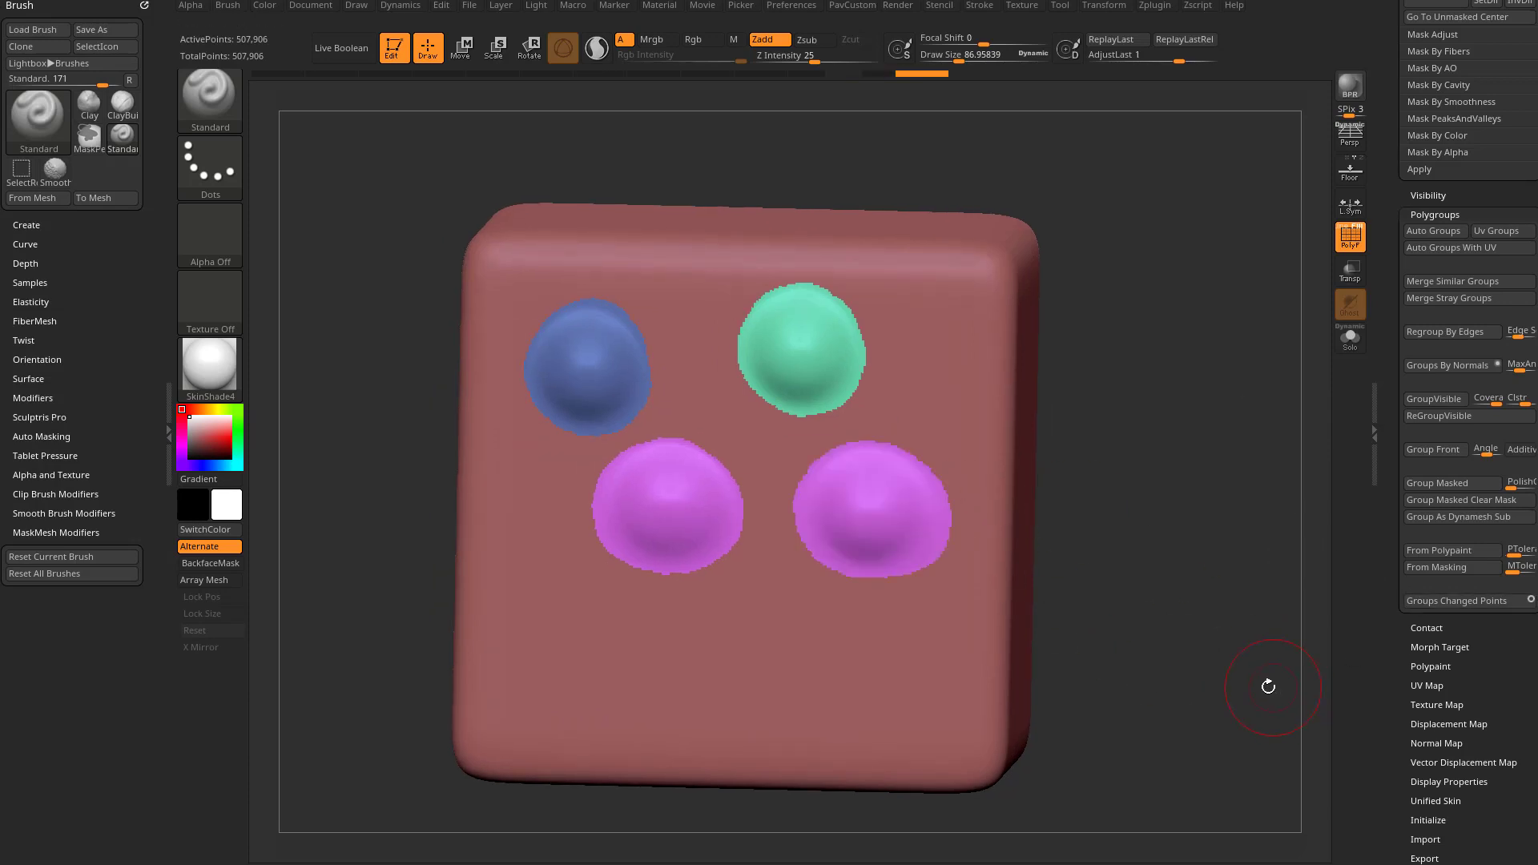
{"action": "left_click_drag", "start_coordinate": [1269, 687], "coordinate": [1286, 641]}
{"action": "left_click_drag", "start_coordinate": [773, 617], "coordinate": [789, 632]}
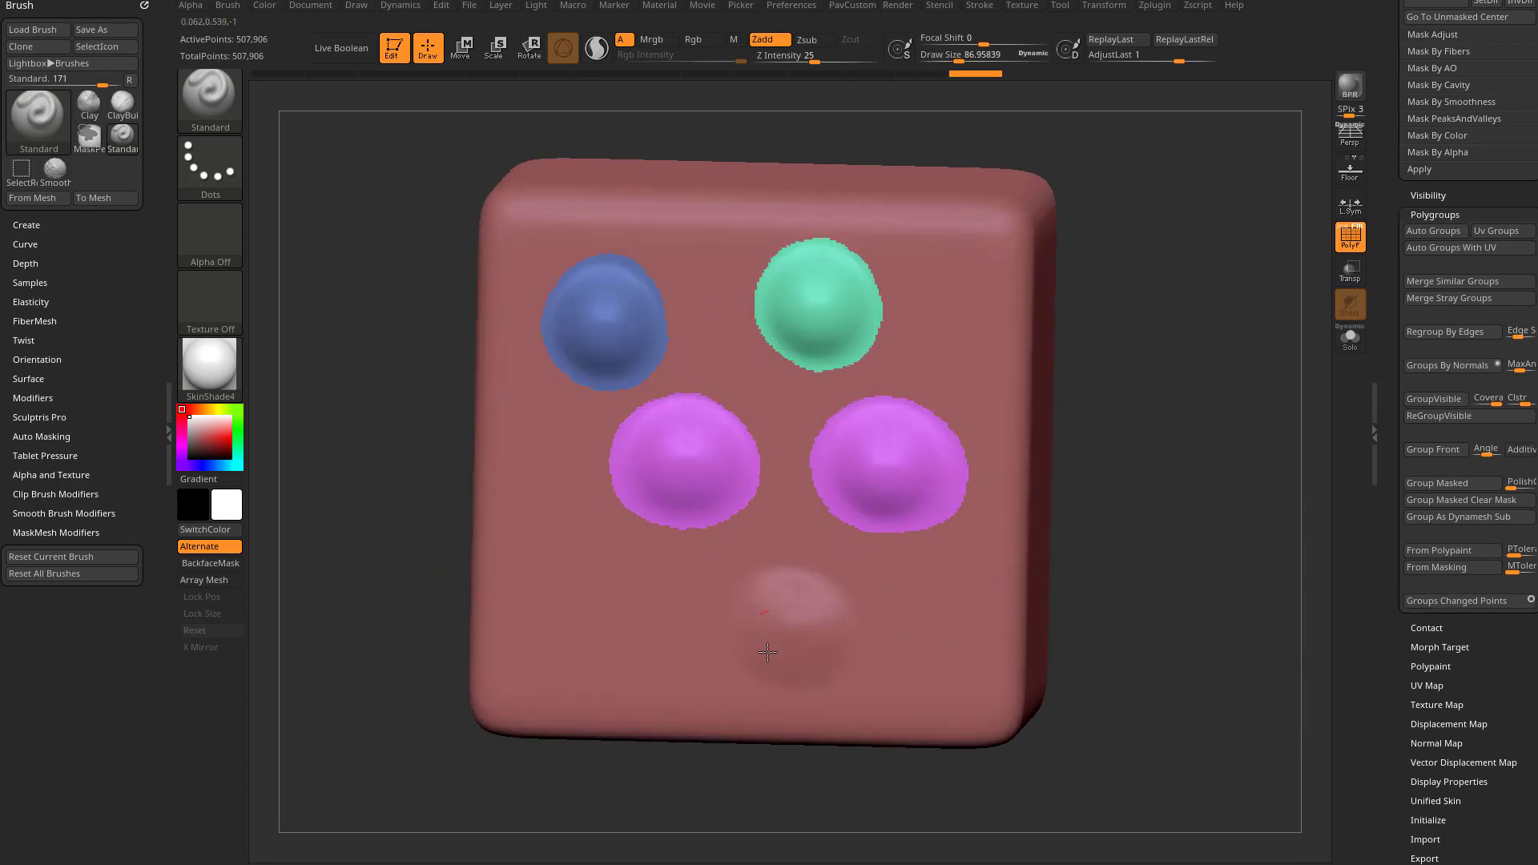
{"action": "left_click", "coordinate": [1431, 601]}
{"action": "left_click_drag", "start_coordinate": [1282, 632], "coordinate": [1314, 663]}
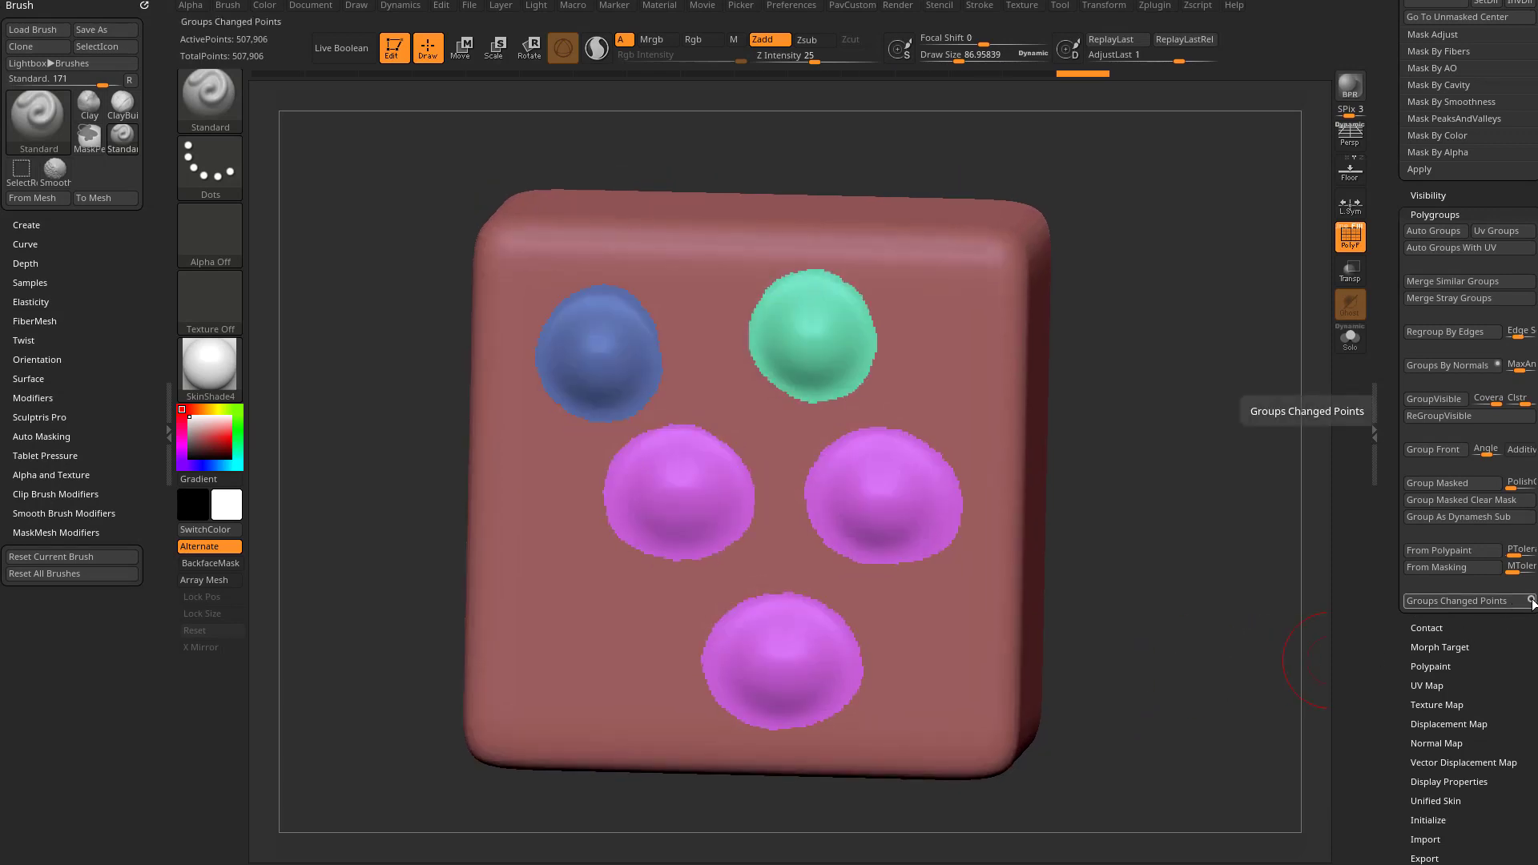
Isolate the magenta polygroup to check its bumps and show the whole cube again
{"action": "key", "text": "ctrl+shift"}
{"action": "left_click", "coordinate": [745, 485], "text": "ctrl+shift"}
{"action": "left_click", "coordinate": [1168, 521], "text": "ctrl+shift"}
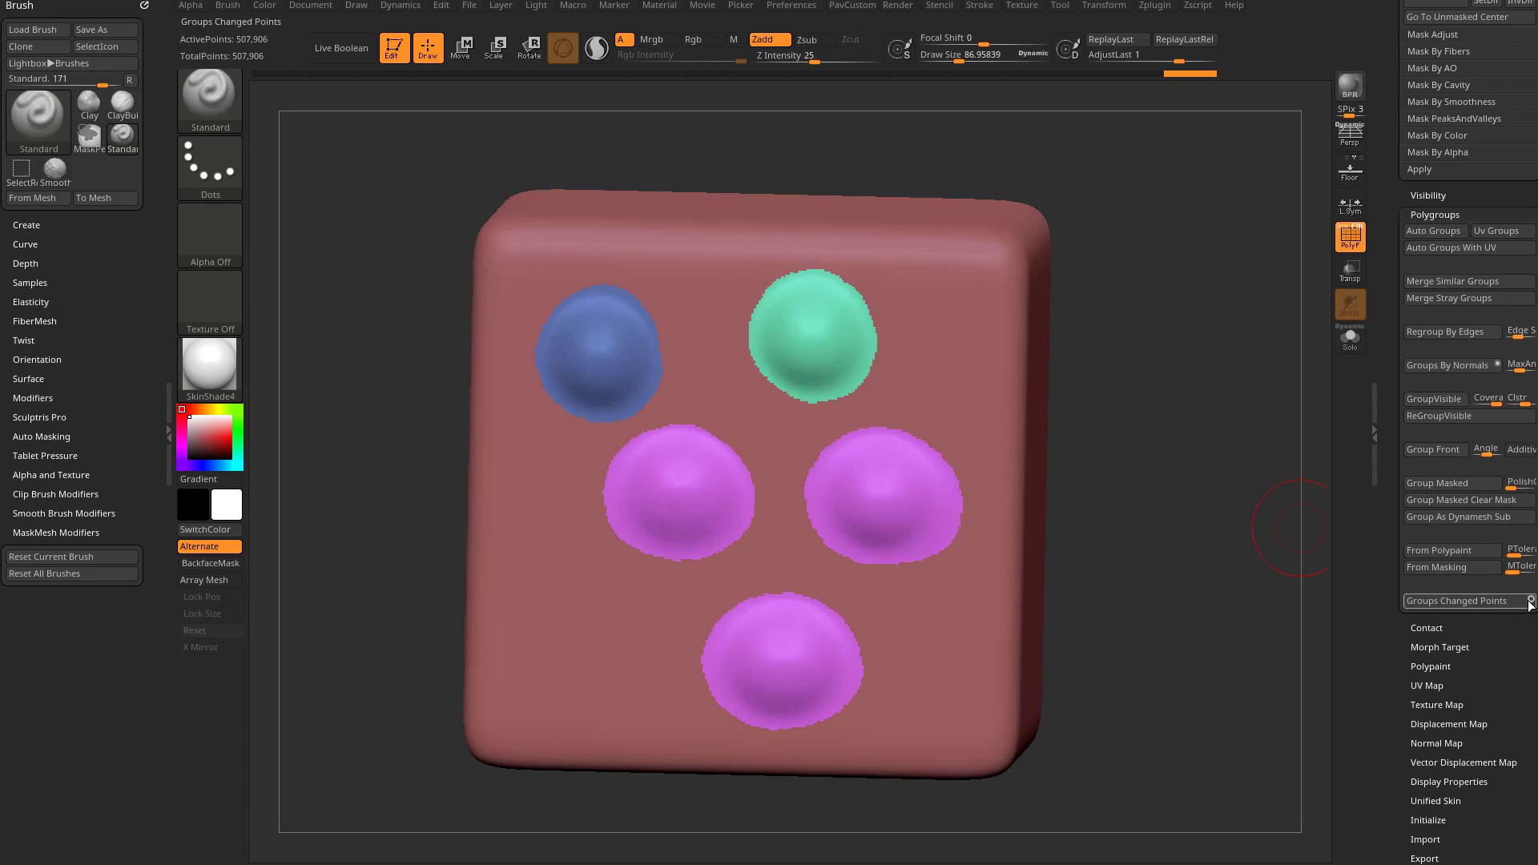
Restore the default Groups Changed Points mode and raise lower-left and lower-right bumps on the front face, each with its own polygroup
{"action": "left_click_drag", "start_coordinate": [565, 620], "coordinate": [575, 617]}
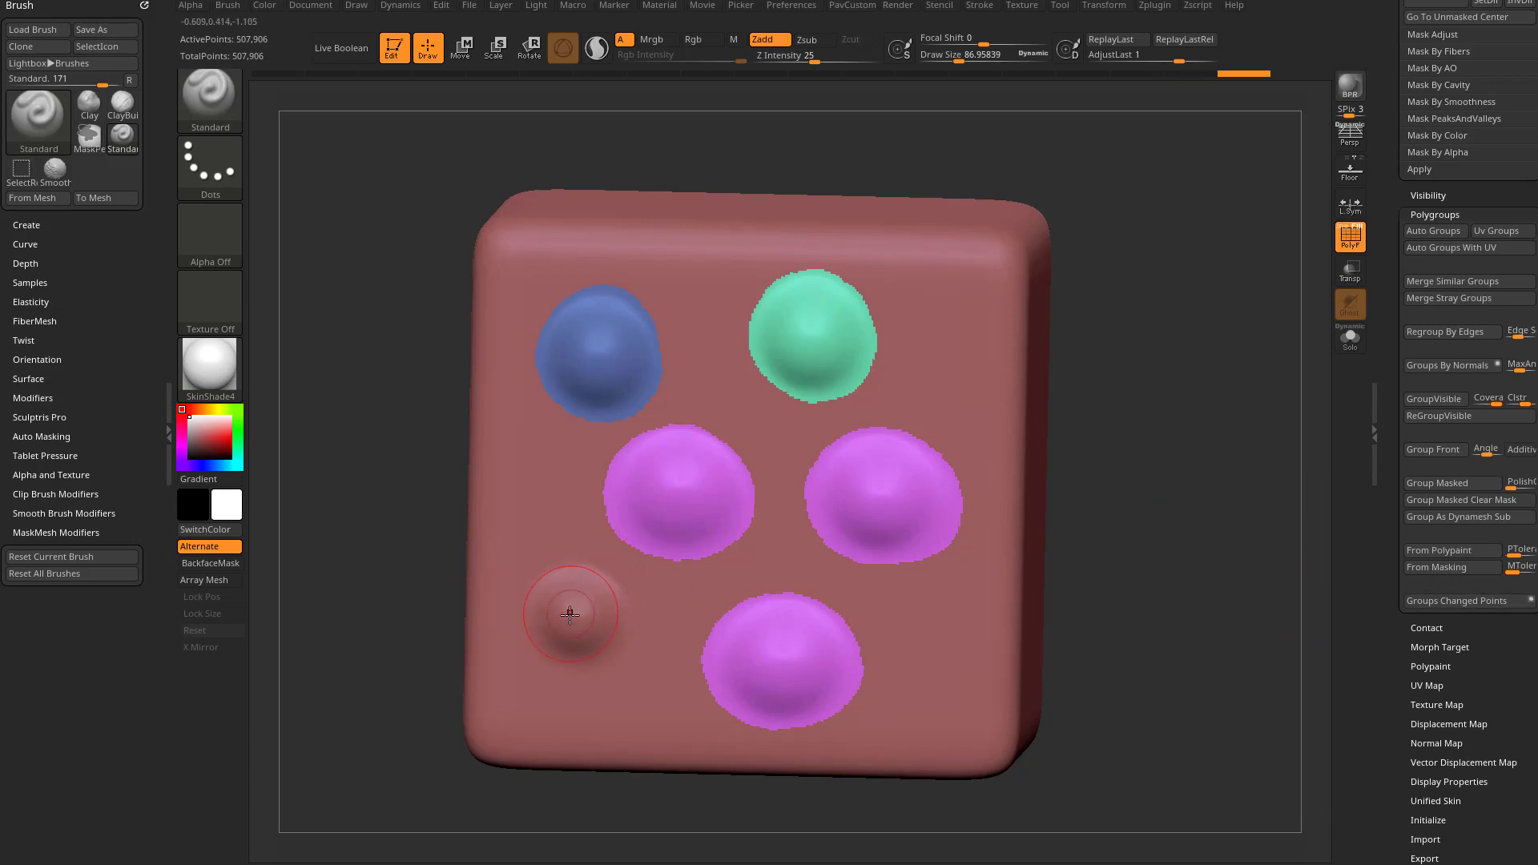
{"action": "left_click", "coordinate": [1454, 601]}
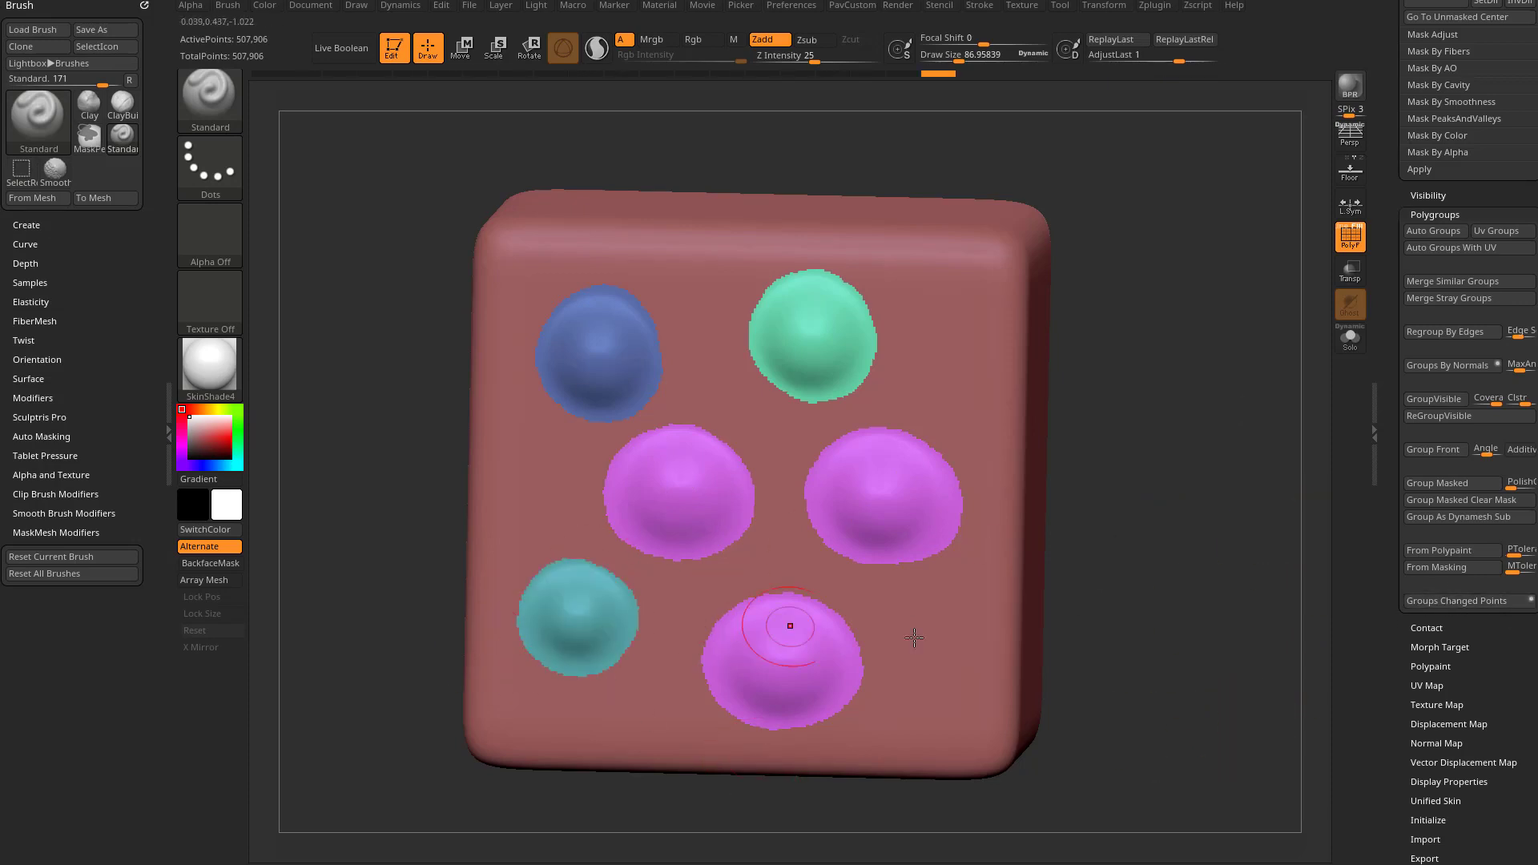
{"action": "left_click_drag", "start_coordinate": [949, 645], "coordinate": [955, 639]}
{"action": "left_click", "coordinate": [1454, 601]}
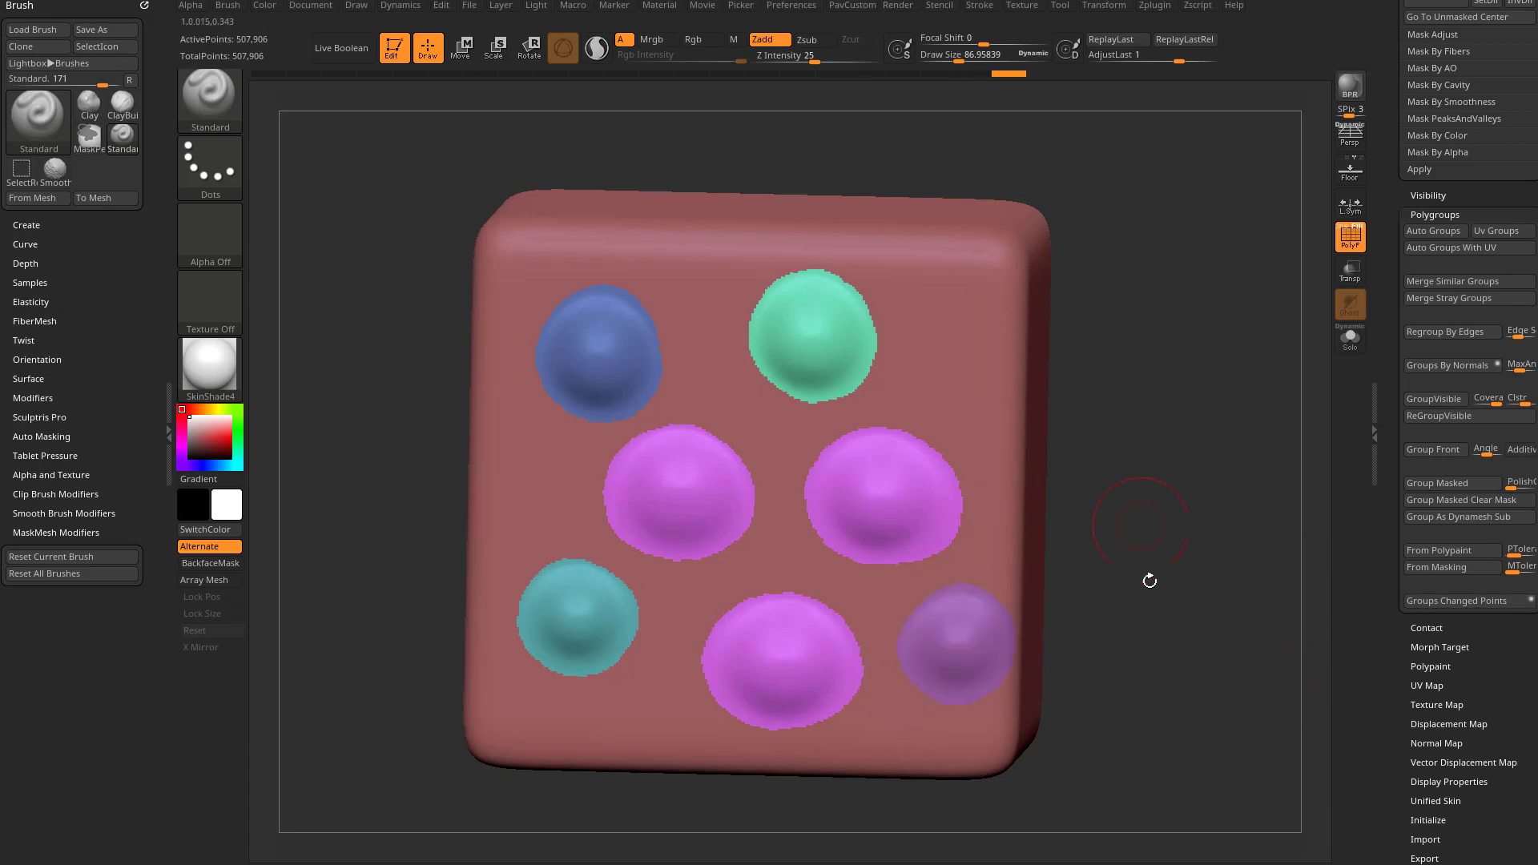
Raise four bumps on the cube's adjacent side face, applying Groups Changed Points after each one
{"action": "left_click_drag", "start_coordinate": [1149, 539], "coordinate": [1236, 413]}
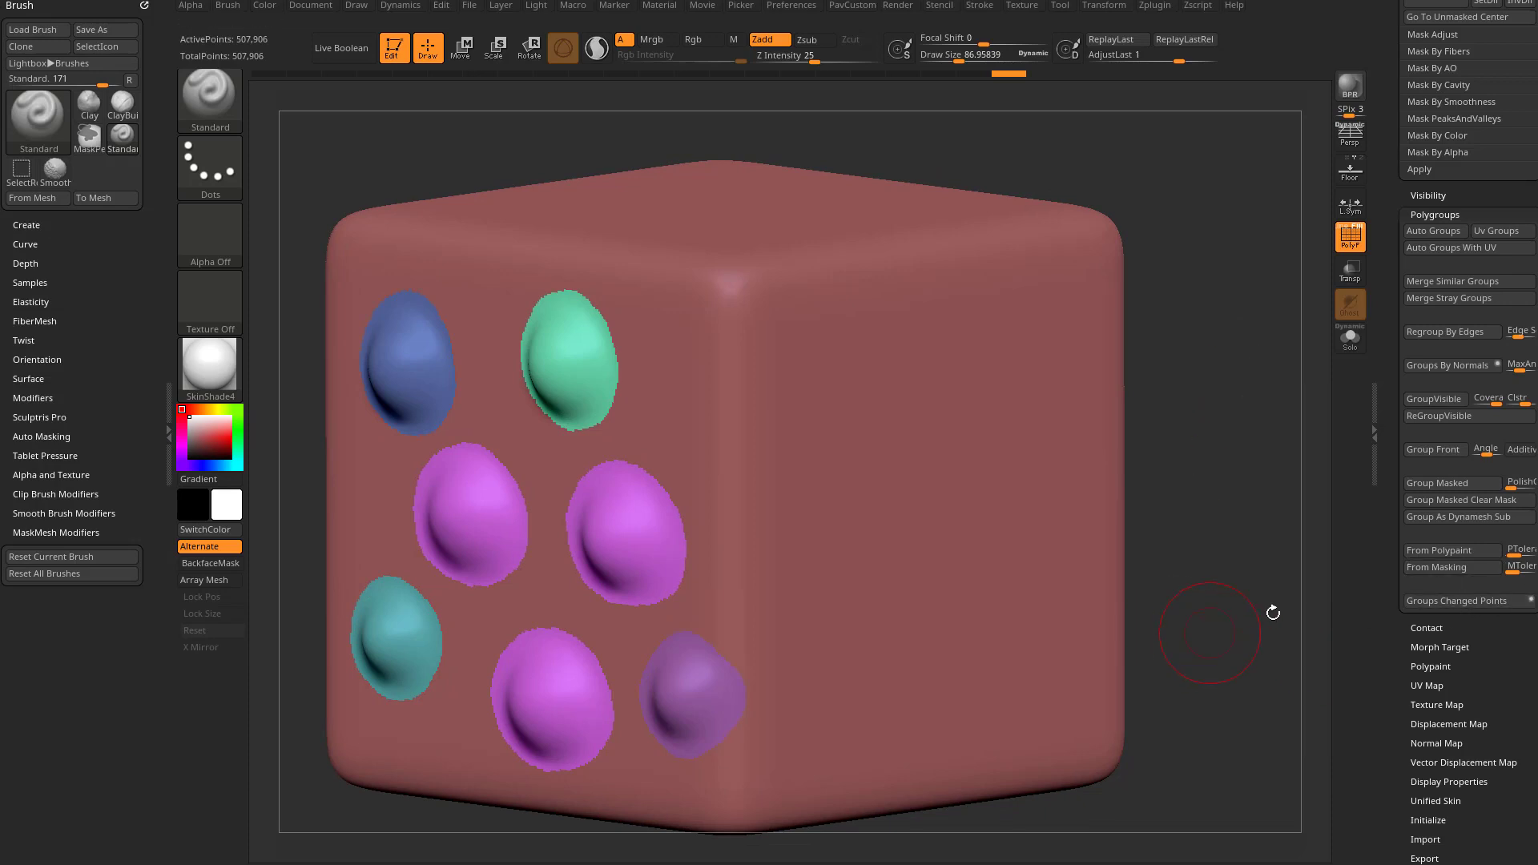
{"action": "left_click_drag", "start_coordinate": [817, 381], "coordinate": [830, 398]}
{"action": "left_click_drag", "start_coordinate": [1250, 357], "coordinate": [1122, 391], "text": "alt"}
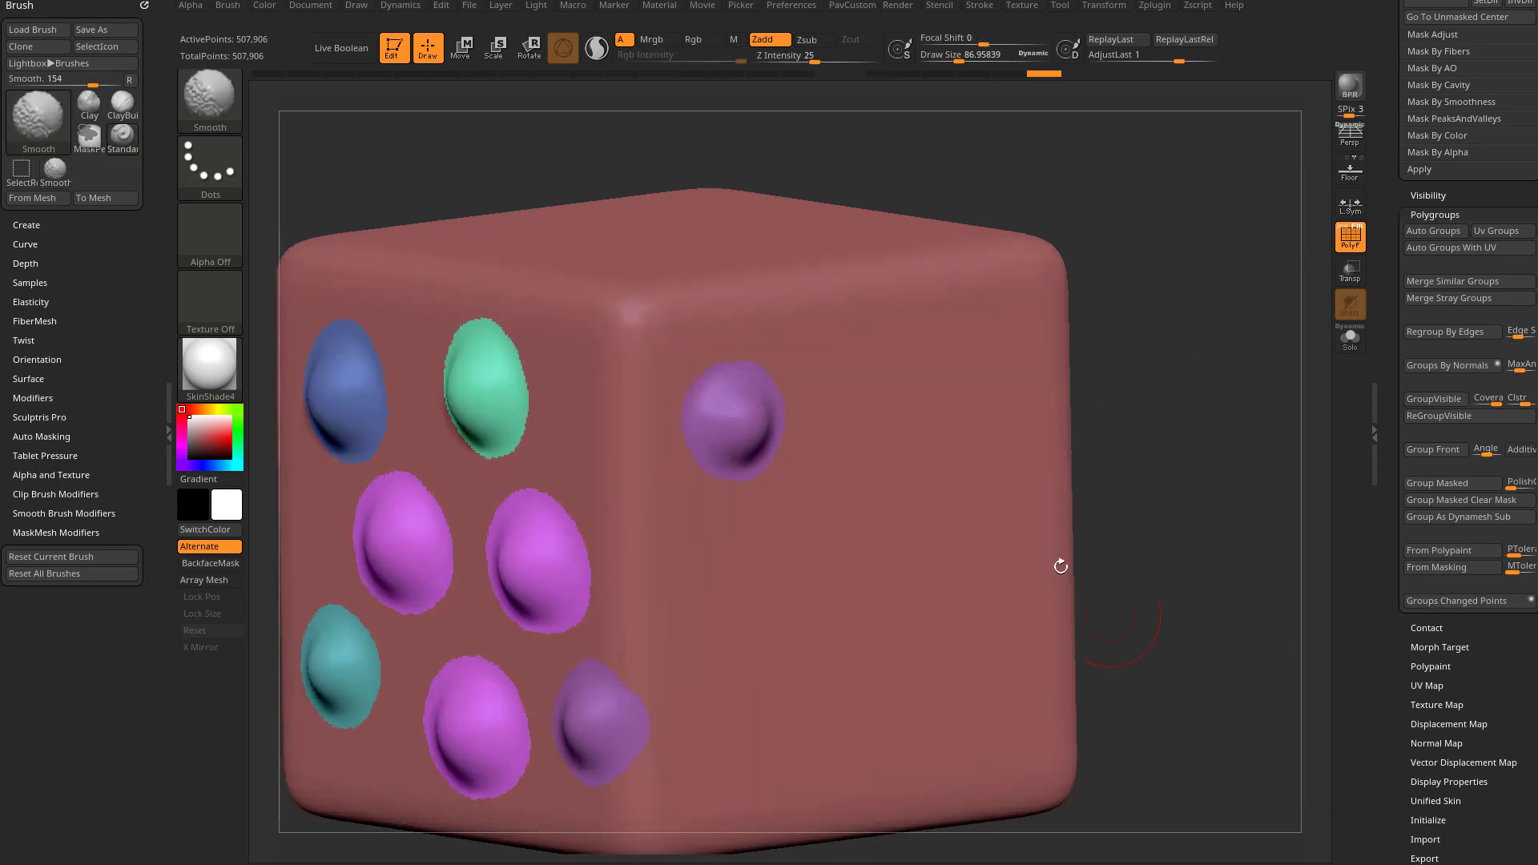
{"action": "left_click", "coordinate": [876, 425]}
{"action": "left_click", "coordinate": [1423, 601]}
{"action": "left_click_drag", "start_coordinate": [1219, 625], "coordinate": [1129, 601]}
{"action": "left_click", "coordinate": [794, 538]}
{"action": "left_click", "coordinate": [1456, 601]}
{"action": "mouse_move", "coordinate": [1116, 412]}
{"action": "left_mouse_down"}
{"action": "mouse_move", "coordinate": [1185, 446]}
{"action": "mouse_move", "coordinate": [1181, 503]}
{"action": "left_mouse_up"}
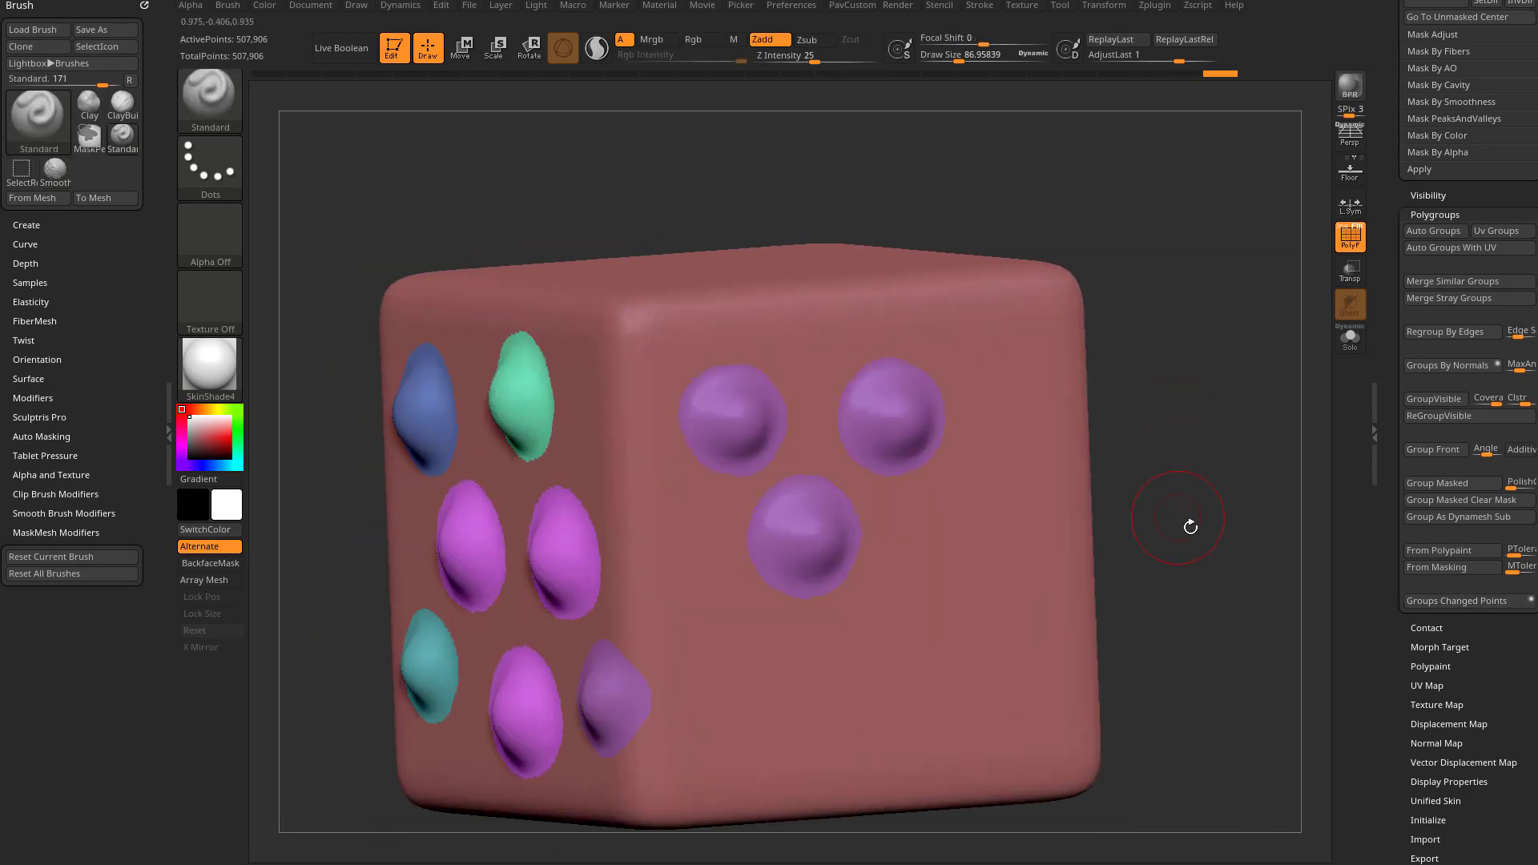
{"action": "left_click", "coordinate": [949, 561]}
{"action": "left_click", "coordinate": [1428, 602]}
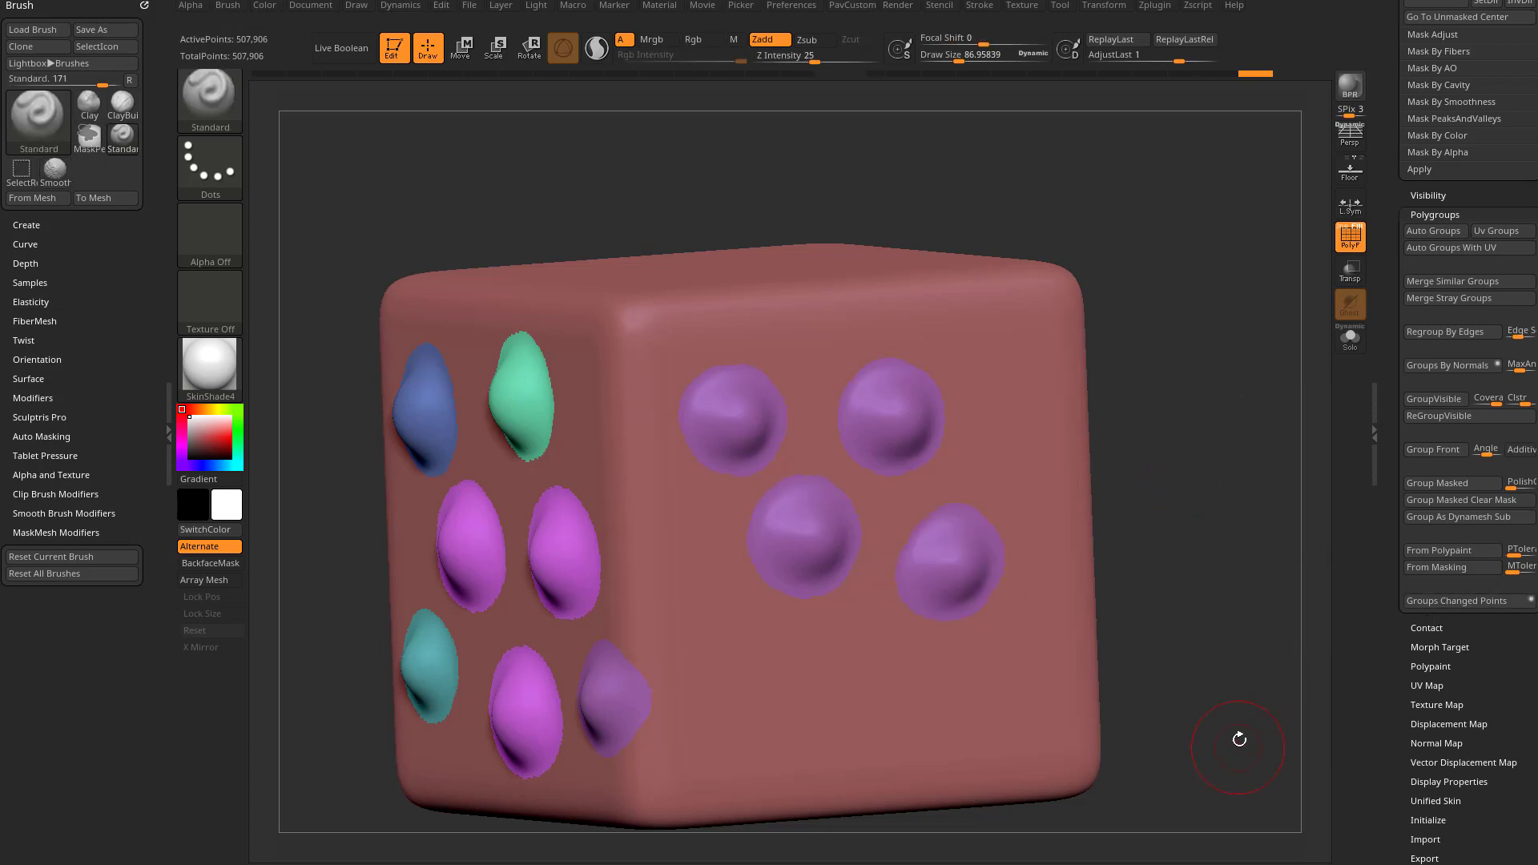
Assign the custom hotkey Ctrl+Alt+3 to Groups Changed Points
{"action": "key", "text": "ctrl"}
{"action": "left_click", "coordinate": [1450, 601], "text": "ctrl+alt"}
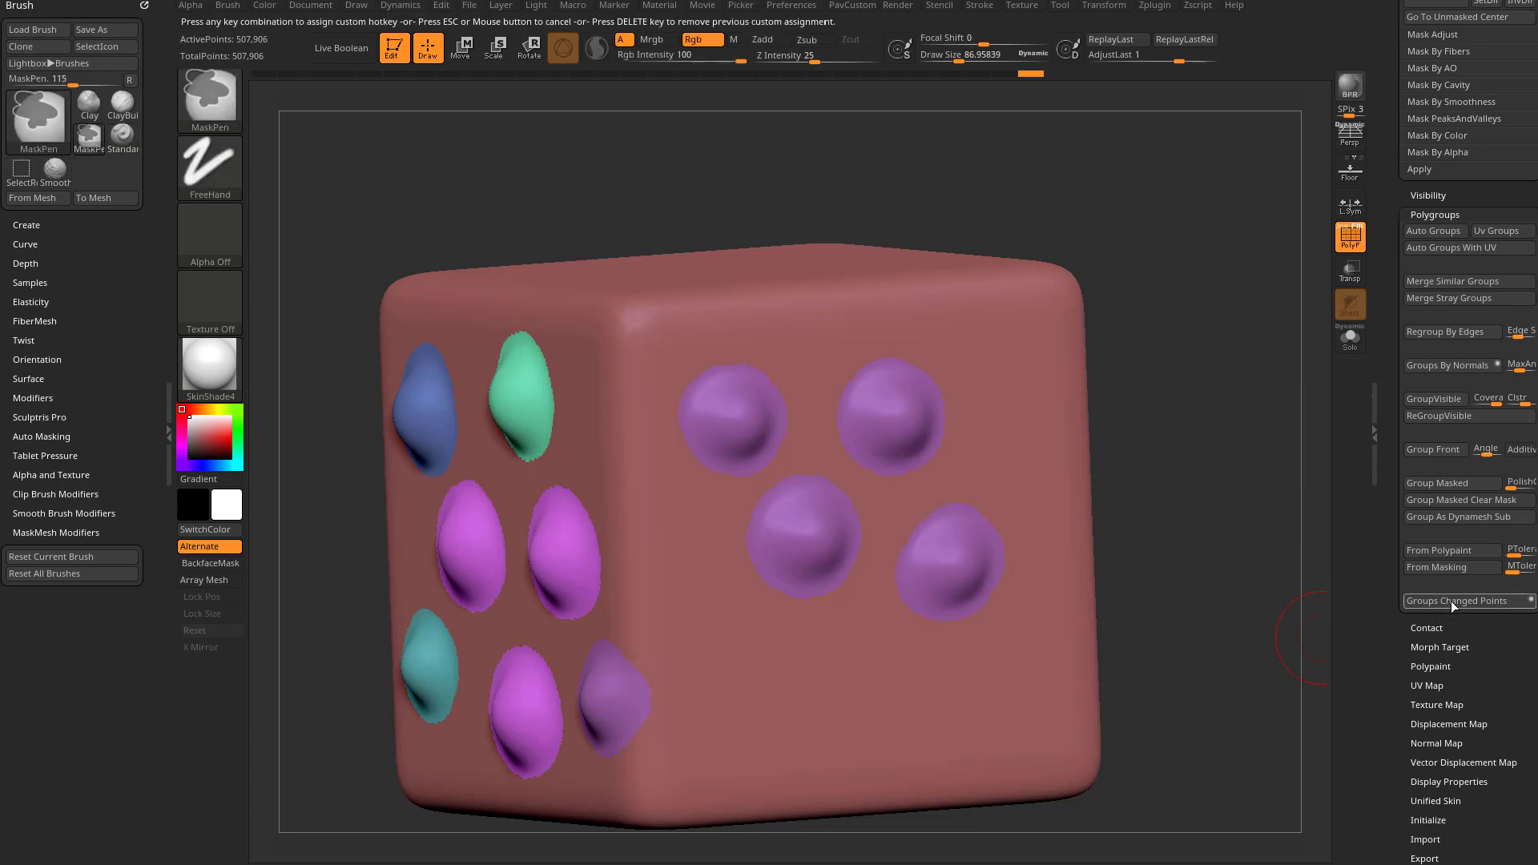
{"action": "key", "text": "alt+shift+5"}
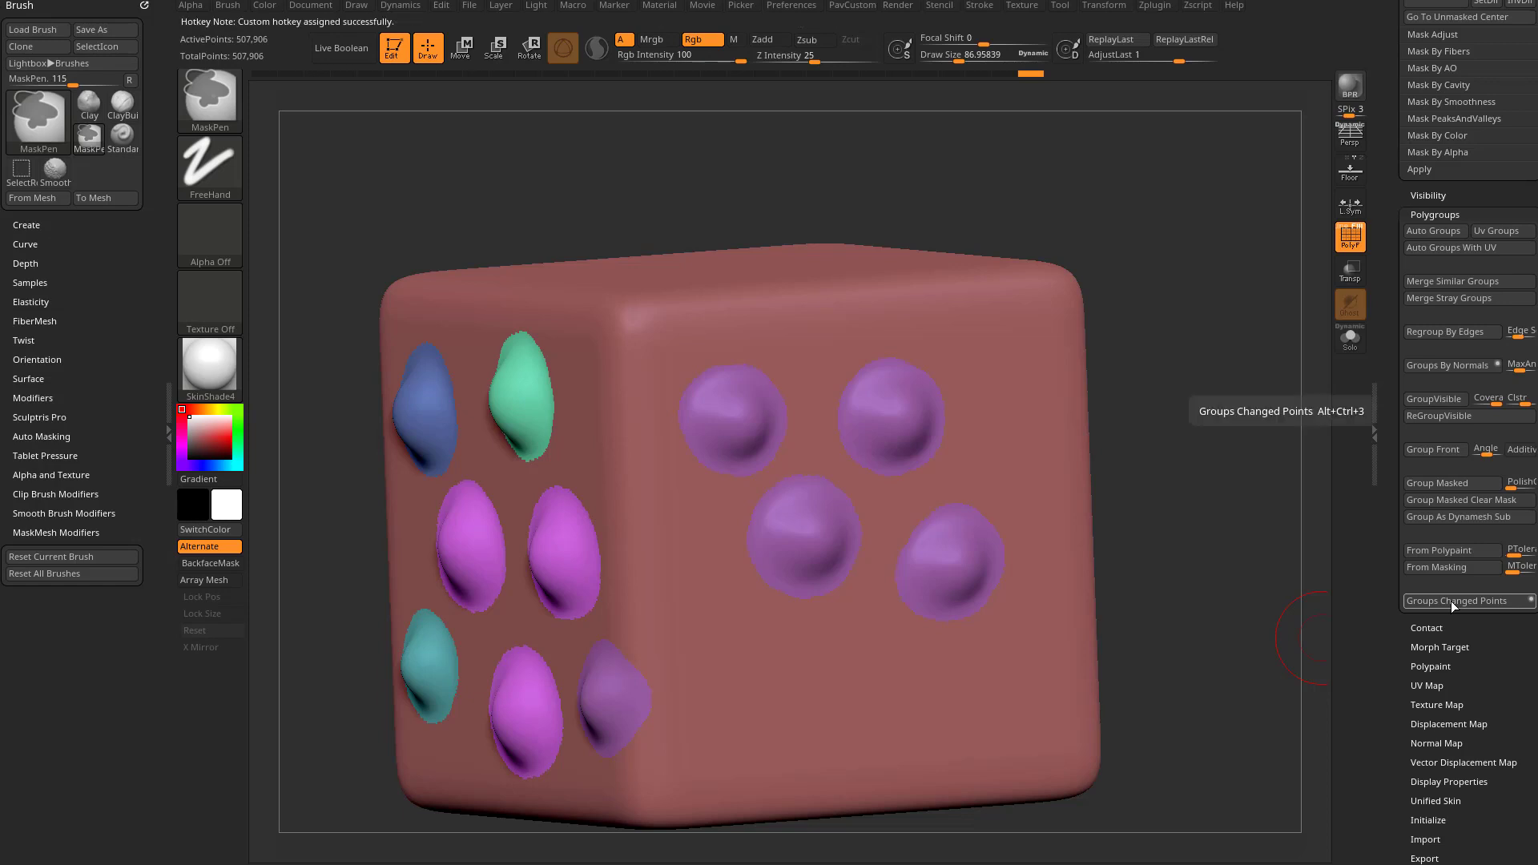
Raise a fifth bump at the lower left of the side face and group its changed points using the custom hotkey
{"action": "mouse_move", "coordinate": [1171, 395]}
{"action": "left_mouse_down", "text": "alt"}
{"action": "mouse_move", "coordinate": [1145, 374]}
{"action": "mouse_move", "coordinate": [1144, 393]}
{"action": "left_mouse_up", "text": "alt"}
{"action": "mouse_move", "coordinate": [708, 628]}
{"action": "left_mouse_down"}
{"action": "mouse_move", "coordinate": [721, 645]}
{"action": "mouse_move", "coordinate": [747, 637]}
{"action": "left_mouse_up"}
{"action": "key", "text": "ctrl+alt"}
{"action": "key", "text": "ctrl+g"}
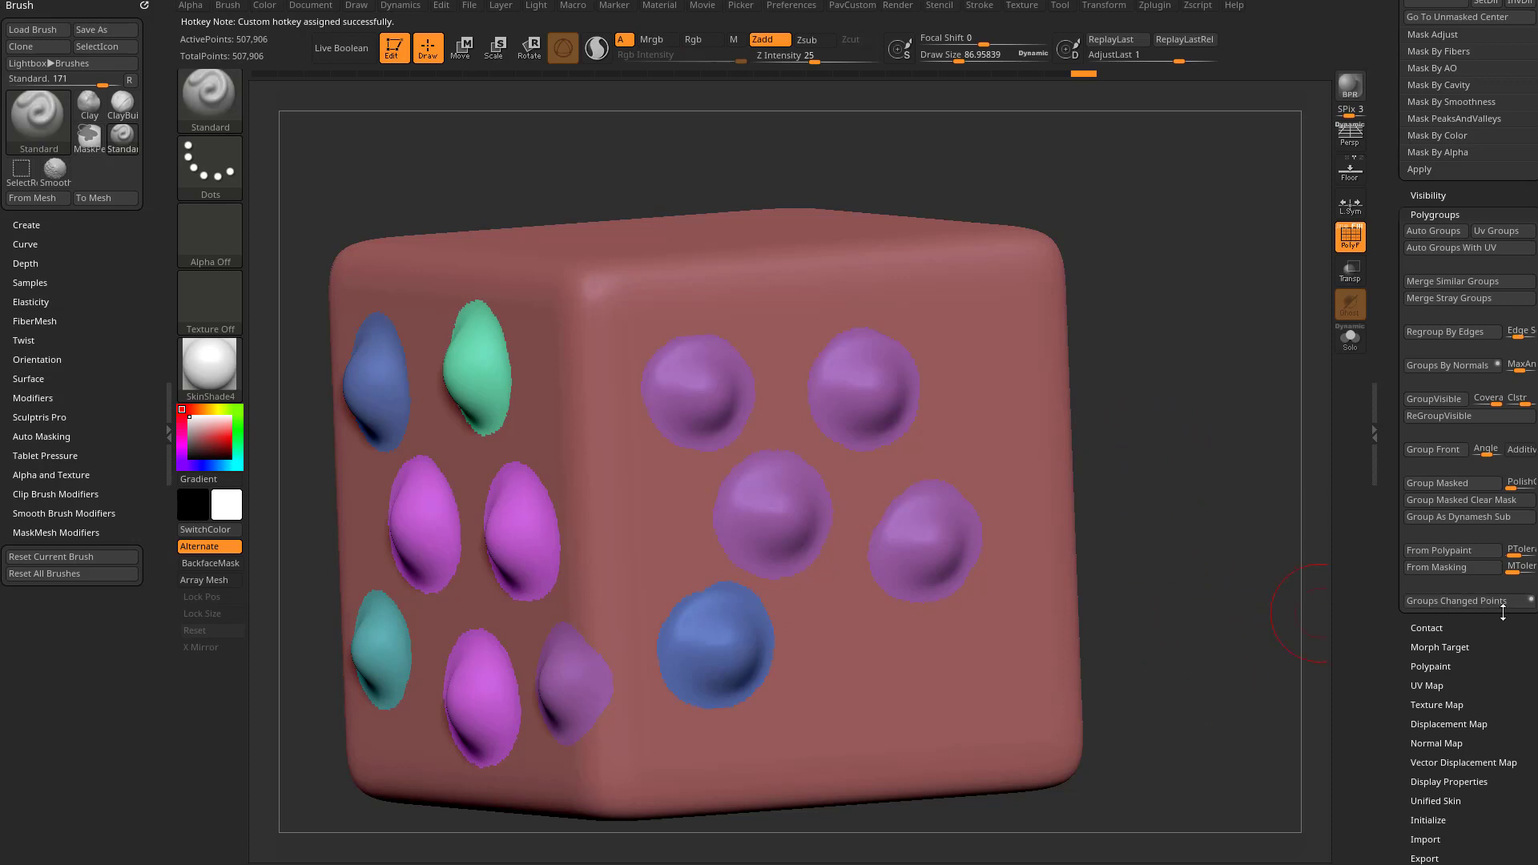
{"action": "left_click_drag", "start_coordinate": [1098, 495], "coordinate": [1159, 521]}
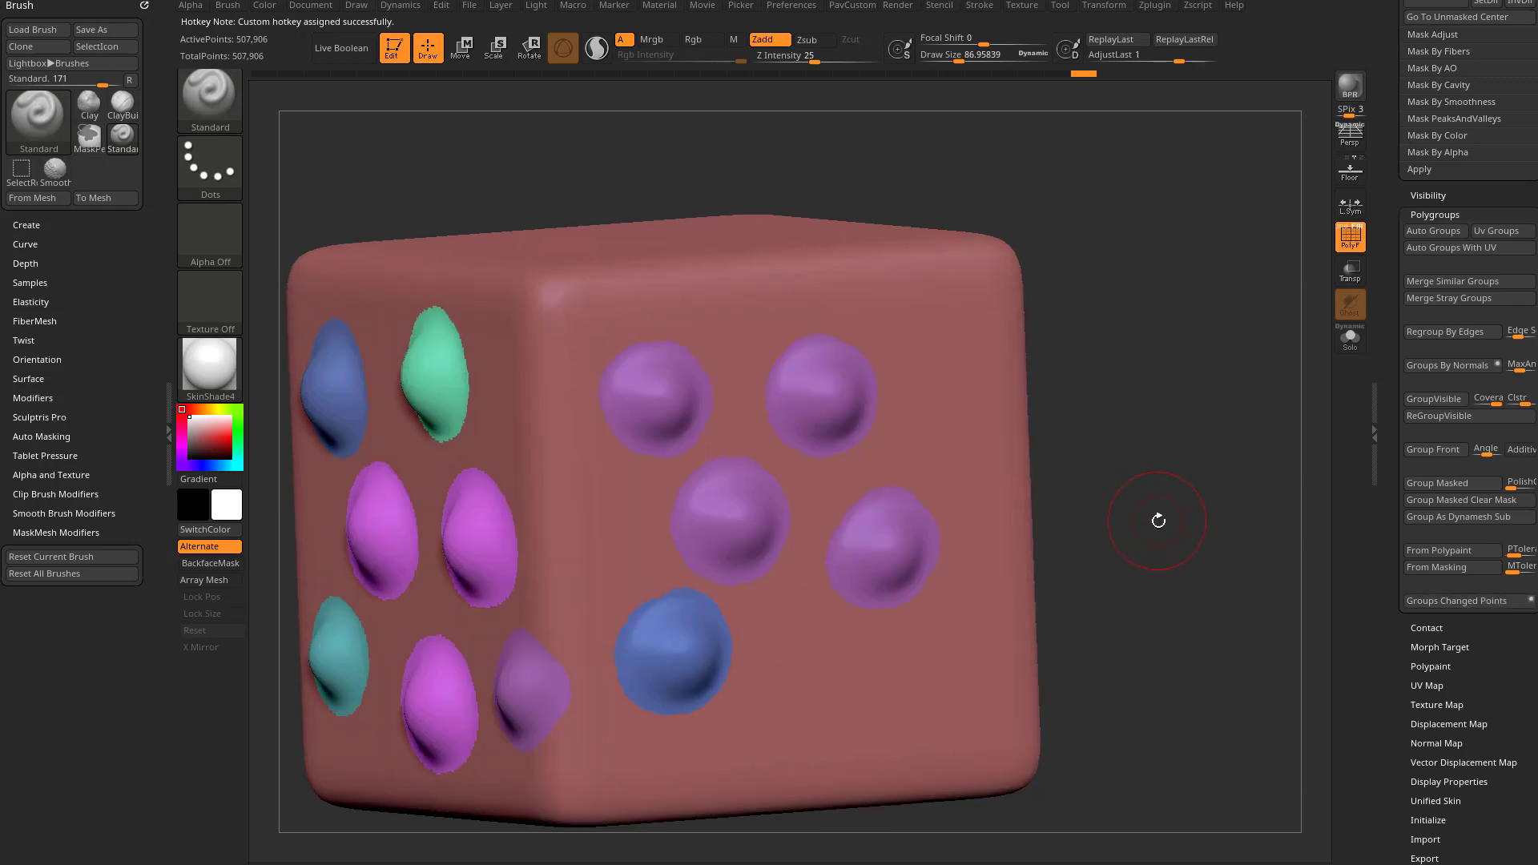
Undo and reapply the lower-left bump's polygroup, and raise two more grouped bumps along the lower part of the side face
{"action": "key", "text": "ctrl+z"}
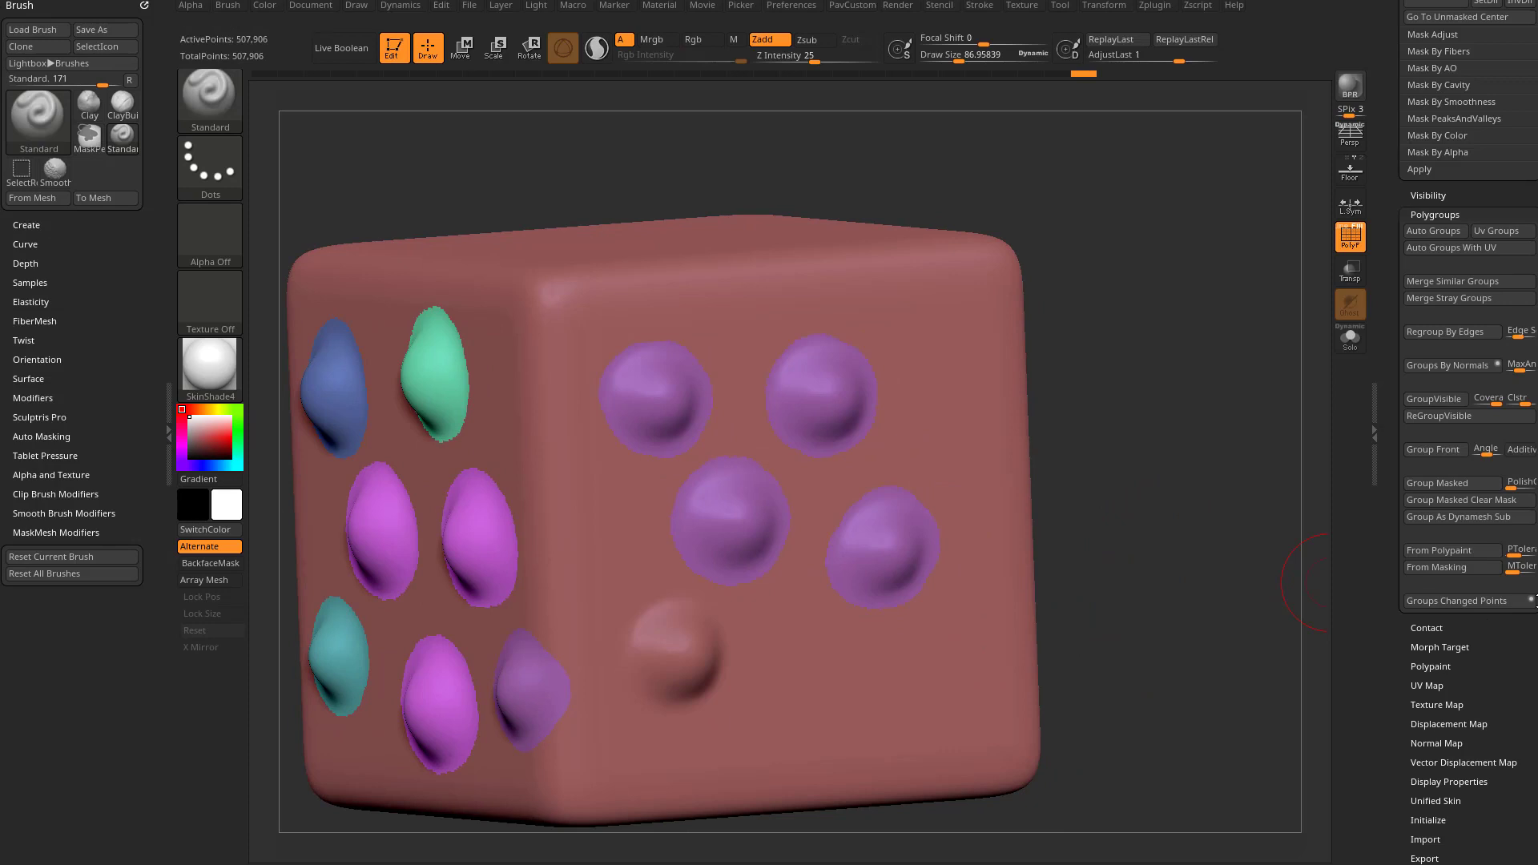
{"action": "key", "text": "ctrl+g"}
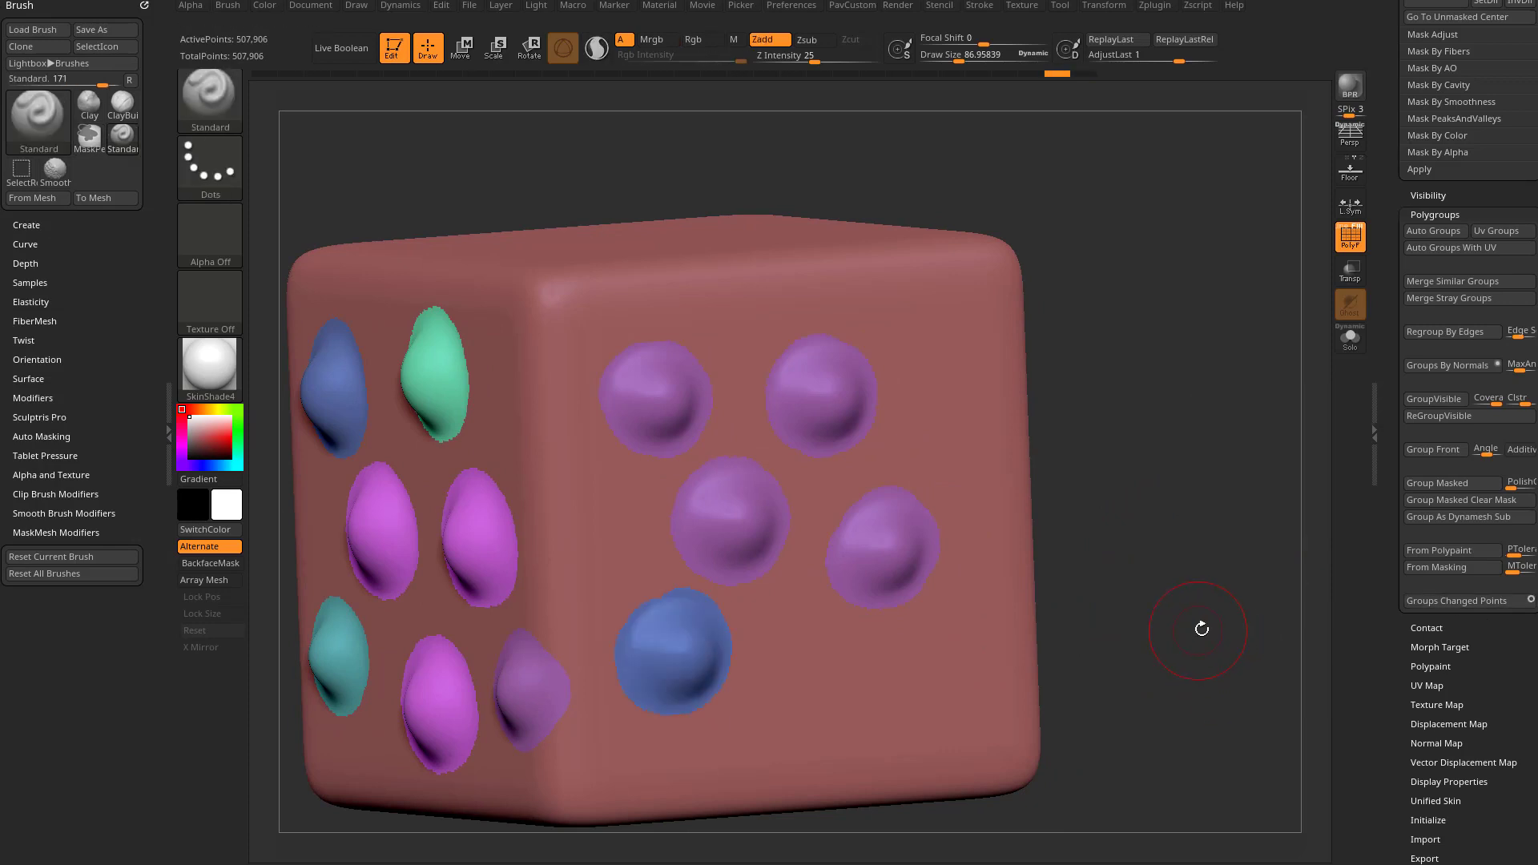
{"action": "left_click_drag", "start_coordinate": [1202, 629], "coordinate": [1146, 641]}
{"action": "mouse_move", "coordinate": [865, 688]}
{"action": "left_mouse_down"}
{"action": "mouse_move", "coordinate": [850, 669]}
{"action": "mouse_move", "coordinate": [863, 690]}
{"action": "left_mouse_up"}
{"action": "key", "text": "ctrl+g"}
{"action": "left_click_drag", "start_coordinate": [979, 641], "coordinate": [979, 638]}
{"action": "key", "text": "ctrl+w"}
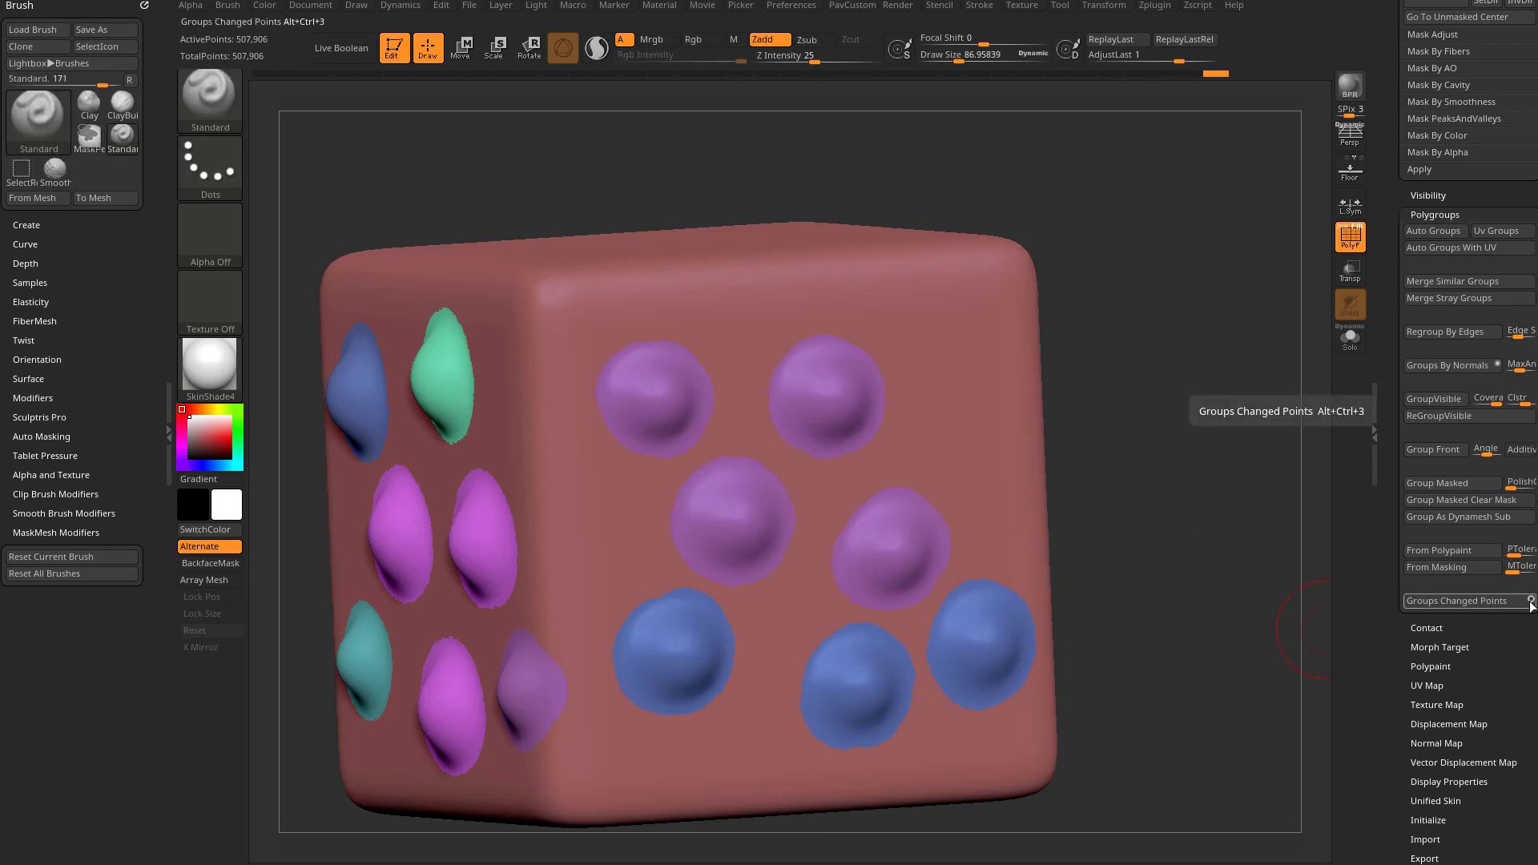
Mark the unsculpted cube in the undo history, return to the latest state and group all bumps changed since as one polygroup
{"action": "key", "text": "bracketleft"}
{"action": "key", "text": "bracketleft"}
{"action": "right_click_drag", "start_coordinate": [1143, 408], "coordinate": [1117, 397], "text": "ctrl"}
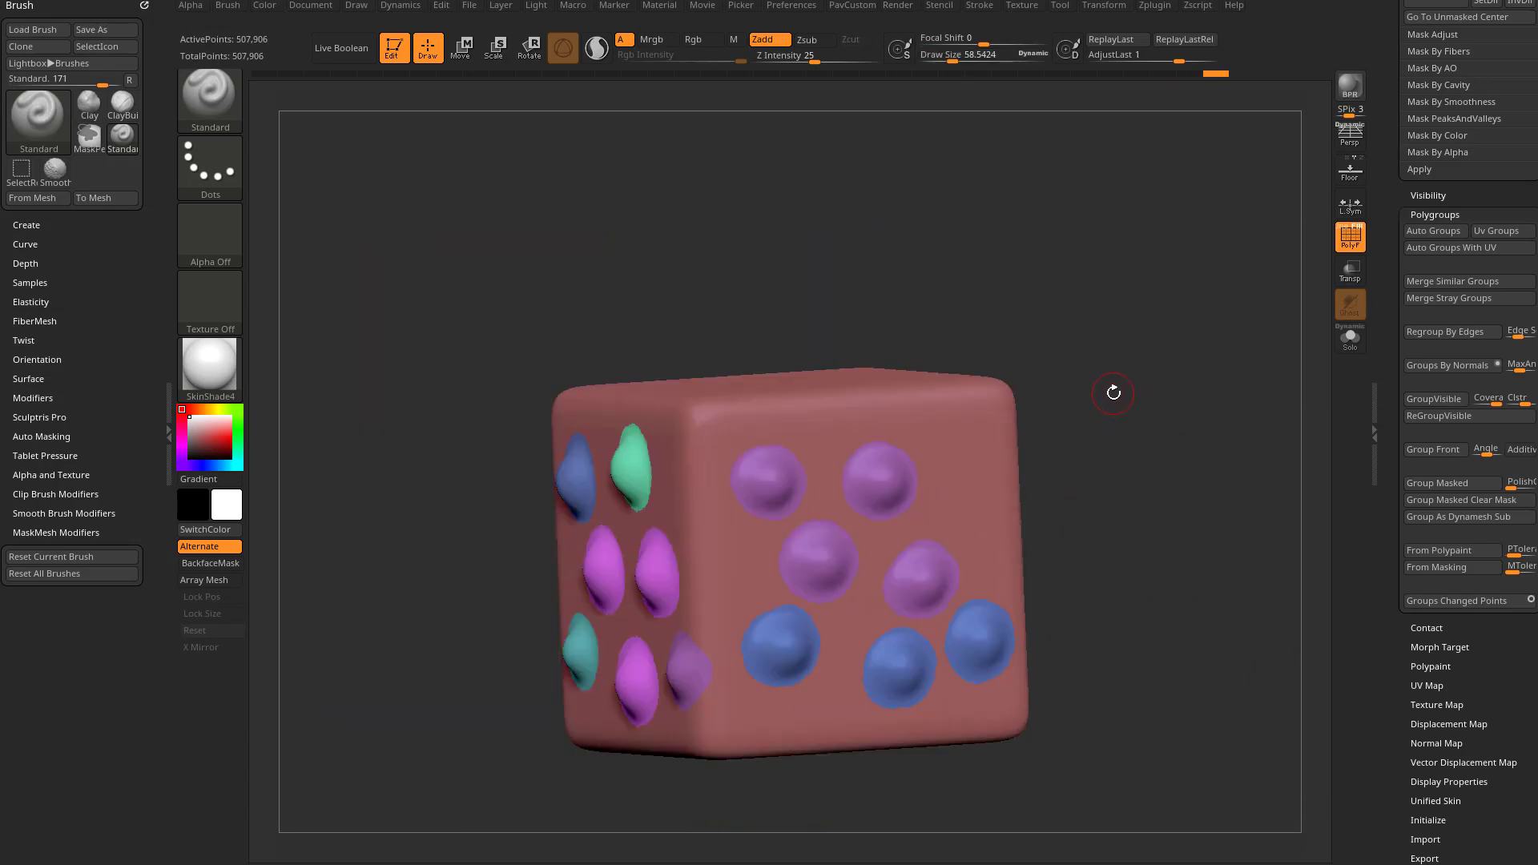
{"action": "mouse_move", "coordinate": [1134, 320]}
{"action": "right_mouse_down", "text": "ctrl"}
{"action": "mouse_move", "coordinate": [1140, 346]}
{"action": "mouse_move", "coordinate": [1176, 325]}
{"action": "right_mouse_up", "text": "ctrl"}
{"action": "mouse_move", "coordinate": [1213, 74]}
{"action": "left_mouse_down"}
{"action": "mouse_move", "coordinate": [431, 135]}
{"action": "mouse_move", "coordinate": [445, 79]}
{"action": "mouse_move", "coordinate": [405, 76]}
{"action": "left_mouse_up"}
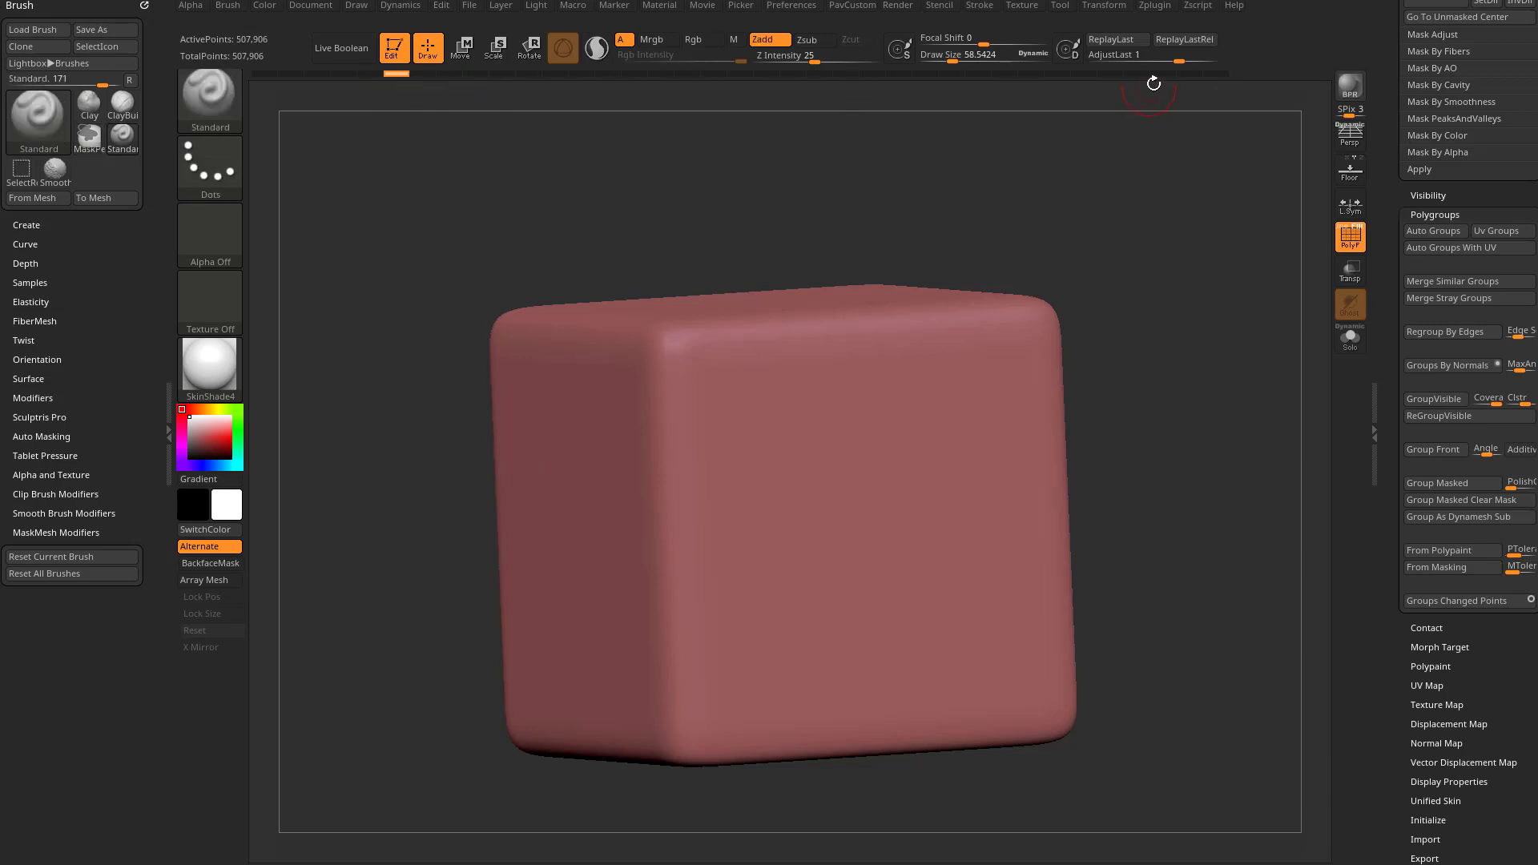
{"action": "left_click", "coordinate": [1214, 72]}
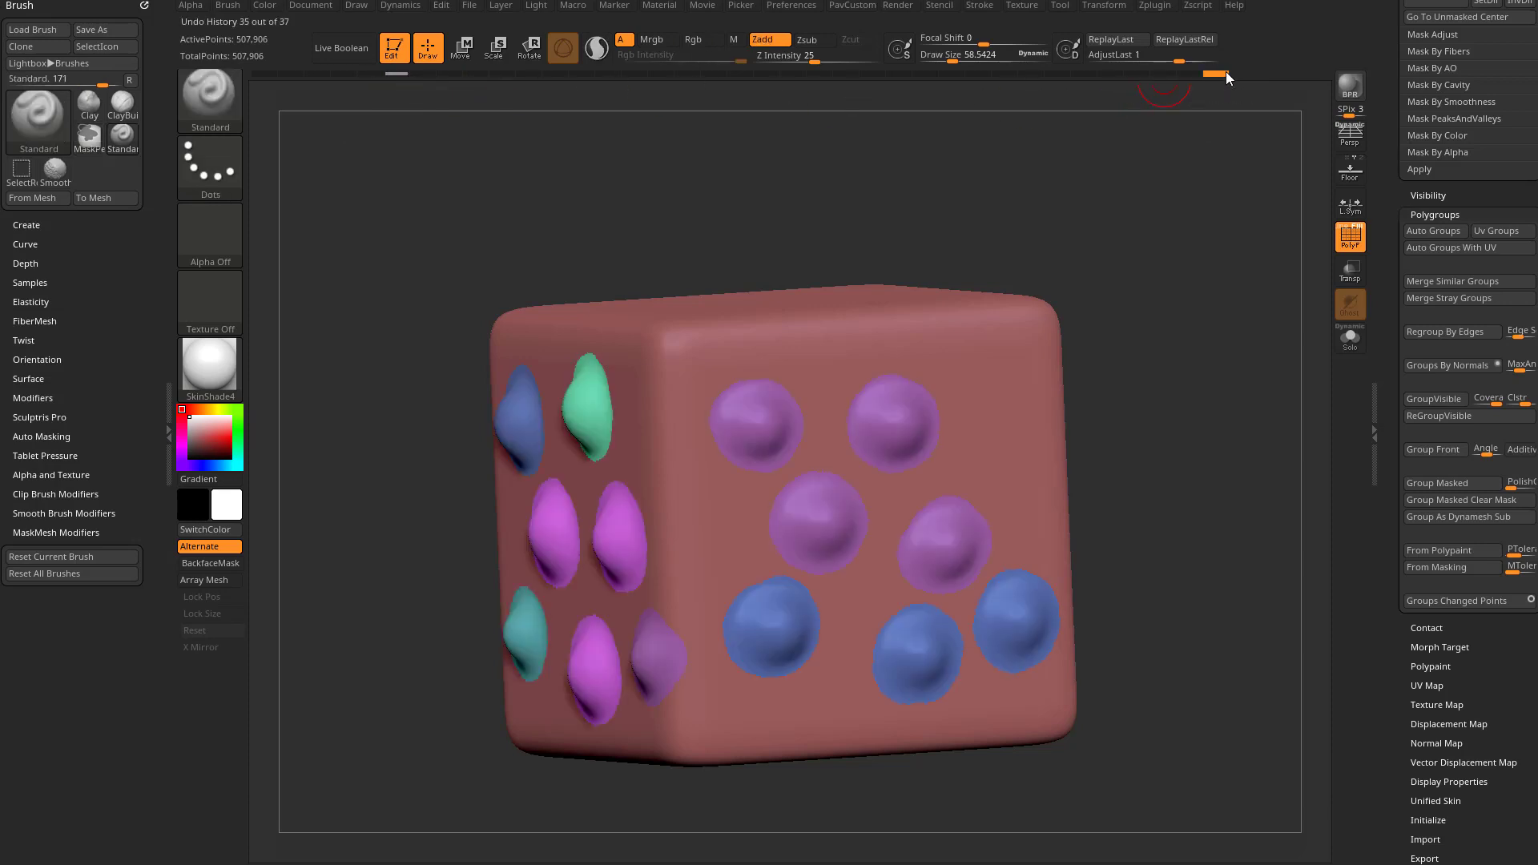
{"action": "left_click", "coordinate": [1416, 600]}
{"action": "left_click_drag", "start_coordinate": [1193, 538], "coordinate": [1106, 614]}
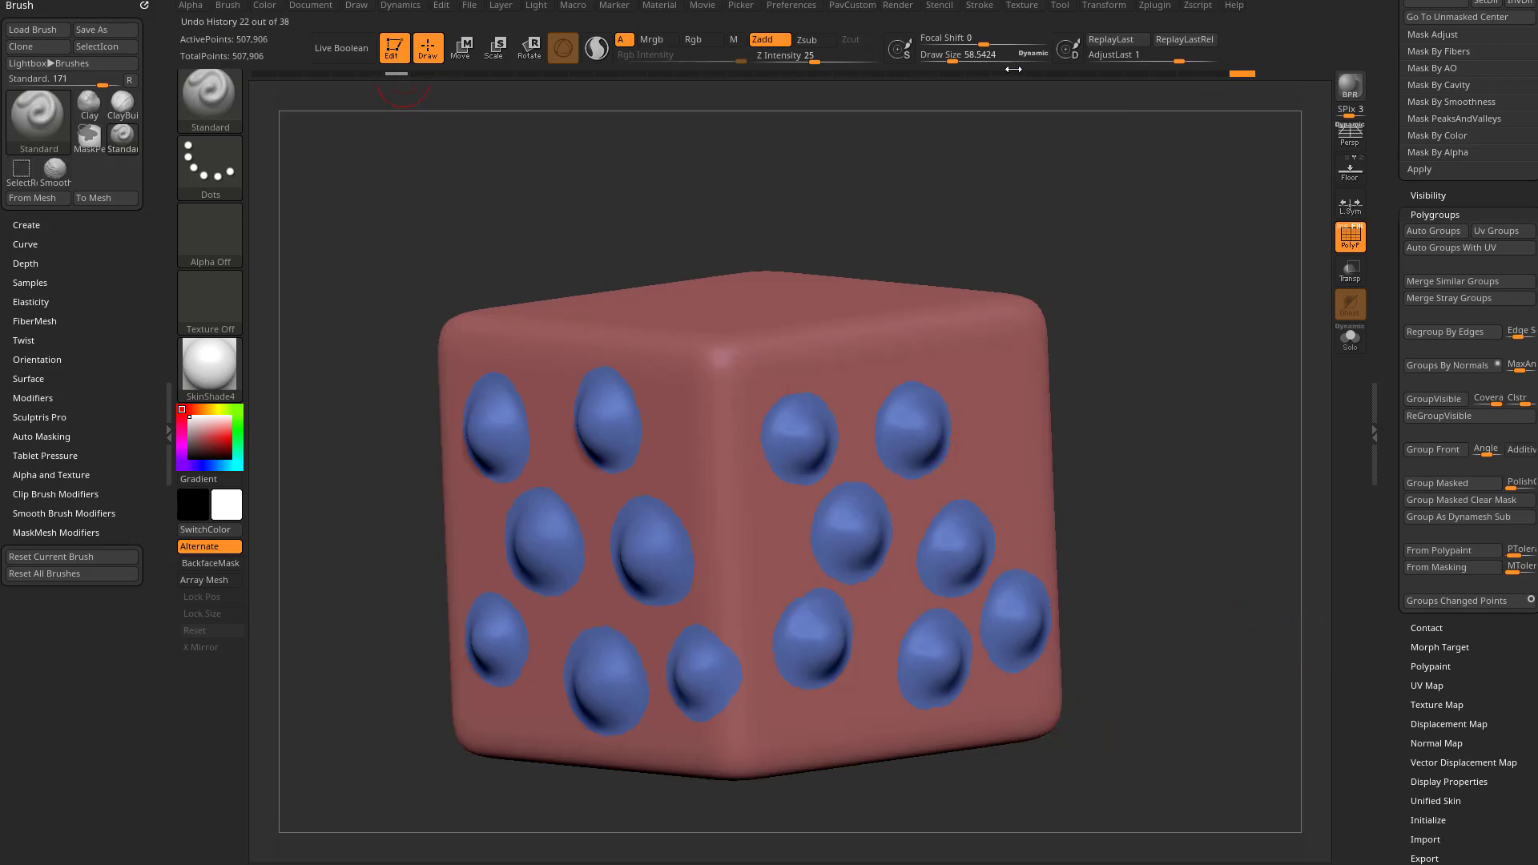
{"action": "left_click_drag", "start_coordinate": [1156, 383], "coordinate": [1128, 380]}
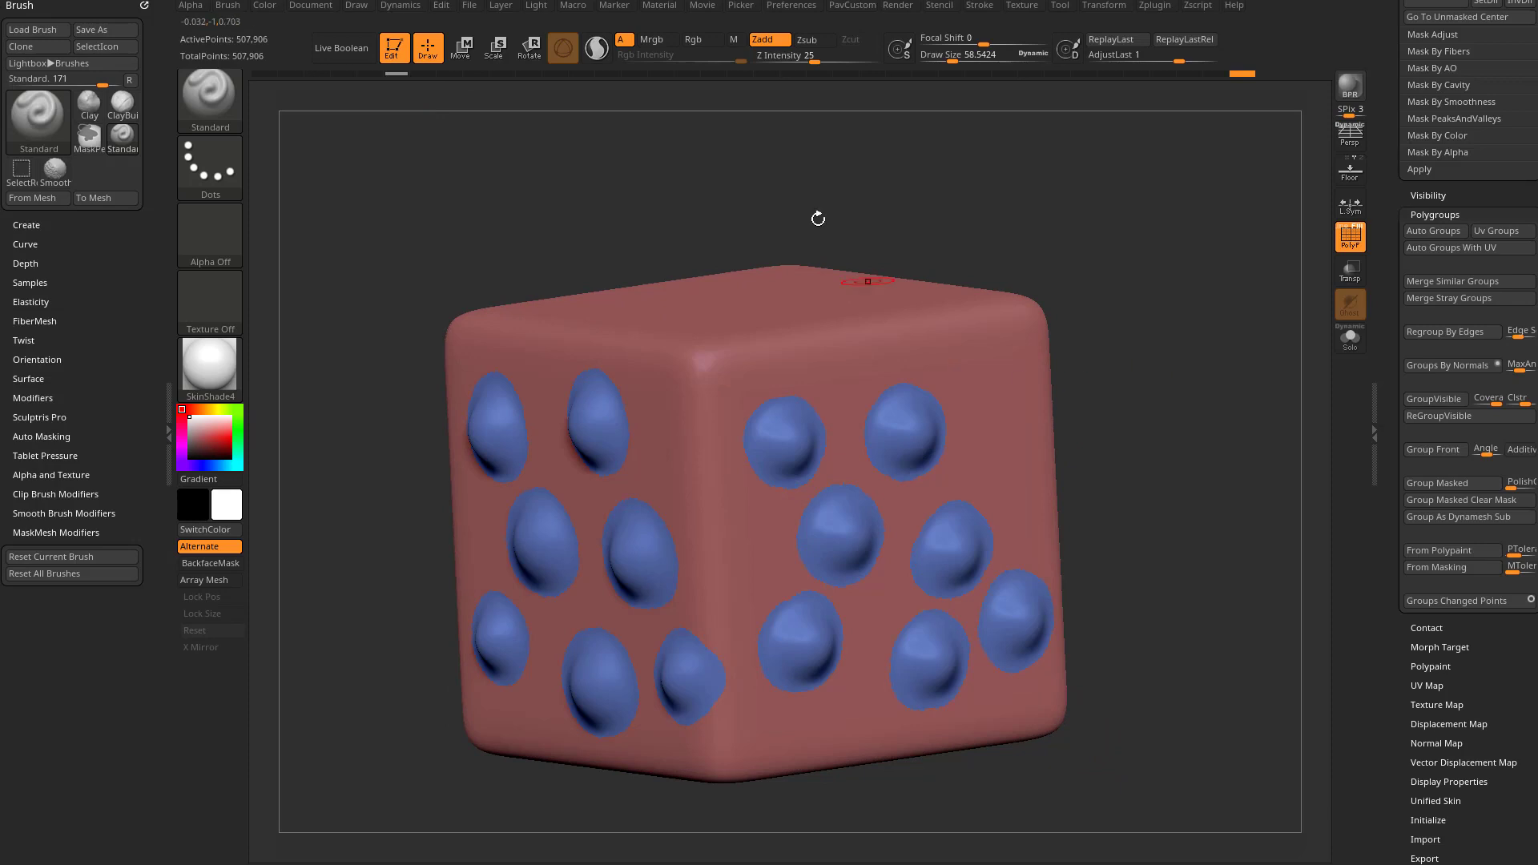
{"action": "left_click_drag", "start_coordinate": [1151, 468], "coordinate": [1166, 555]}
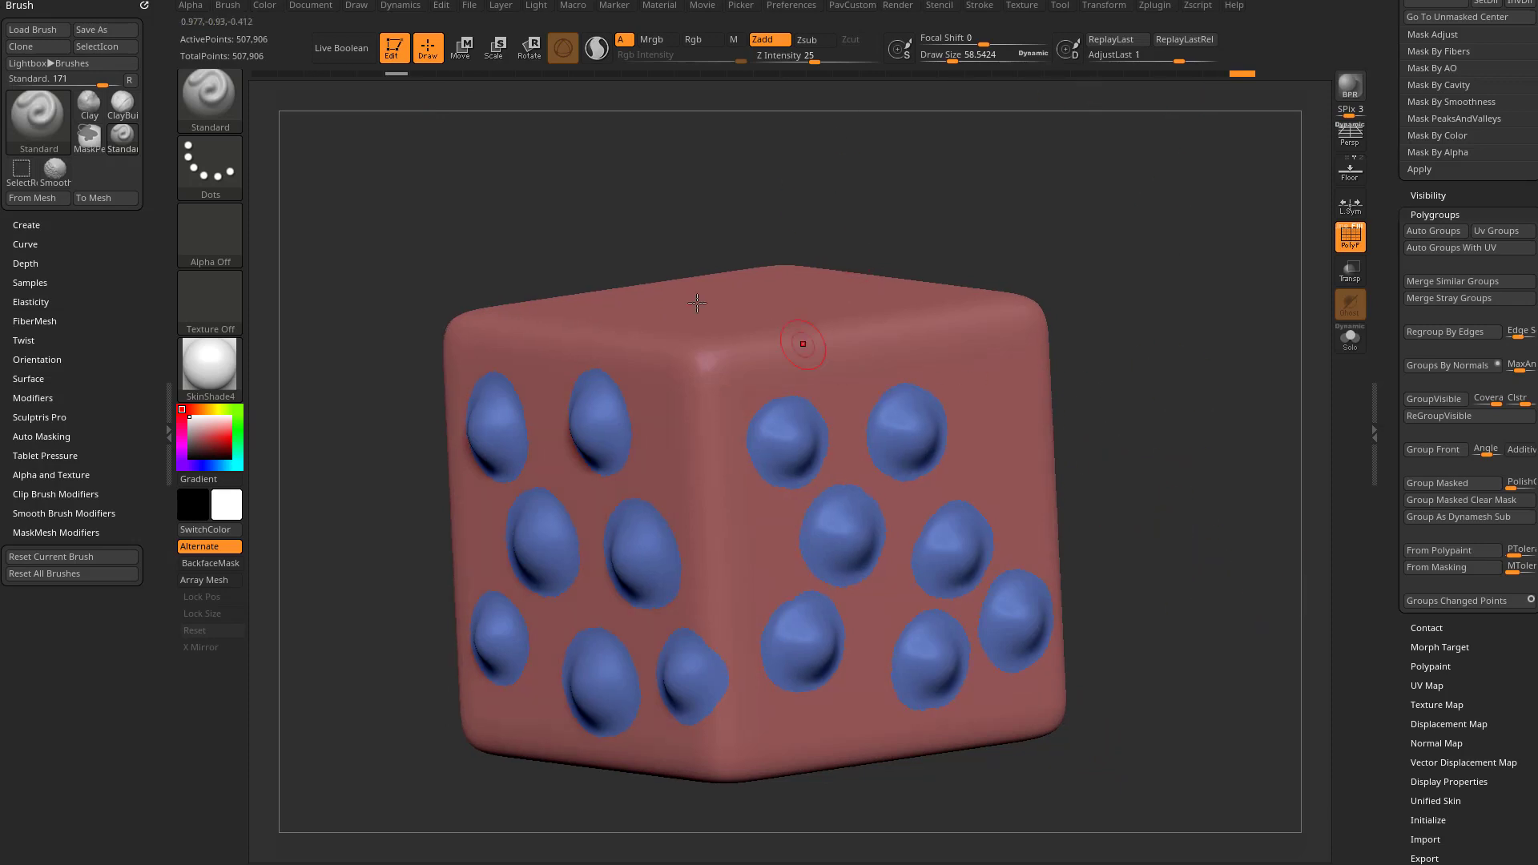
Compare the marked smooth cube with the grouped bumps in the undo history, leaving the history rewound to the smooth cube
{"action": "left_click", "coordinate": [394, 74]}
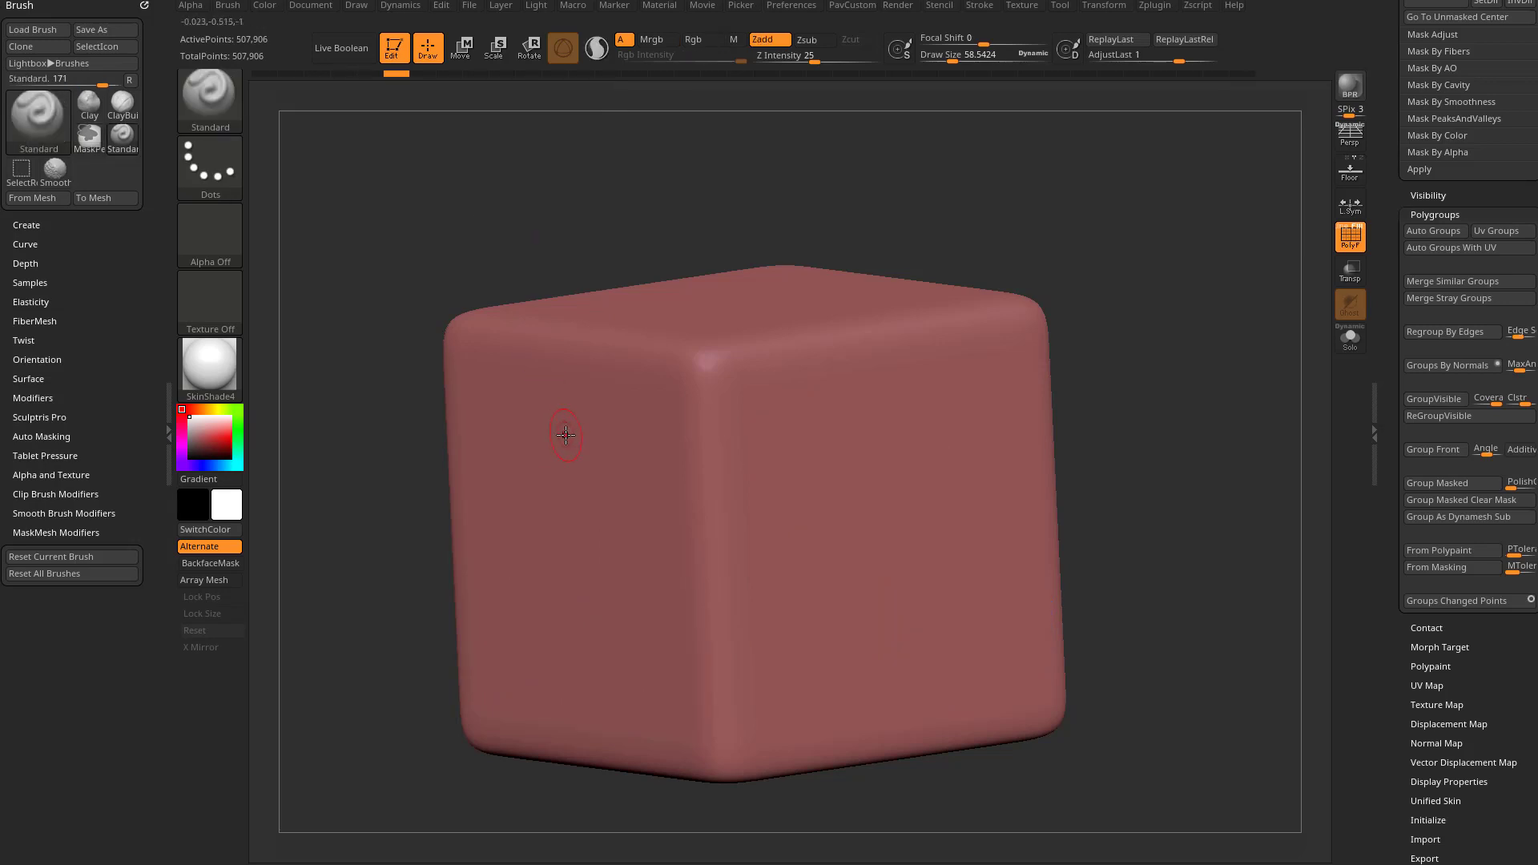
{"action": "left_click", "coordinate": [1243, 73]}
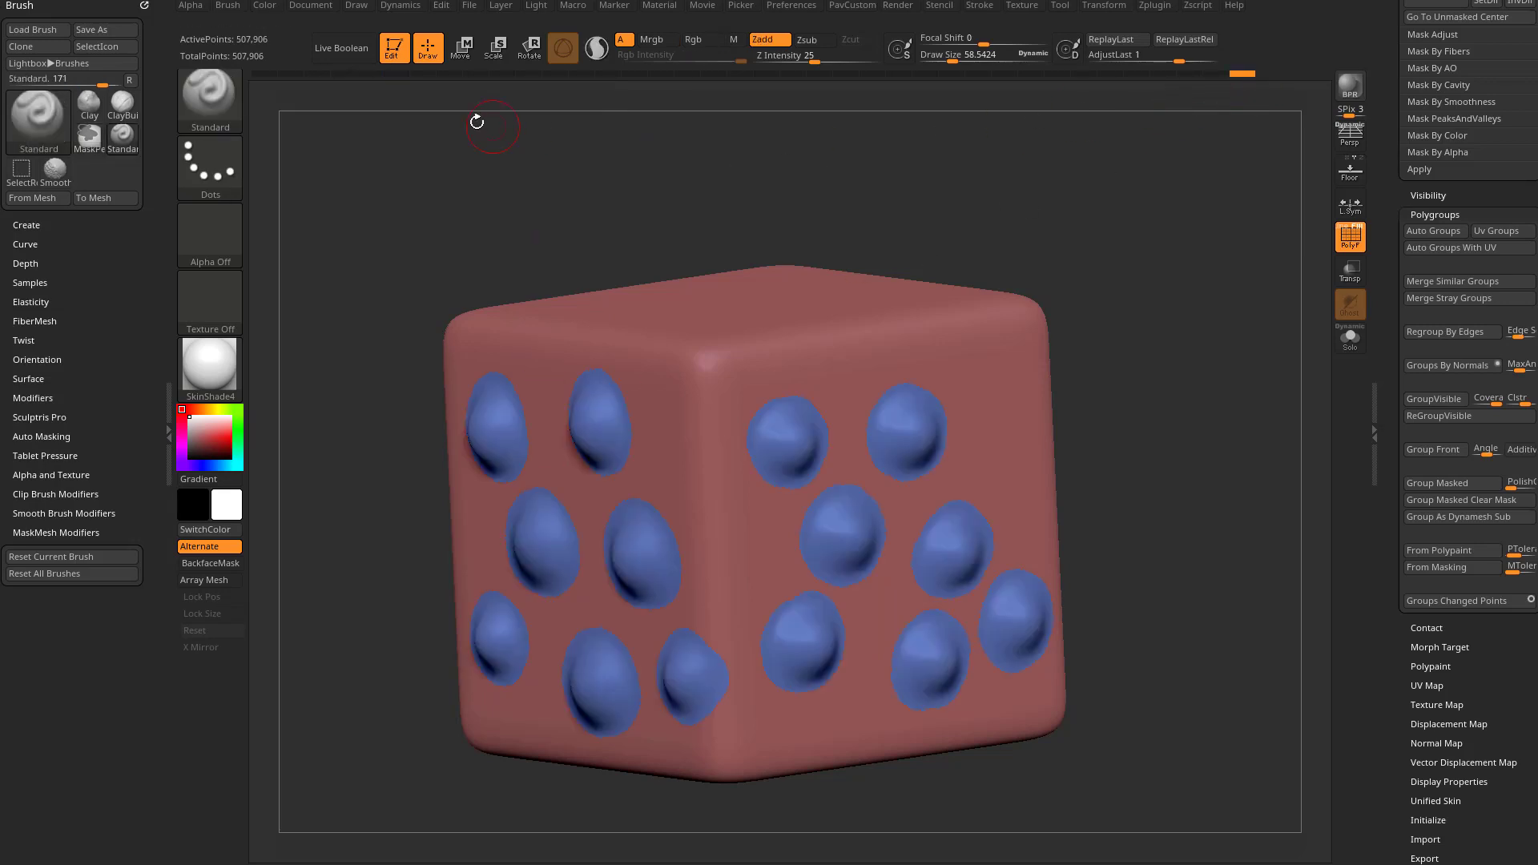
{"action": "left_click", "coordinate": [423, 74]}
{"action": "left_click", "coordinate": [398, 74]}
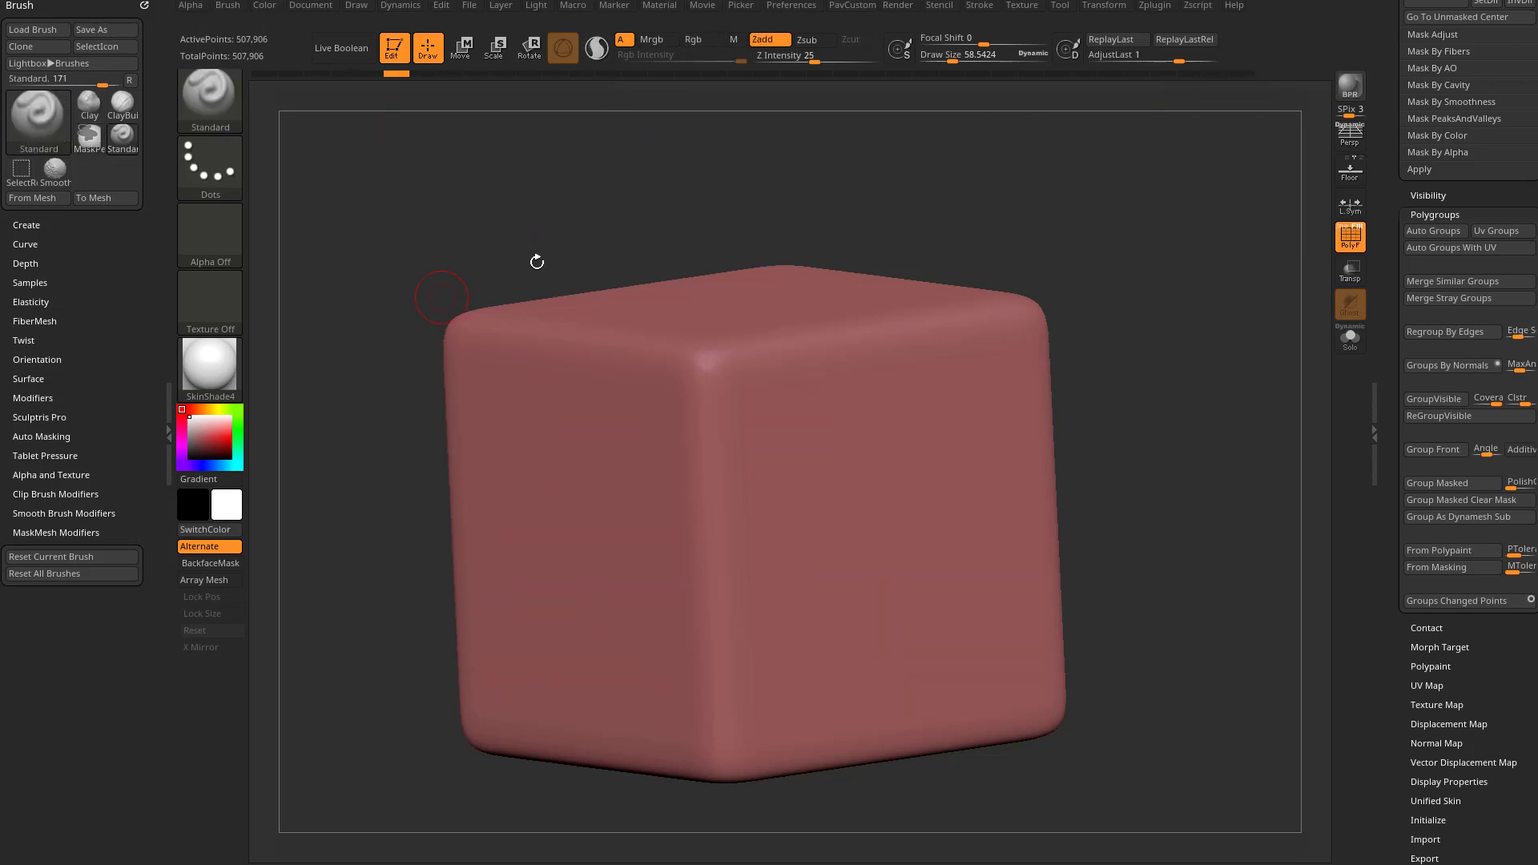
{"action": "left_click_drag", "start_coordinate": [1048, 233], "coordinate": [818, 330]}
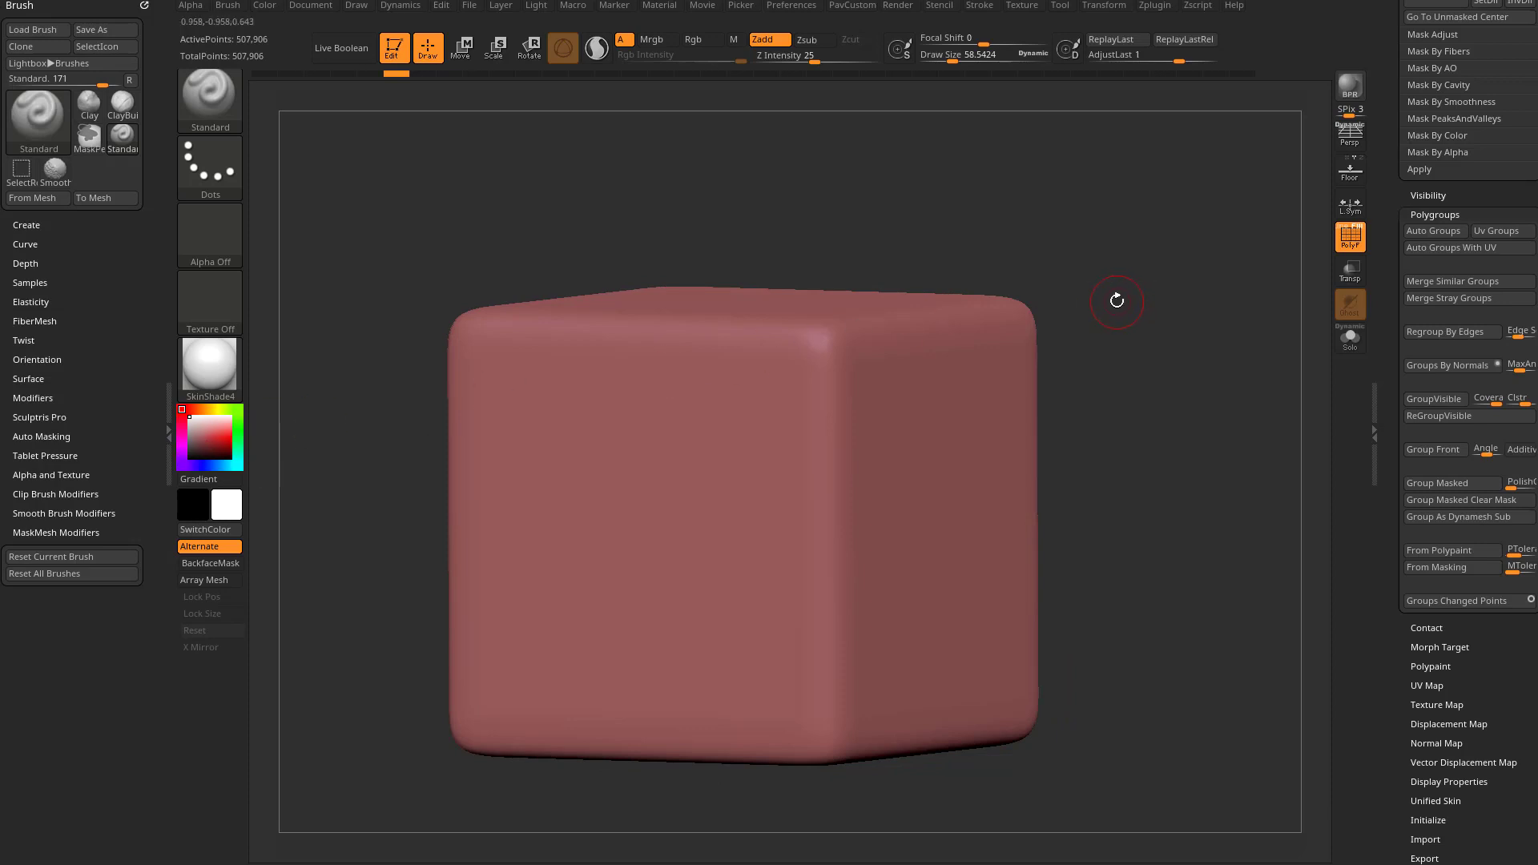
Set the Standard brush to the DragRect stroke with Alpha 06 and a Focal Shift of -100
{"action": "left_click", "coordinate": [221, 158]}
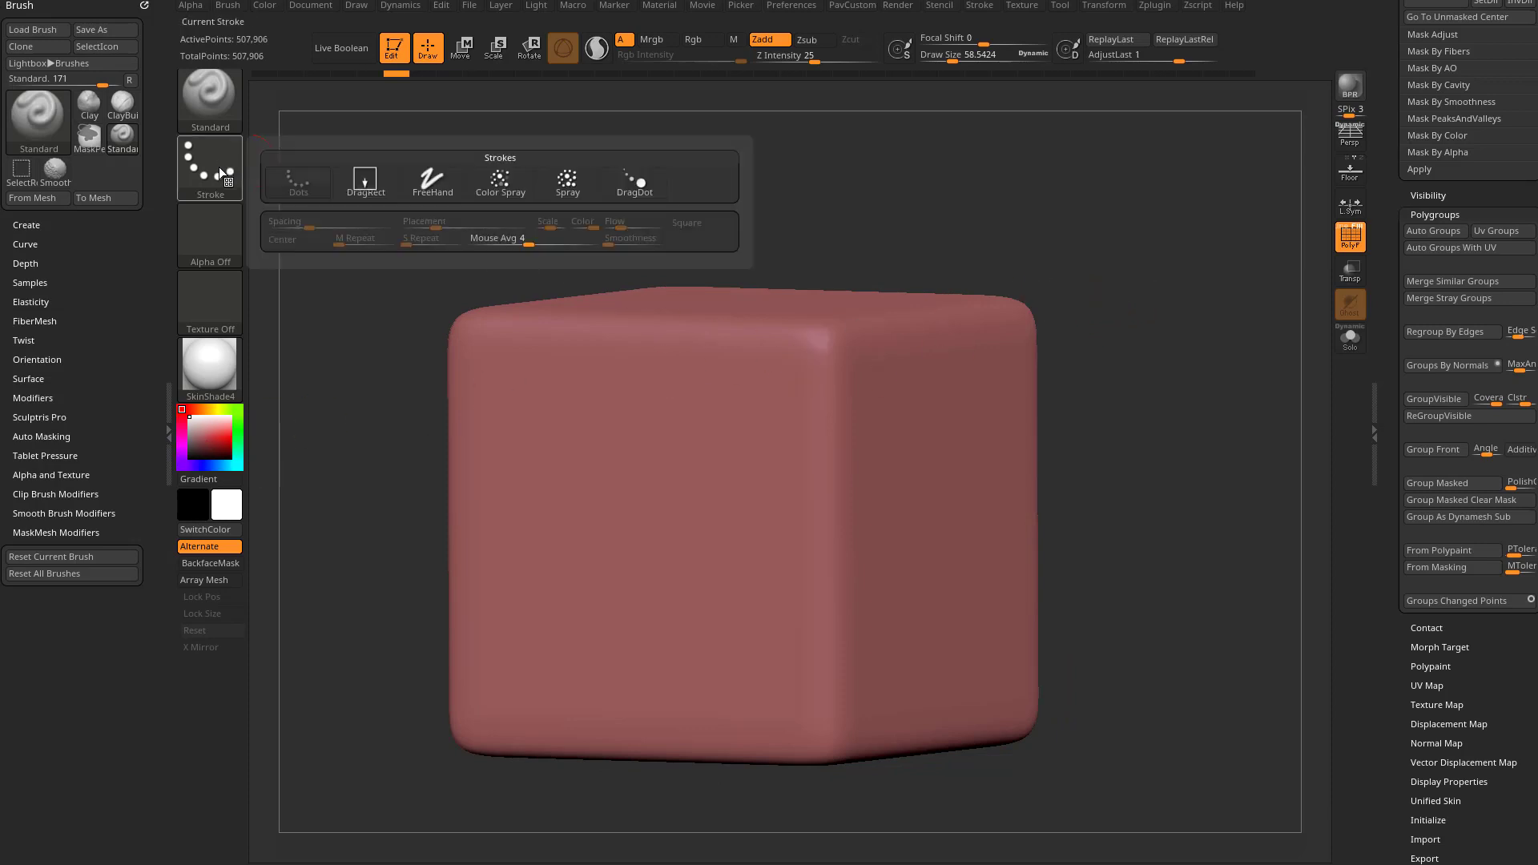
{"action": "left_click", "coordinate": [205, 172]}
{"action": "left_click", "coordinate": [379, 186]}
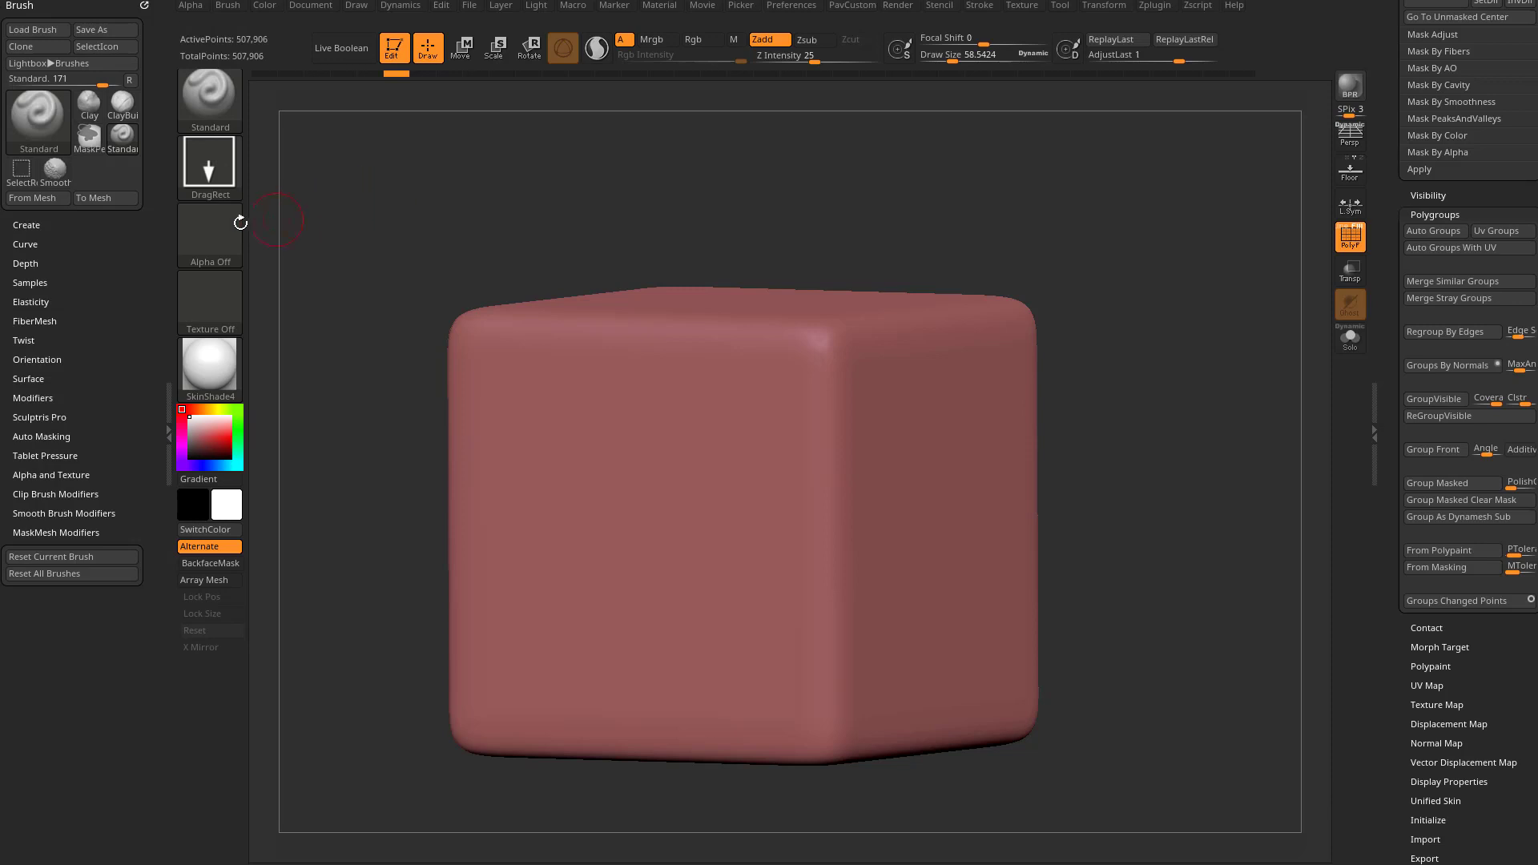
{"action": "left_click", "coordinate": [210, 234]}
{"action": "left_click", "coordinate": [704, 308]}
{"action": "left_click_drag", "start_coordinate": [984, 43], "coordinate": [889, 44]}
Try stamping a single circular disc on the upper part of the front face and undo each attempt
{"action": "left_click_drag", "start_coordinate": [1123, 284], "coordinate": [905, 402]}
{"action": "left_click_drag", "start_coordinate": [609, 499], "coordinate": [824, 438]}
{"action": "left_click", "coordinate": [669, 580]}
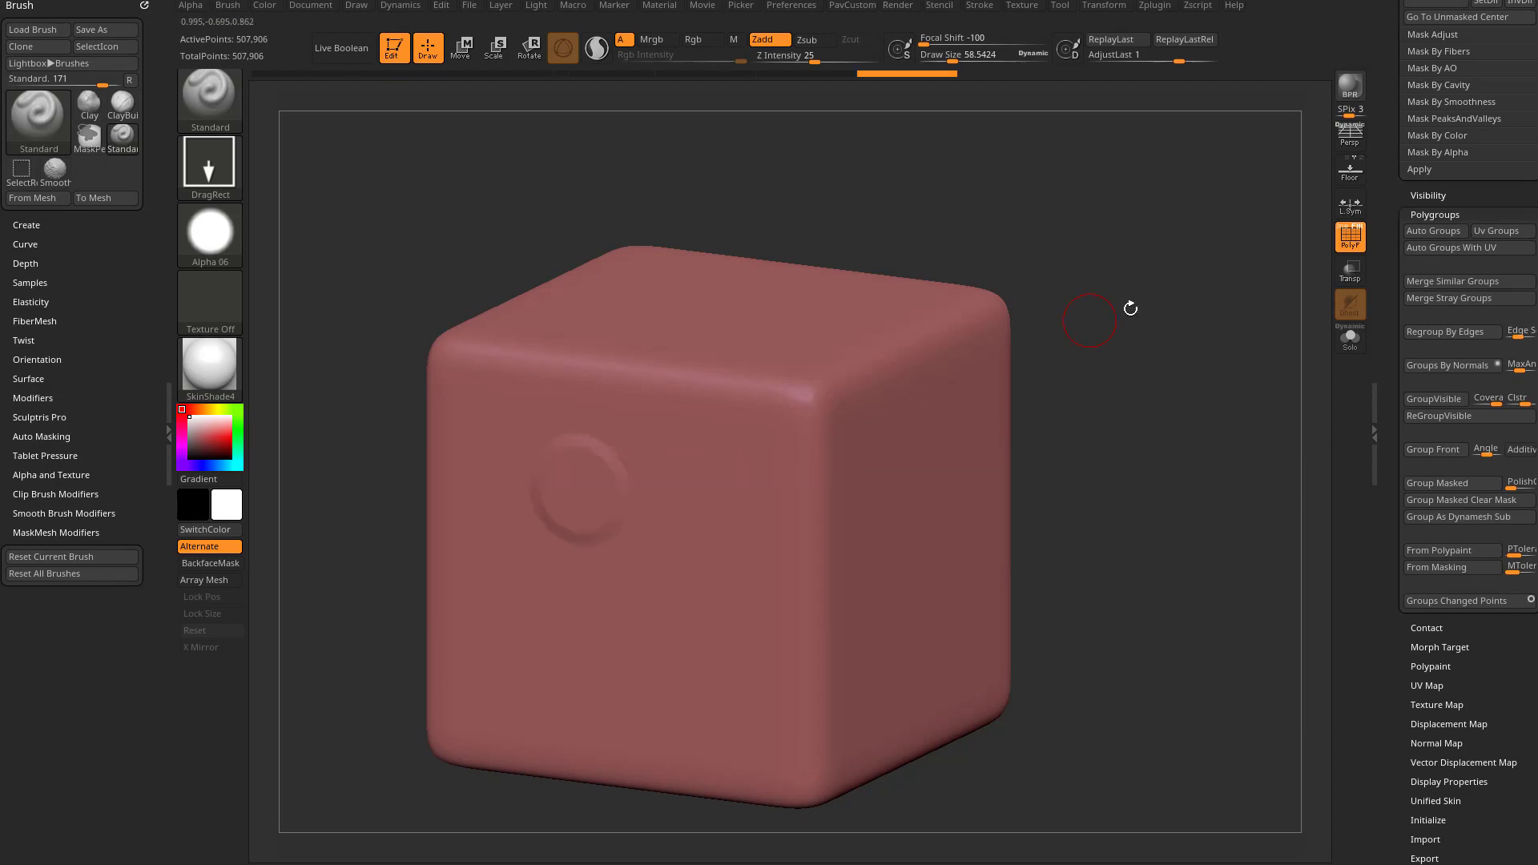
{"action": "key", "text": "ctrl+z"}
{"action": "left_click_drag", "start_coordinate": [545, 484], "coordinate": [549, 533]}
{"action": "left_click_drag", "start_coordinate": [1100, 309], "coordinate": [1080, 333]}
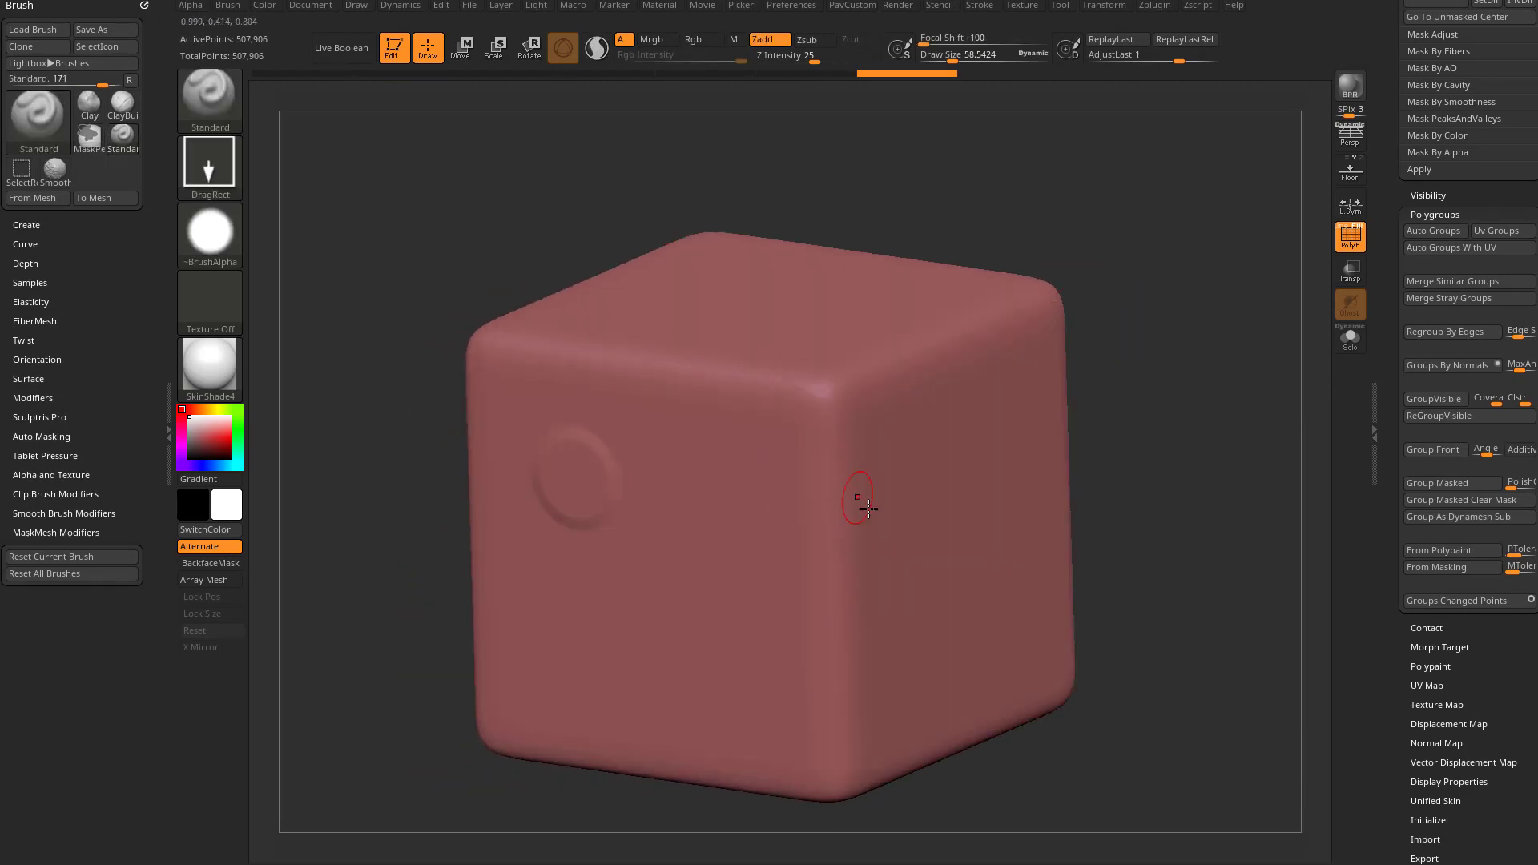
{"action": "key", "text": "ctrl+z"}
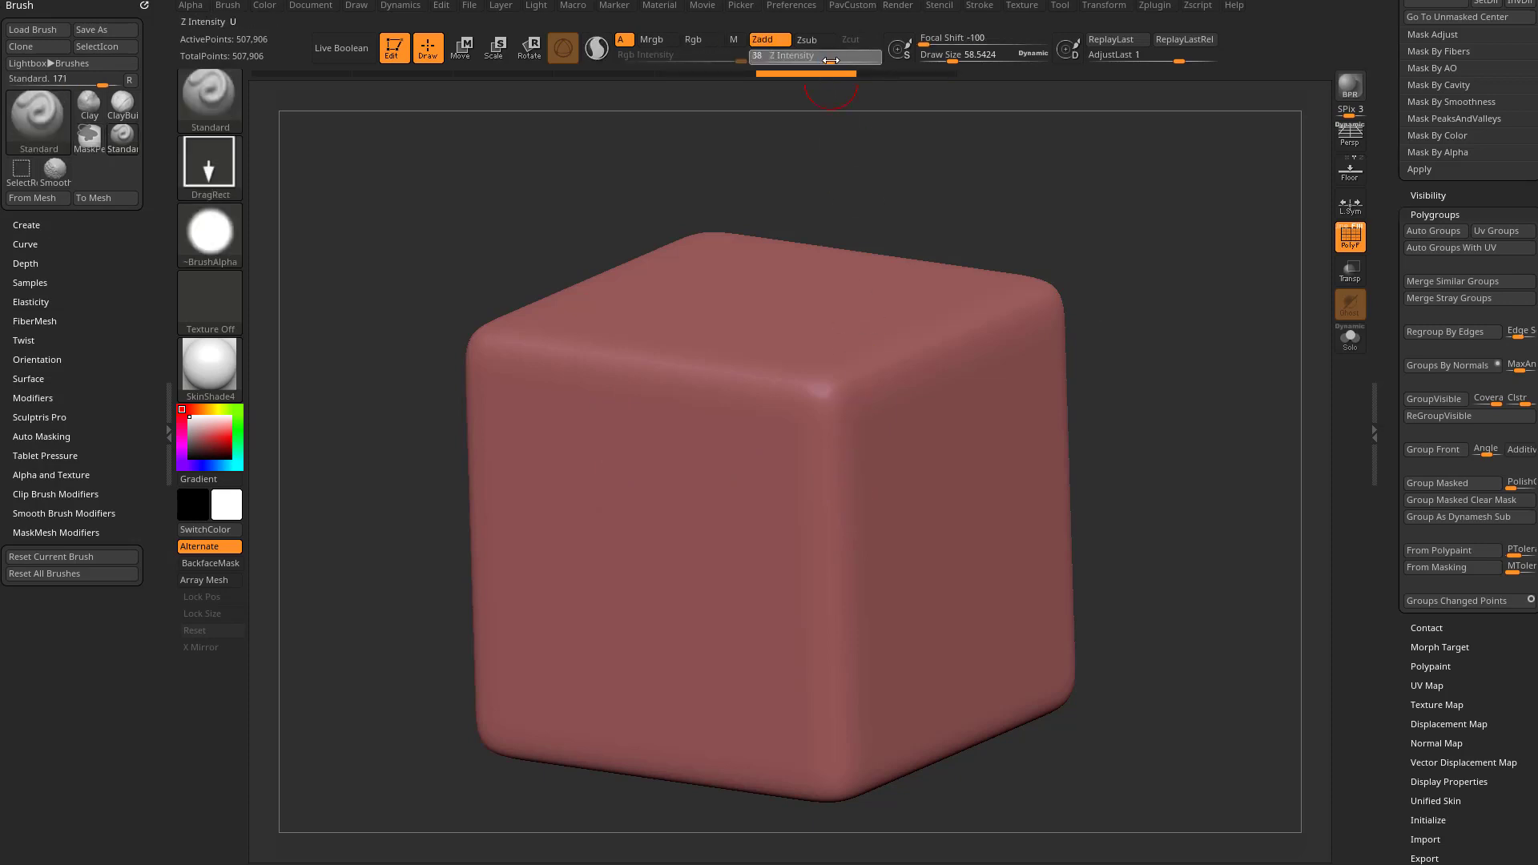
Set the Z Intensity to 39 and stamp three circular discs of different sizes on the front face
{"action": "left_click_drag", "start_coordinate": [597, 431], "coordinate": [667, 513]}
{"action": "key", "text": "ctrl+z"}
{"action": "left_click_drag", "start_coordinate": [591, 478], "coordinate": [670, 541], "text": "alt"}
{"action": "left_click_drag", "start_coordinate": [745, 503], "coordinate": [743, 502]}
{"action": "left_click_drag", "start_coordinate": [695, 570], "coordinate": [718, 593]}
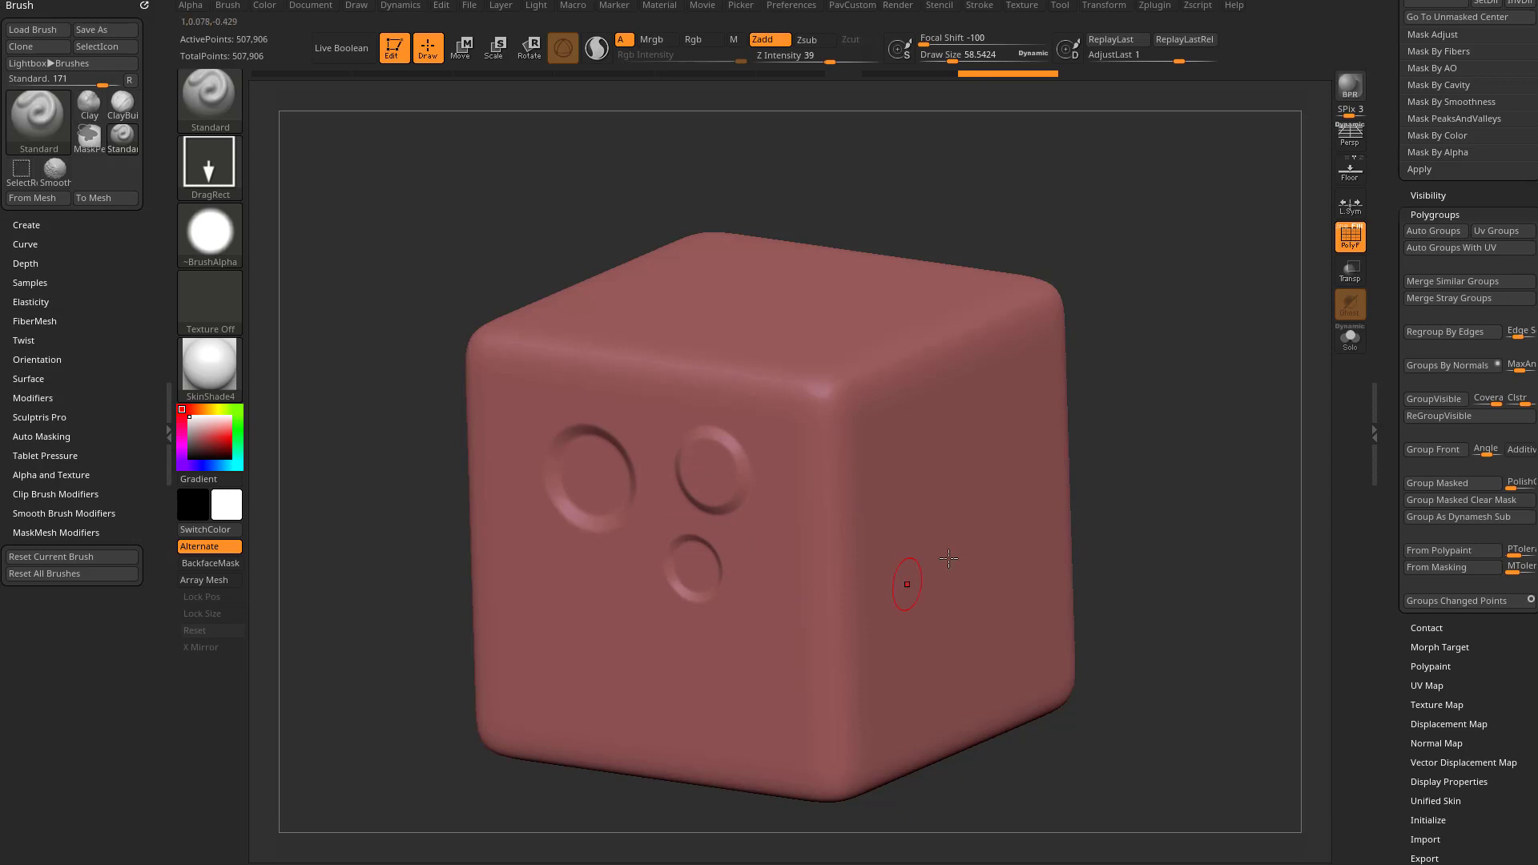
Undo the three stamped discs, test another small stamp on the front face, and undo it as well
{"action": "key", "text": "ctrl"}
{"action": "key", "text": "ctrl+z"}
{"action": "key", "text": "ctrl+z"}
{"action": "key", "text": "ctrl+z"}
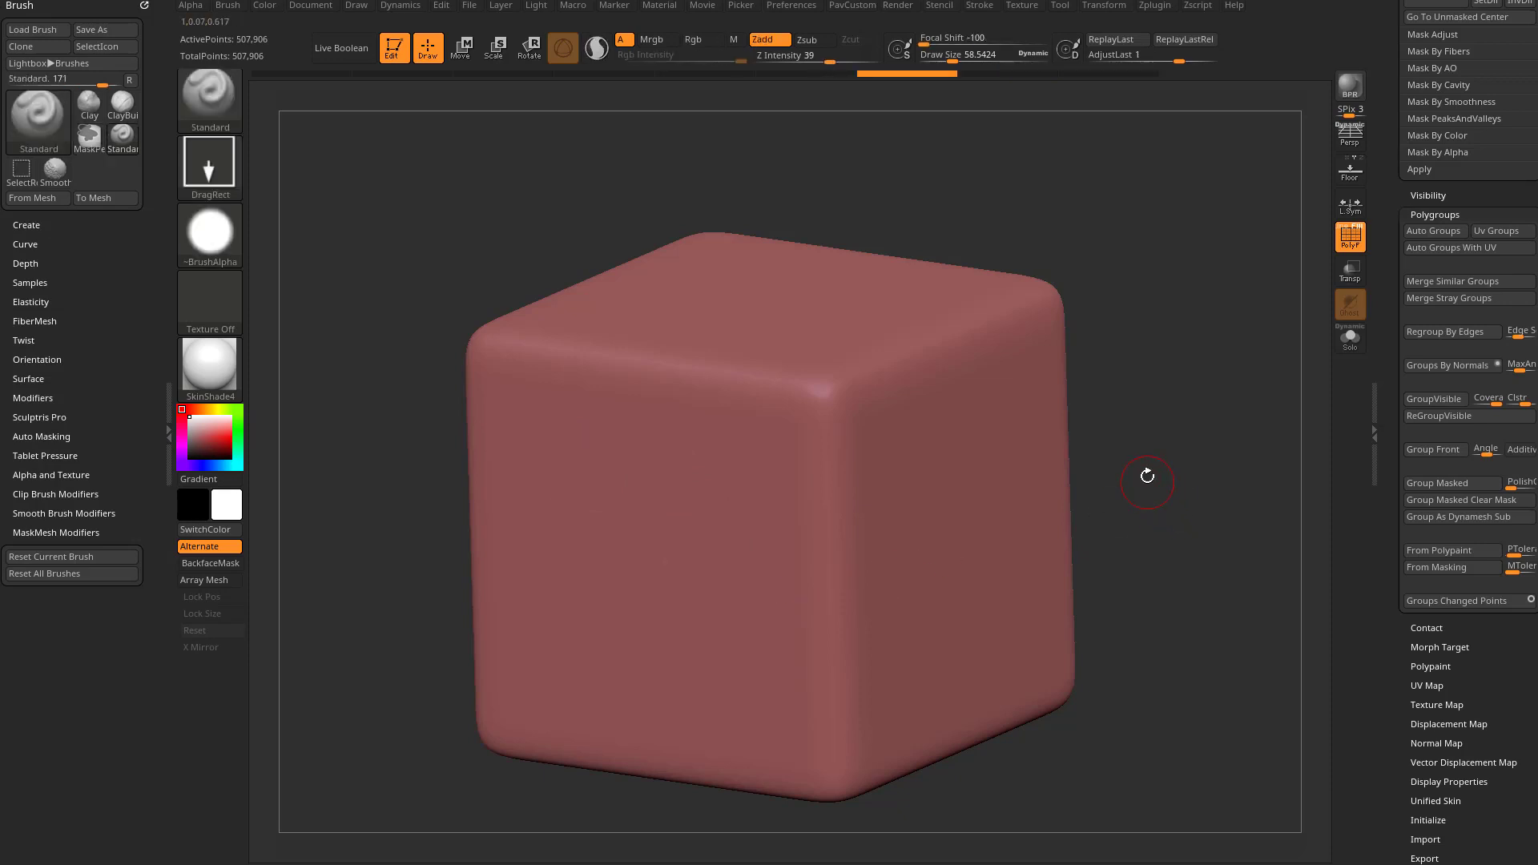
{"action": "left_click_drag", "start_coordinate": [558, 451], "coordinate": [580, 470]}
{"action": "key", "text": "ctrl+z"}
{"action": "key", "text": "ctrl+z"}
{"action": "key", "text": "ctrl+z"}
Switch the stroke to DragDot, place four small round studs on the front face, and try AdjustLast on the last one
{"action": "left_click", "coordinate": [216, 170]}
{"action": "left_click", "coordinate": [639, 183]}
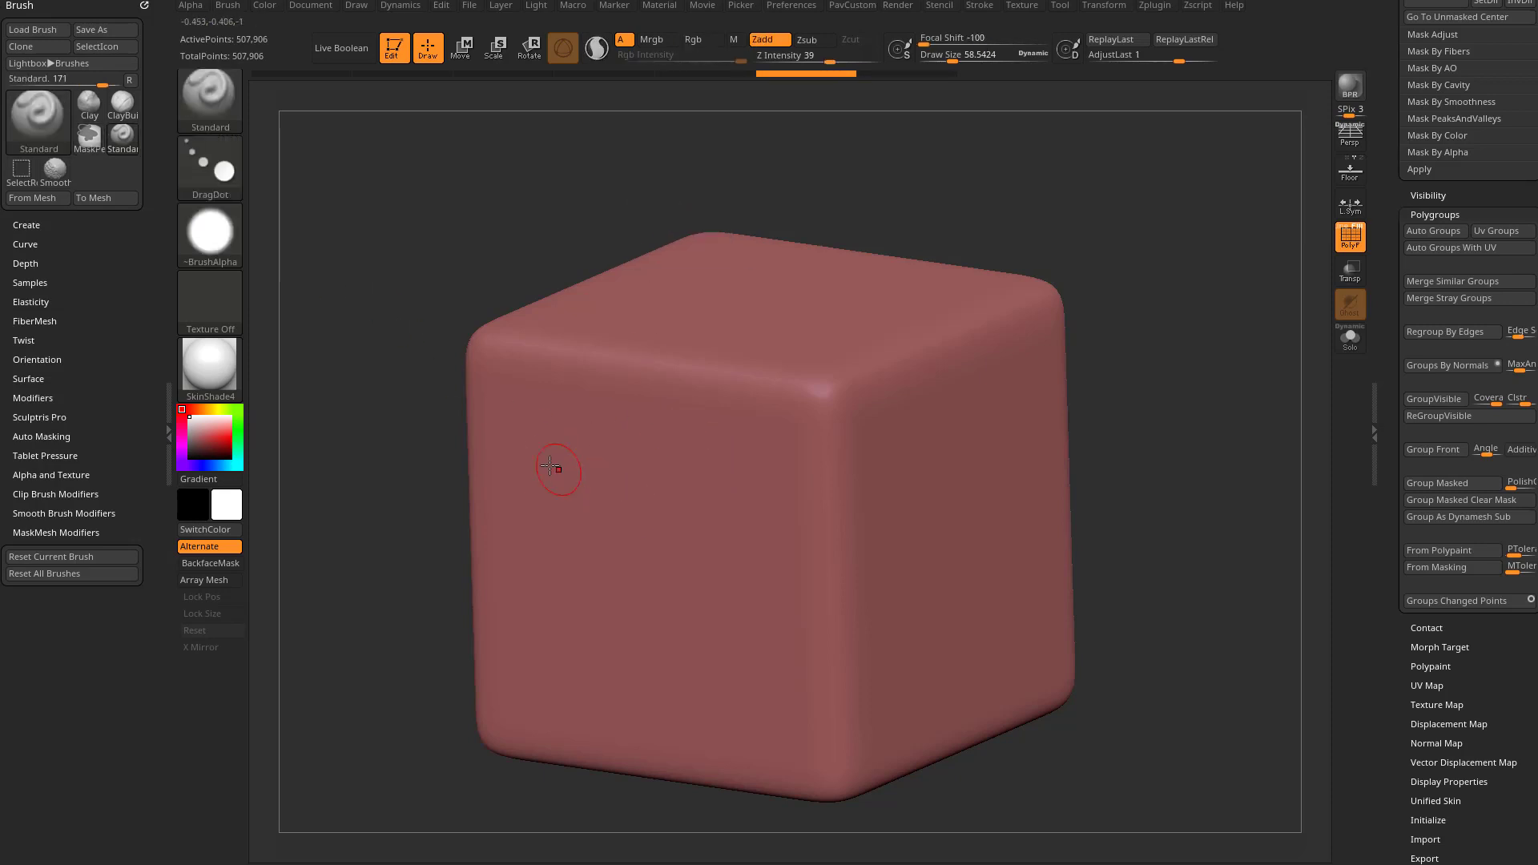
{"action": "left_click", "coordinate": [670, 458]}
{"action": "left_click", "coordinate": [697, 556]}
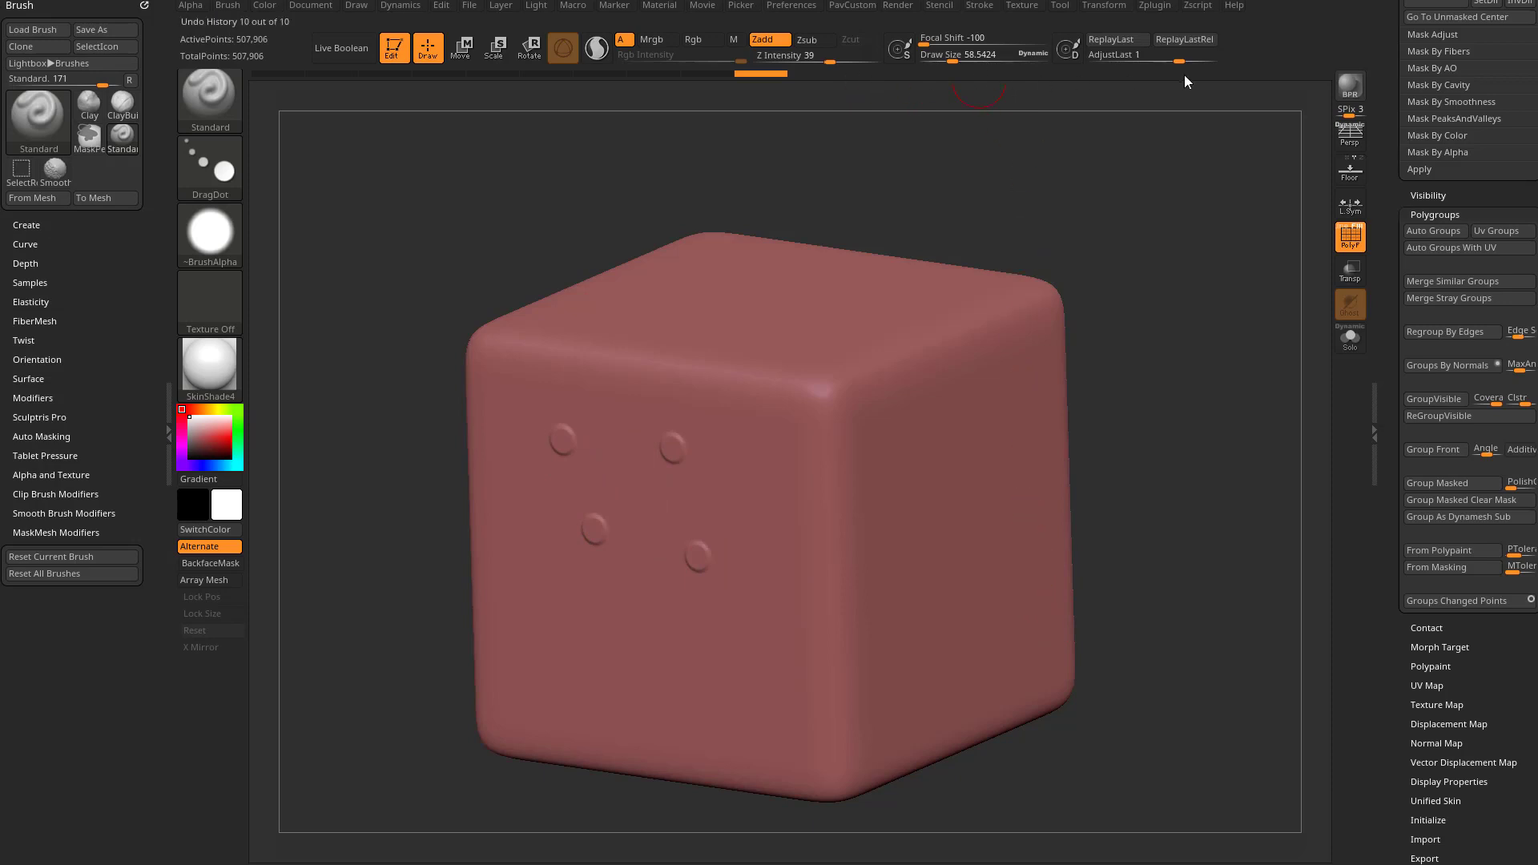
{"action": "left_click_drag", "start_coordinate": [1178, 61], "coordinate": [1151, 62]}
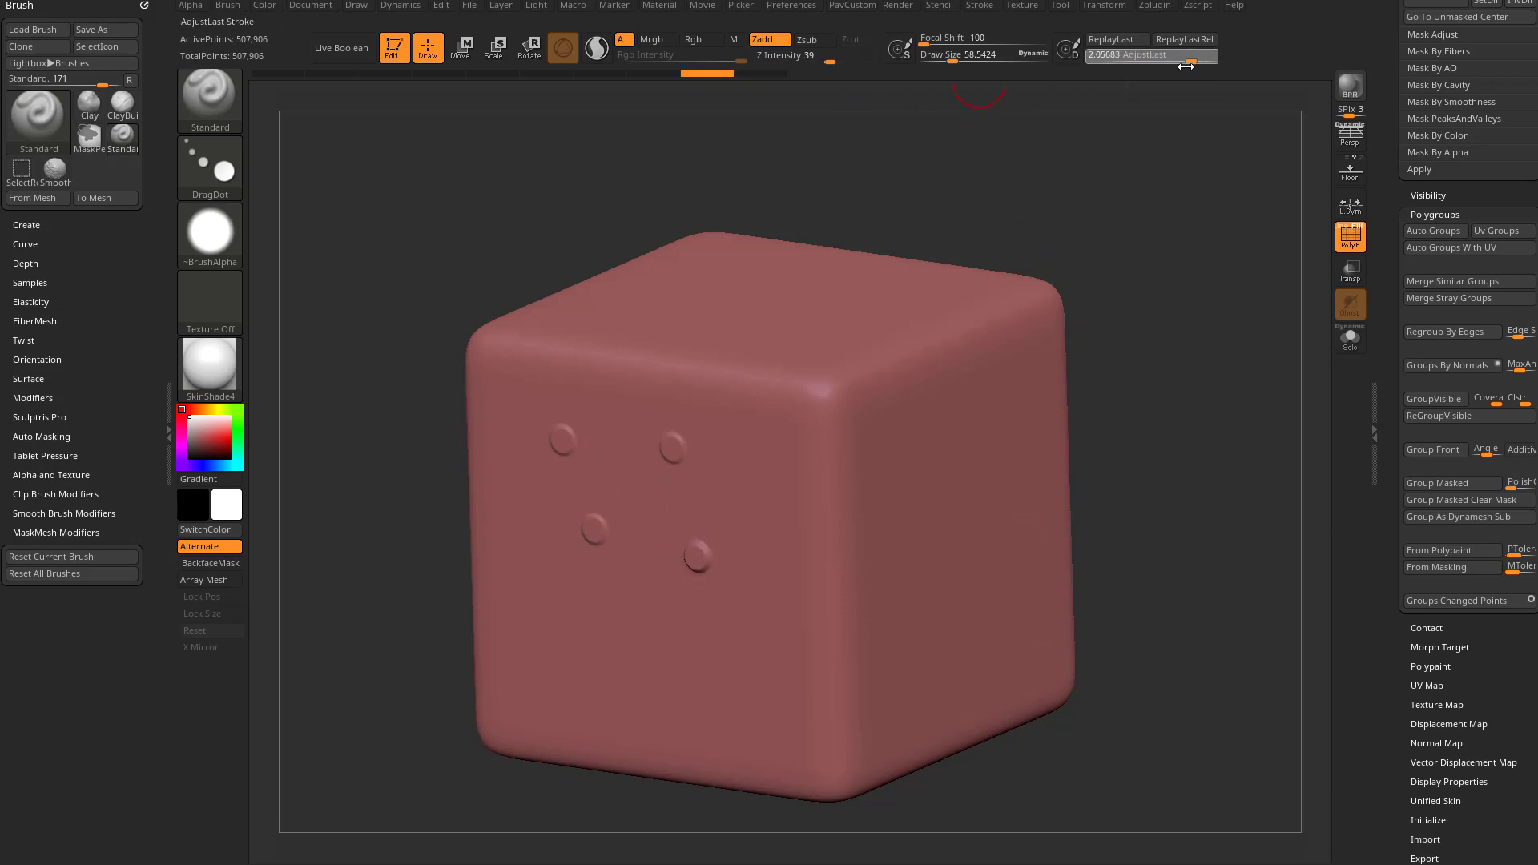
Undo the four small studs, set the Draw Size to 112 and place four larger studs in a square on the front face
{"action": "key", "text": "ctrl+z"}
{"action": "key", "text": "ctrl+z"}
{"action": "key", "text": "ctrl+z"}
{"action": "key", "text": "ctrl+z"}
{"action": "key", "text": "s"}
{"action": "mouse_move", "coordinate": [611, 480]}
{"action": "left_mouse_down"}
{"action": "mouse_move", "coordinate": [625, 480]}
{"action": "mouse_move", "coordinate": [553, 456]}
{"action": "left_mouse_up"}
{"action": "left_click_drag", "start_coordinate": [698, 478], "coordinate": [702, 481]}
{"action": "left_click_drag", "start_coordinate": [548, 576], "coordinate": [549, 591]}
{"action": "left_click_drag", "start_coordinate": [683, 599], "coordinate": [687, 618]}
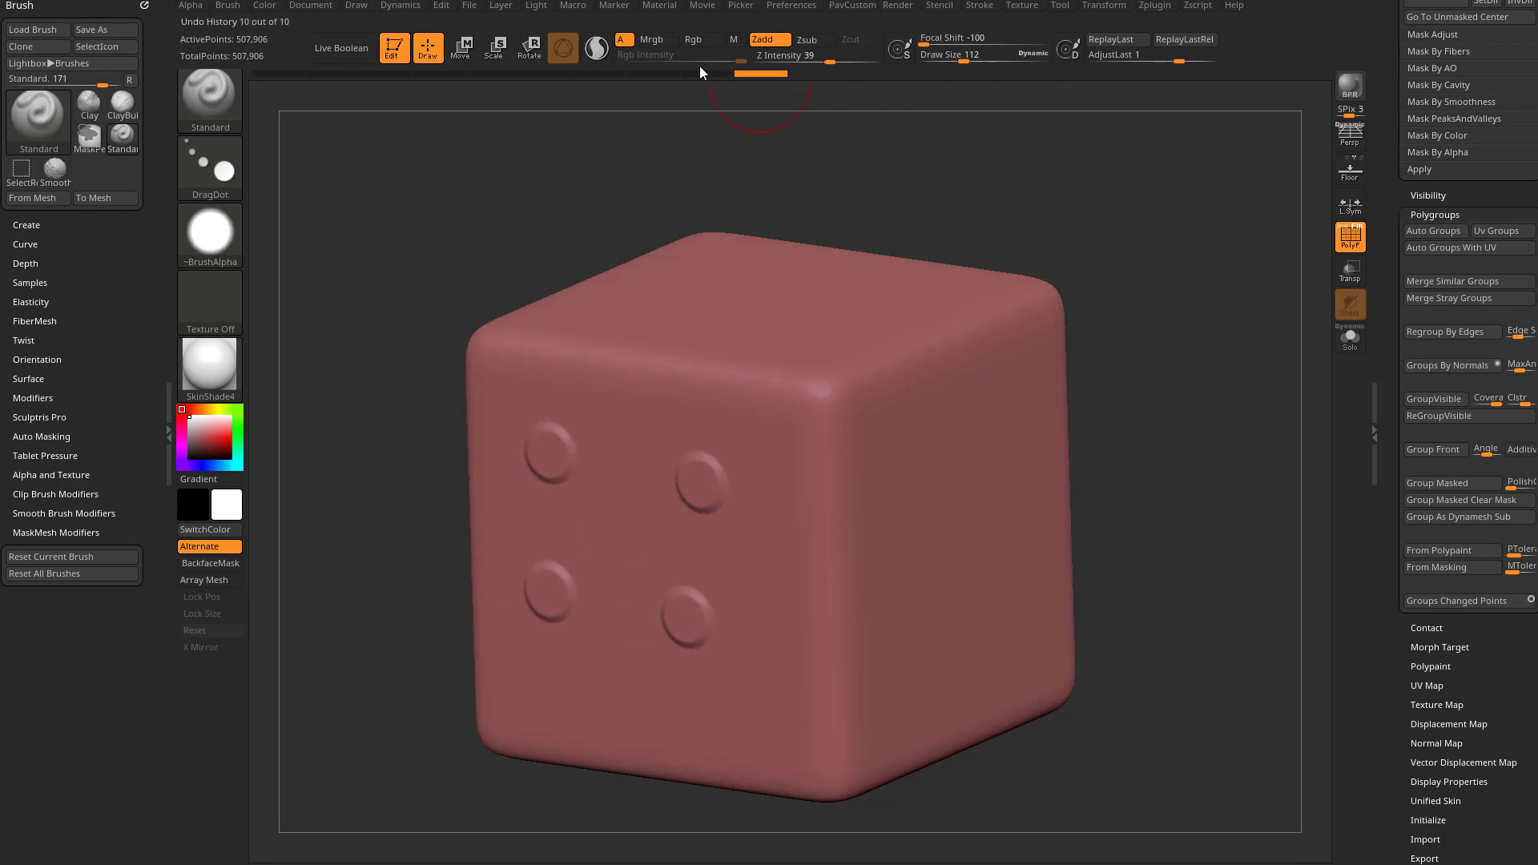
Rewind the undo history to the smooth cube and place five round studs on the front face, one near the center
{"action": "mouse_move", "coordinate": [631, 74]}
{"action": "left_mouse_down"}
{"action": "mouse_move", "coordinate": [540, 74]}
{"action": "mouse_move", "coordinate": [583, 100]}
{"action": "mouse_move", "coordinate": [761, 80]}
{"action": "left_mouse_up"}
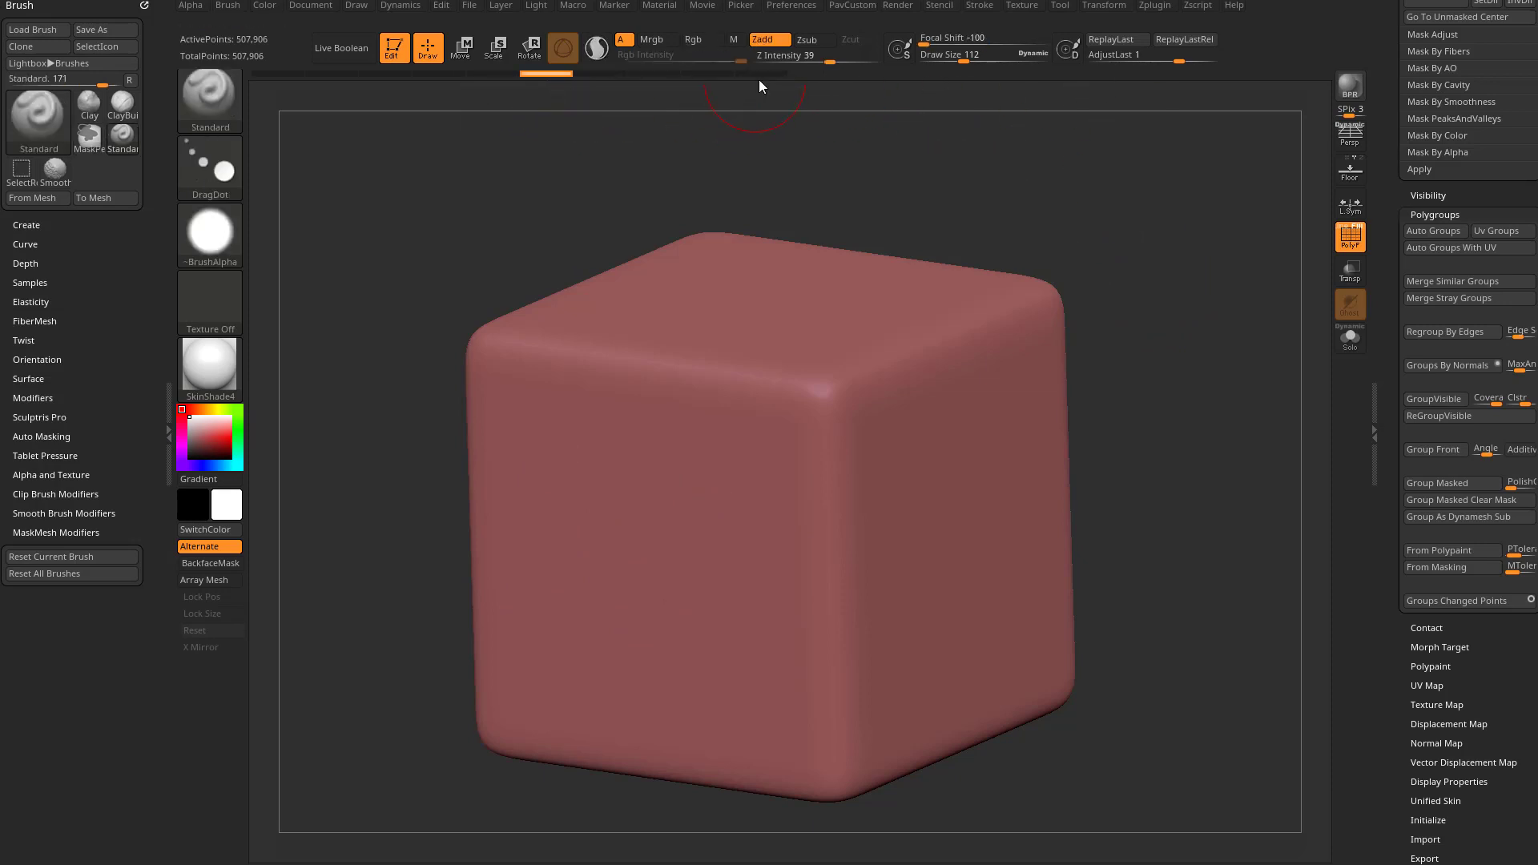
{"action": "left_click_drag", "start_coordinate": [1176, 54], "coordinate": [1100, 70]}
{"action": "left_click", "coordinate": [556, 77]}
{"action": "left_click_drag", "start_coordinate": [538, 424], "coordinate": [602, 462]}
{"action": "left_click_drag", "start_coordinate": [705, 445], "coordinate": [736, 469]}
{"action": "left_click_drag", "start_coordinate": [585, 617], "coordinate": [566, 635]}
{"action": "left_click_drag", "start_coordinate": [765, 665], "coordinate": [757, 681]}
{"action": "left_click_drag", "start_coordinate": [689, 537], "coordinate": [683, 551]}
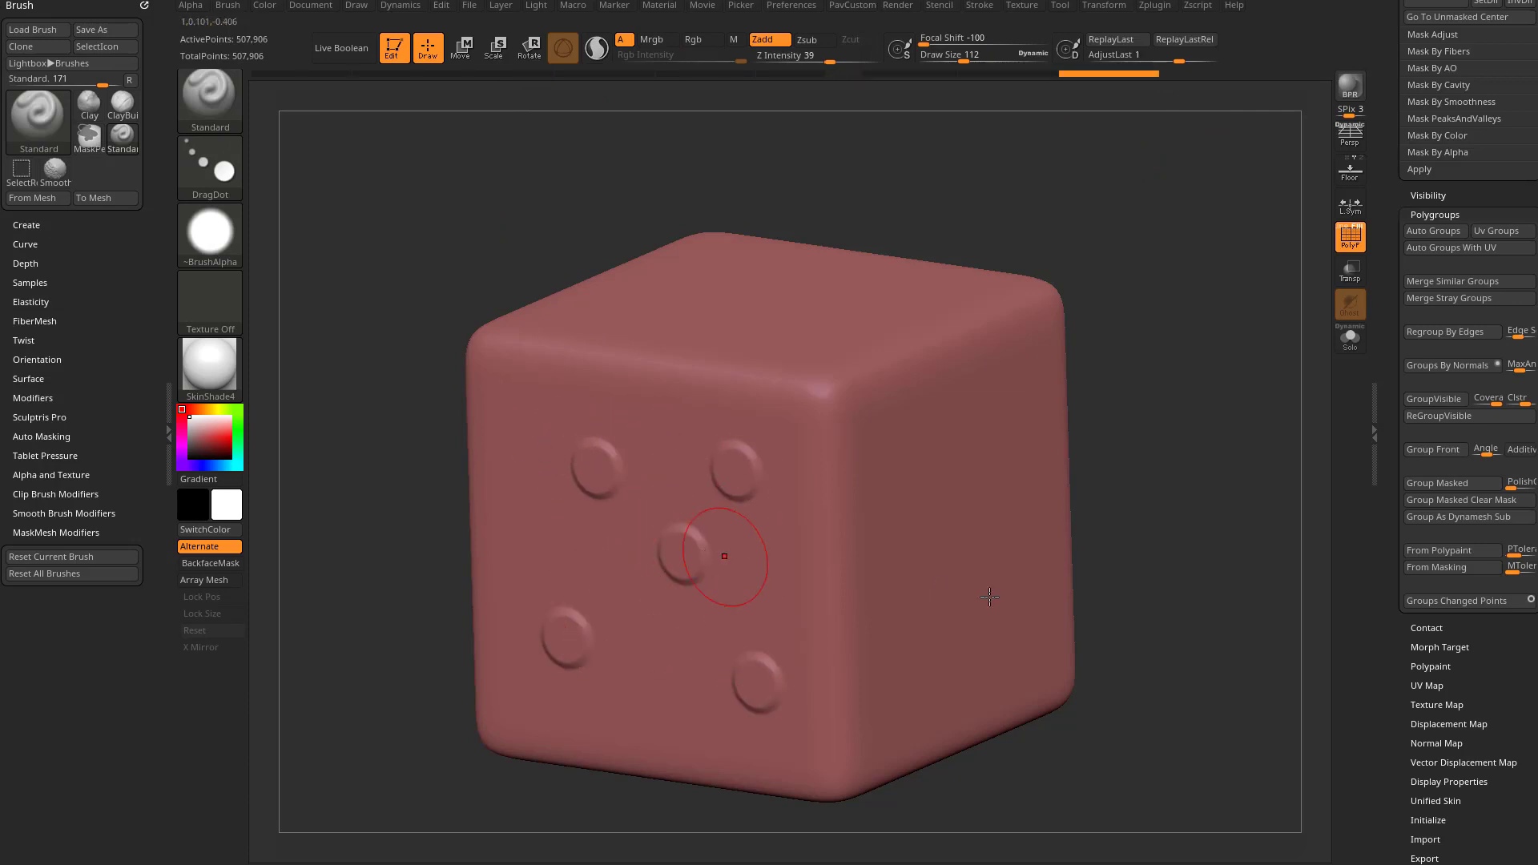
Mark the smooth cube in the undo history and apply Groups Changed Points to give all five studs one polygroup
{"action": "left_click", "coordinate": [1377, 567]}
{"action": "left_click", "coordinate": [1456, 601]}
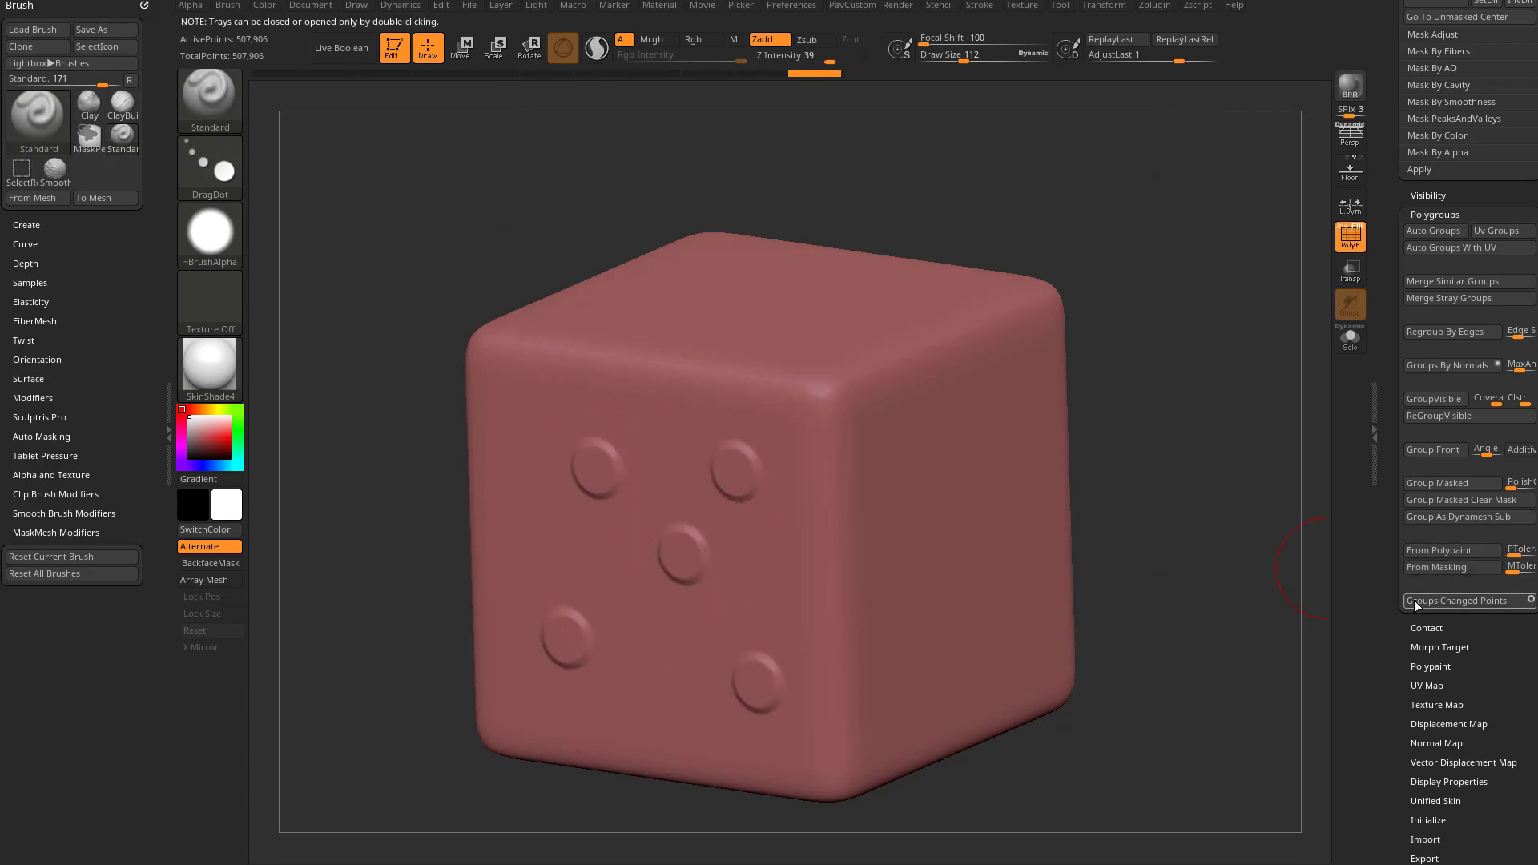
{"action": "key", "text": "ctrl+z"}
{"action": "mouse_move", "coordinate": [567, 74]}
{"action": "left_mouse_down"}
{"action": "mouse_move", "coordinate": [594, 69]}
{"action": "mouse_move", "coordinate": [554, 70]}
{"action": "mouse_move", "coordinate": [860, 79]}
{"action": "left_mouse_up"}
{"action": "left_click", "coordinate": [1449, 602]}
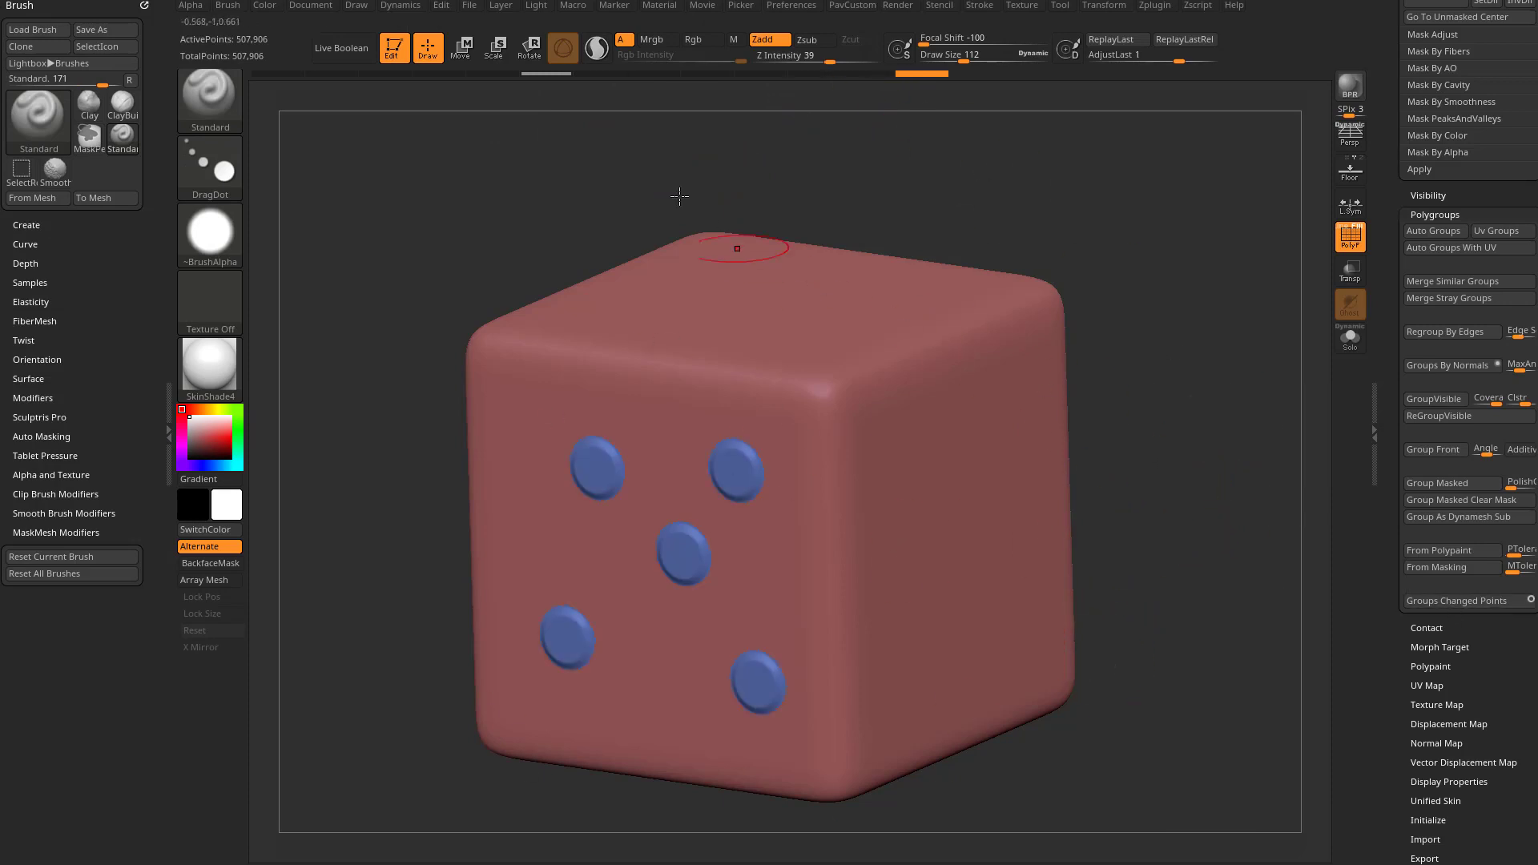
Rewind the undo history to the marked smooth cube and place six round studs across the front face
{"action": "left_click", "coordinate": [556, 73]}
{"action": "key", "text": "ctrl"}
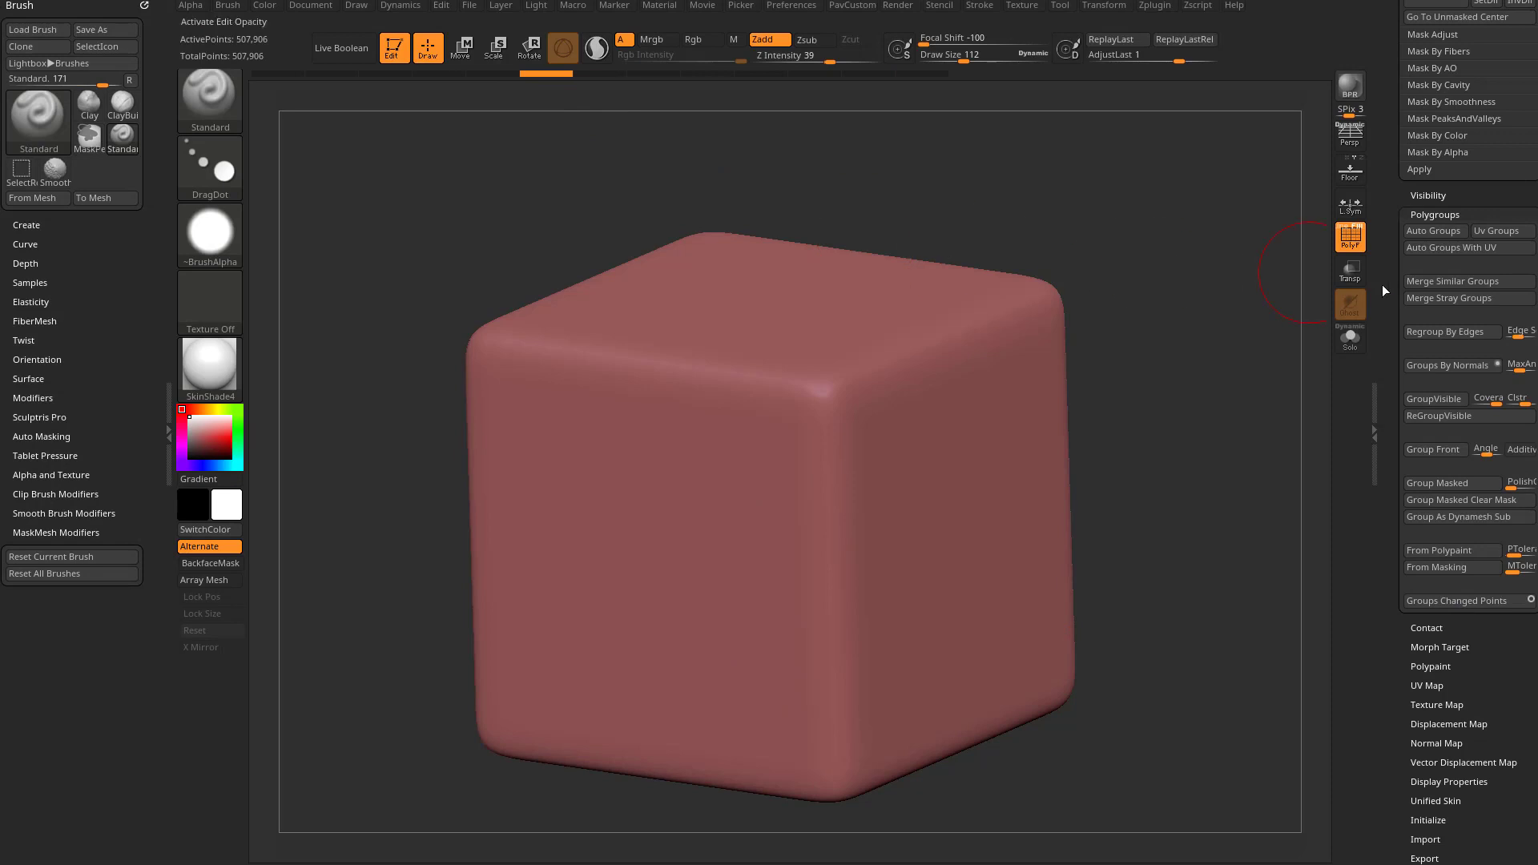
{"action": "left_click", "coordinate": [1389, 403]}
{"action": "scroll", "coordinate": [1417, 450], "scroll_direction": "up", "scroll_amount": 5}
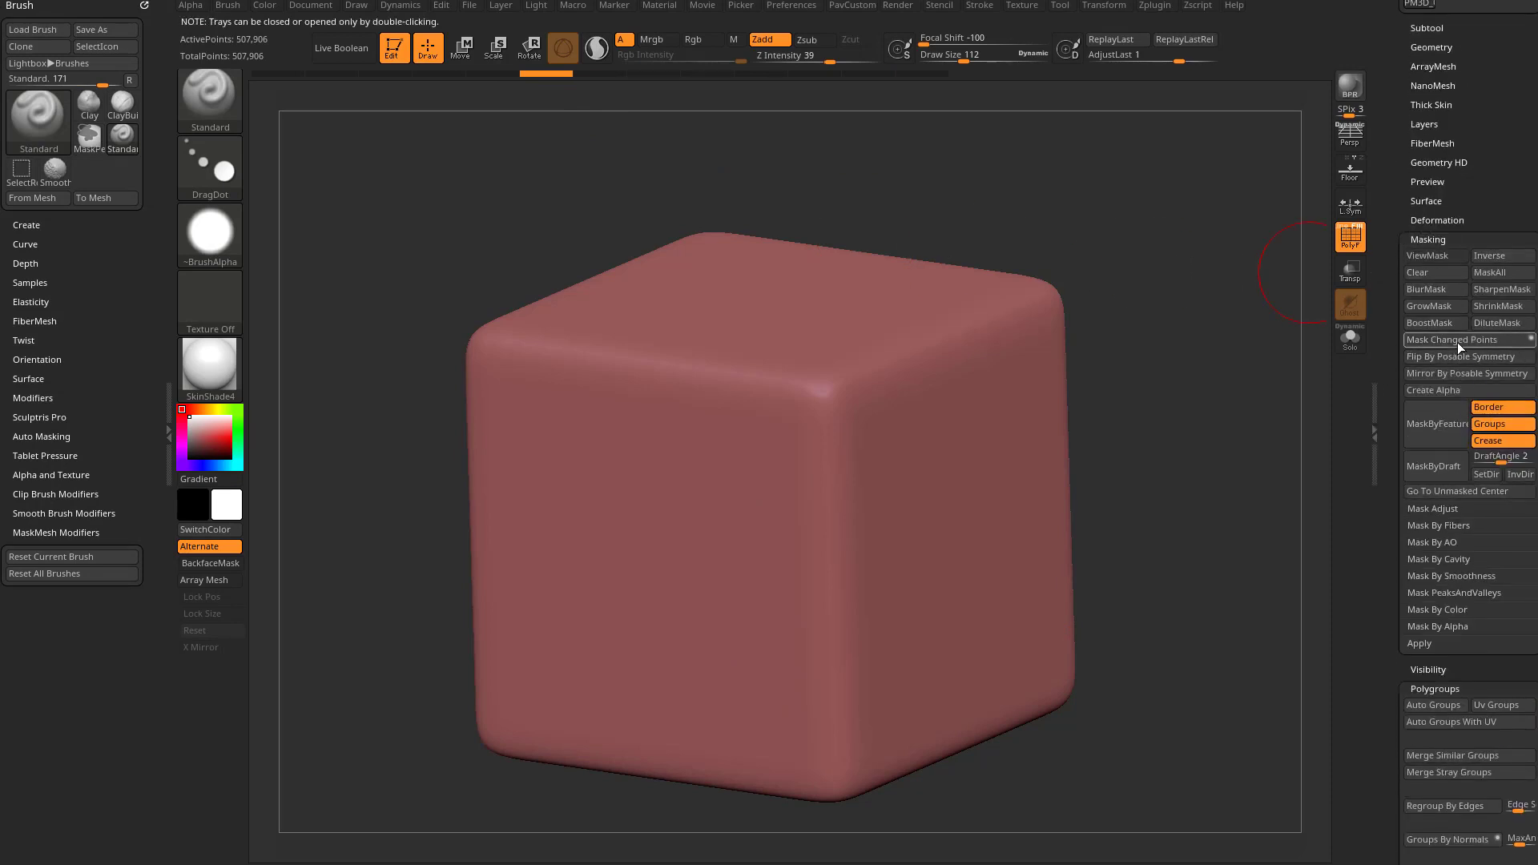
{"action": "left_click_drag", "start_coordinate": [571, 468], "coordinate": [555, 438]}
{"action": "left_click_drag", "start_coordinate": [753, 425], "coordinate": [755, 446]}
{"action": "left_click_drag", "start_coordinate": [629, 525], "coordinate": [620, 551]}
{"action": "left_click", "coordinate": [763, 595]}
{"action": "left_click", "coordinate": [582, 685]}
{"action": "left_click", "coordinate": [648, 471]}
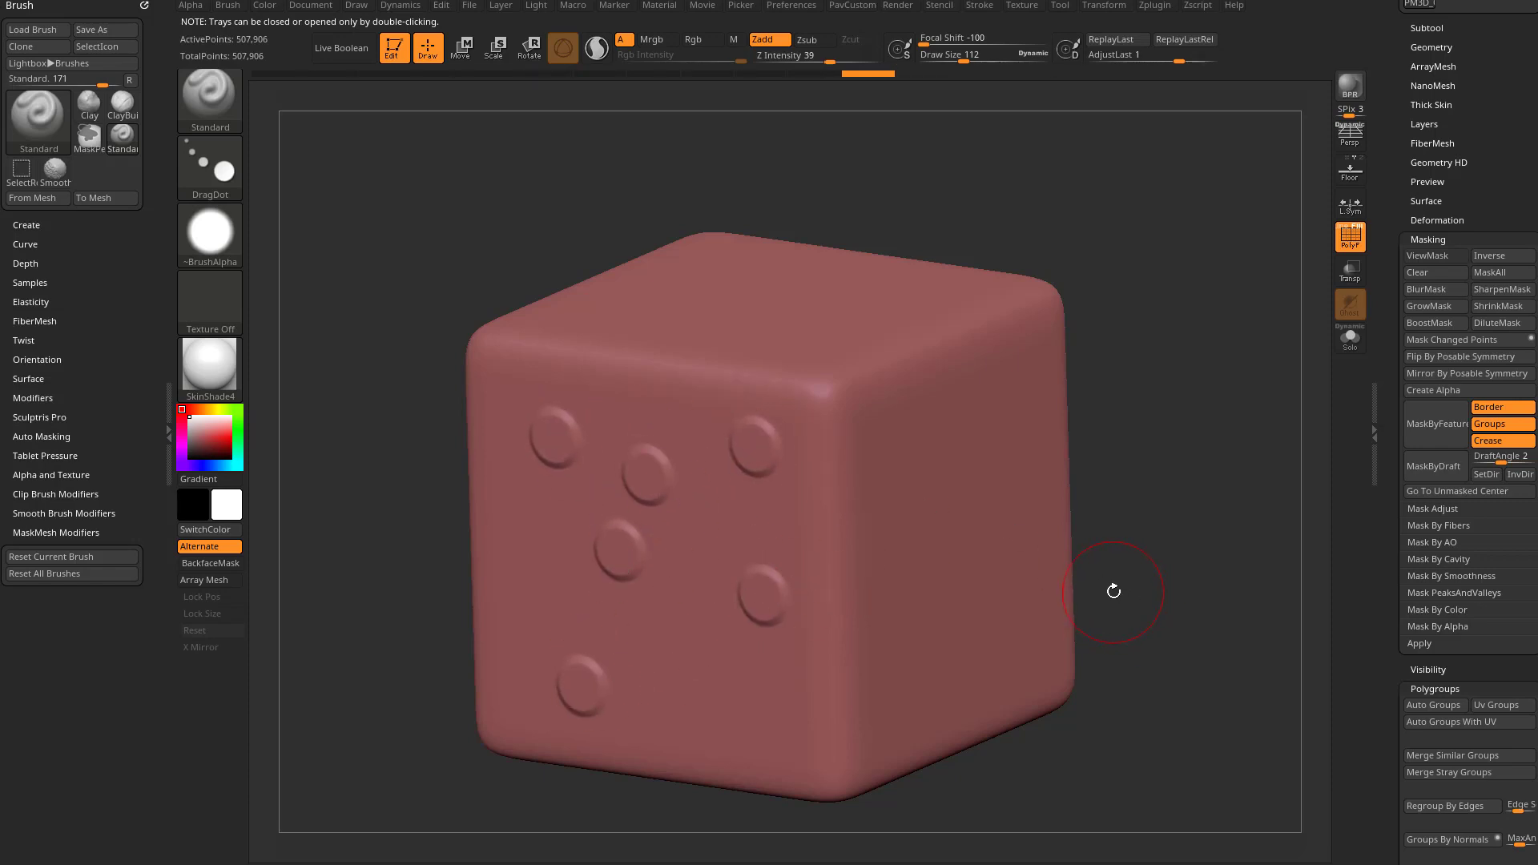
Apply Mask Changed Points to the latest stud, and to all six studs relative to the smooth cube marked in the undo history
{"action": "left_click", "coordinate": [1451, 340]}
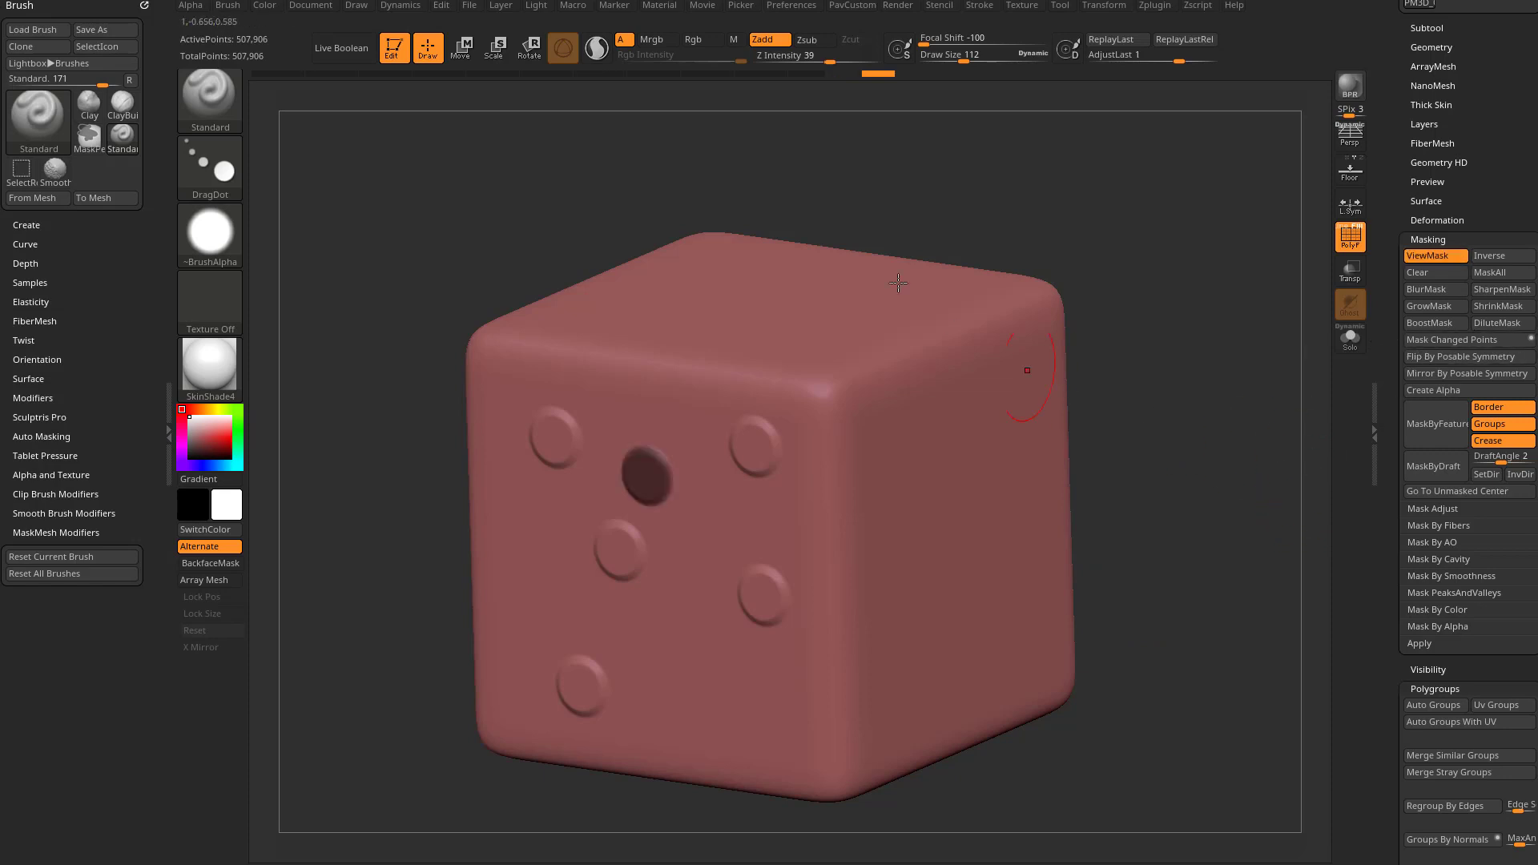
{"action": "left_click_drag", "start_coordinate": [830, 74], "coordinate": [545, 74]}
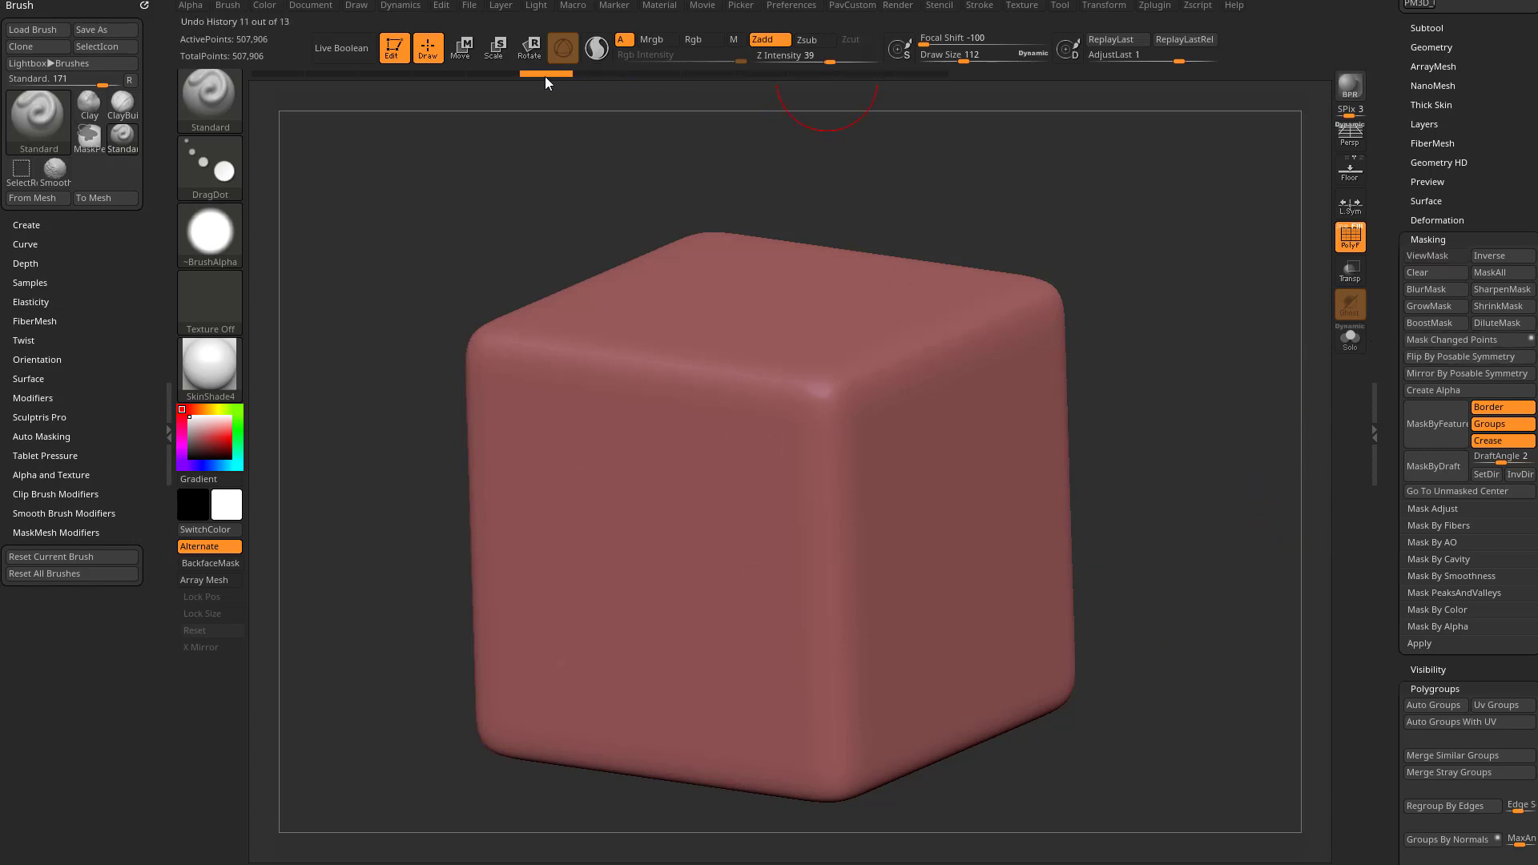
{"action": "left_click", "coordinate": [933, 73]}
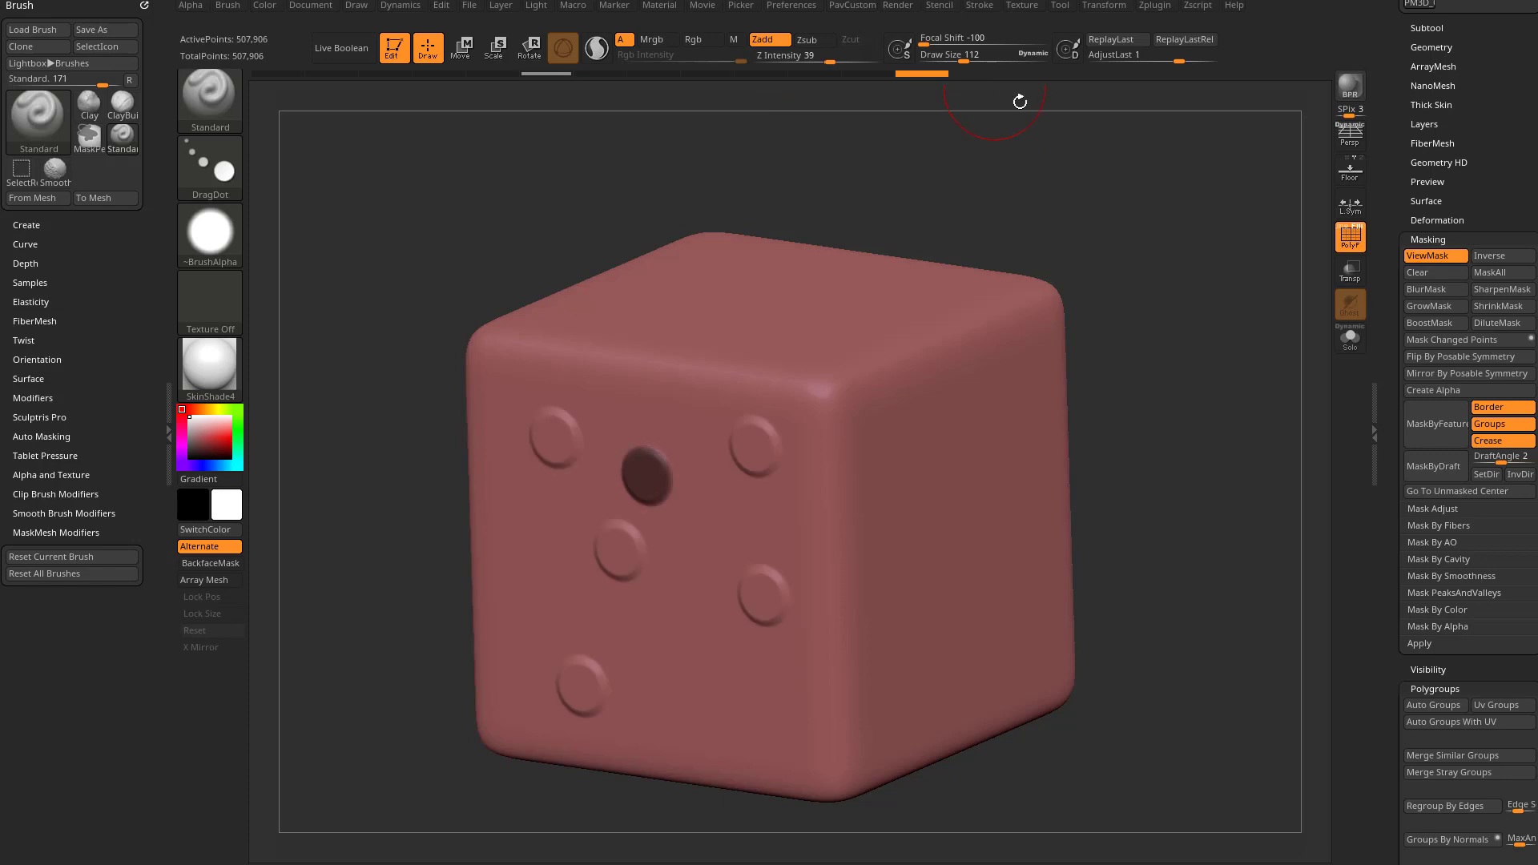
{"action": "left_click", "coordinate": [1452, 340]}
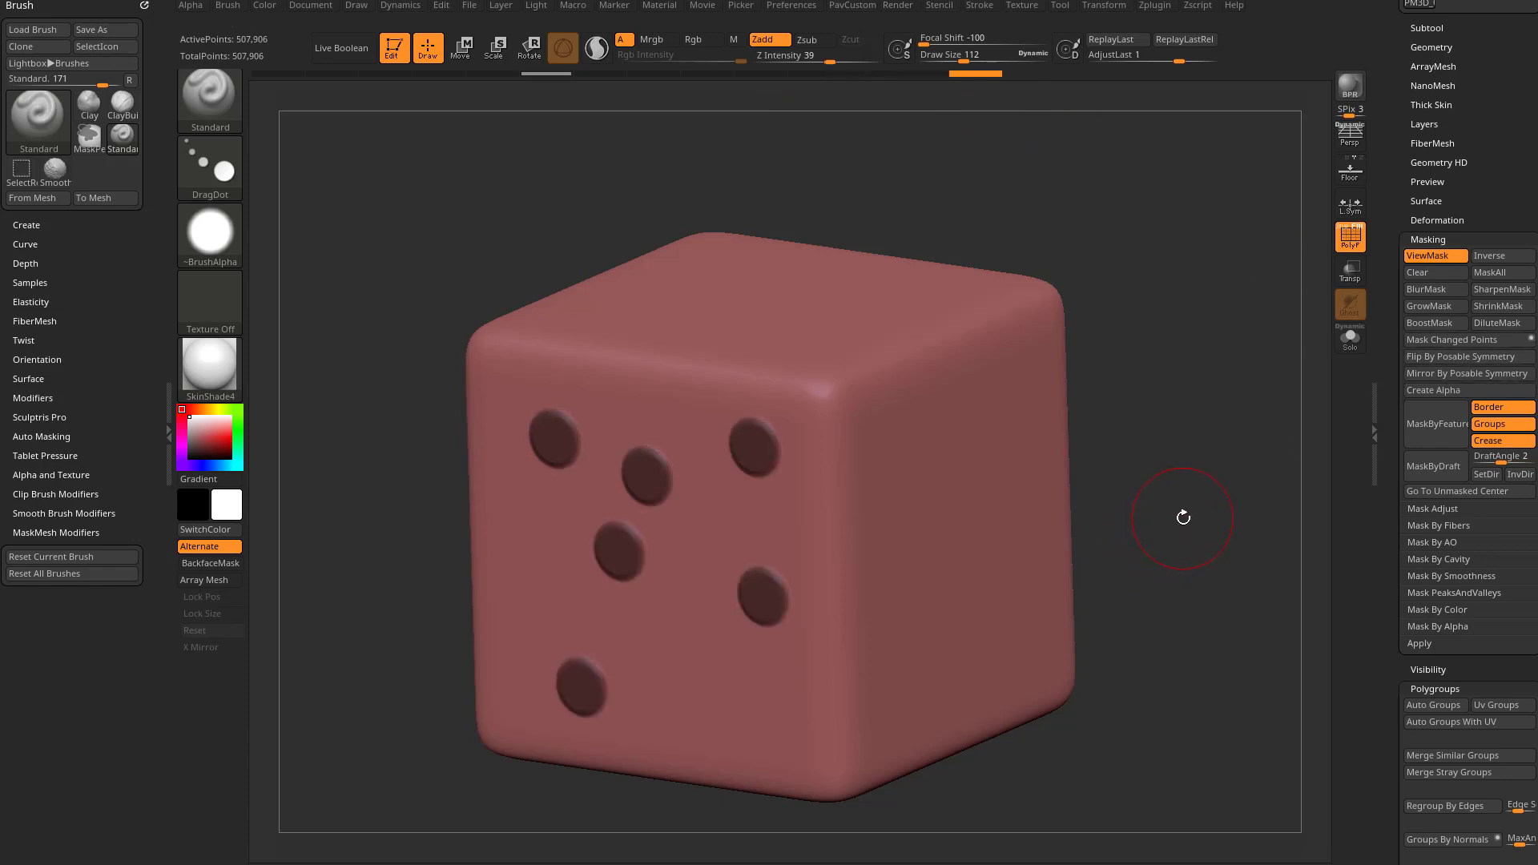
Place a large round stud on the cube's plain side face using a draw size of about 345, and apply Mask Changed Points
{"action": "left_click_drag", "start_coordinate": [1234, 432], "coordinate": [1223, 340]}
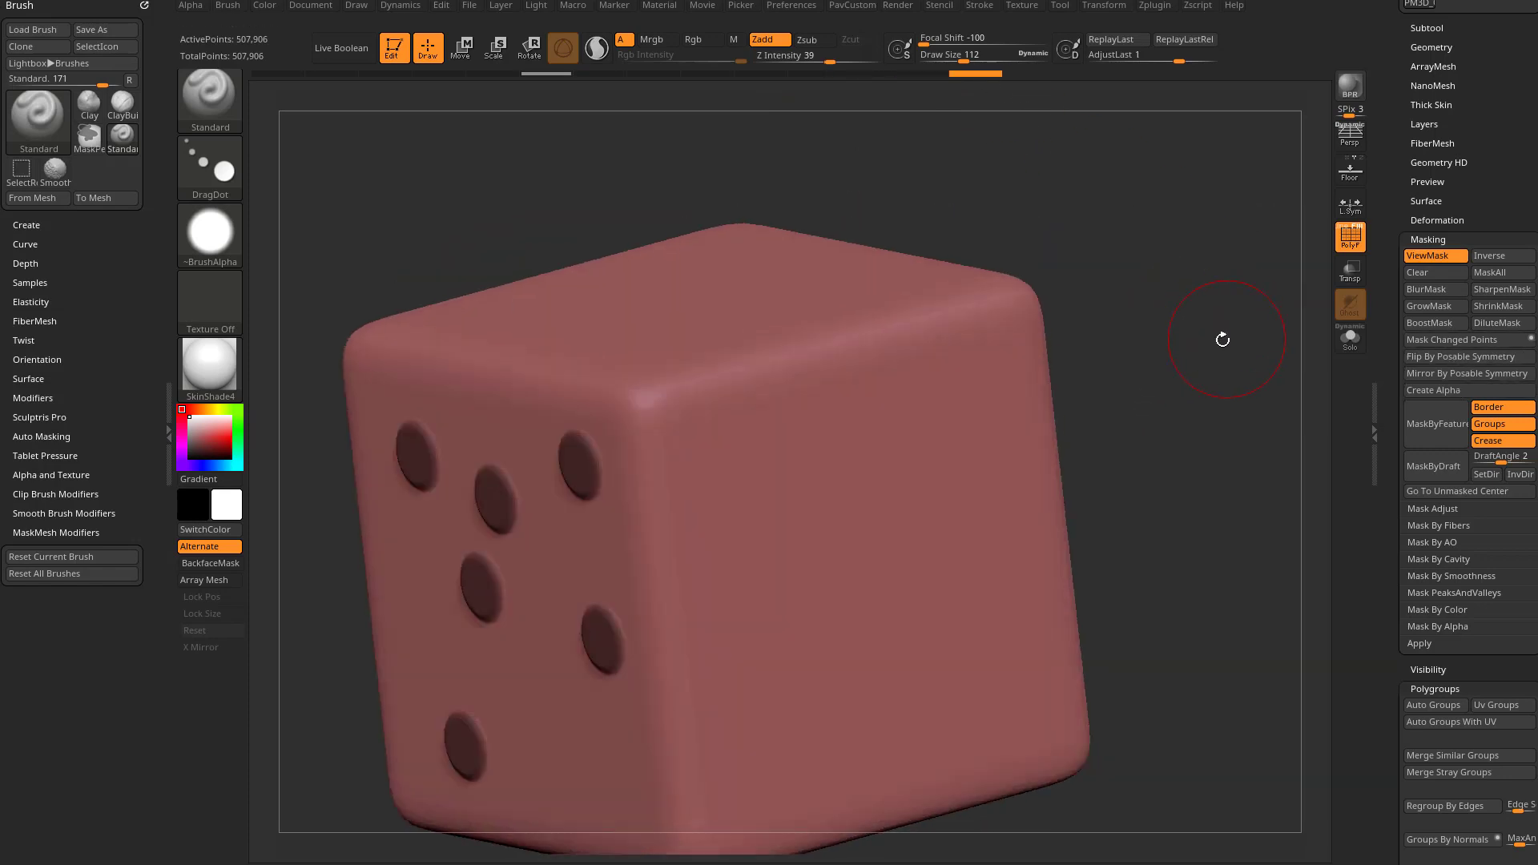
{"action": "key", "text": "s"}
{"action": "left_click_drag", "start_coordinate": [800, 546], "coordinate": [859, 563]}
{"action": "left_click_drag", "start_coordinate": [1116, 406], "coordinate": [1167, 378]}
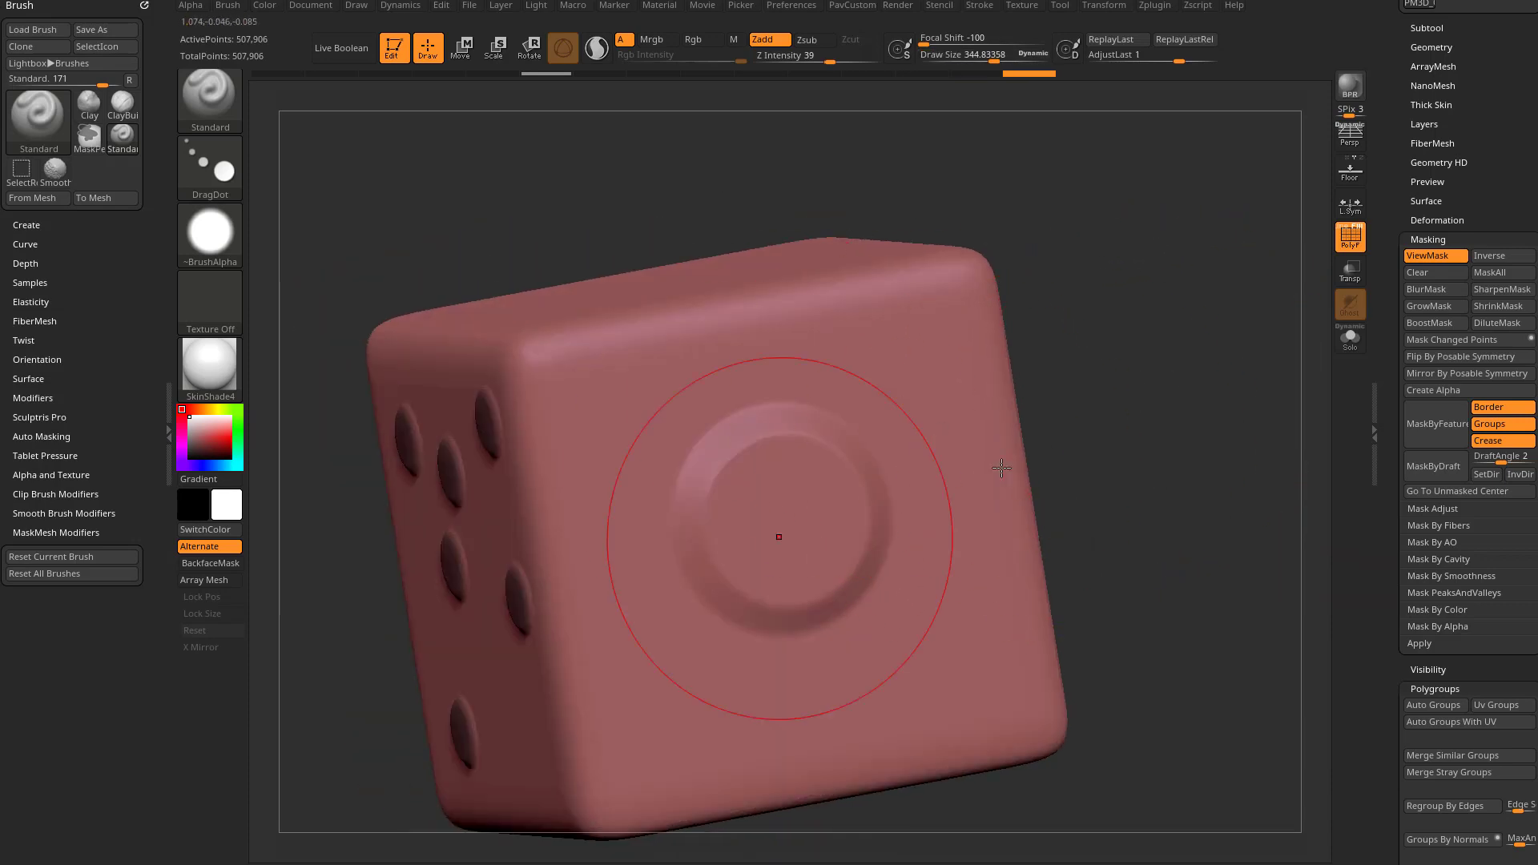
{"action": "left_click", "coordinate": [1450, 340]}
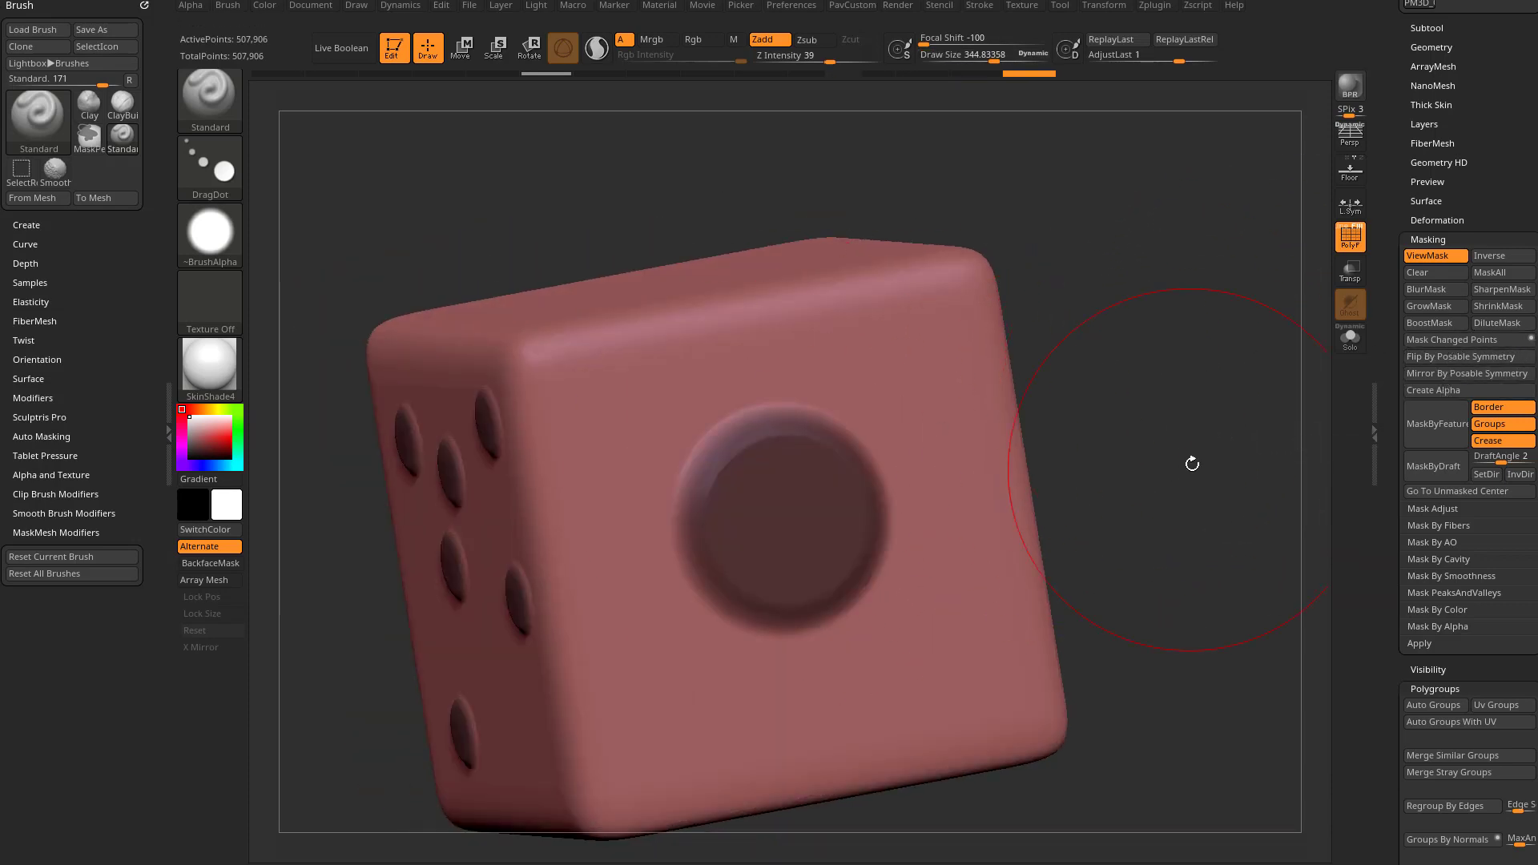
Clear the mask, rewind the undo history to before the large stud, redraw it on the side face and apply Mask Changed Points
{"action": "left_click_drag", "start_coordinate": [790, 141], "coordinate": [833, 160], "text": "ctrl"}
{"action": "left_click", "coordinate": [1004, 74]}
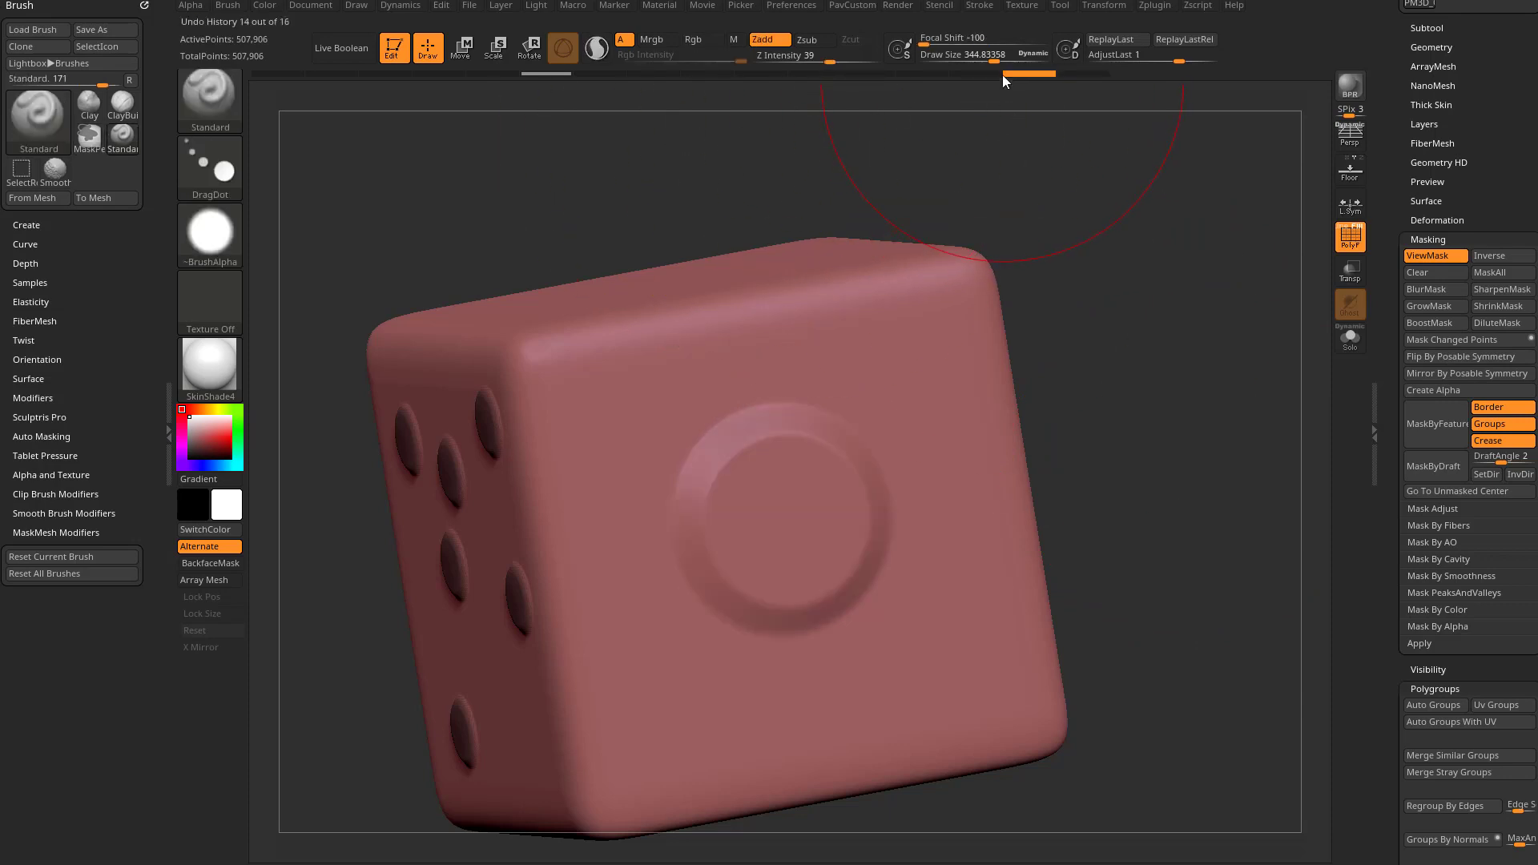
{"action": "left_click", "coordinate": [975, 76]}
{"action": "mouse_move", "coordinate": [974, 75]}
{"action": "left_mouse_down"}
{"action": "mouse_move", "coordinate": [1007, 74]}
{"action": "mouse_move", "coordinate": [532, 76]}
{"action": "mouse_move", "coordinate": [1047, 75]}
{"action": "mouse_move", "coordinate": [980, 78]}
{"action": "left_mouse_up"}
{"action": "mouse_move", "coordinate": [802, 535]}
{"action": "left_mouse_down"}
{"action": "mouse_move", "coordinate": [796, 565]}
{"action": "mouse_move", "coordinate": [781, 552]}
{"action": "left_mouse_up"}
{"action": "left_click_drag", "start_coordinate": [1168, 288], "coordinate": [1226, 490], "text": "ctrl"}
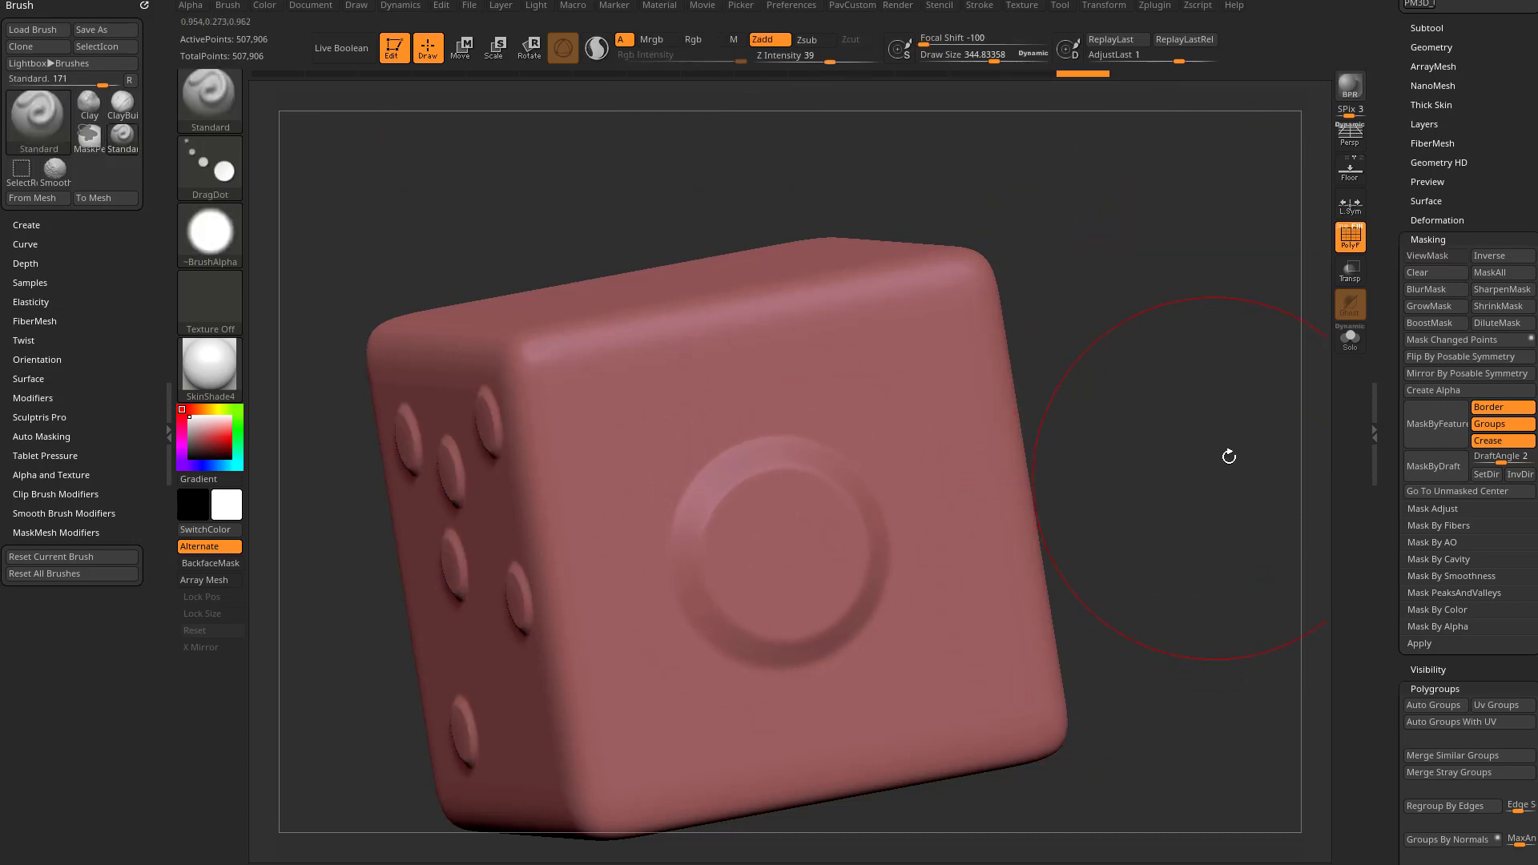
{"action": "key", "text": "ctrl+z"}
{"action": "left_click", "coordinate": [1435, 343]}
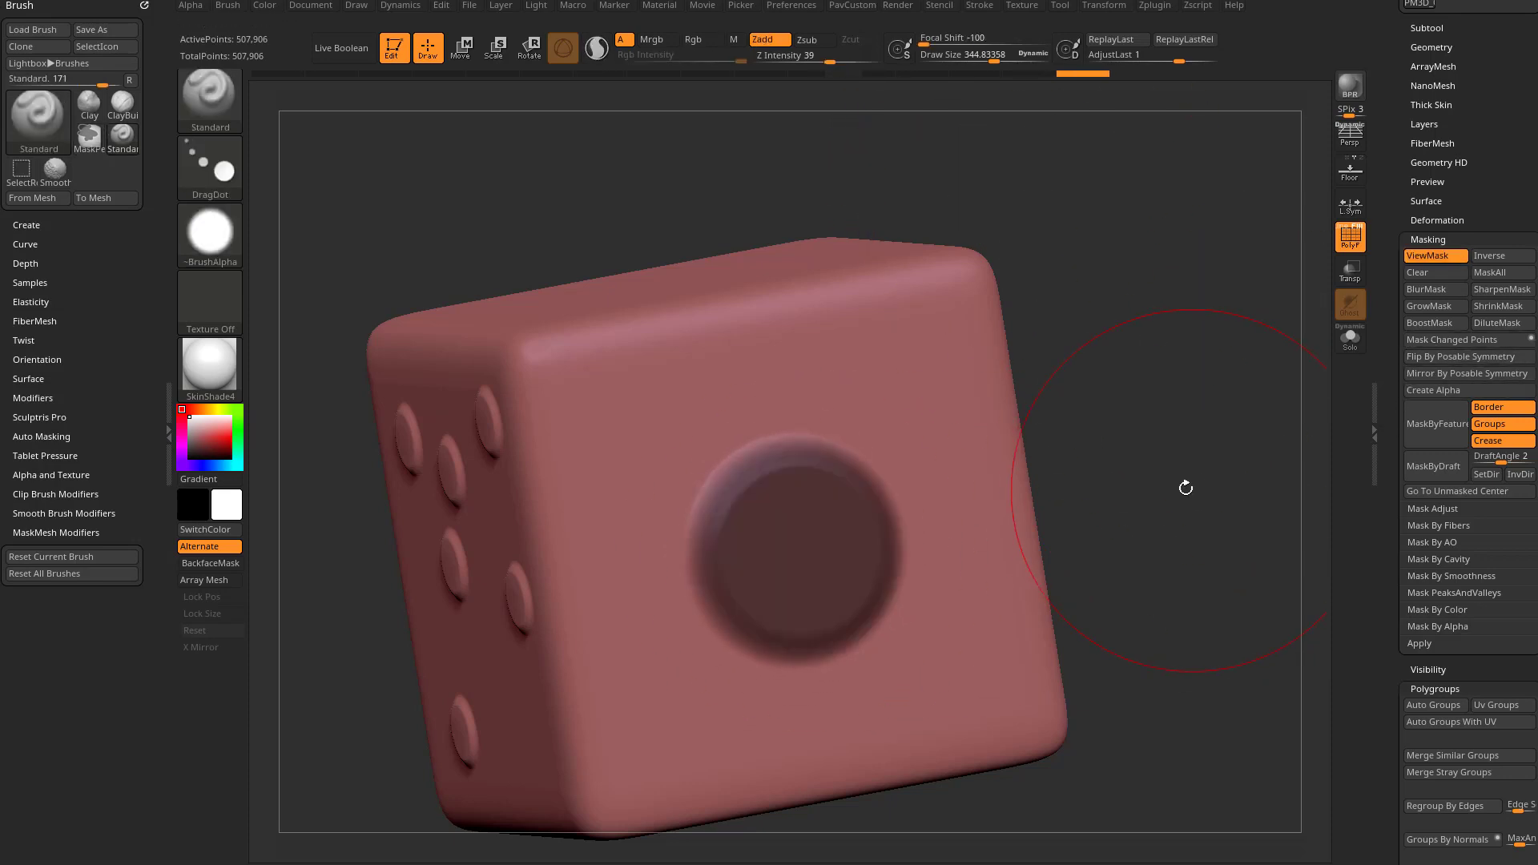
Reduce the draw size to about 59 and invert the mask so only the large stud is editable
{"action": "mouse_move", "coordinate": [1206, 449]}
{"action": "left_mouse_down", "text": "alt"}
{"action": "mouse_move", "coordinate": [1057, 370]}
{"action": "mouse_move", "coordinate": [994, 426]}
{"action": "left_mouse_up", "text": "alt"}
{"action": "key", "text": "s"}
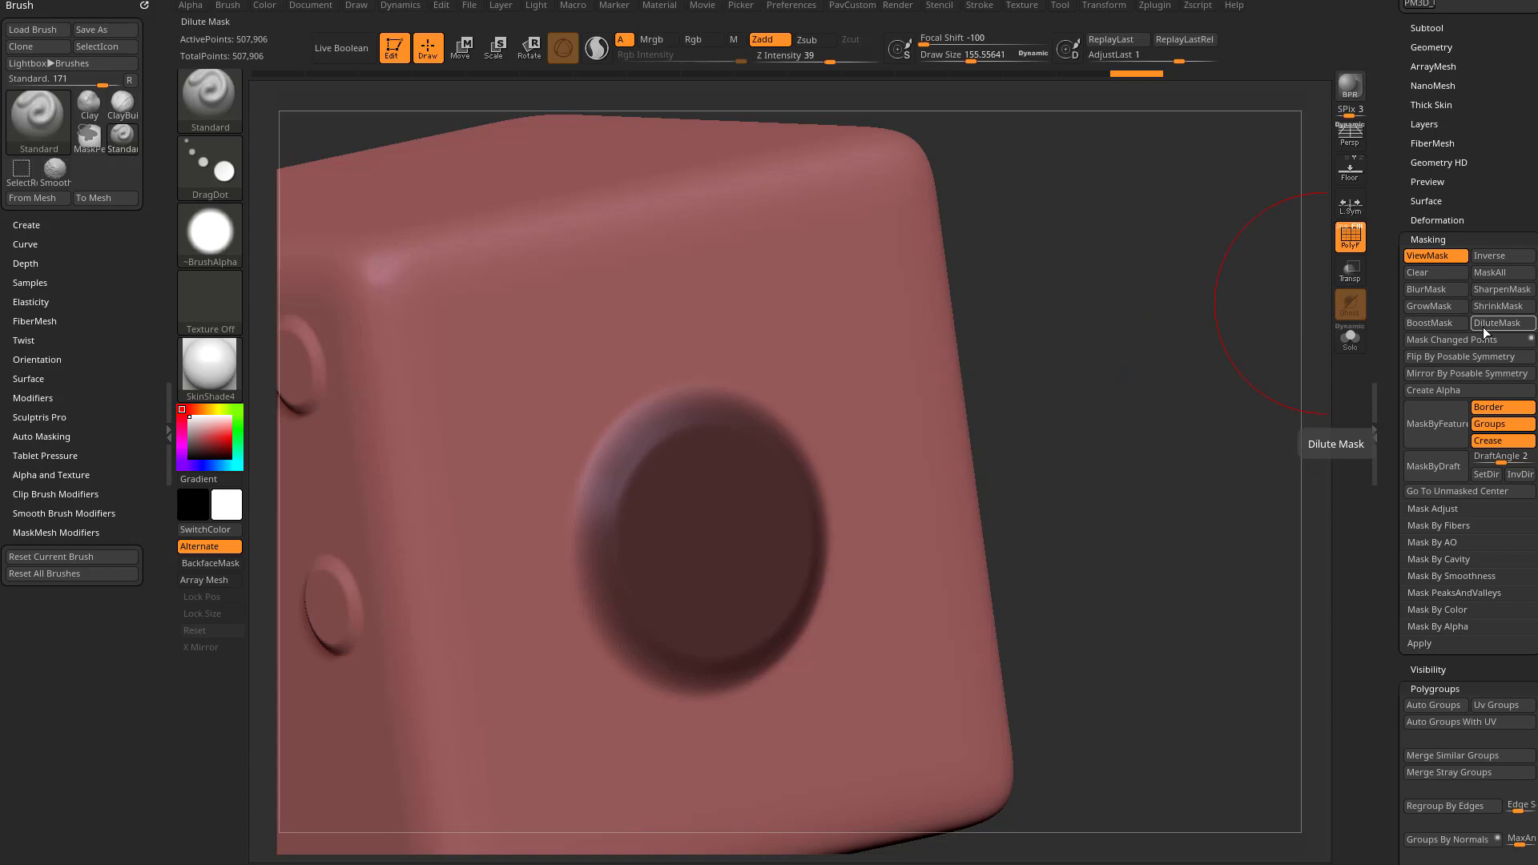
{"action": "key", "text": "s"}
{"action": "left_click_drag", "start_coordinate": [1144, 410], "coordinate": [1112, 415]}
{"action": "left_click_drag", "start_coordinate": [1135, 410], "coordinate": [1125, 421]}
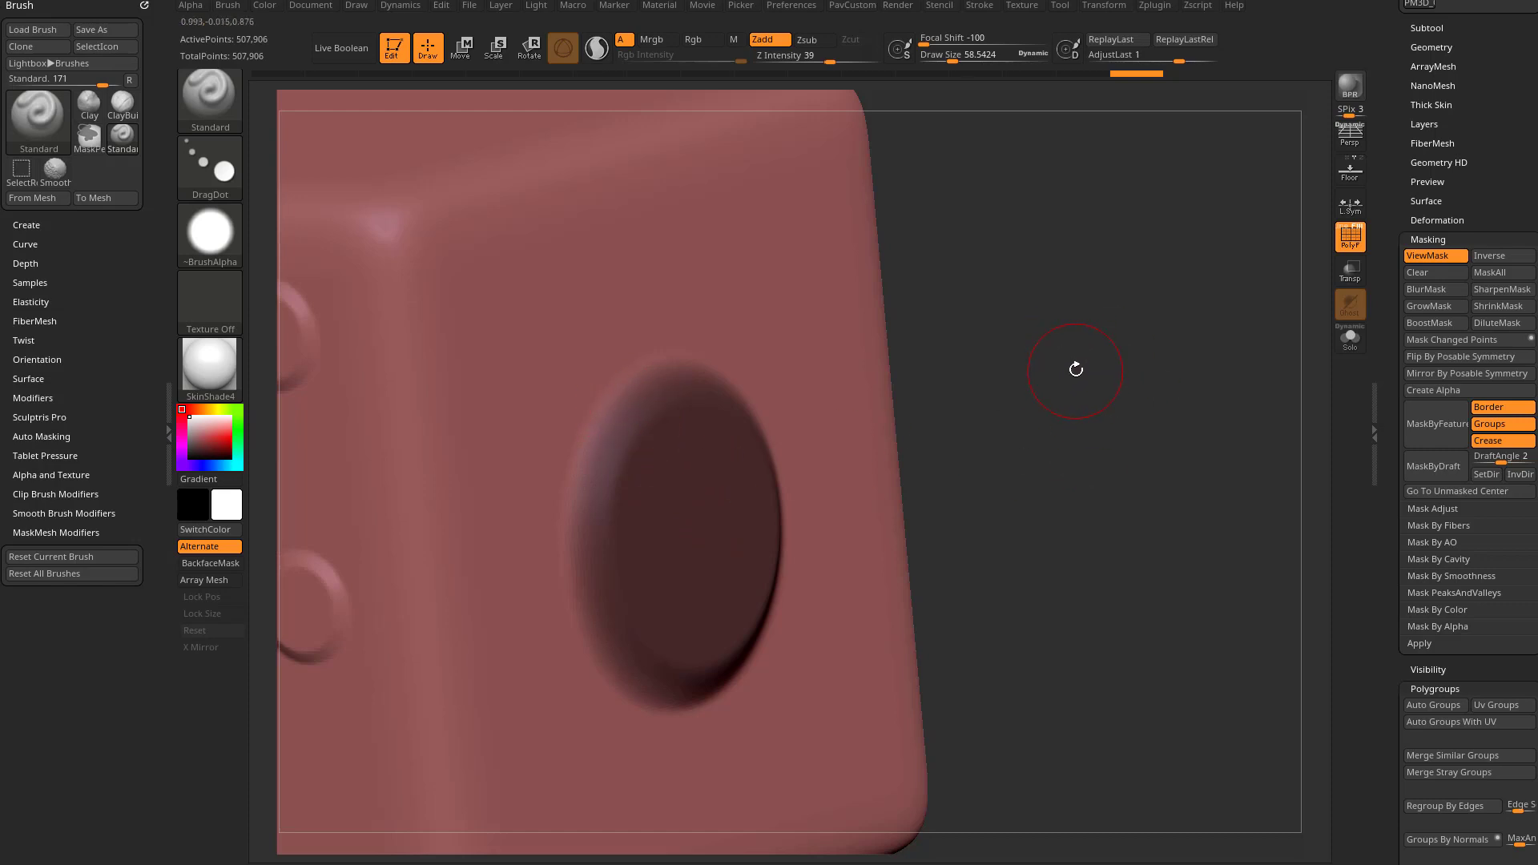
{"action": "left_click", "coordinate": [1041, 371], "text": "ctrl"}
Try the Inflate deformation on the unmasked stud and undo it
{"action": "left_click_drag", "start_coordinate": [1382, 514], "coordinate": [1378, 298]}
{"action": "left_click", "coordinate": [1375, 401]}
{"action": "left_click_drag", "start_coordinate": [1404, 409], "coordinate": [1403, 581]}
{"action": "left_click_drag", "start_coordinate": [1405, 261], "coordinate": [1410, 659]}
{"action": "left_click", "coordinate": [1419, 324]}
{"action": "left_click_drag", "start_coordinate": [1394, 392], "coordinate": [1393, 280]}
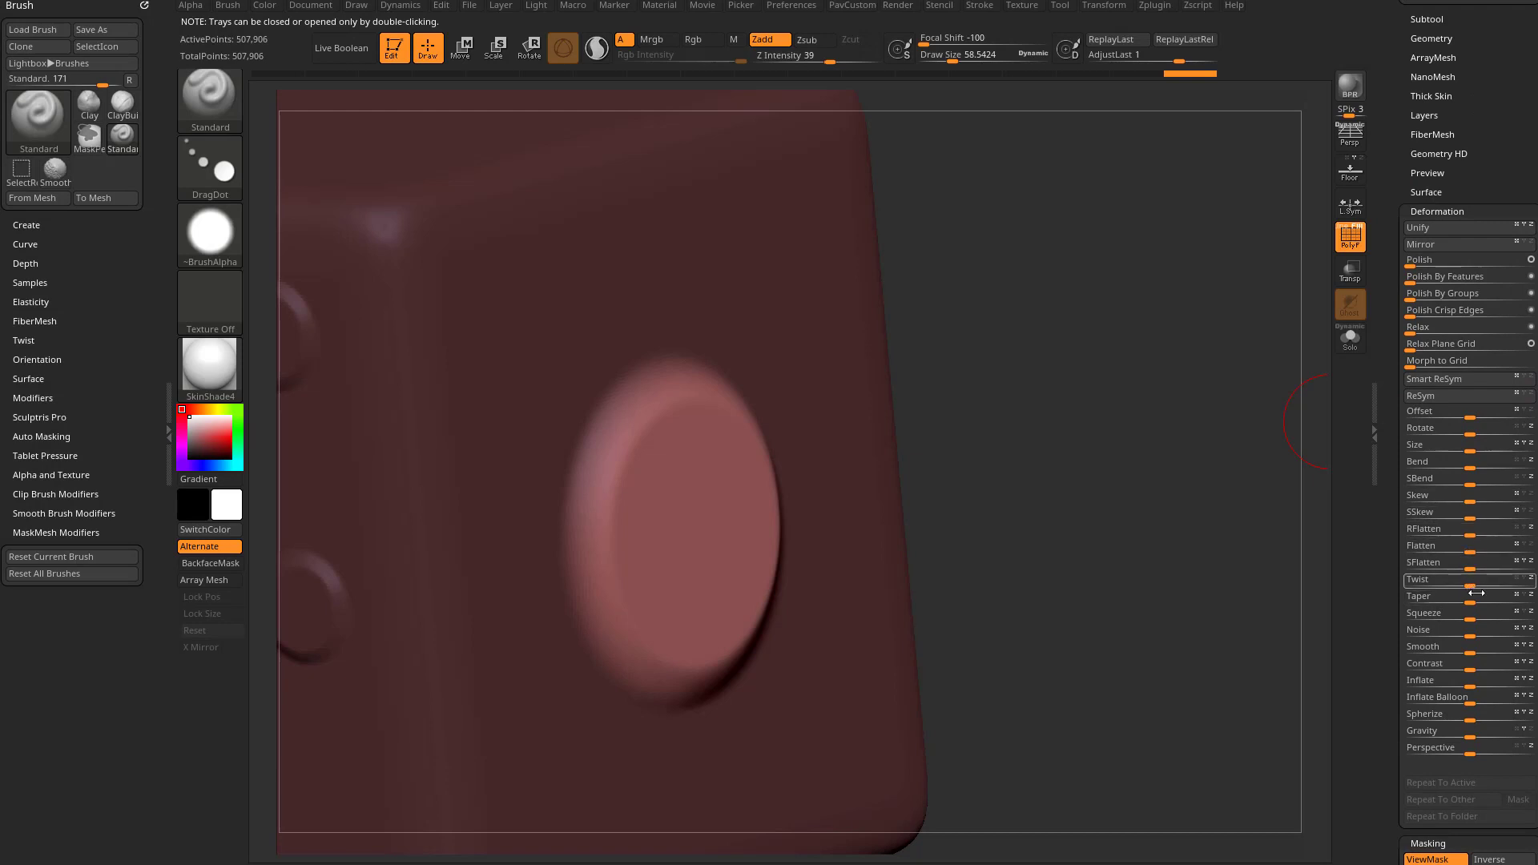
{"action": "left_click_drag", "start_coordinate": [1470, 687], "coordinate": [1411, 694]}
{"action": "key", "text": "ctrl+z"}
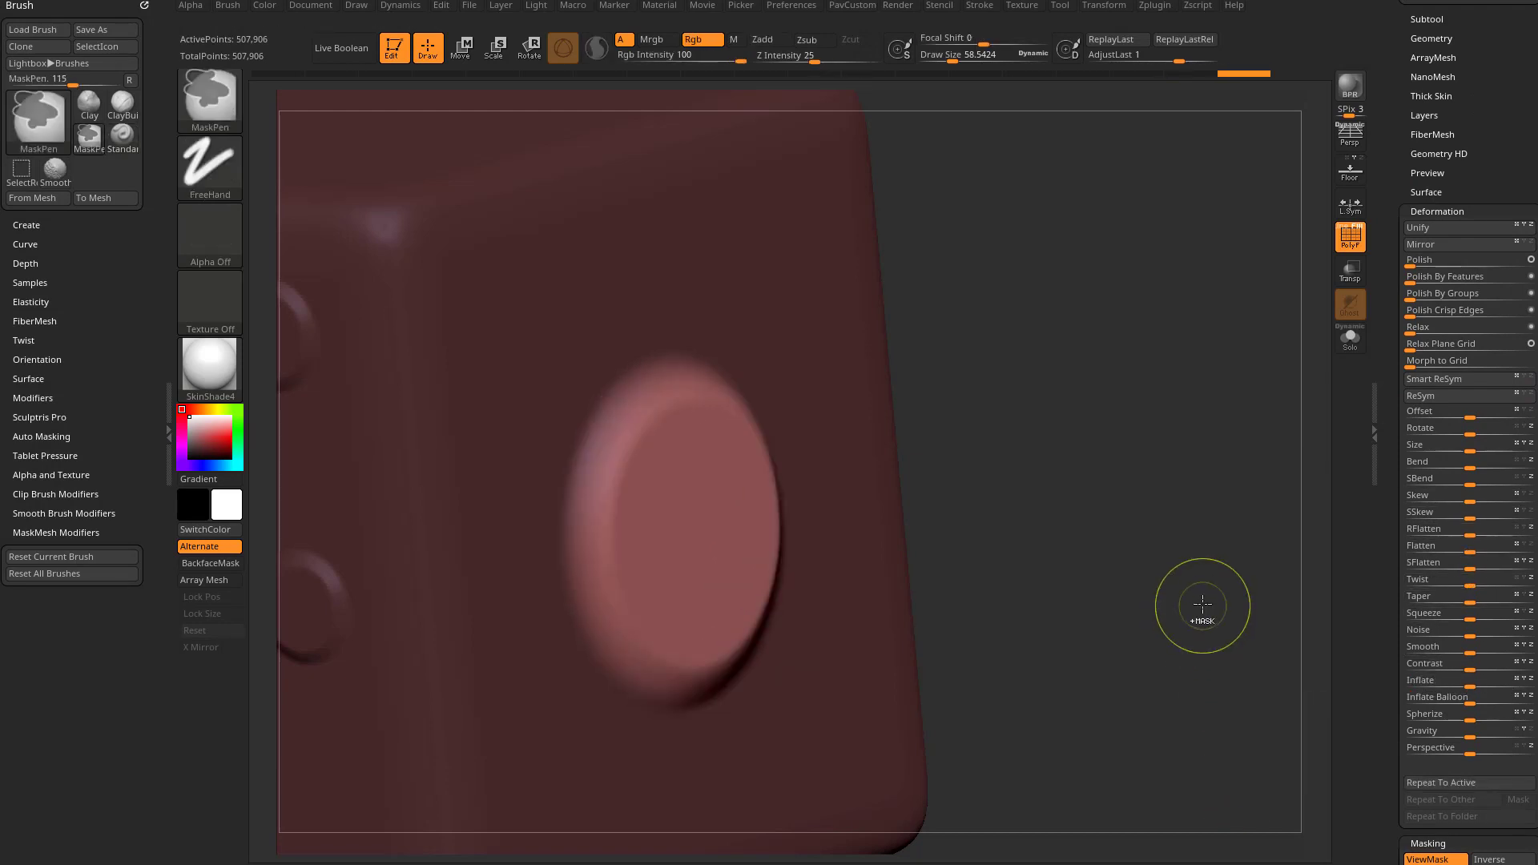
Clear the mask, return to the Masking settings and rewind the undo history to the softly masked large stud
{"action": "left_click_drag", "start_coordinate": [1090, 389], "coordinate": [1203, 572], "text": "ctrl"}
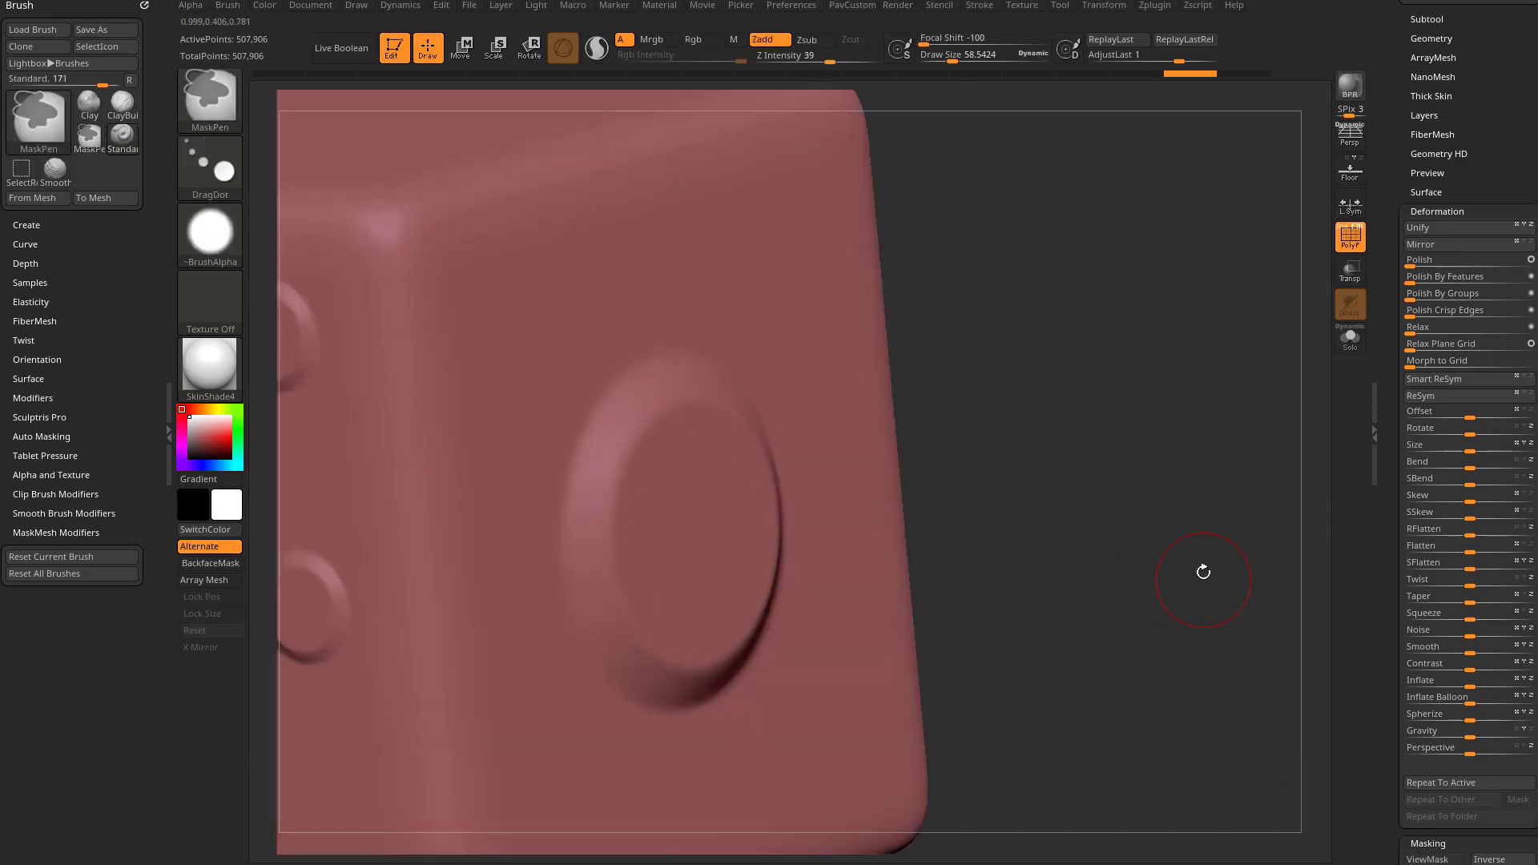
{"action": "scroll", "coordinate": [1381, 510], "scroll_direction": "up", "scroll_amount": 5}
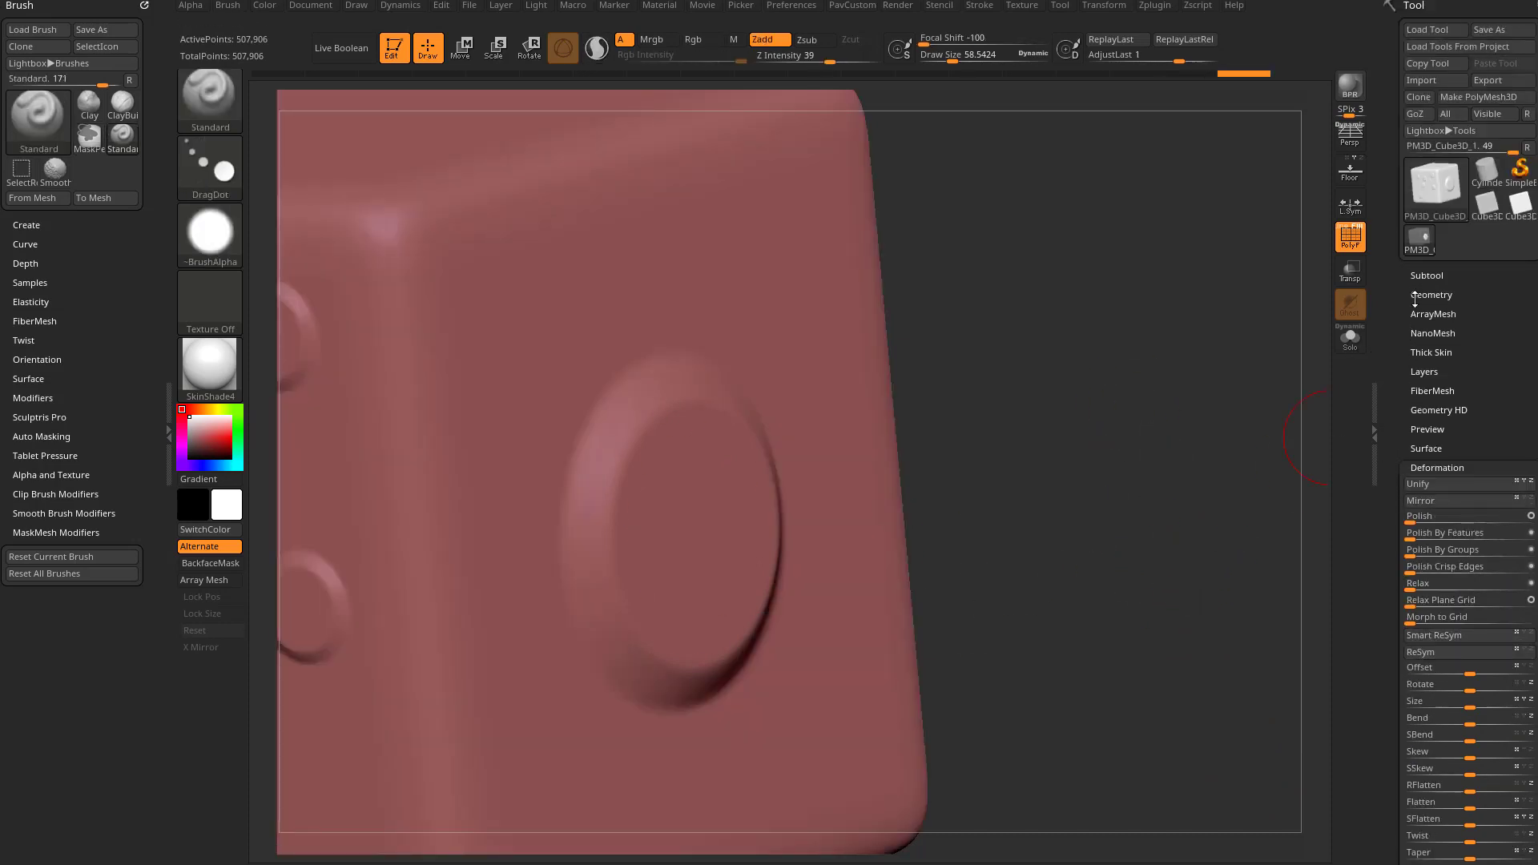
{"action": "left_click", "coordinate": [1426, 468]}
{"action": "left_click_drag", "start_coordinate": [1394, 484], "coordinate": [1394, 230]}
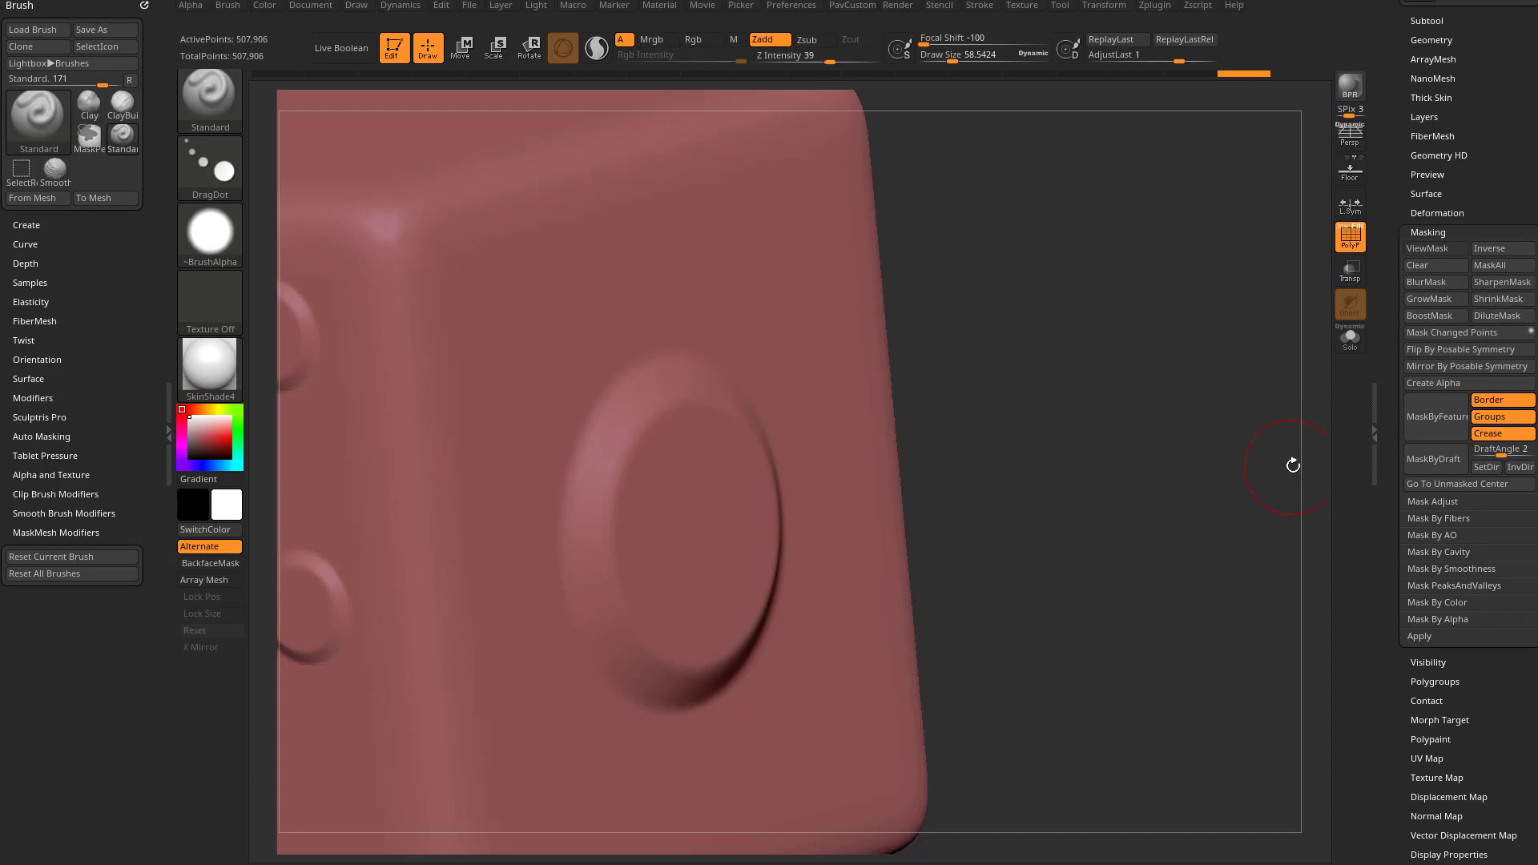
{"action": "left_click_drag", "start_coordinate": [1210, 461], "coordinate": [1258, 438]}
{"action": "left_click", "coordinate": [1139, 74]}
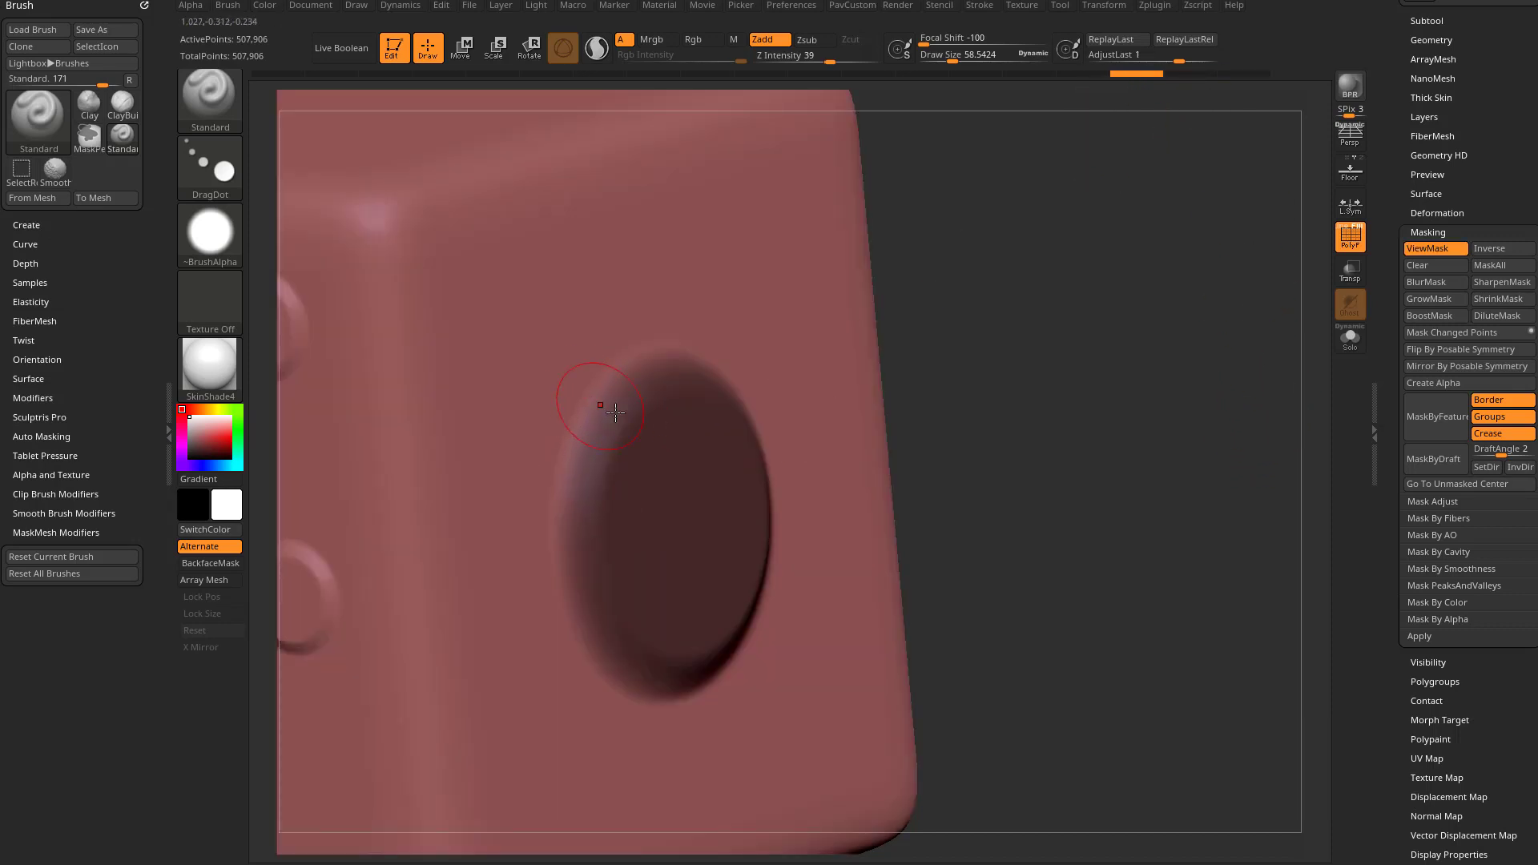
Try sharpening the large stud's mask and undo back to the soft mask
{"action": "left_click", "coordinate": [1496, 282]}
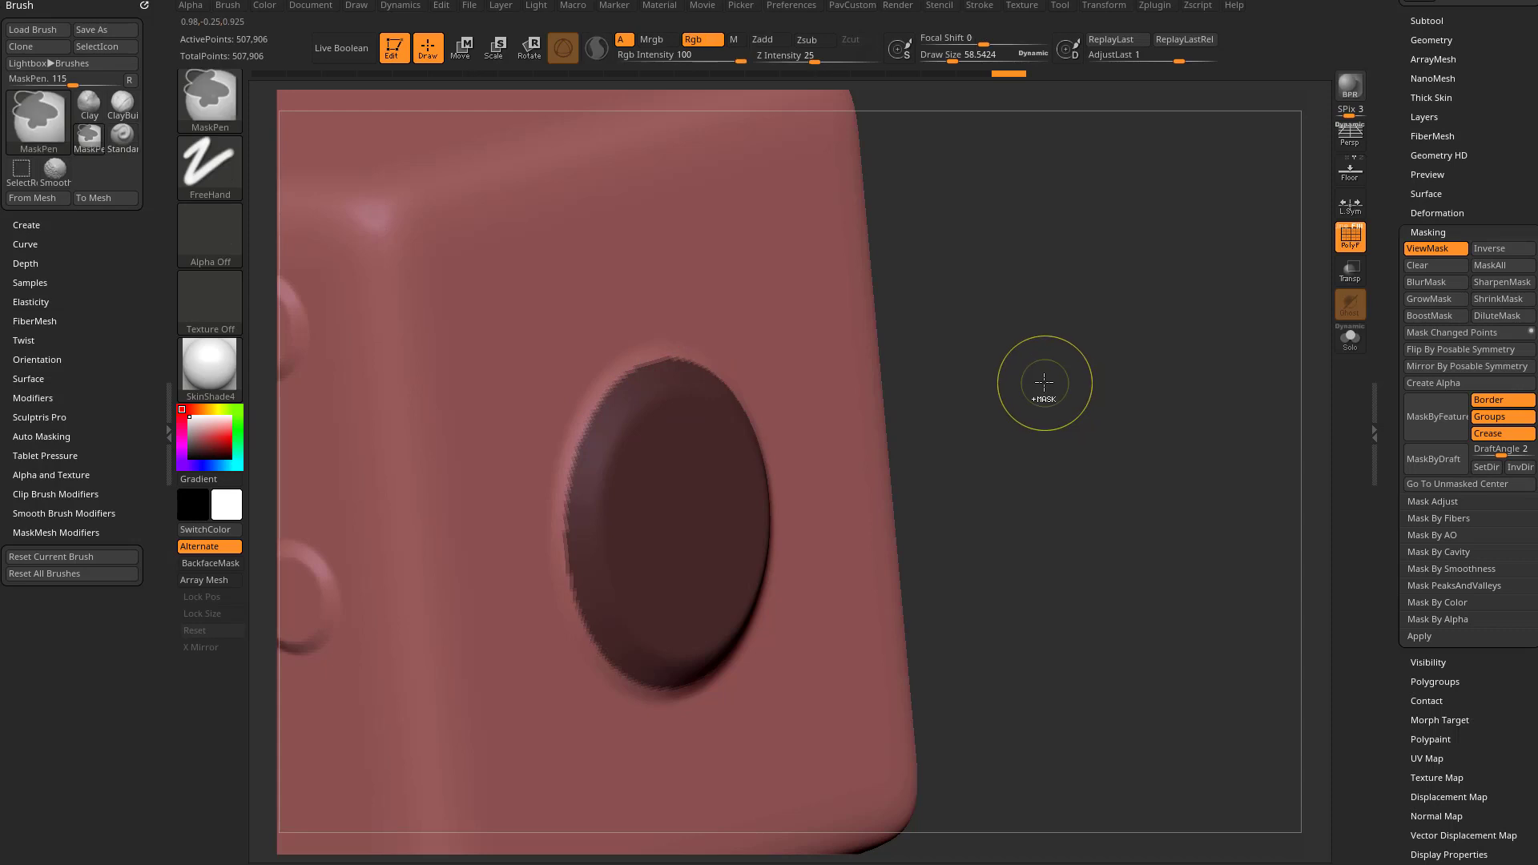
{"action": "key", "text": "ctrl+z"}
{"action": "key", "text": "ctrl+z"}
{"action": "key", "text": "ctrl+z"}
{"action": "key", "text": "ctrl+z"}
{"action": "key", "text": "ctrl+z"}
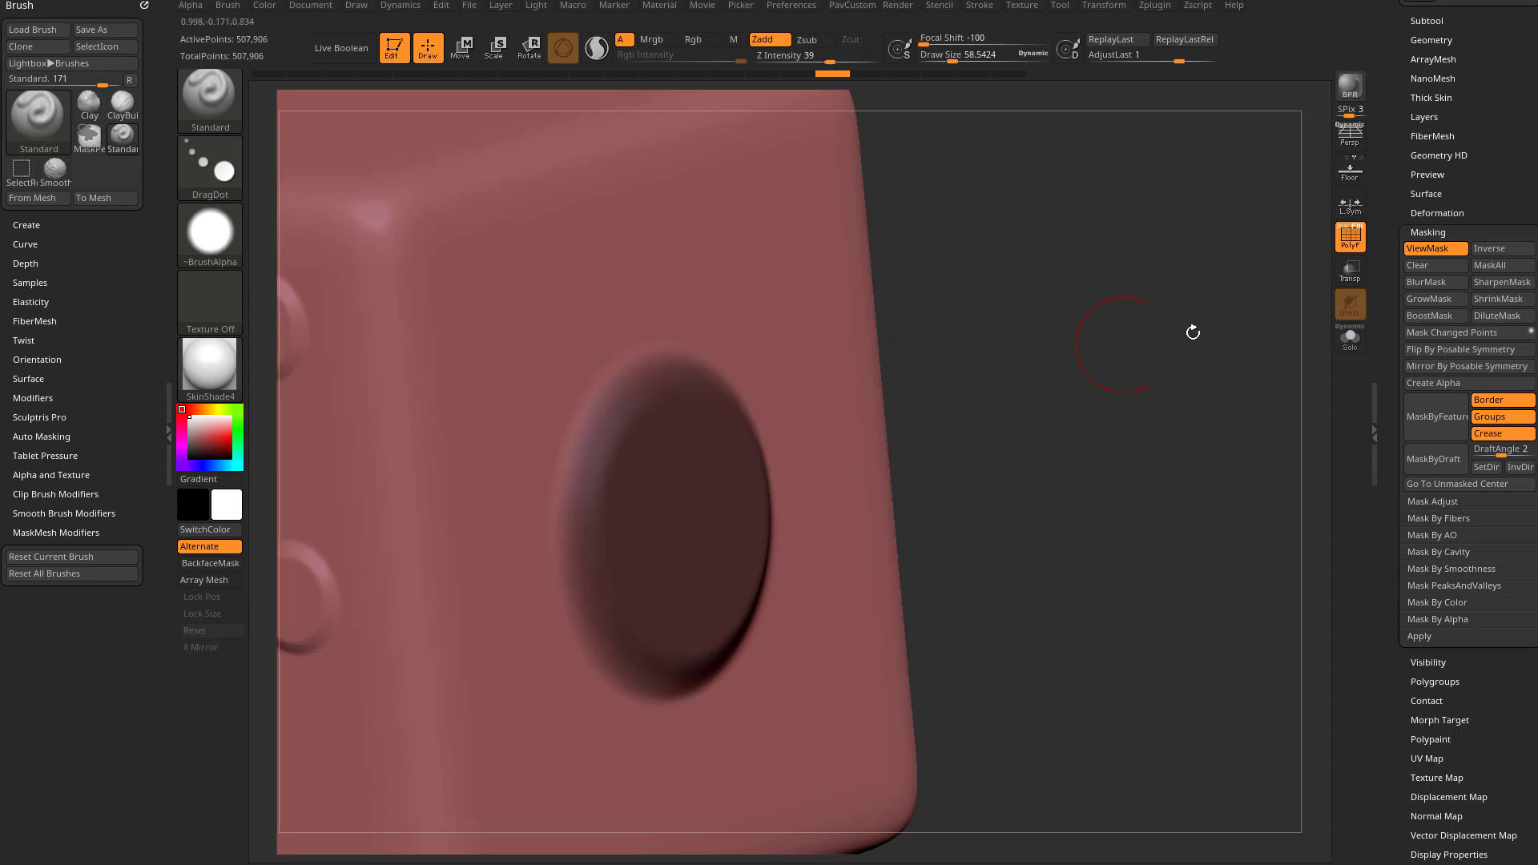
Apply Boost Mask repeatedly to the large stud until its soft edge is fully masked
{"action": "left_click", "coordinate": [1423, 316]}
{"action": "left_click", "coordinate": [1423, 315]}
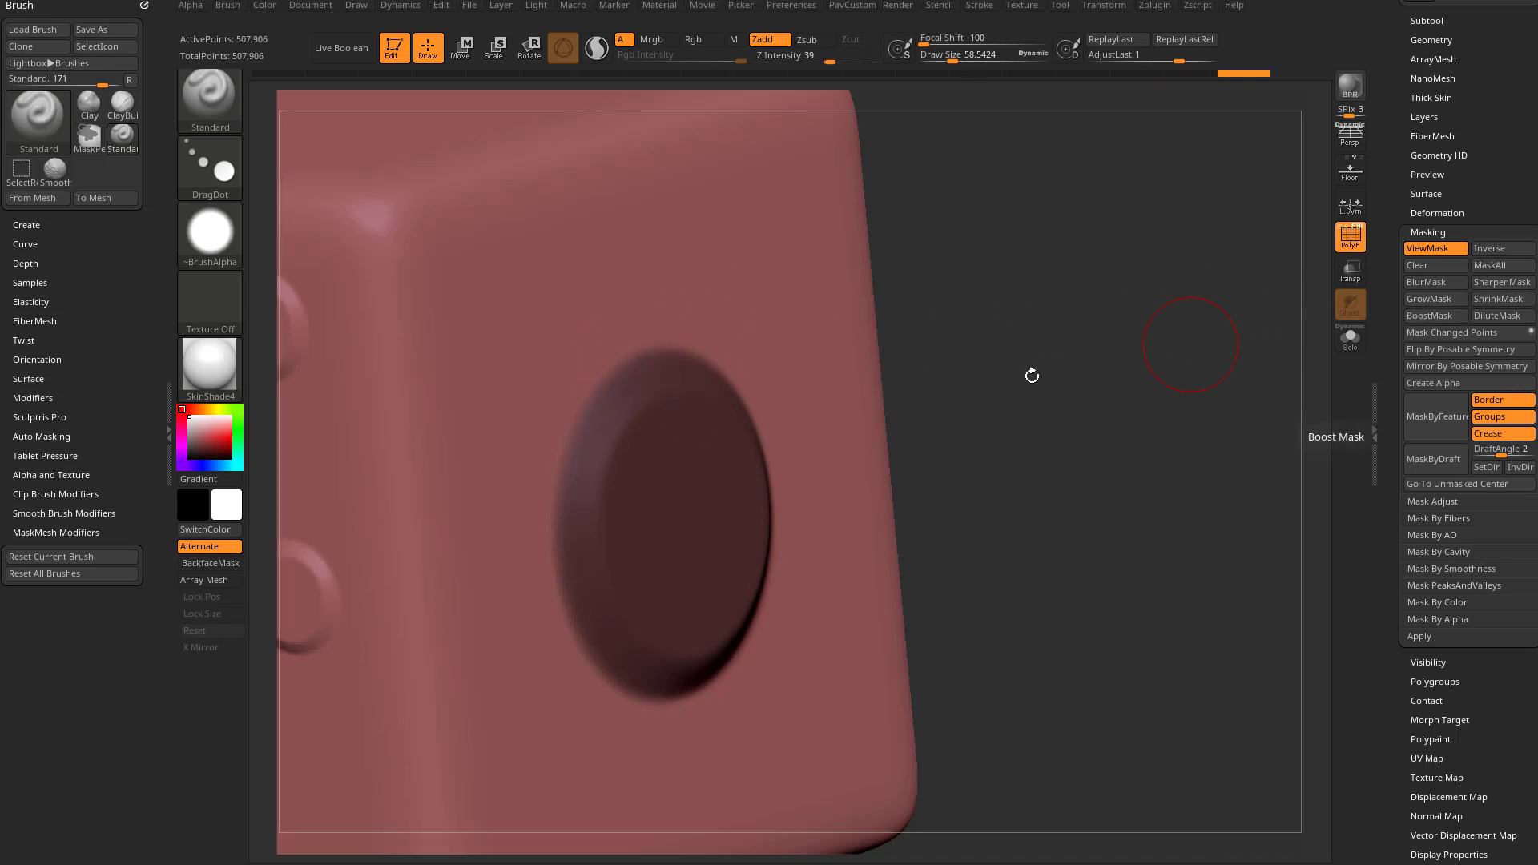
{"action": "left_click", "coordinate": [1422, 316]}
{"action": "left_click", "coordinate": [1420, 316]}
{"action": "left_click", "coordinate": [1419, 315]}
{"action": "left_click", "coordinate": [1419, 314]}
{"action": "left_click", "coordinate": [1418, 315]}
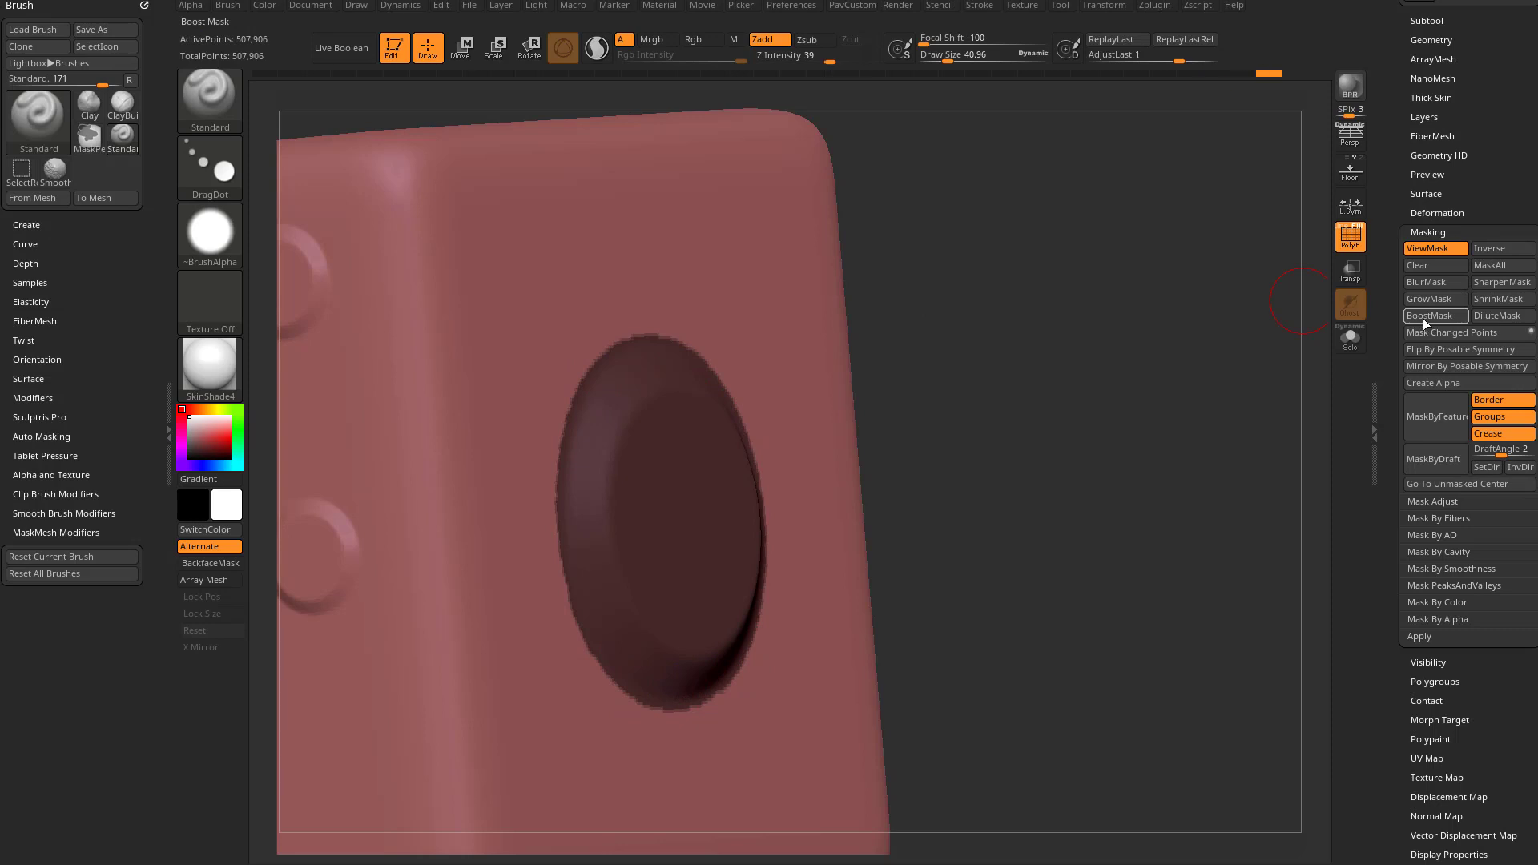
Grow the boosted mask around the large stud once and sharpen its edge
{"action": "left_click_drag", "start_coordinate": [917, 351], "coordinate": [771, 399]}
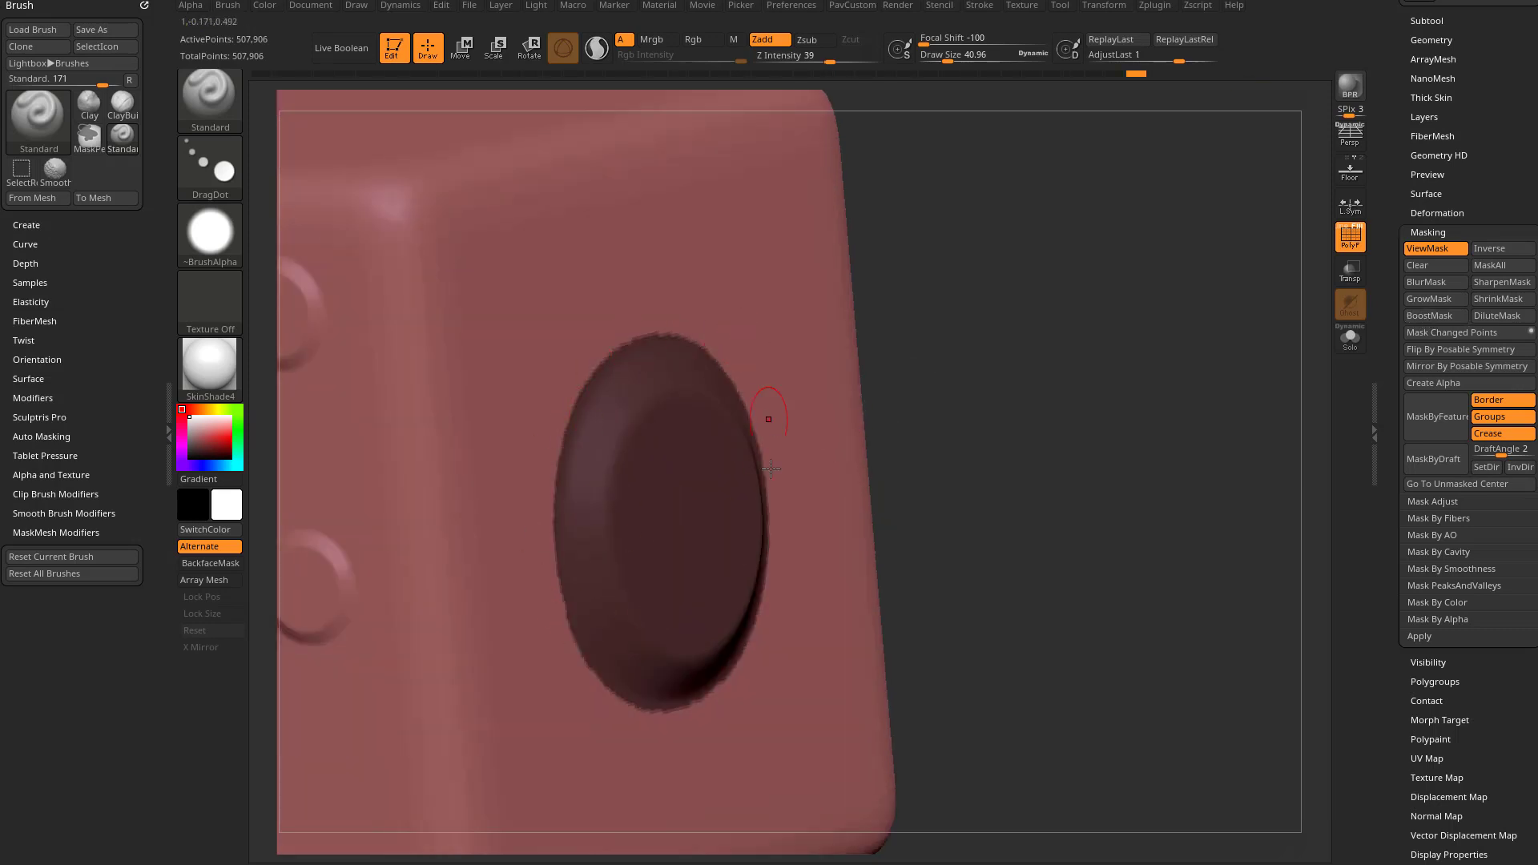
{"action": "left_click", "coordinate": [1424, 301]}
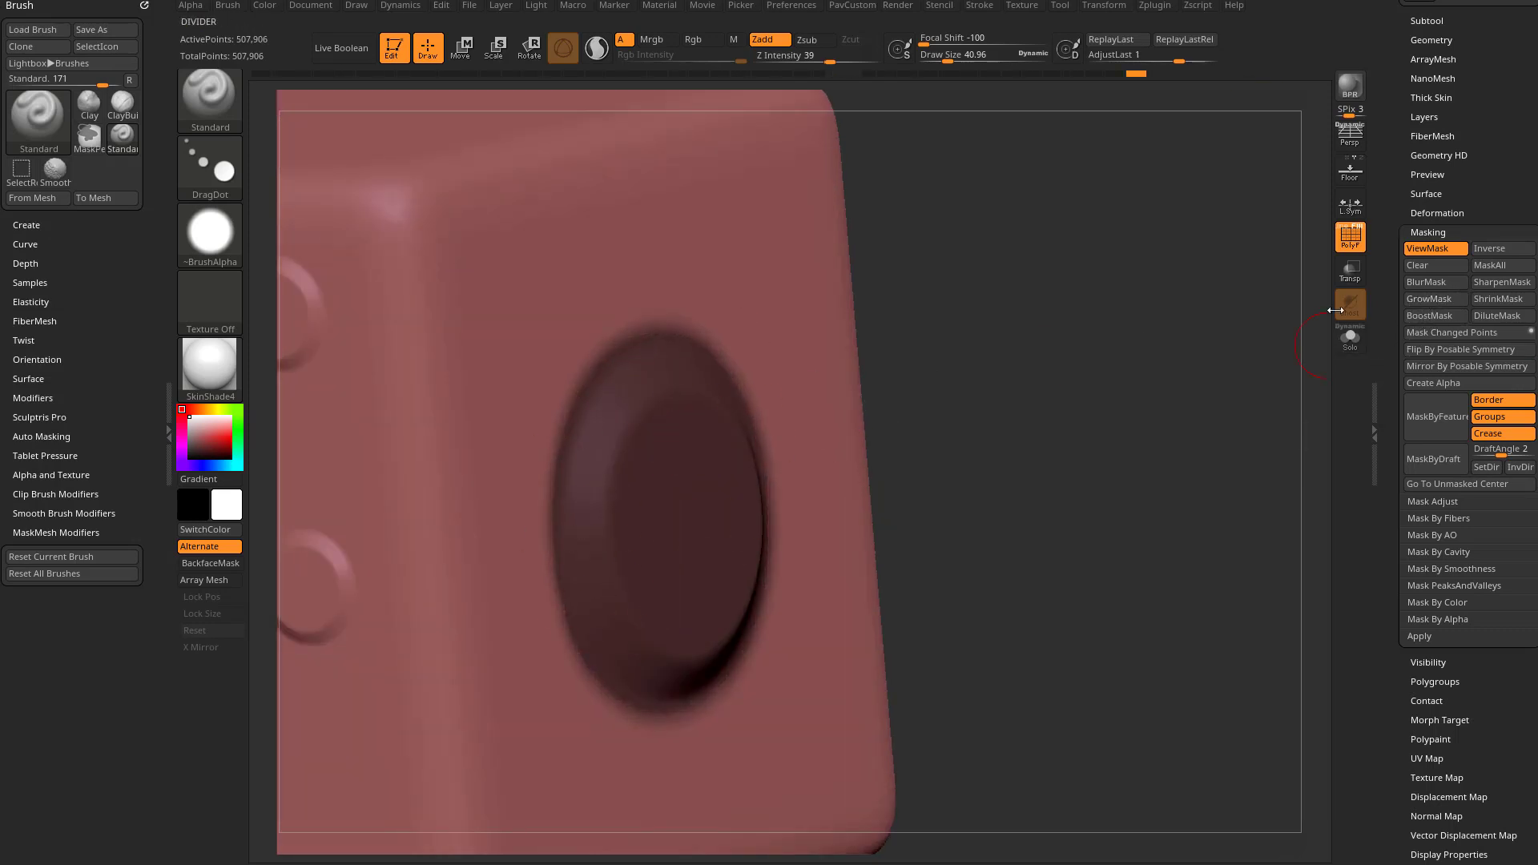
{"action": "left_click", "coordinate": [1110, 347], "text": "ctrl+alt"}
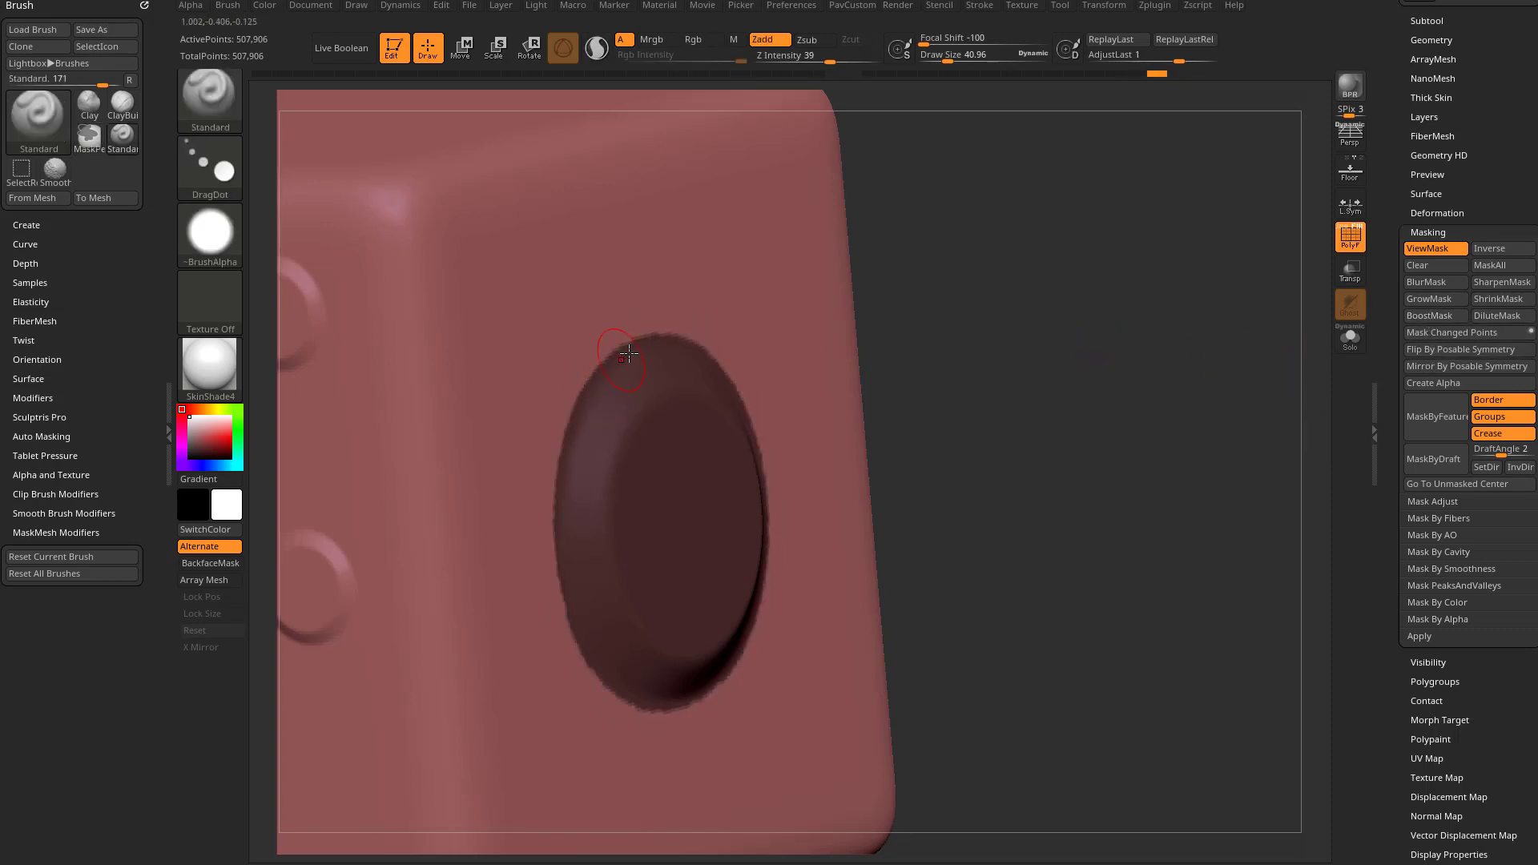
{"action": "left_click_drag", "start_coordinate": [1054, 443], "coordinate": [1041, 304], "text": "alt"}
{"action": "left_click_drag", "start_coordinate": [1041, 305], "coordinate": [852, 395]}
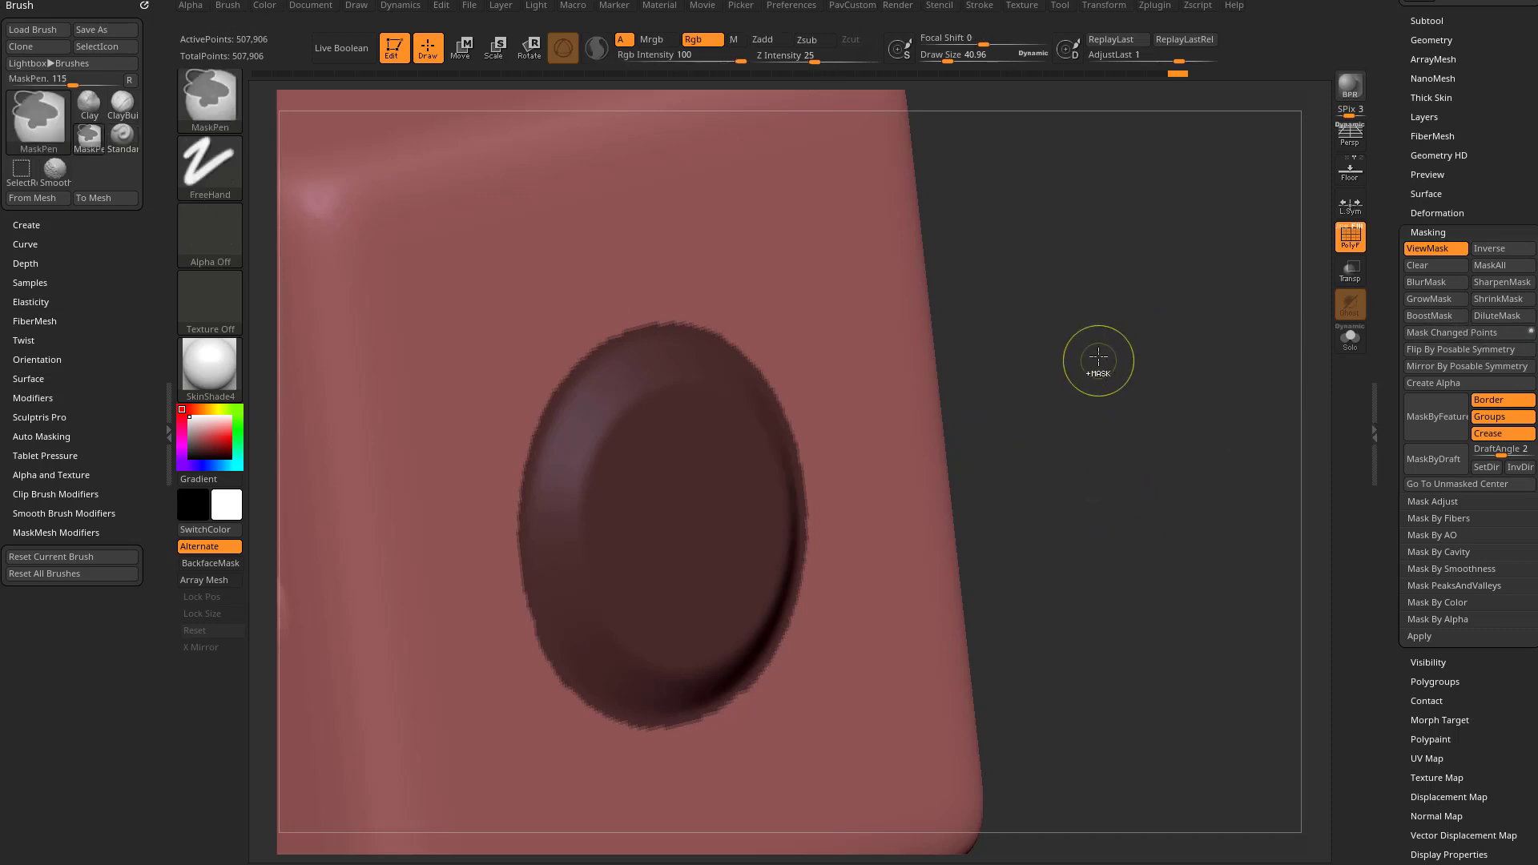
Clear the large stud's mask and rewind the undo history to before that stud was placed
{"action": "left_click_drag", "start_coordinate": [1102, 354], "coordinate": [1178, 513], "text": "ctrl"}
{"action": "right_click_drag", "start_coordinate": [1171, 495], "coordinate": [1153, 474], "text": "ctrl"}
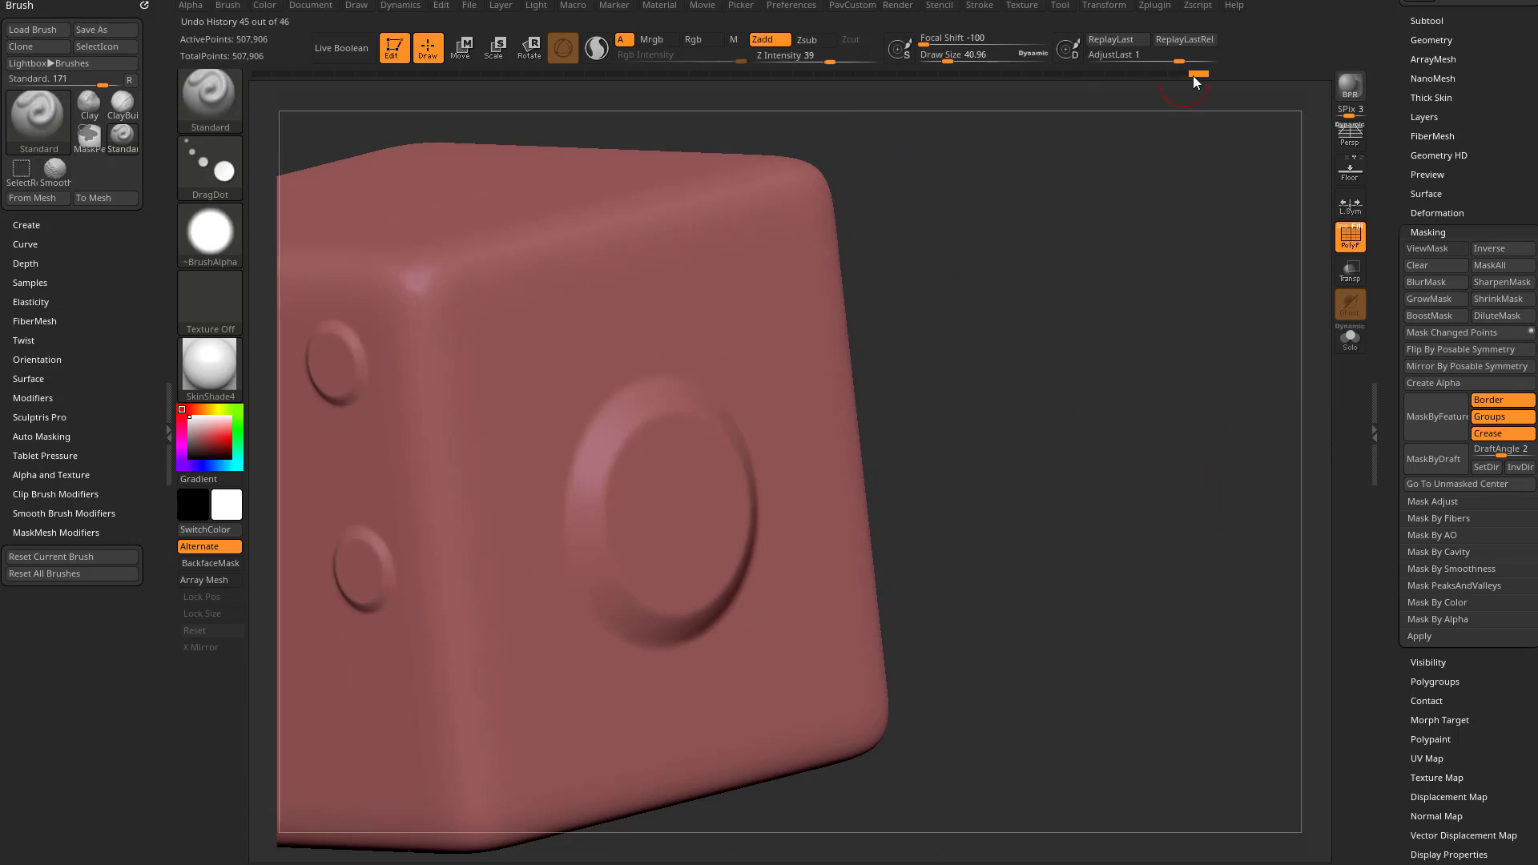
{"action": "left_click_drag", "start_coordinate": [1196, 74], "coordinate": [1175, 73]}
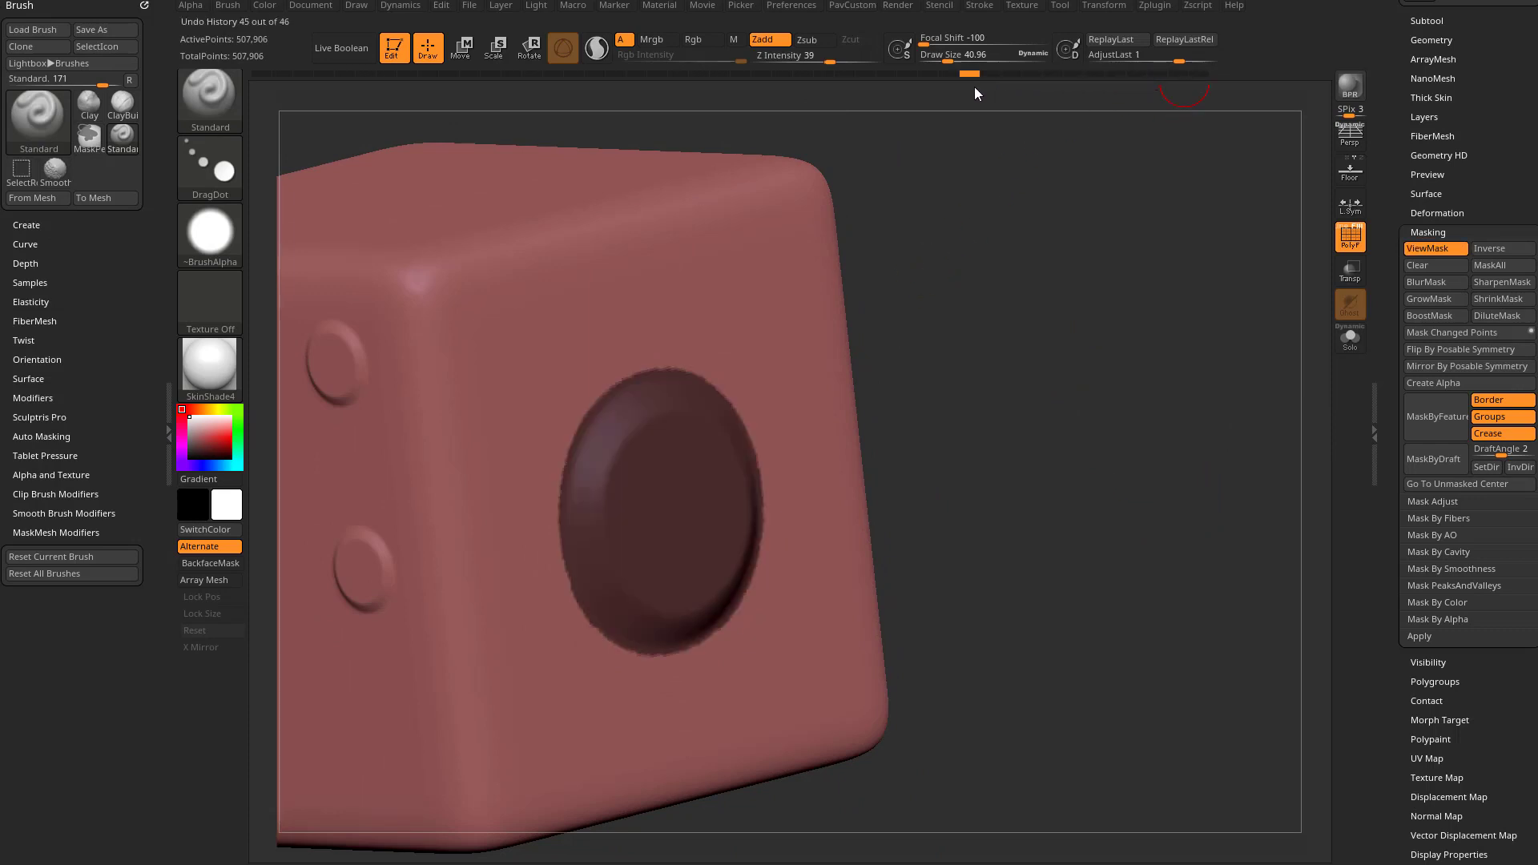
{"action": "left_click_drag", "start_coordinate": [879, 93], "coordinate": [539, 103]}
{"action": "key", "text": "ctrl+h"}
Place a smaller round stud on the side face with a reduced brush size and apply Mask Changed Points
{"action": "key", "text": "s"}
{"action": "left_click", "coordinate": [957, 347]}
{"action": "left_click_drag", "start_coordinate": [655, 442], "coordinate": [645, 515]}
{"action": "left_click", "coordinate": [661, 559]}
{"action": "left_click_drag", "start_coordinate": [1154, 350], "coordinate": [1161, 371], "text": "alt"}
{"action": "key", "text": "s"}
{"action": "left_click_drag", "start_coordinate": [1160, 371], "coordinate": [1131, 371]}
{"action": "left_click_drag", "start_coordinate": [1131, 371], "coordinate": [1150, 312], "text": "alt"}
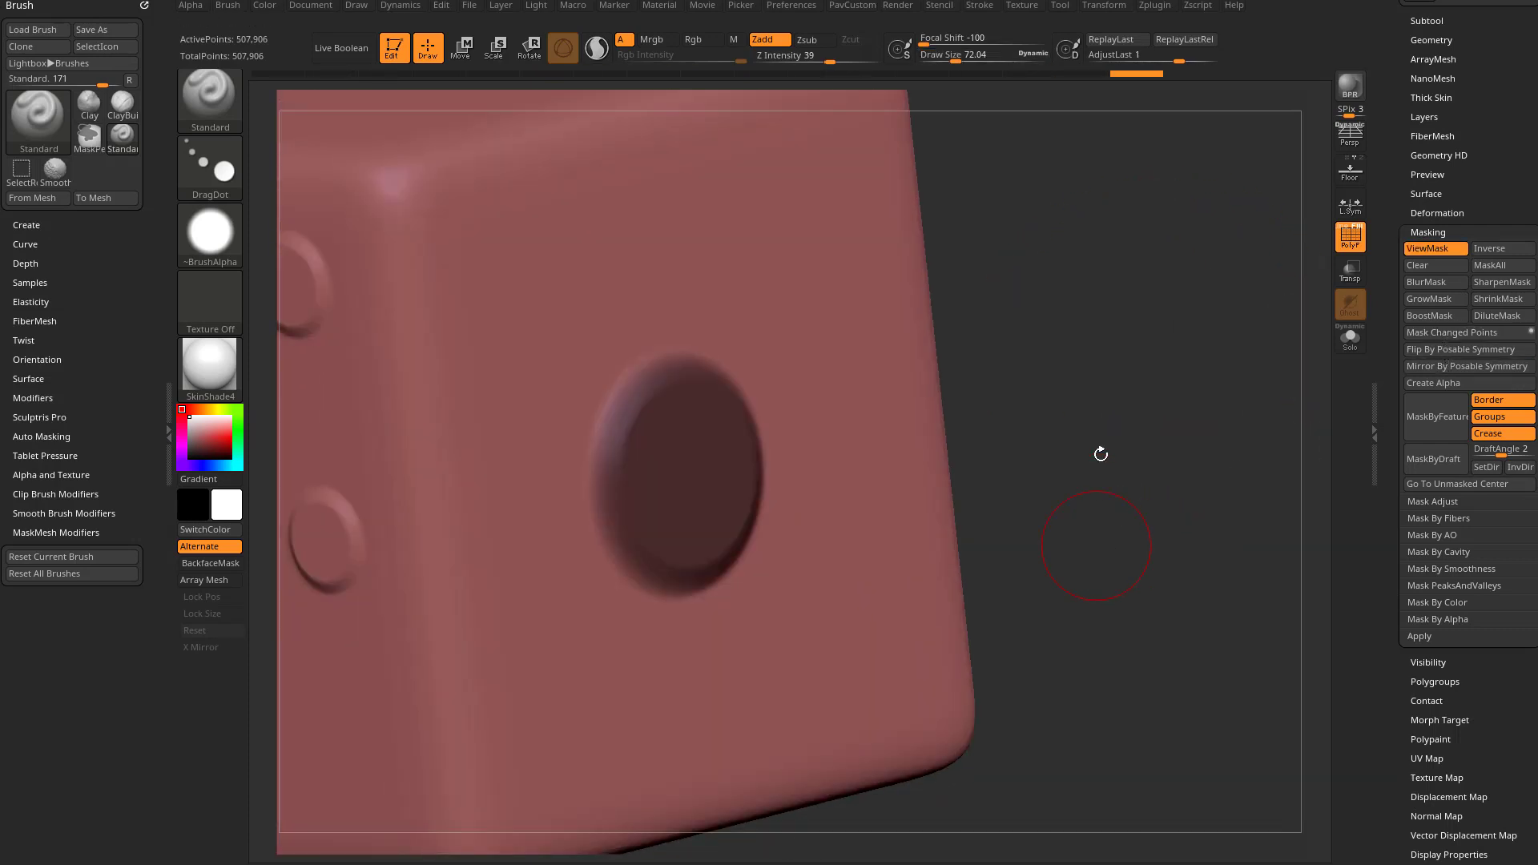
Switch the Mask Changed Points mode option to the open circle and reapply it to the stud for a hard-edged mask
{"action": "scroll", "coordinate": [1126, 362], "scroll_direction": "up", "scroll_amount": 2}
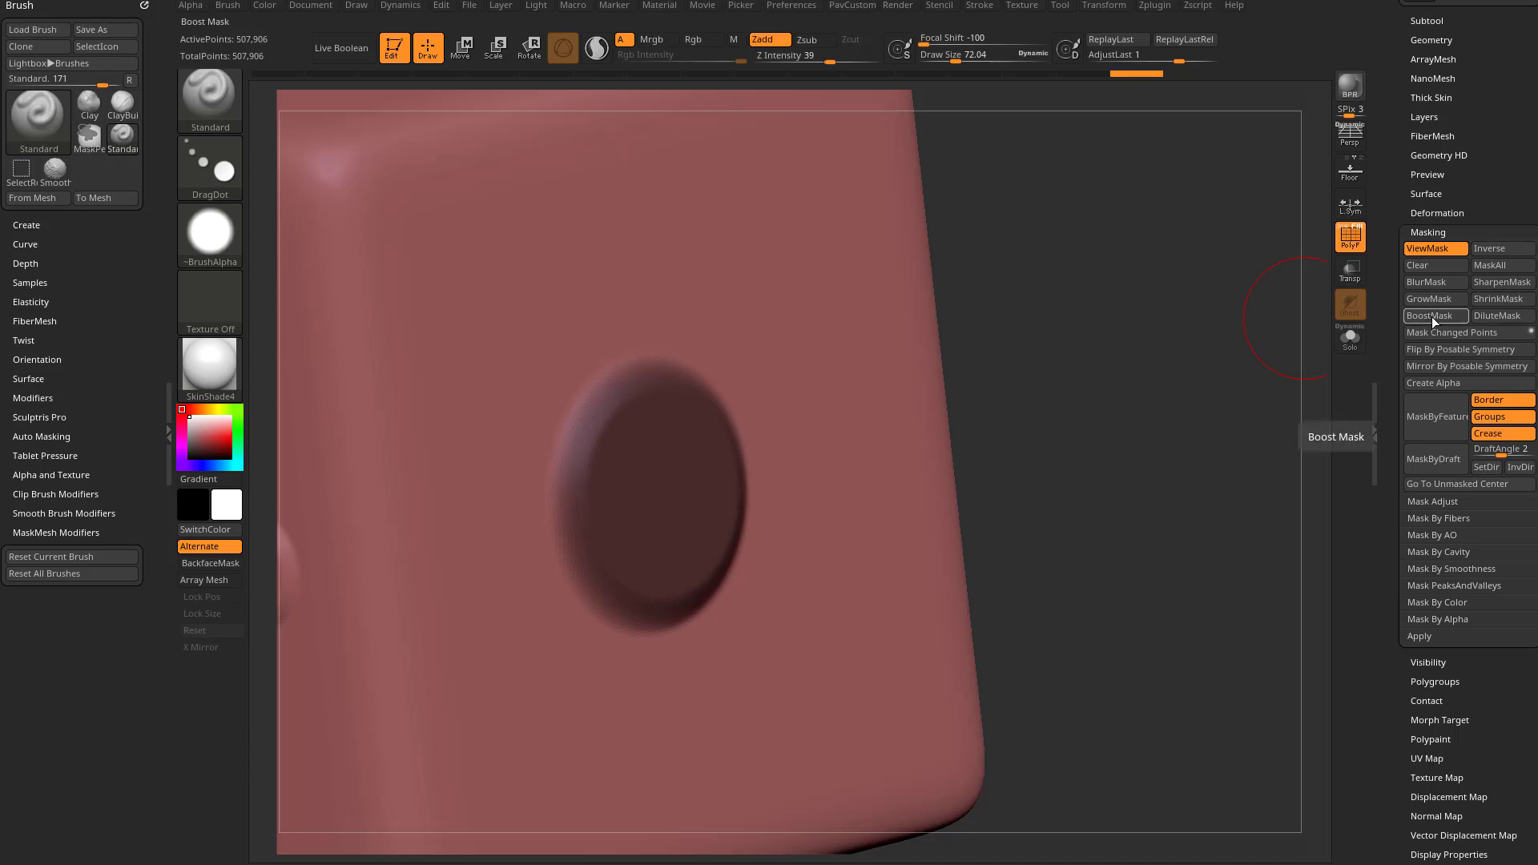
{"action": "key", "text": "ctrl+h"}
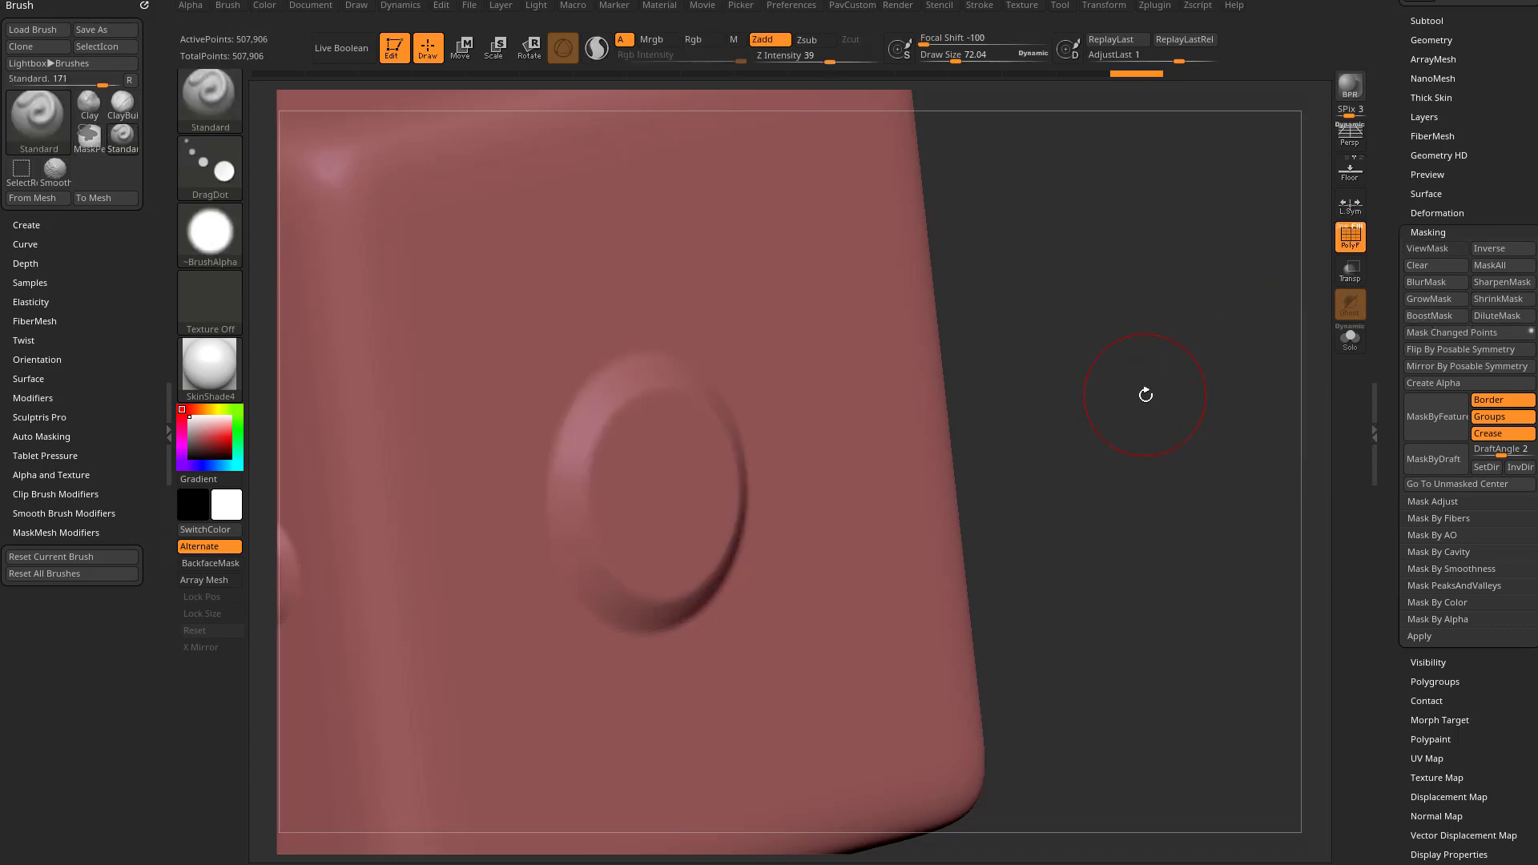
{"action": "left_click", "coordinate": [1446, 333]}
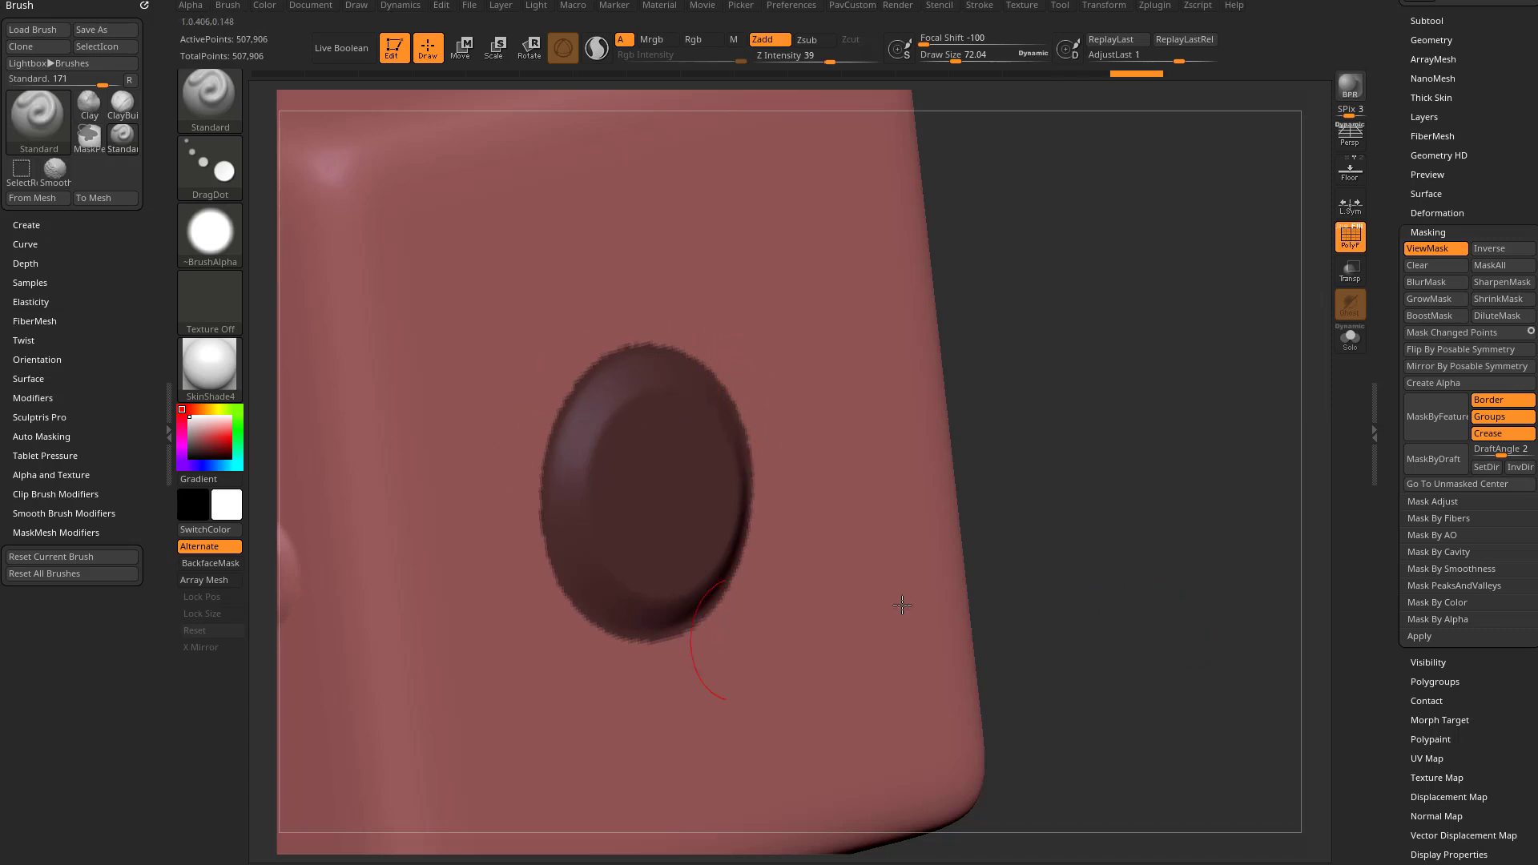
Turn the masked stud into its own polygroup and undo the grouping
{"action": "mouse_move", "coordinate": [1188, 440]}
{"action": "right_mouse_down", "text": "ctrl"}
{"action": "mouse_move", "coordinate": [1161, 443]}
{"action": "mouse_move", "coordinate": [1194, 462]}
{"action": "right_mouse_up", "text": "ctrl"}
{"action": "right_click_drag", "start_coordinate": [907, 391], "coordinate": [1022, 340]}
{"action": "right_click_drag", "start_coordinate": [1021, 340], "coordinate": [1065, 328]}
{"action": "left_click_drag", "start_coordinate": [1065, 327], "coordinate": [1063, 366]}
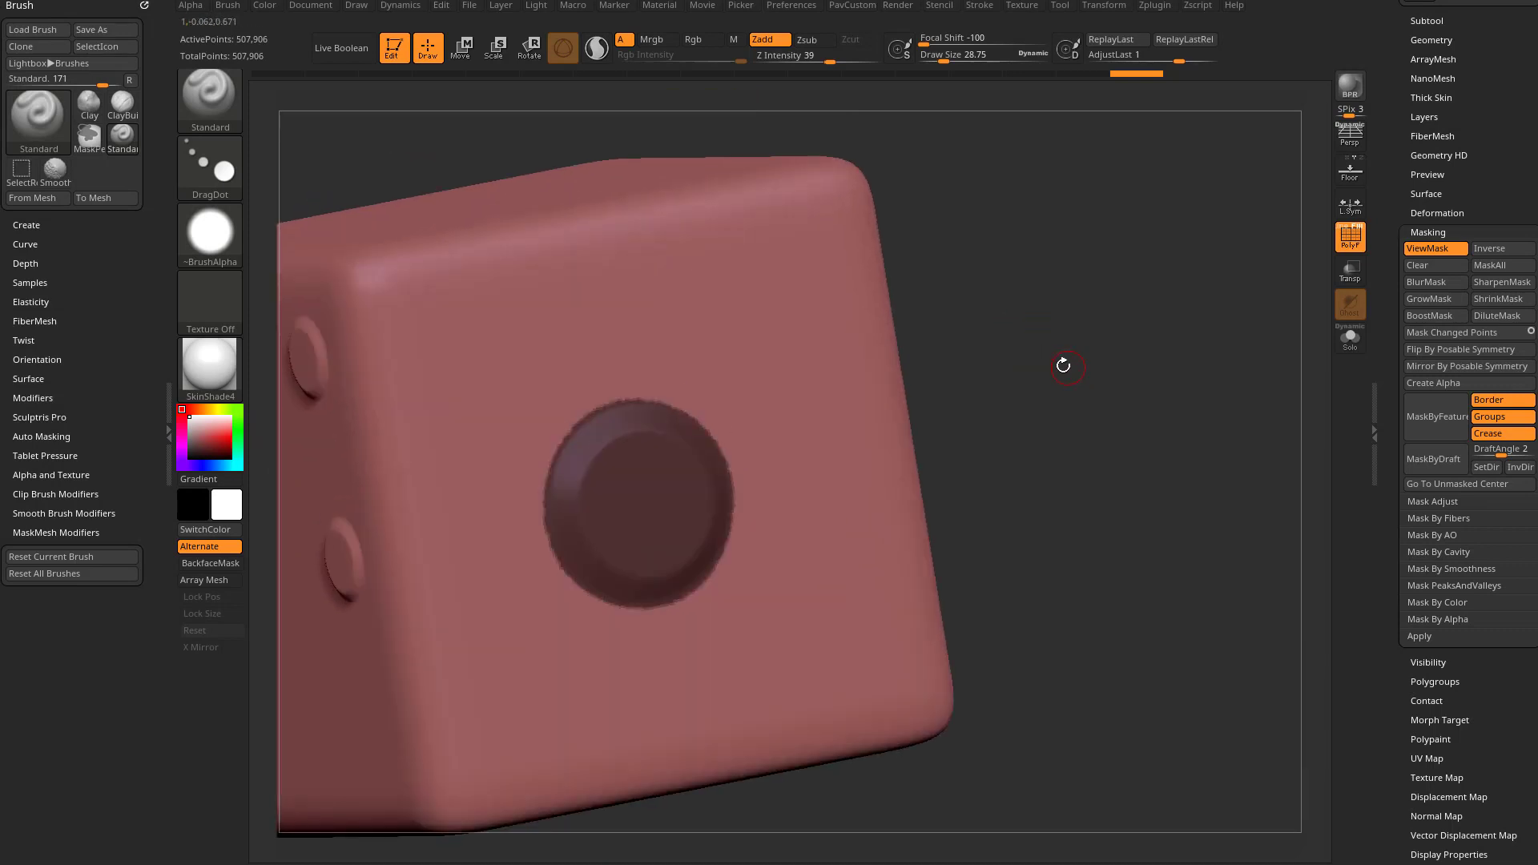
{"action": "left_click_drag", "start_coordinate": [1078, 268], "coordinate": [1119, 367]}
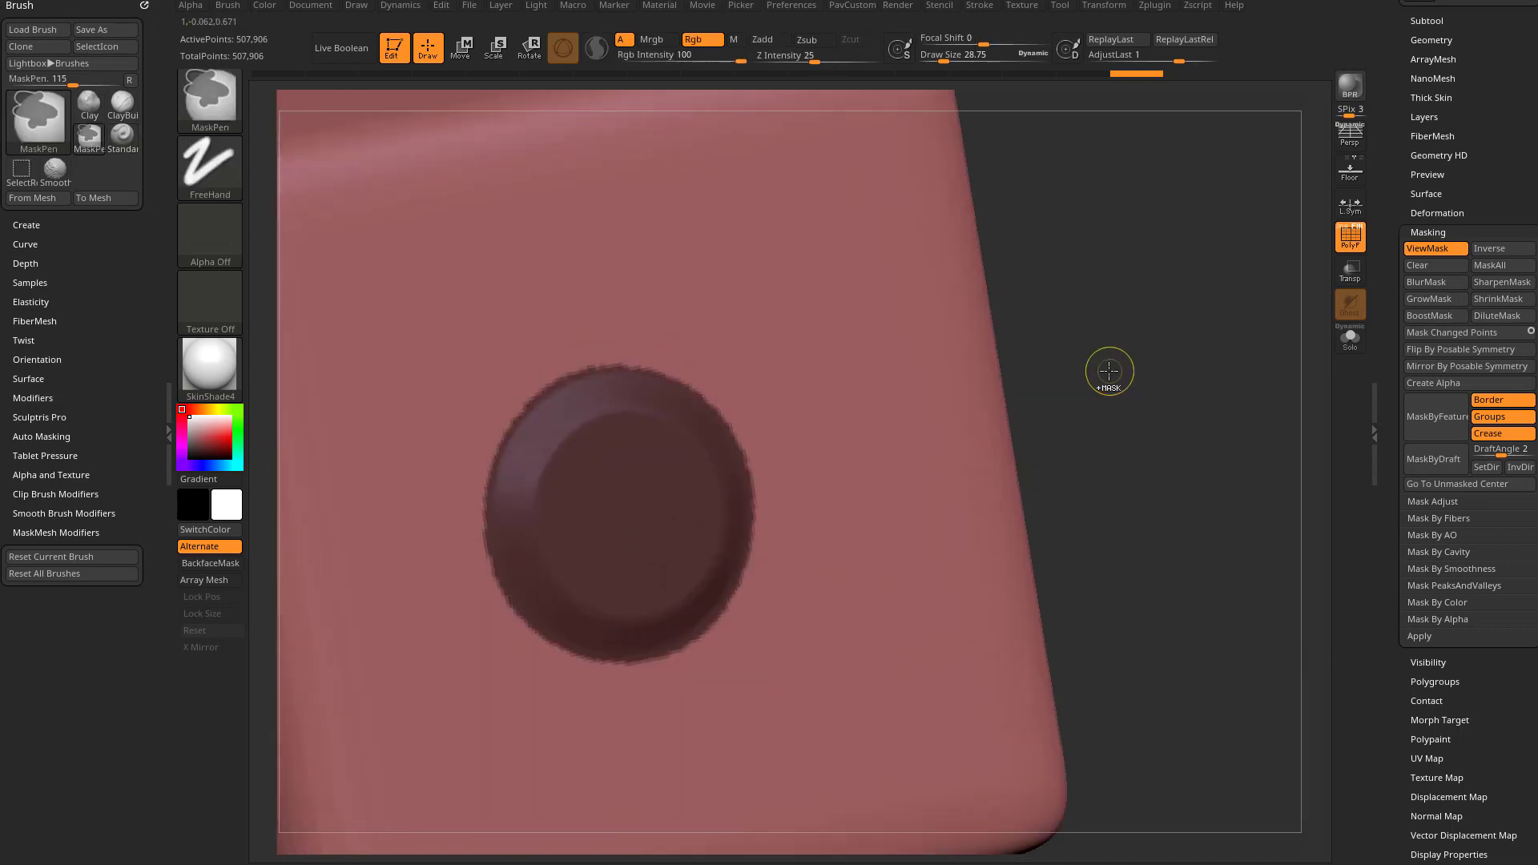
{"action": "key", "text": "ctrl+w"}
{"action": "key", "text": "ctrl+z"}
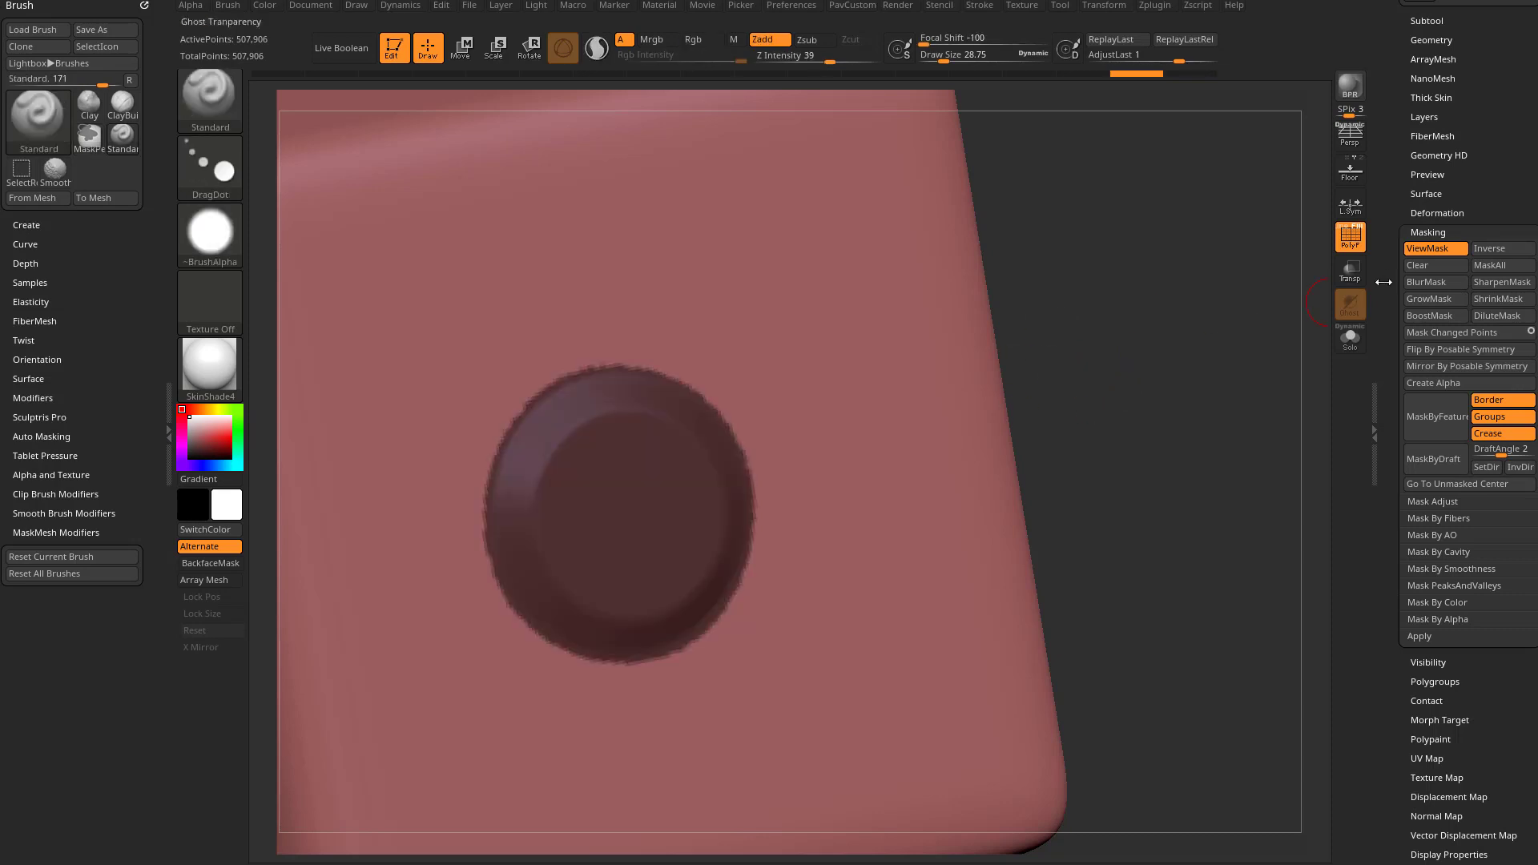
Delete the lower subdivision levels, try Edgeloop Masked Border around the masked stud, and undo the edge loop
{"action": "mouse_move", "coordinate": [1385, 287]}
{"action": "left_mouse_down"}
{"action": "mouse_move", "coordinate": [1385, 368]}
{"action": "mouse_move", "coordinate": [1385, 356]}
{"action": "left_mouse_up"}
{"action": "left_click", "coordinate": [1428, 109], "text": "shift"}
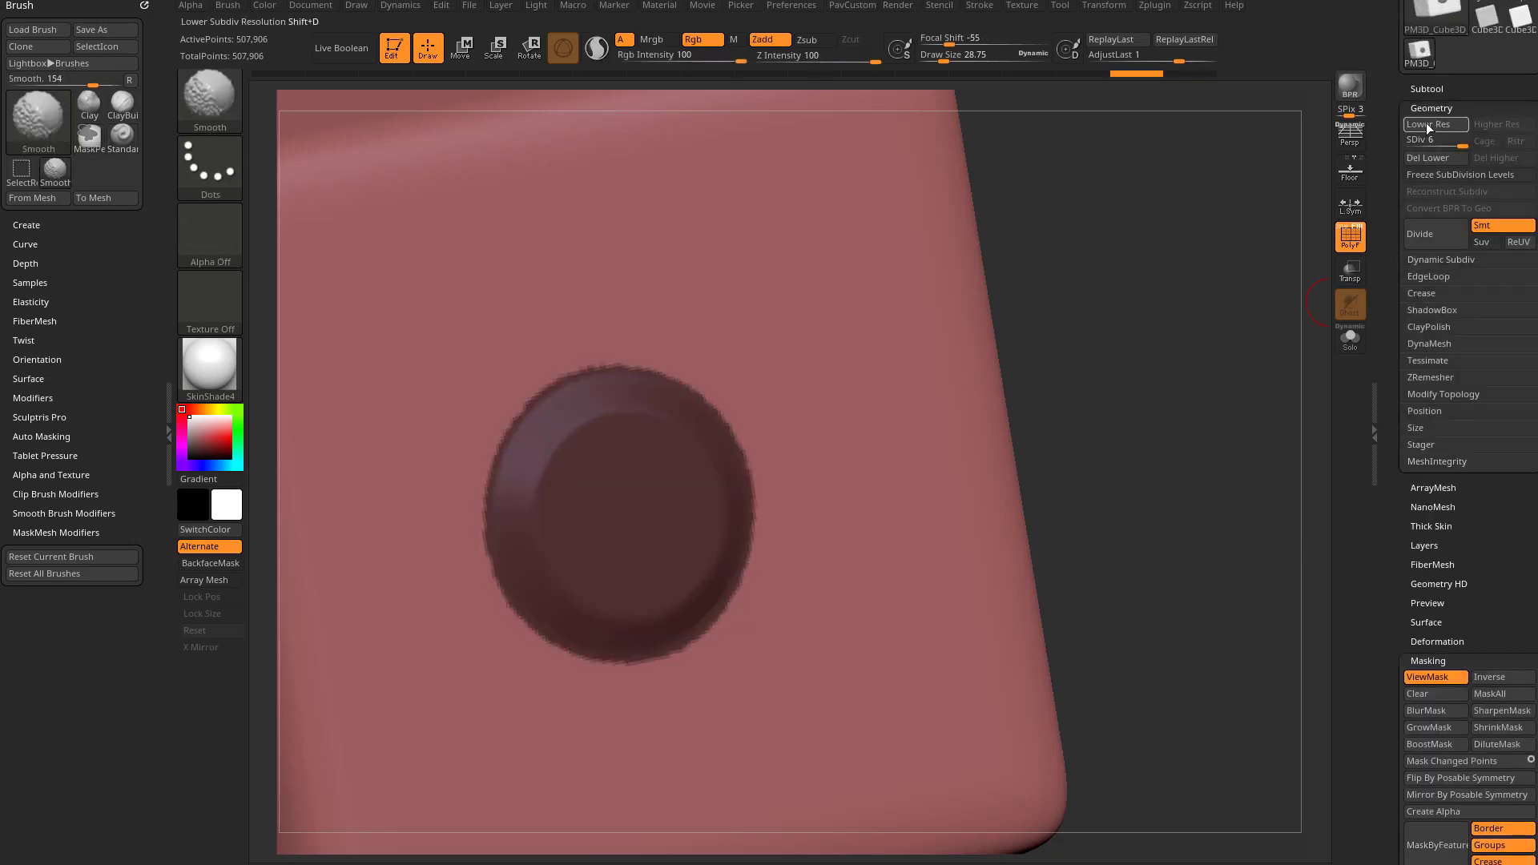
{"action": "left_click", "coordinate": [1431, 175]}
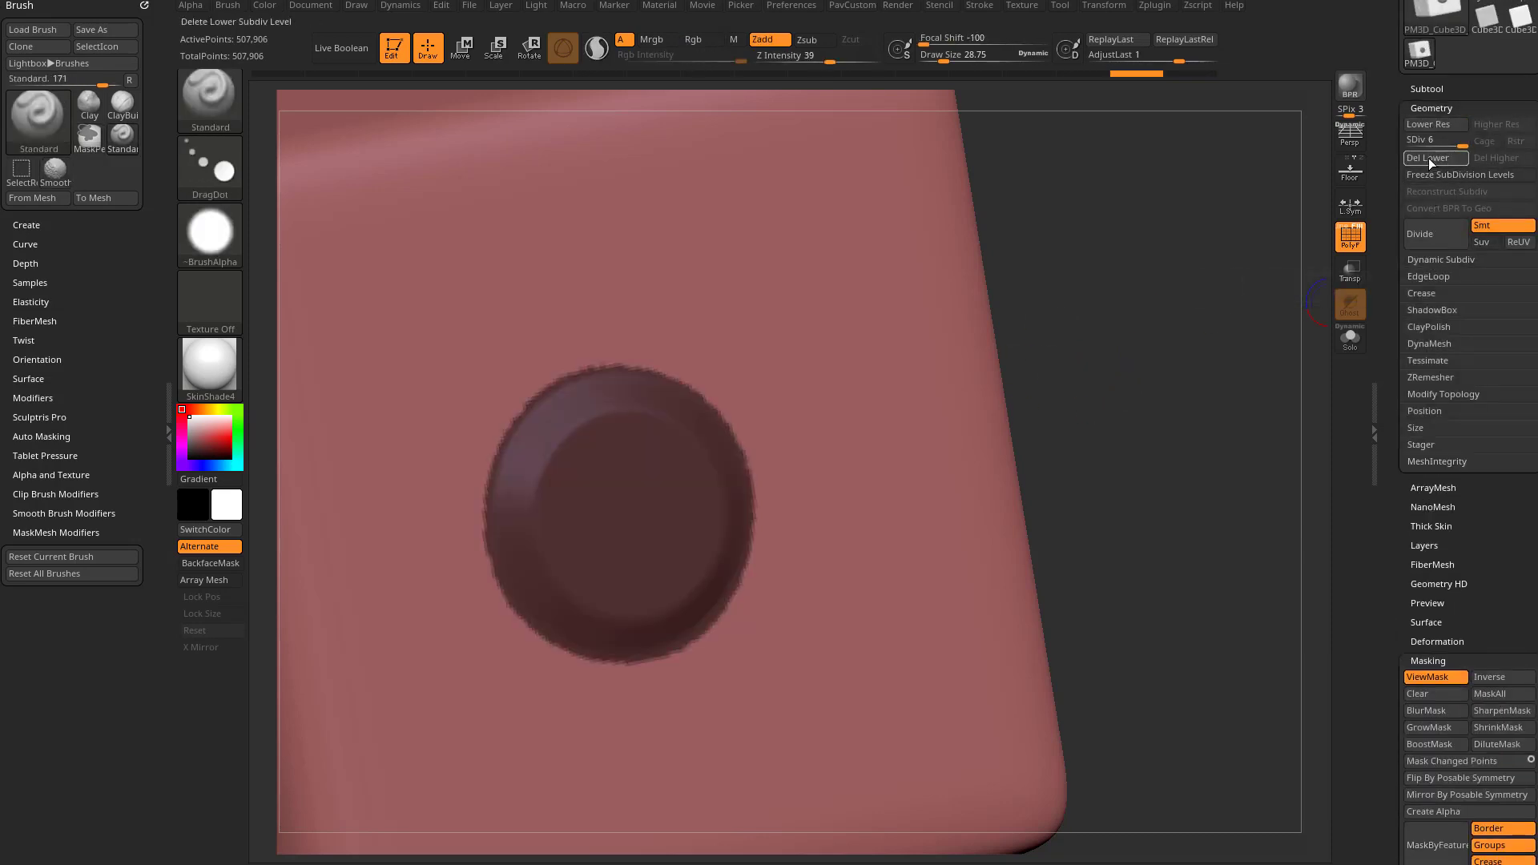
{"action": "left_click", "coordinate": [1430, 278]}
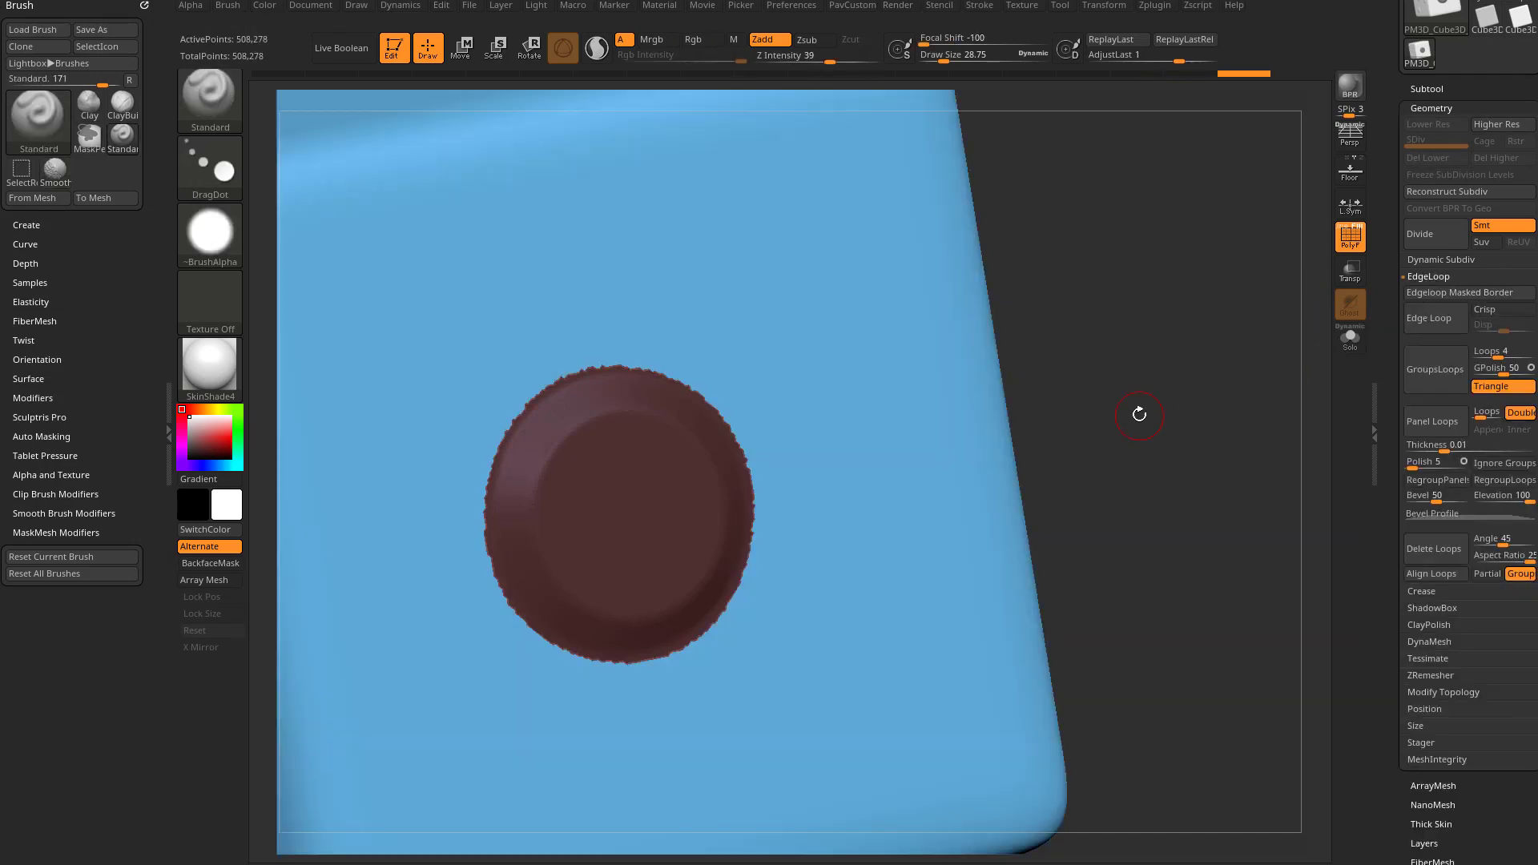
{"action": "key", "text": "ctrl+z"}
{"action": "key", "text": "ctrl+z"}
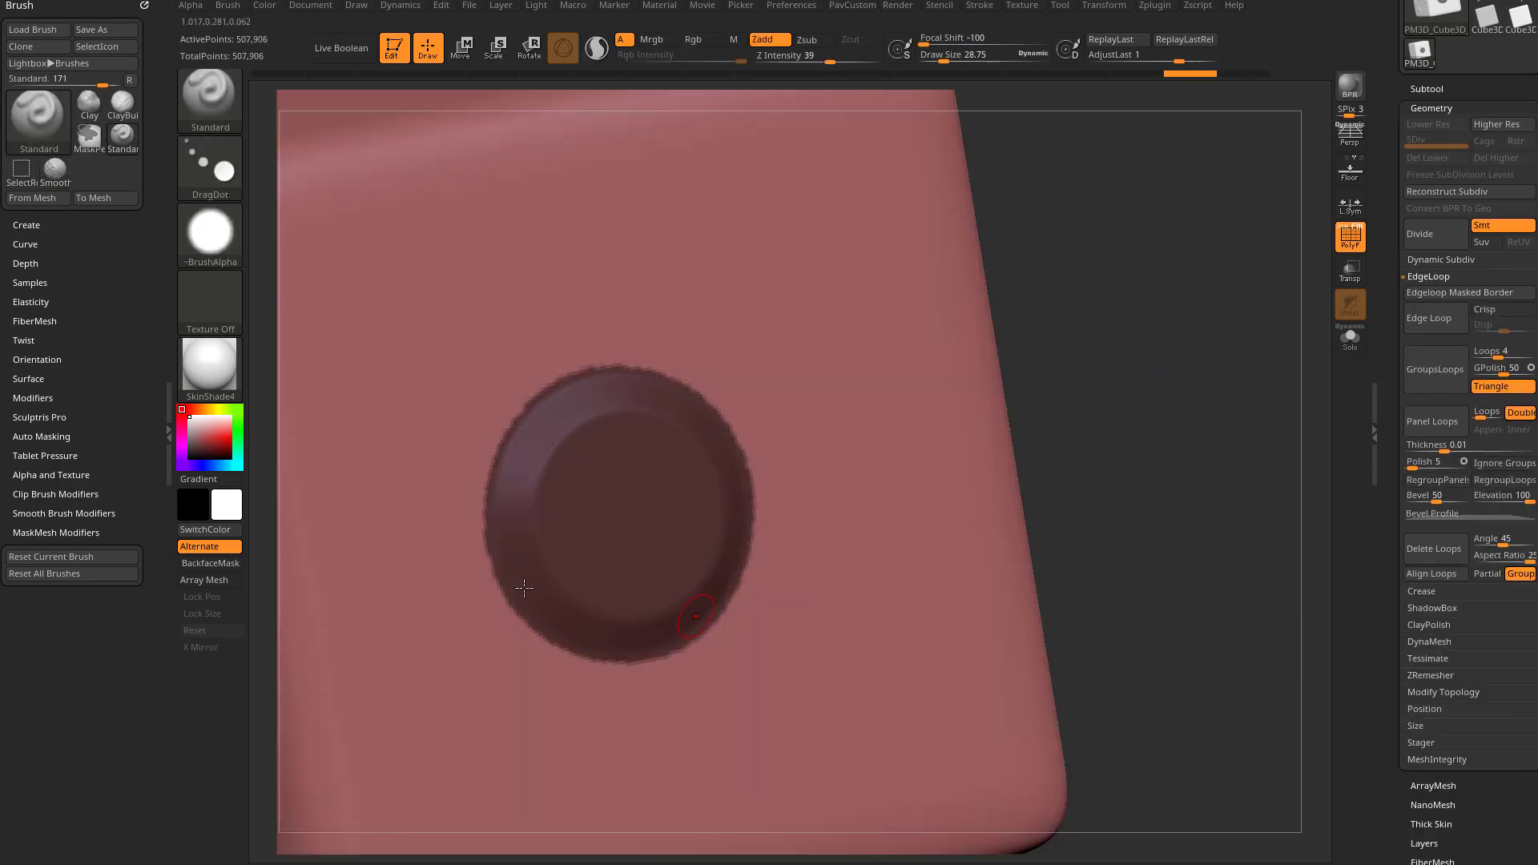
Undo the mask on the round stud of the side face
{"action": "scroll", "coordinate": [1388, 385], "scroll_direction": "down", "scroll_amount": 5}
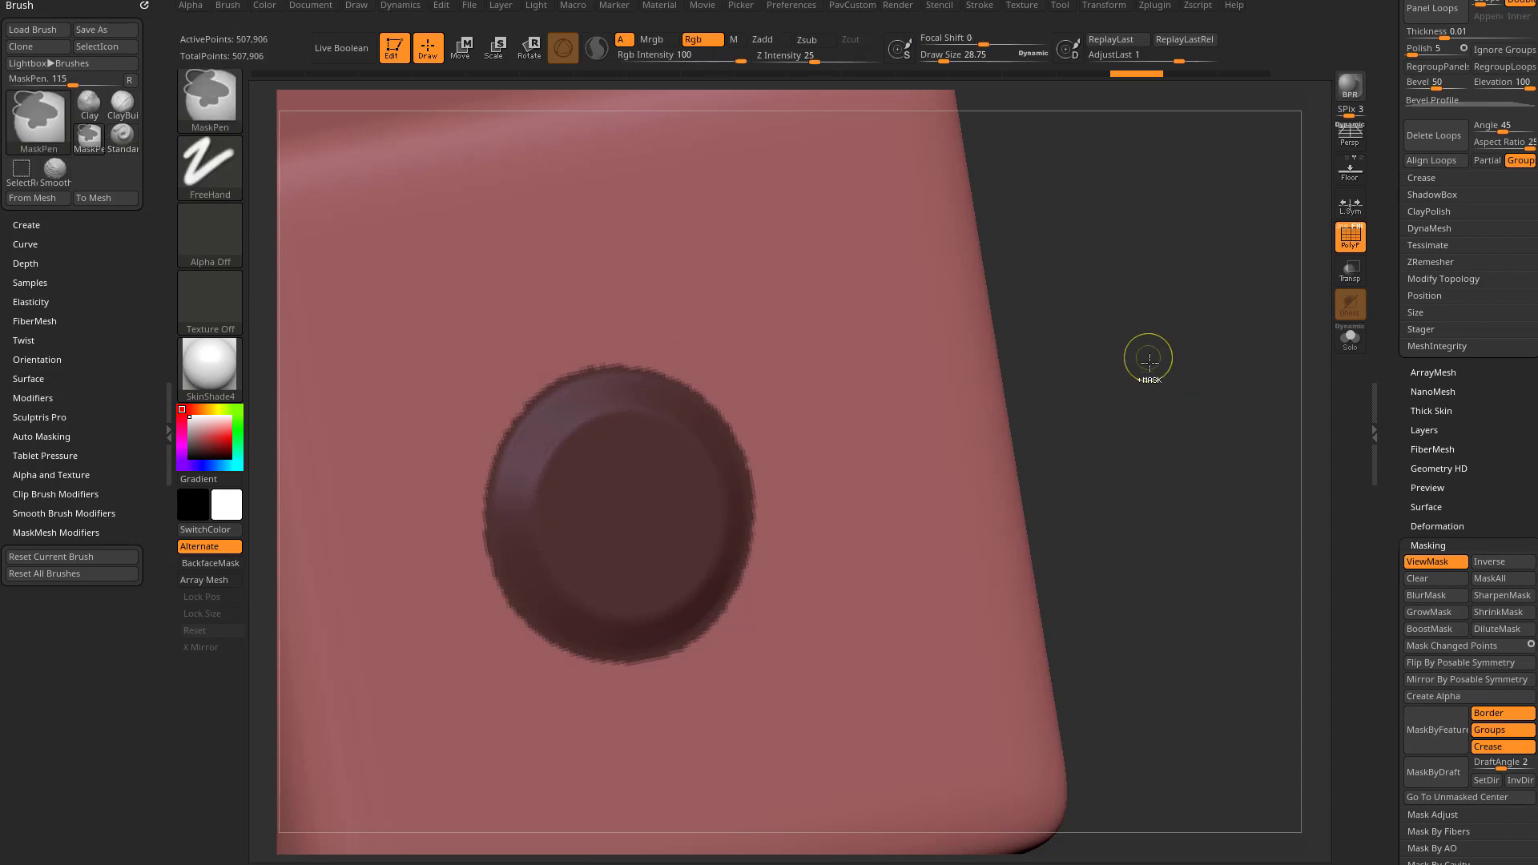
{"action": "key", "text": "ctrl+z"}
{"action": "right_click_drag", "start_coordinate": [1167, 368], "coordinate": [1199, 378], "text": "ctrl"}
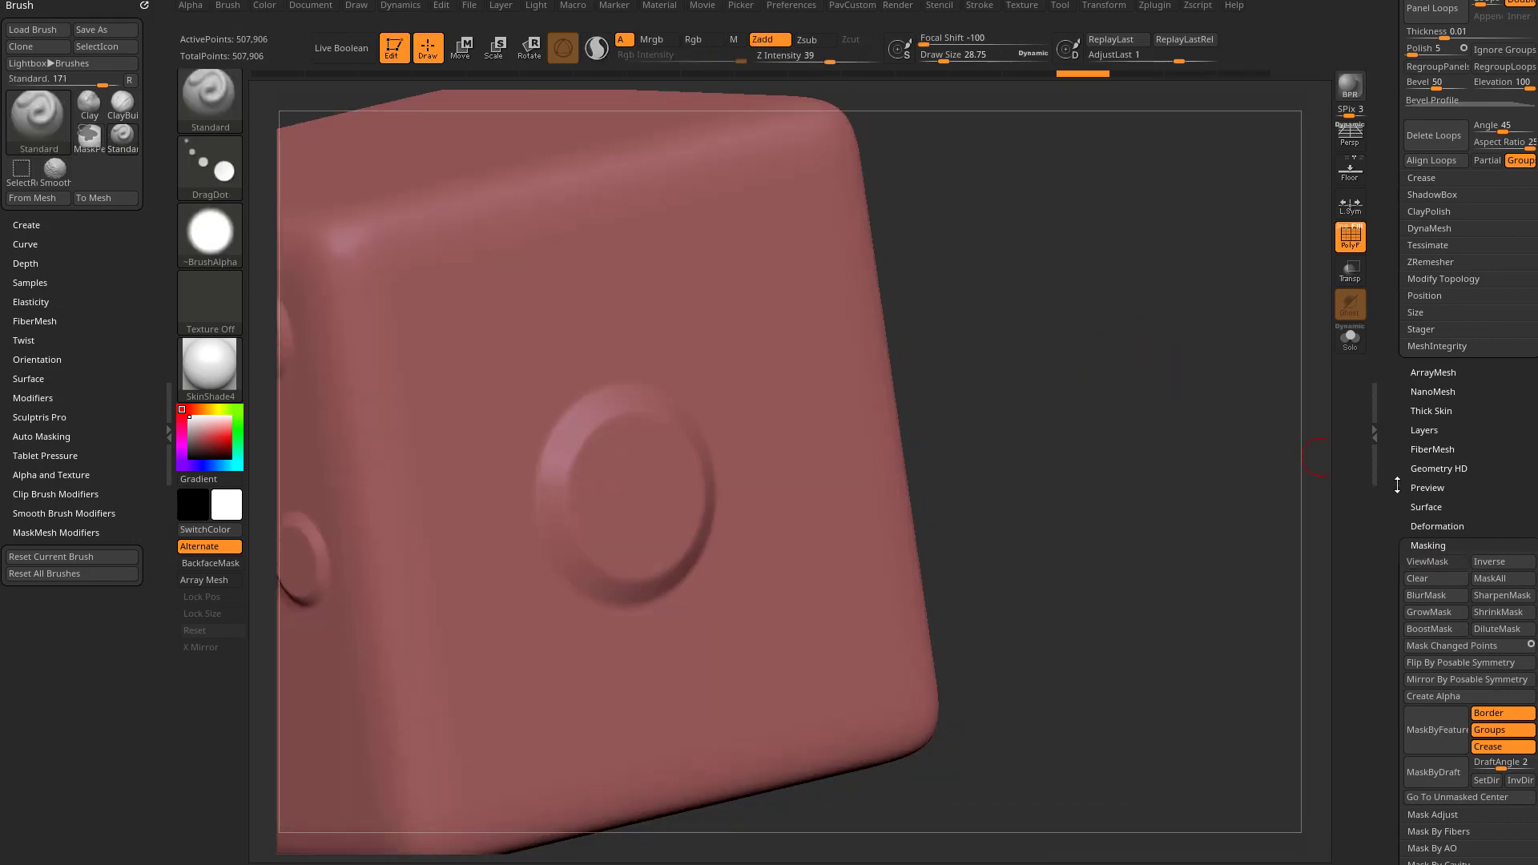
{"action": "left_click_drag", "start_coordinate": [1397, 485], "coordinate": [1397, 393]}
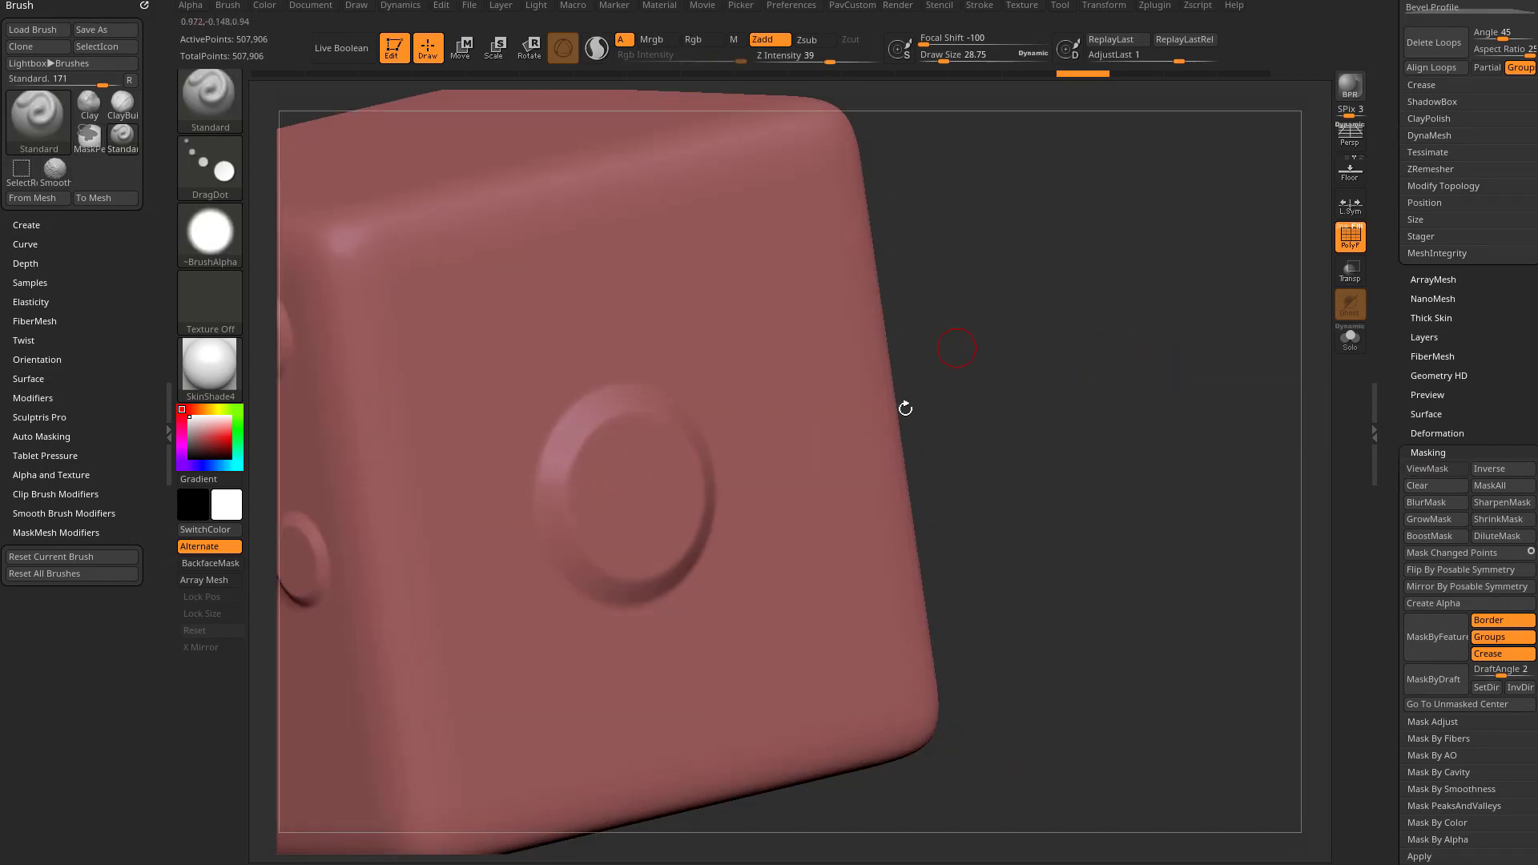
Switch to the Chisel brush and store a morph target for the cube
{"action": "left_click_drag", "start_coordinate": [905, 409], "coordinate": [1023, 267]}
{"action": "left_click_drag", "start_coordinate": [1012, 334], "coordinate": [1129, 309]}
{"action": "right_click_drag", "start_coordinate": [1130, 309], "coordinate": [1041, 289], "text": "ctrl"}
{"action": "mouse_move", "coordinate": [1042, 289]}
{"action": "left_mouse_down"}
{"action": "mouse_move", "coordinate": [1011, 266]}
{"action": "mouse_move", "coordinate": [1068, 333]}
{"action": "left_mouse_up"}
{"action": "right_click_drag", "start_coordinate": [1068, 333], "coordinate": [1156, 328], "text": "ctrl"}
{"action": "mouse_move", "coordinate": [1080, 326]}
{"action": "left_mouse_down"}
{"action": "mouse_move", "coordinate": [1047, 305]}
{"action": "mouse_move", "coordinate": [1058, 223]}
{"action": "left_mouse_up"}
{"action": "key", "text": "b"}
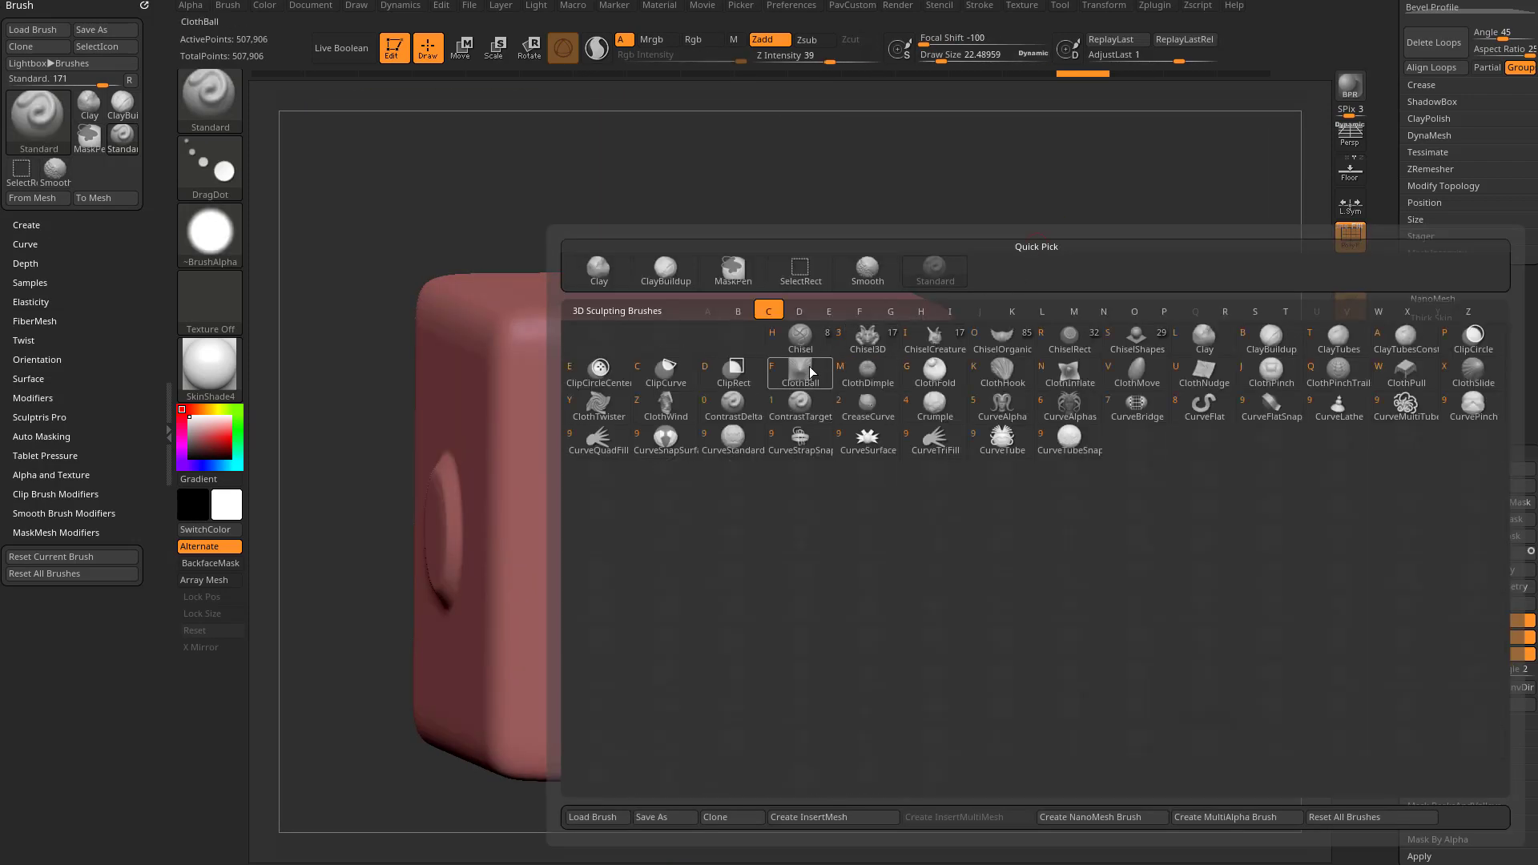
{"action": "left_click", "coordinate": [800, 335]}
{"action": "mouse_move", "coordinate": [1157, 310]}
{"action": "left_mouse_down"}
{"action": "mouse_move", "coordinate": [1119, 274]}
{"action": "mouse_move", "coordinate": [1128, 292]}
{"action": "mouse_move", "coordinate": [1139, 209]}
{"action": "left_mouse_up"}
{"action": "left_click", "coordinate": [1430, 528]}
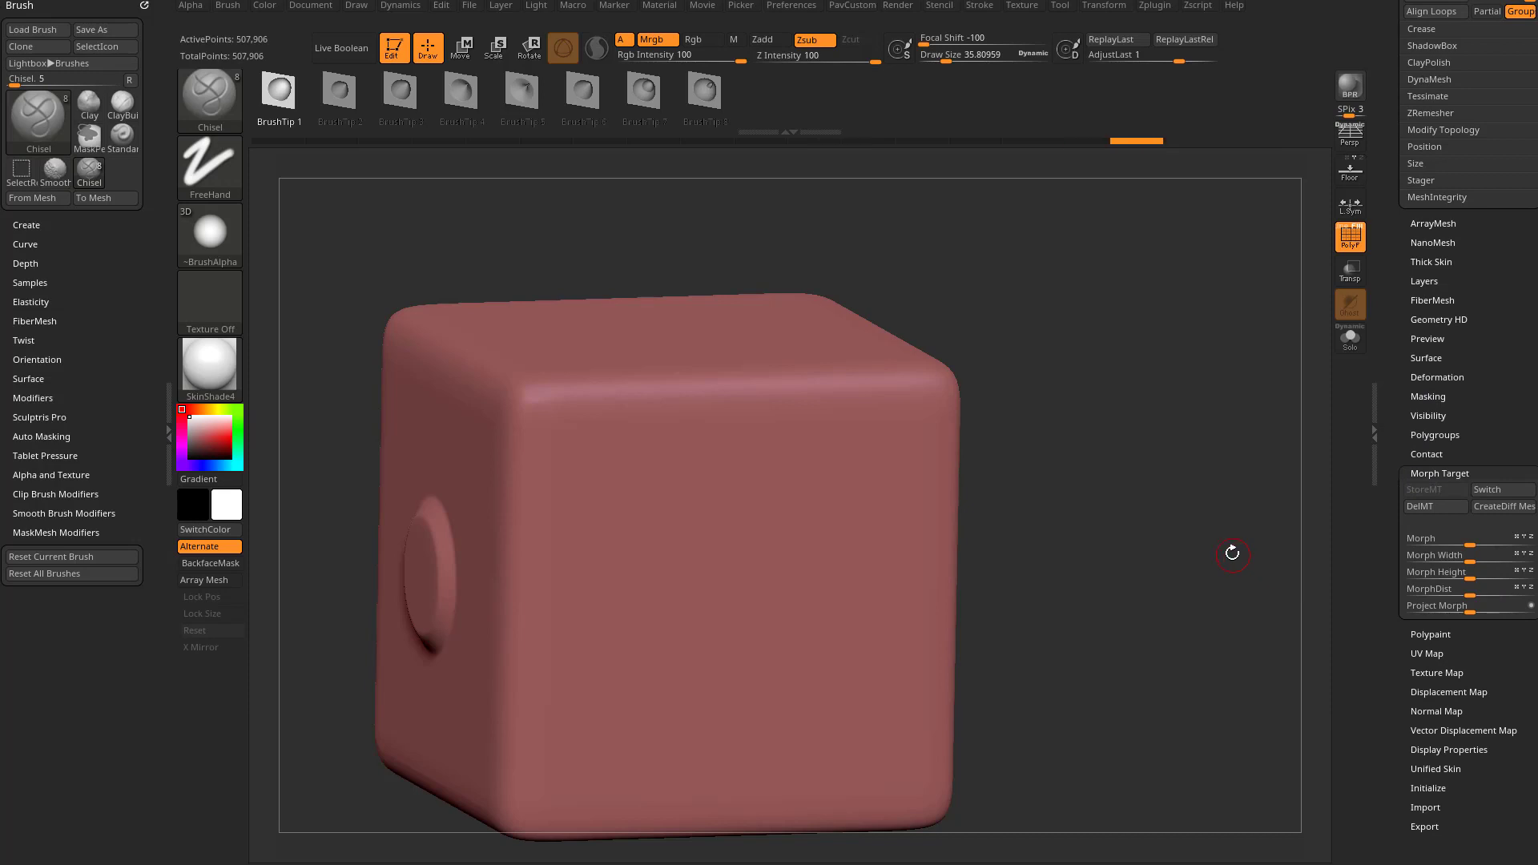
Choose Chisel BrushTip 3, carve a trial U-shaped groove on the blank face, and undo the groove
{"action": "left_click_drag", "start_coordinate": [1232, 553], "coordinate": [941, 451]}
{"action": "left_click", "coordinate": [403, 117]}
{"action": "mouse_move", "coordinate": [597, 410]}
{"action": "left_mouse_down"}
{"action": "mouse_move", "coordinate": [553, 464]}
{"action": "mouse_move", "coordinate": [577, 610]}
{"action": "mouse_move", "coordinate": [679, 405]}
{"action": "left_mouse_up"}
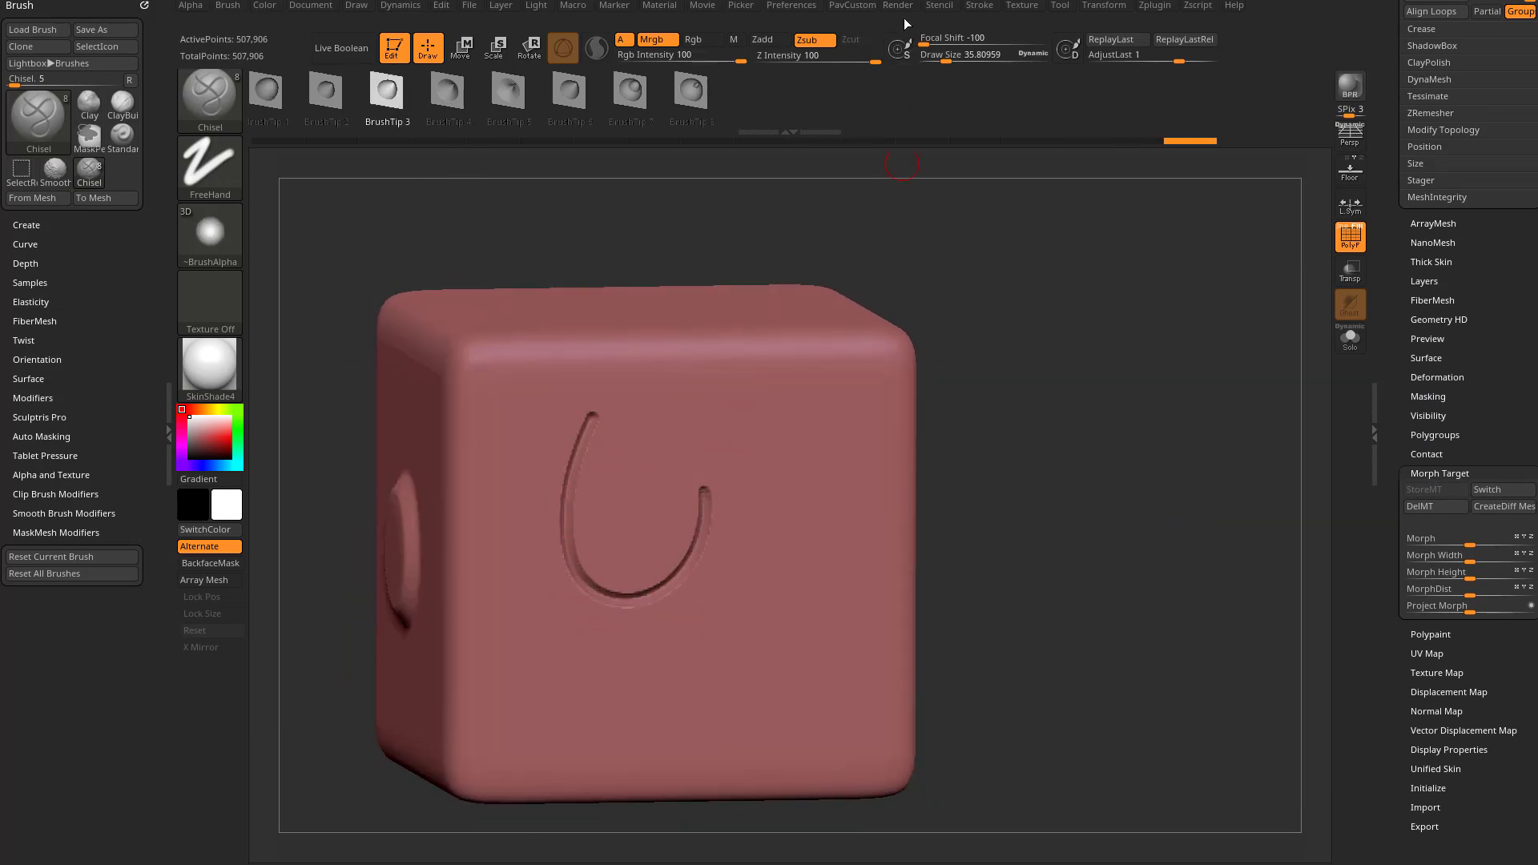
{"action": "key", "text": "ctrl+z"}
Try two curved grooves and a straight diagonal groove on the blank face, test AdjustLast, and undo the grooves
{"action": "left_click", "coordinate": [979, 6]}
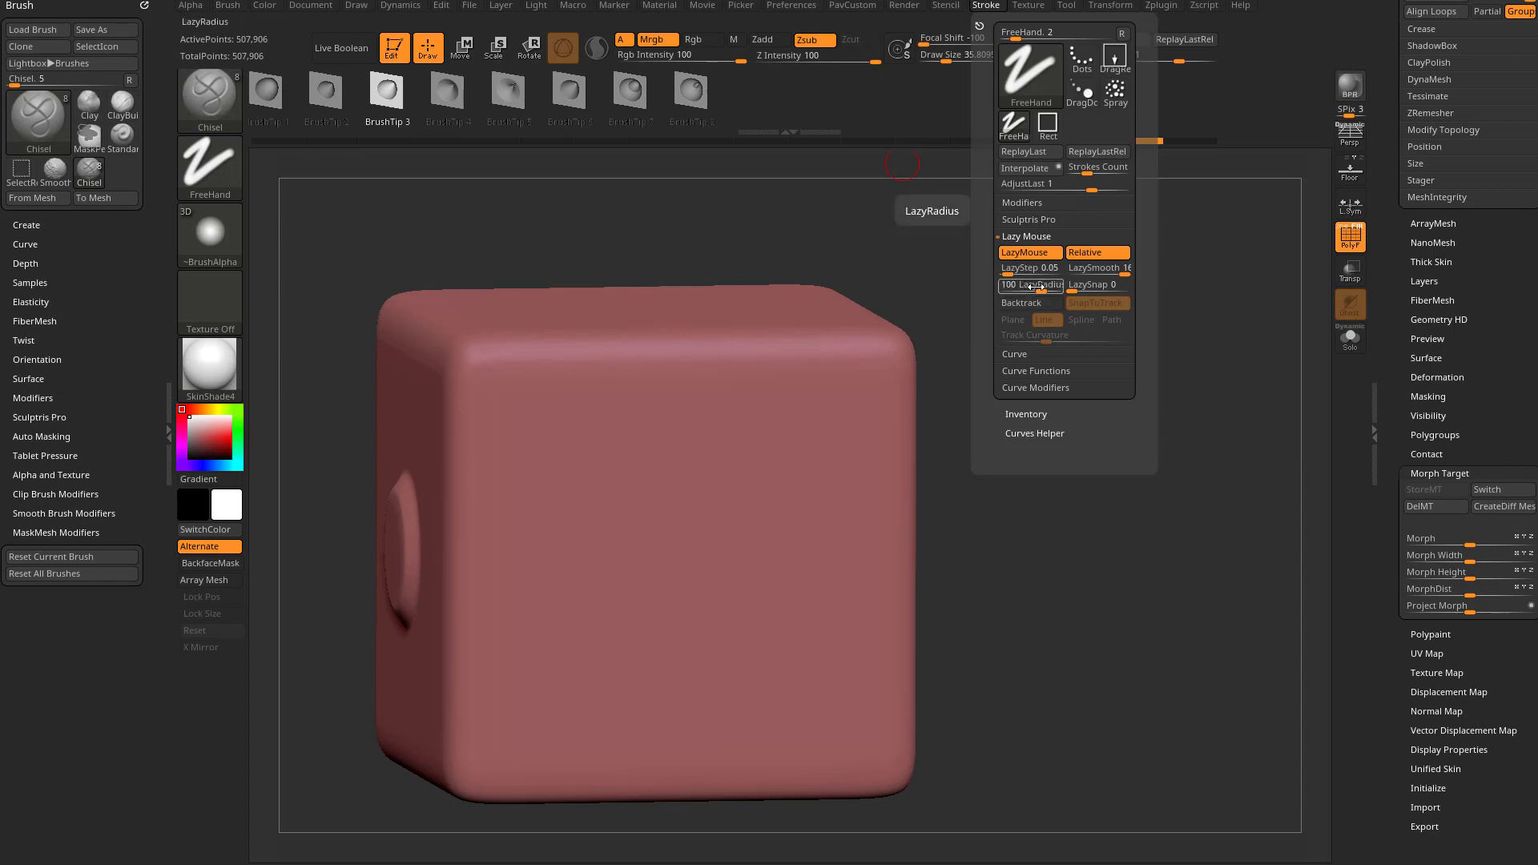
{"action": "mouse_move", "coordinate": [559, 468]}
{"action": "left_mouse_down"}
{"action": "mouse_move", "coordinate": [686, 539]}
{"action": "mouse_move", "coordinate": [677, 463]}
{"action": "left_mouse_up"}
{"action": "left_click_drag", "start_coordinate": [531, 439], "coordinate": [730, 675]}
{"action": "mouse_move", "coordinate": [747, 483]}
{"action": "left_mouse_down"}
{"action": "mouse_move", "coordinate": [606, 640]}
{"action": "mouse_move", "coordinate": [657, 423]}
{"action": "left_mouse_up"}
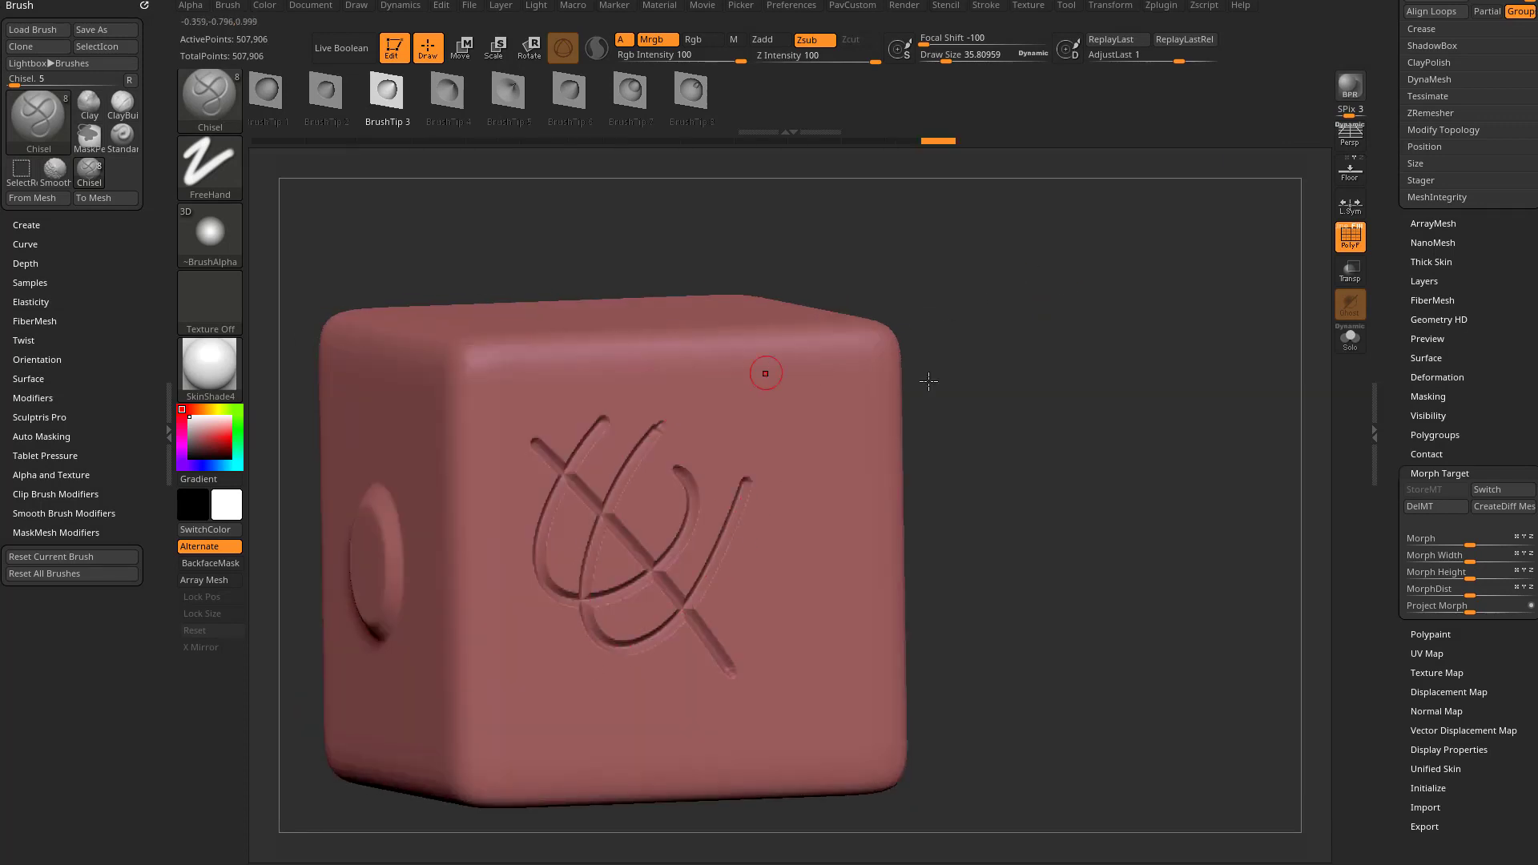
{"action": "left_click_drag", "start_coordinate": [761, 277], "coordinate": [1087, 444]}
{"action": "mouse_move", "coordinate": [1178, 60]}
{"action": "left_mouse_down"}
{"action": "mouse_move", "coordinate": [1142, 59]}
{"action": "mouse_move", "coordinate": [1166, 60]}
{"action": "left_mouse_up"}
{"action": "key", "text": "ctrl+z"}
{"action": "key", "text": "ctrl+z"}
{"action": "left_click_drag", "start_coordinate": [979, 401], "coordinate": [929, 403]}
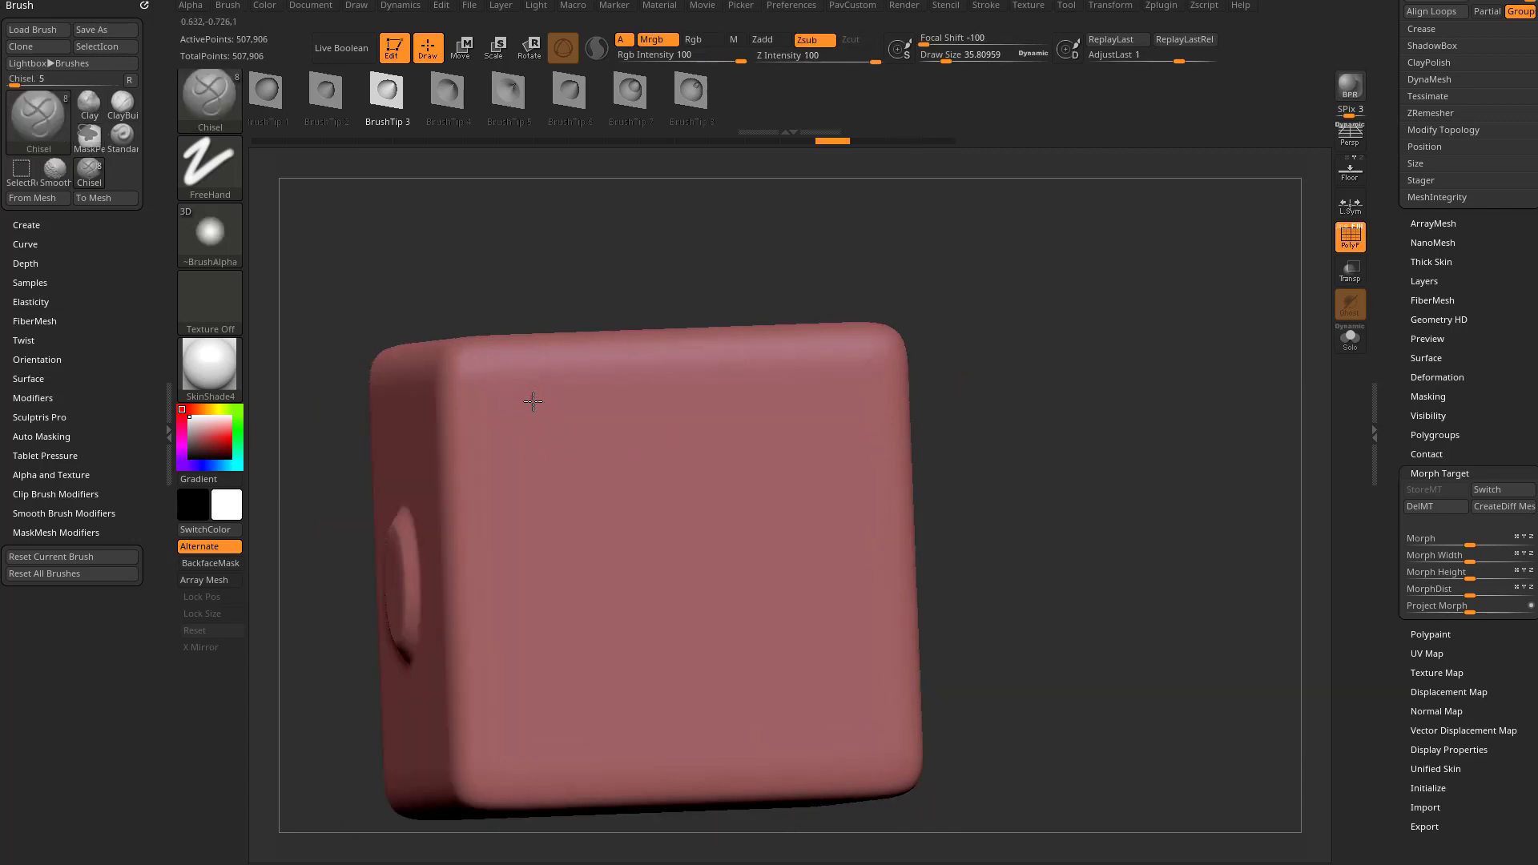
Try straight Chisel grooves on the blank face and undo them
{"action": "left_click_drag", "start_coordinate": [543, 721], "coordinate": [543, 721]}
{"action": "left_click_drag", "start_coordinate": [891, 478], "coordinate": [862, 341]}
{"action": "key", "text": "ctrl+z"}
{"action": "key", "text": "ctrl+z"}
{"action": "key", "text": "ctrl+z"}
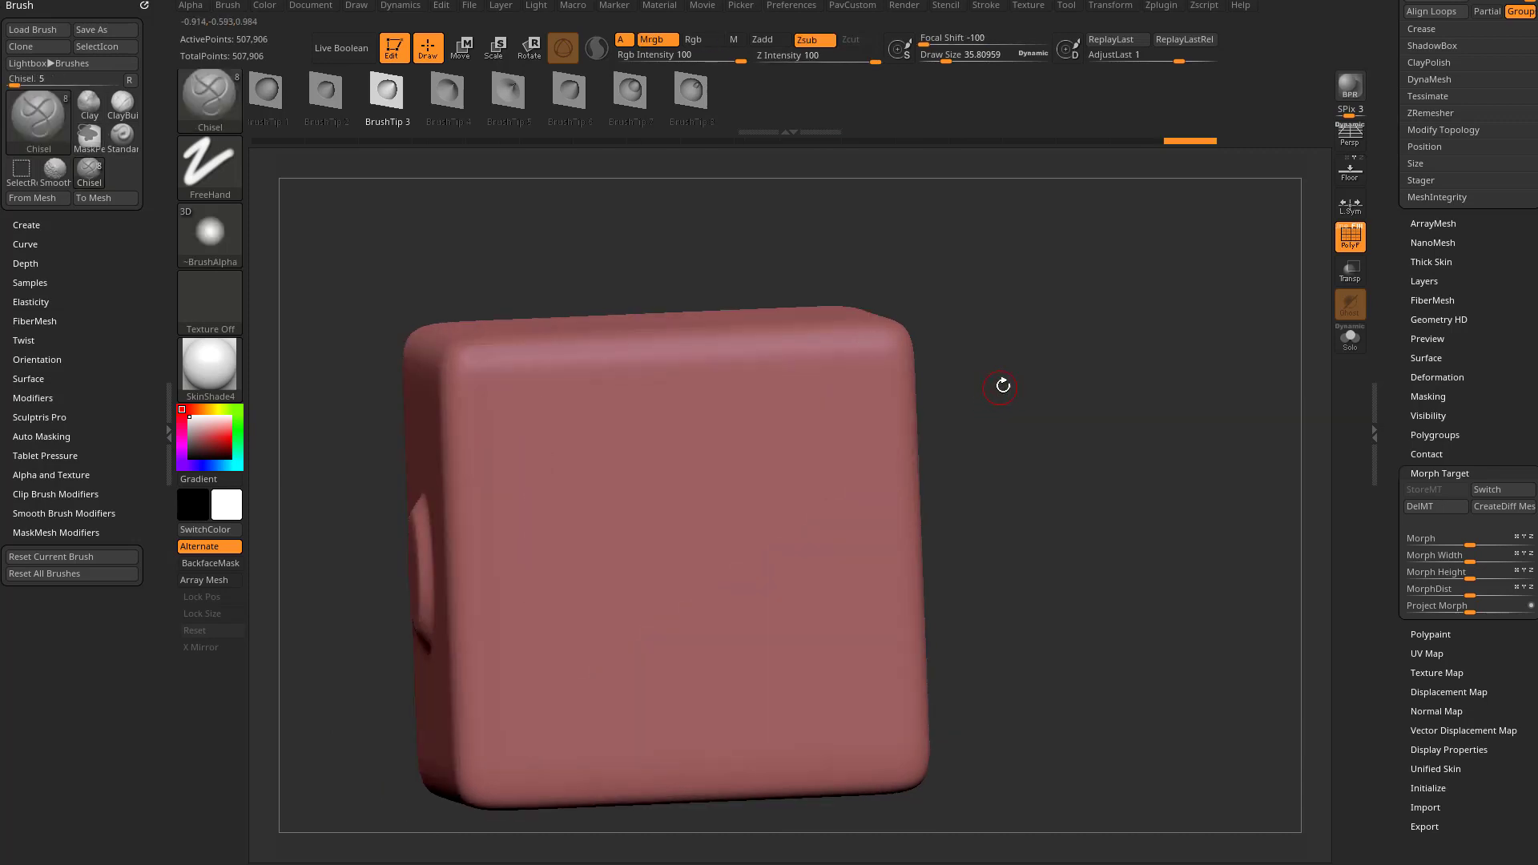
Carve a connected zigzag on the cube's front face: a vertical groove, a 45° diagonal and a second vertical groove
{"action": "left_click_drag", "start_coordinate": [531, 410], "coordinate": [533, 702]}
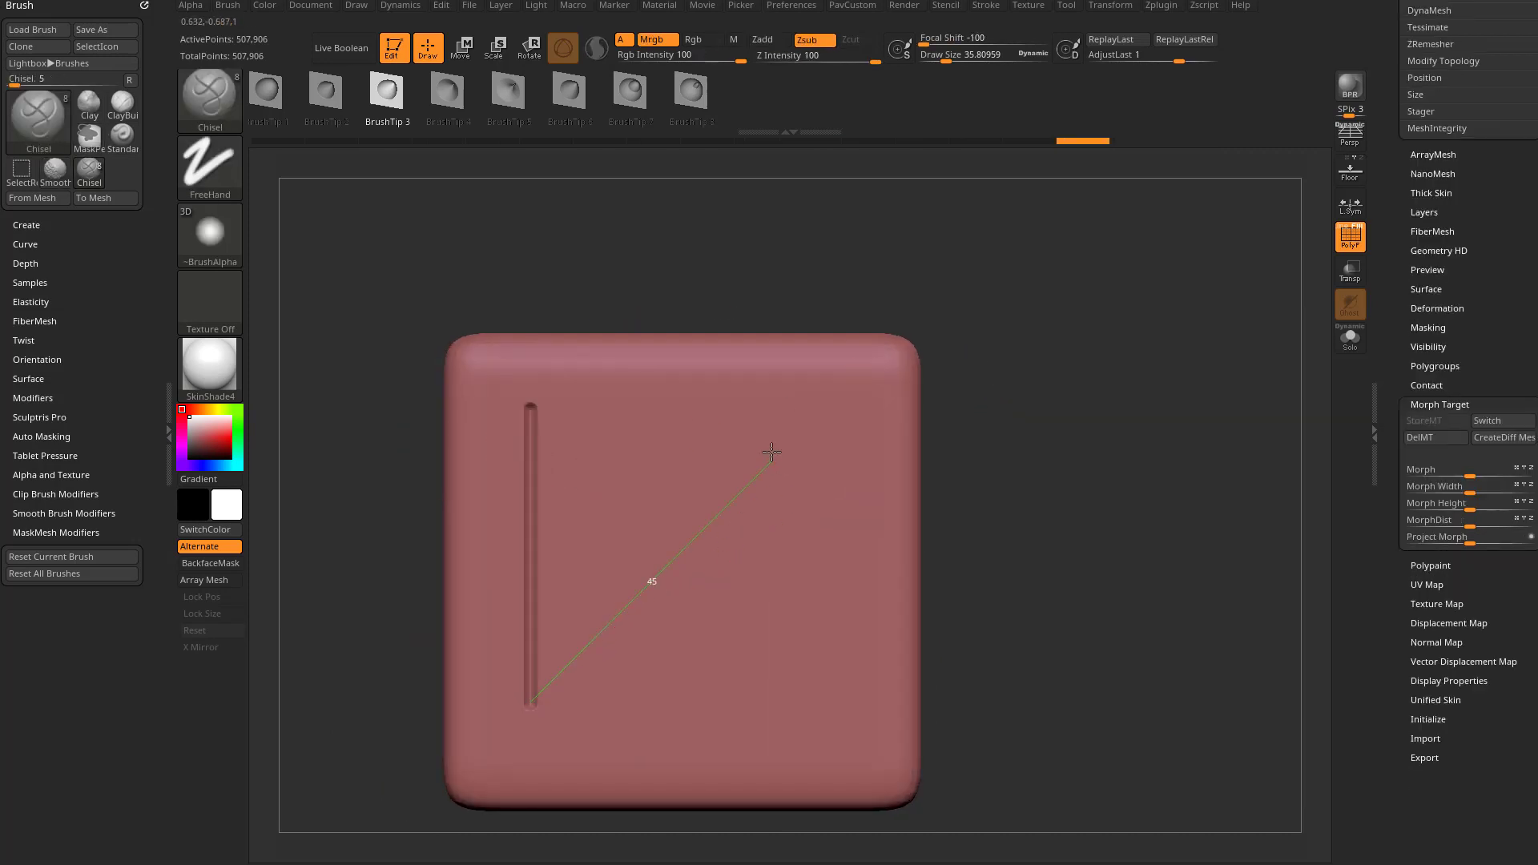
{"action": "left_click_drag", "start_coordinate": [771, 453], "coordinate": [776, 456]}
{"action": "left_click_drag", "start_coordinate": [773, 727], "coordinate": [774, 727]}
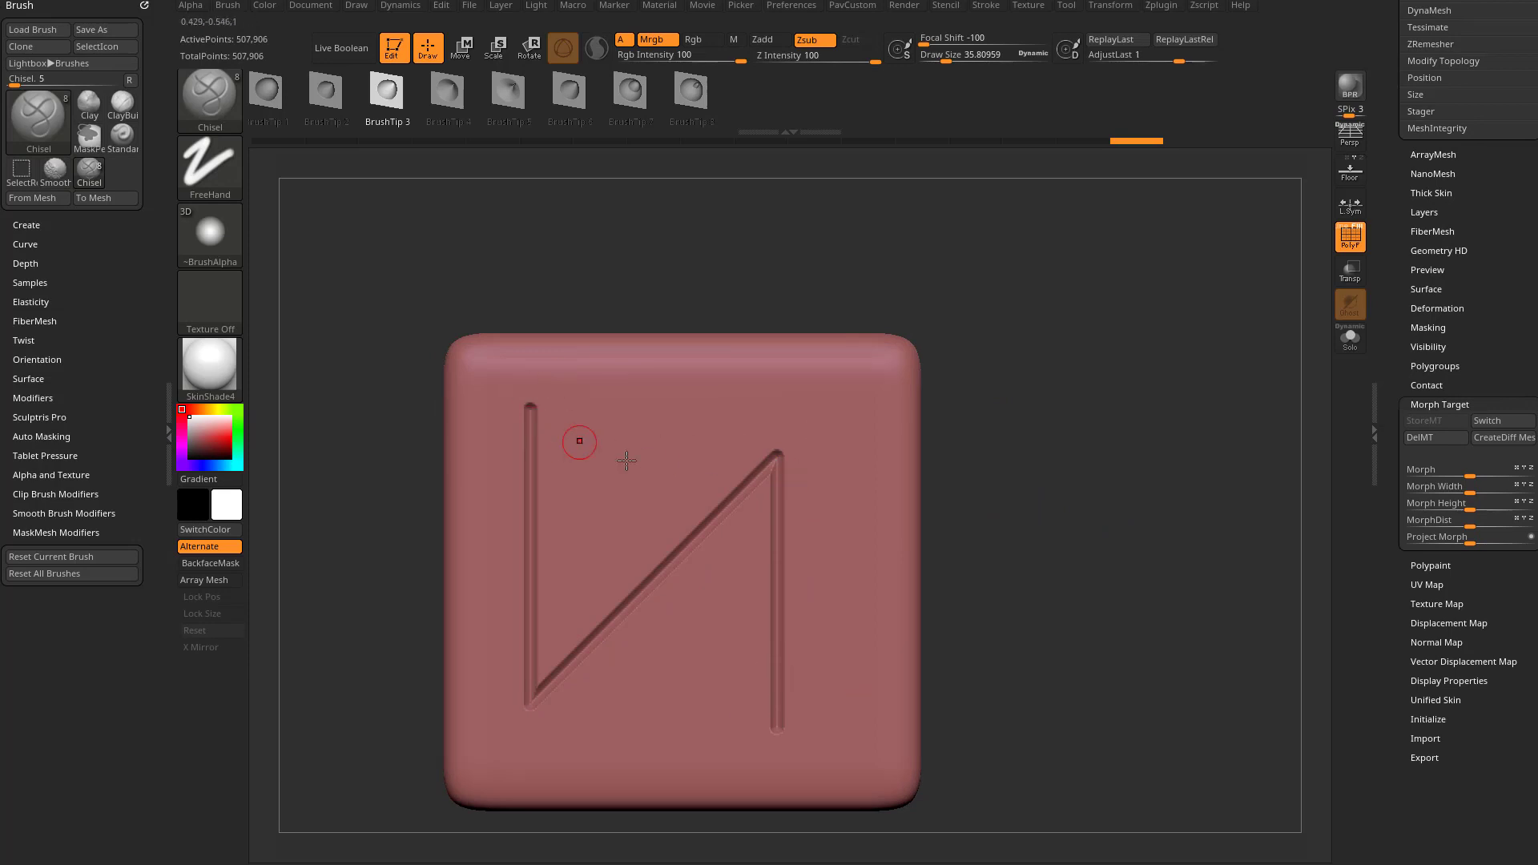
Try a diagonal groove across the zigzag with a connected lower groove, test AdjustLast, and undo both grooves
{"action": "left_click_drag", "start_coordinate": [855, 594], "coordinate": [864, 600]}
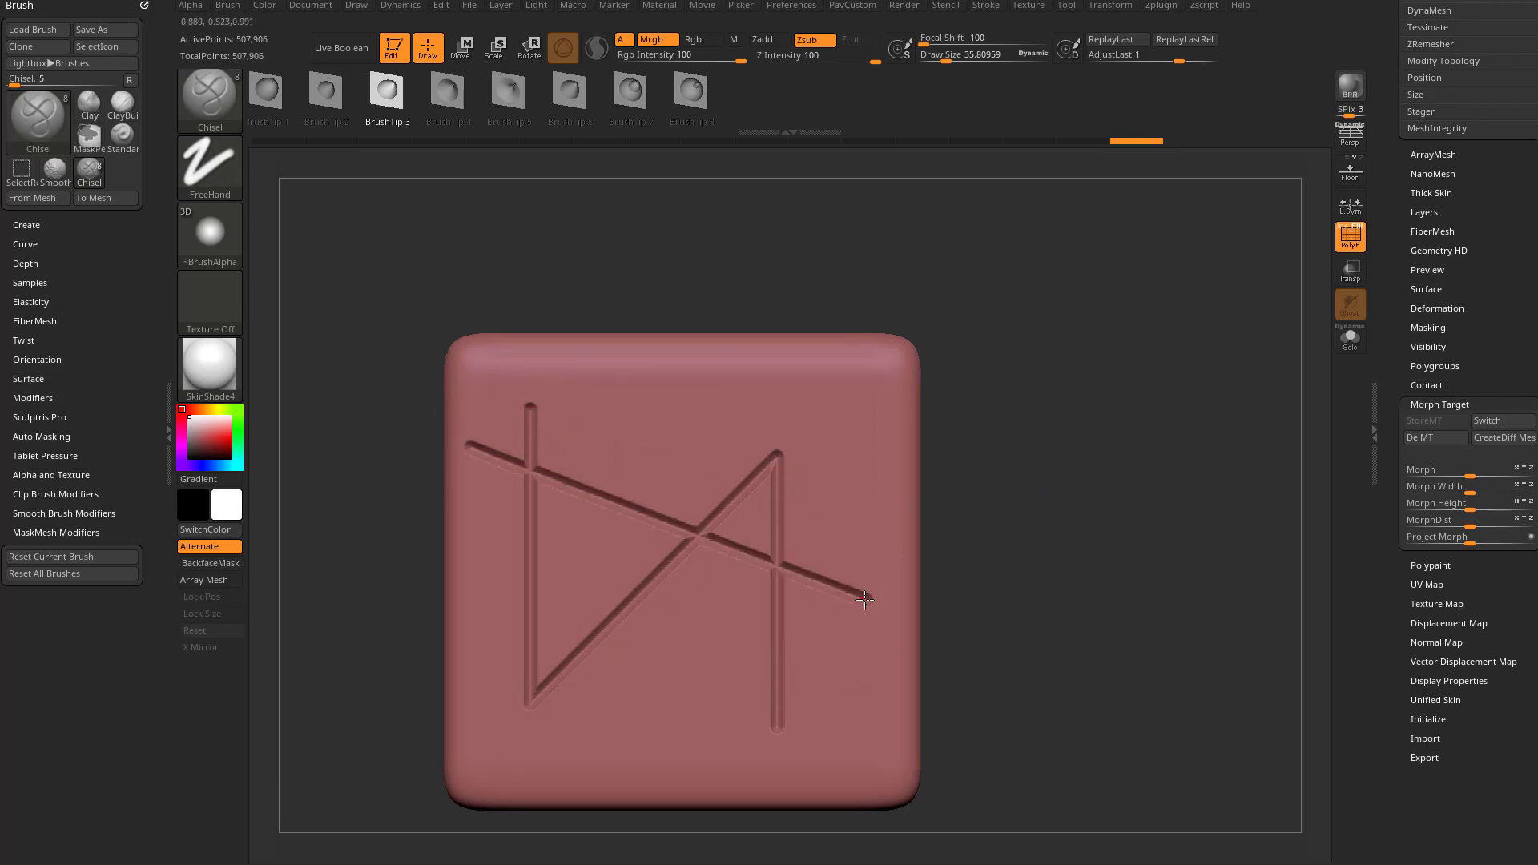
{"action": "left_click_drag", "start_coordinate": [674, 690], "coordinate": [589, 721]}
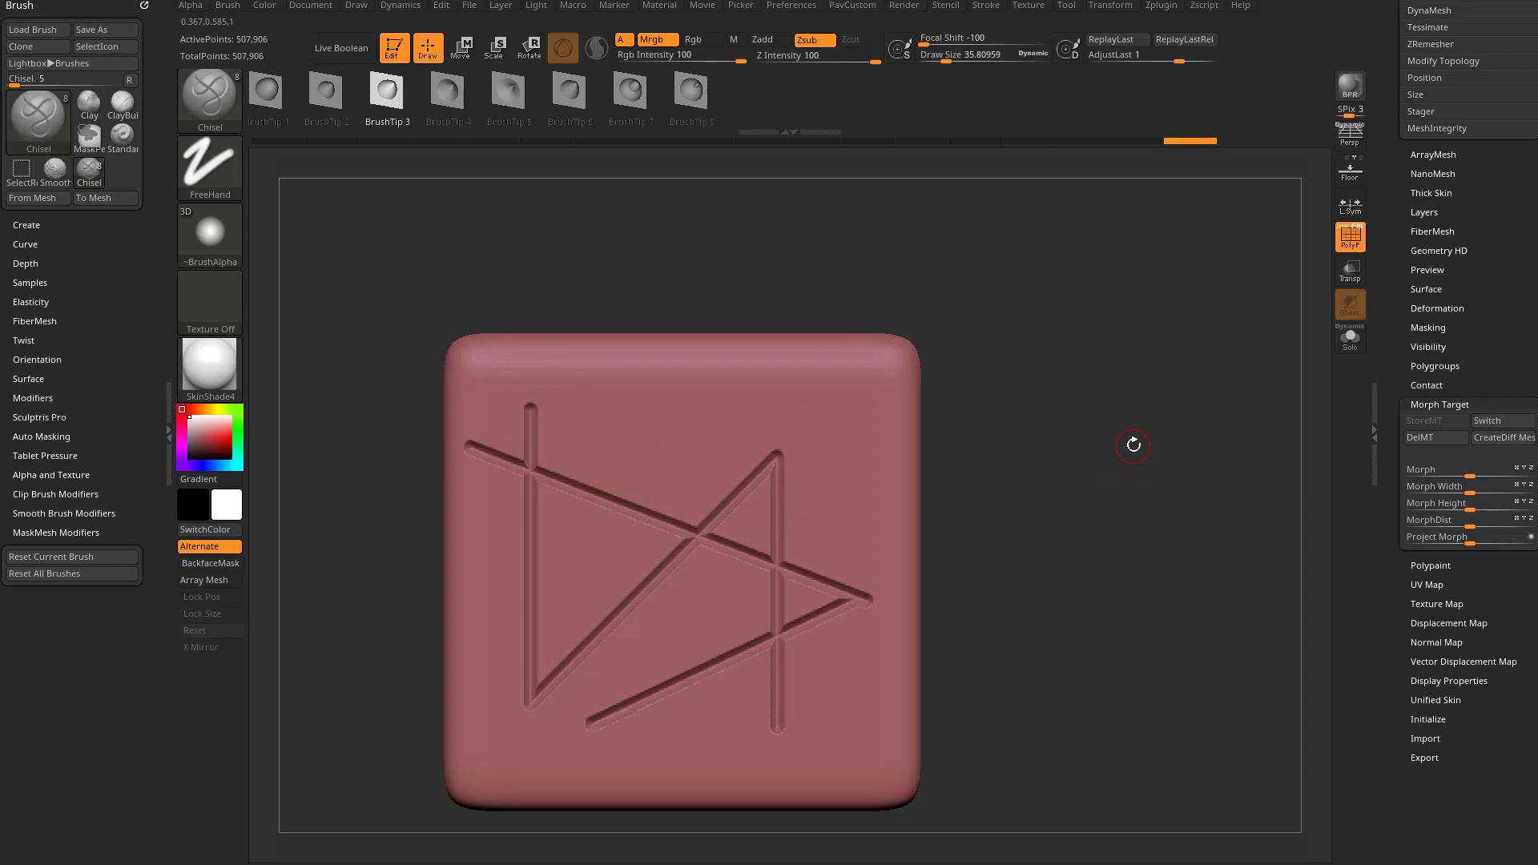
{"action": "left_click_drag", "start_coordinate": [1179, 61], "coordinate": [1156, 62]}
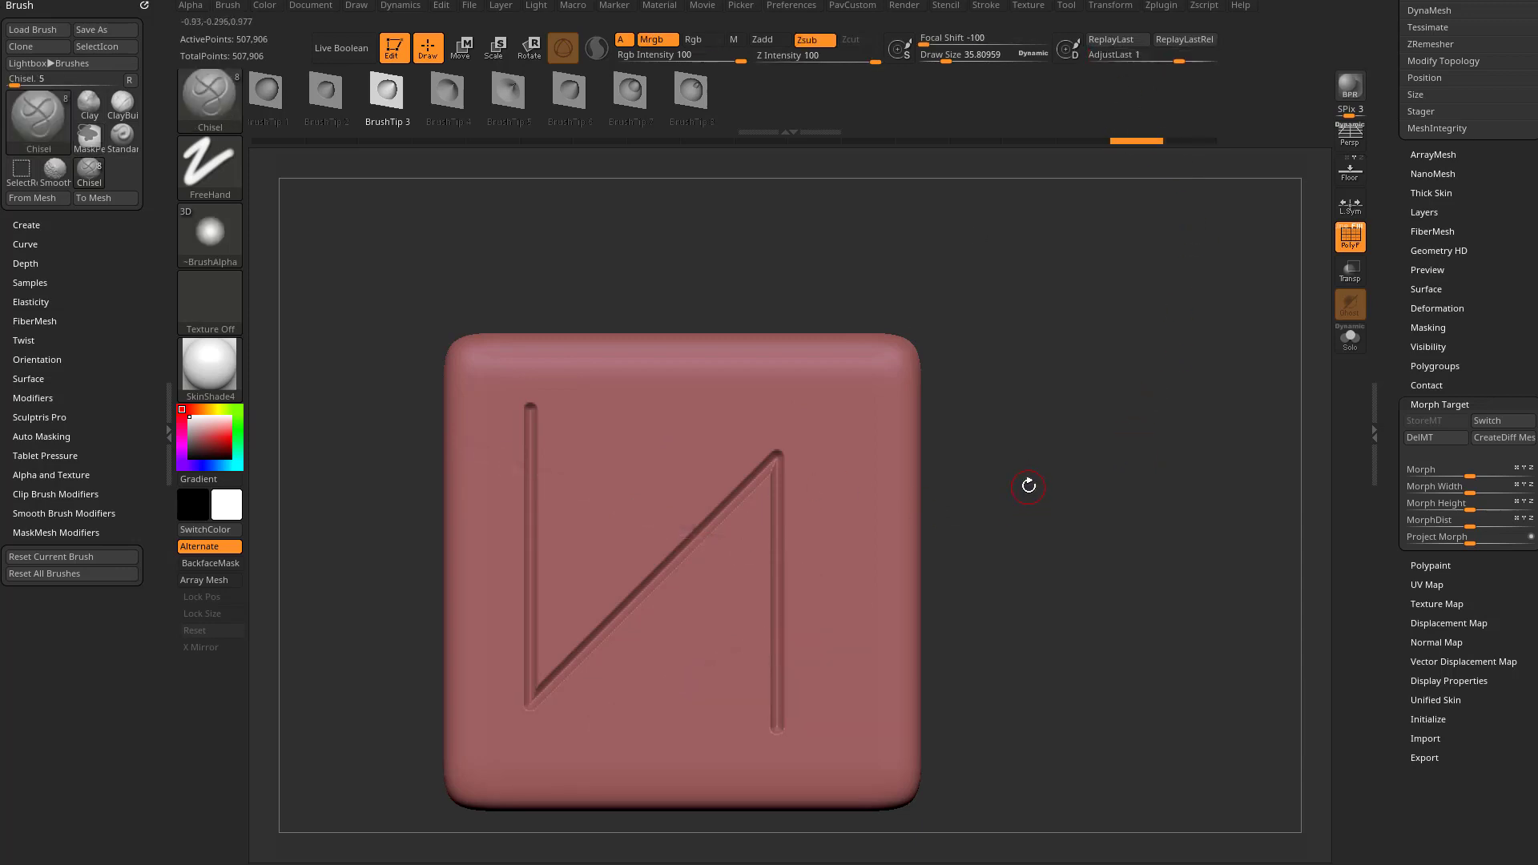
Carve a diagonal groove across the zigzag, test AdjustLast with a connected lower groove, and undo the lower groove
{"action": "left_click_drag", "start_coordinate": [503, 463], "coordinate": [836, 613]}
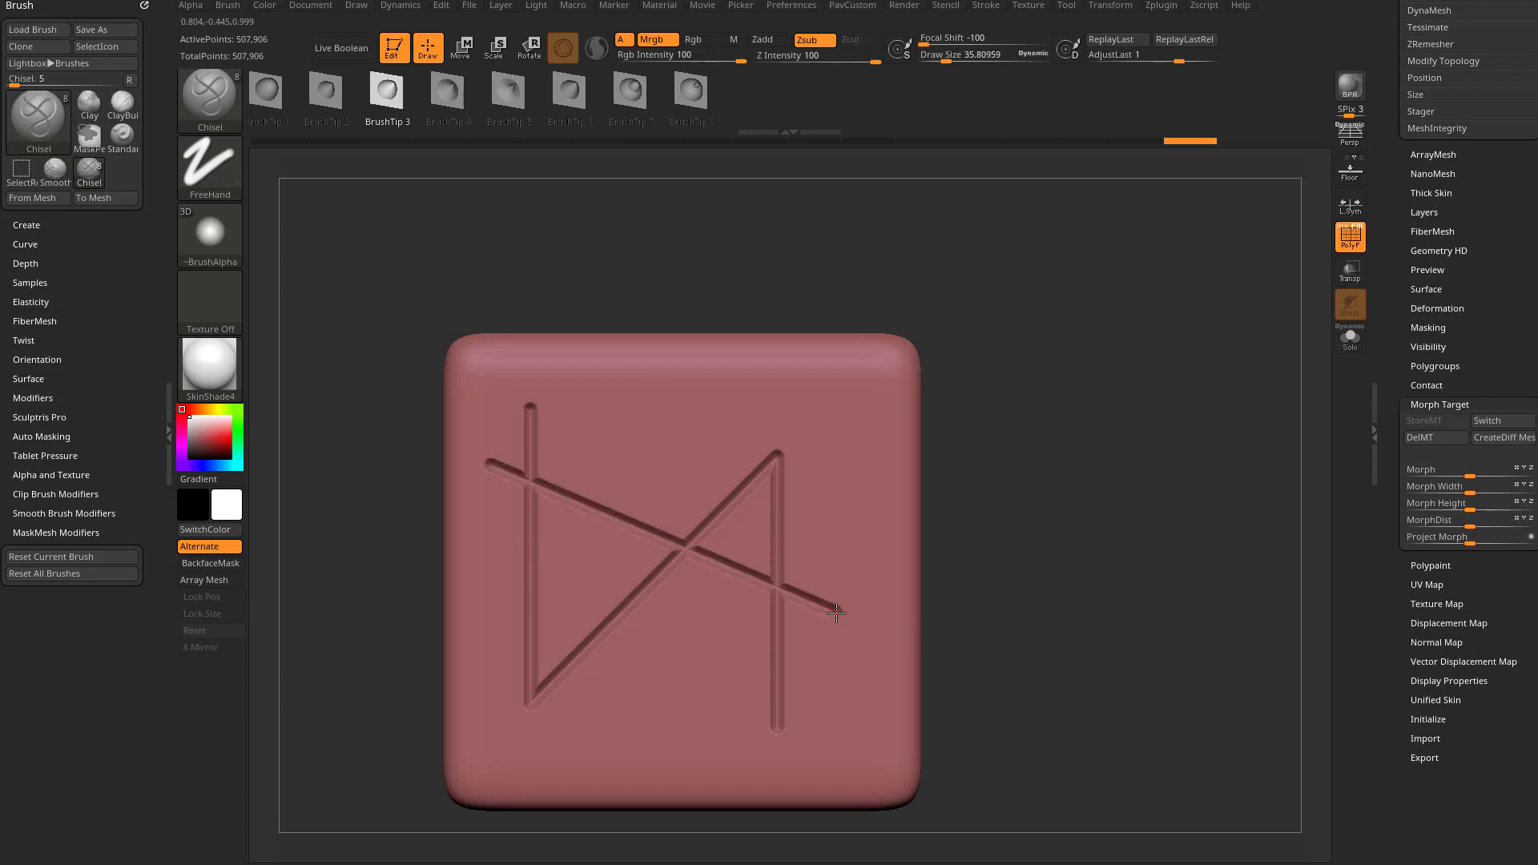
{"action": "left_click_drag", "start_coordinate": [617, 737], "coordinate": [620, 735]}
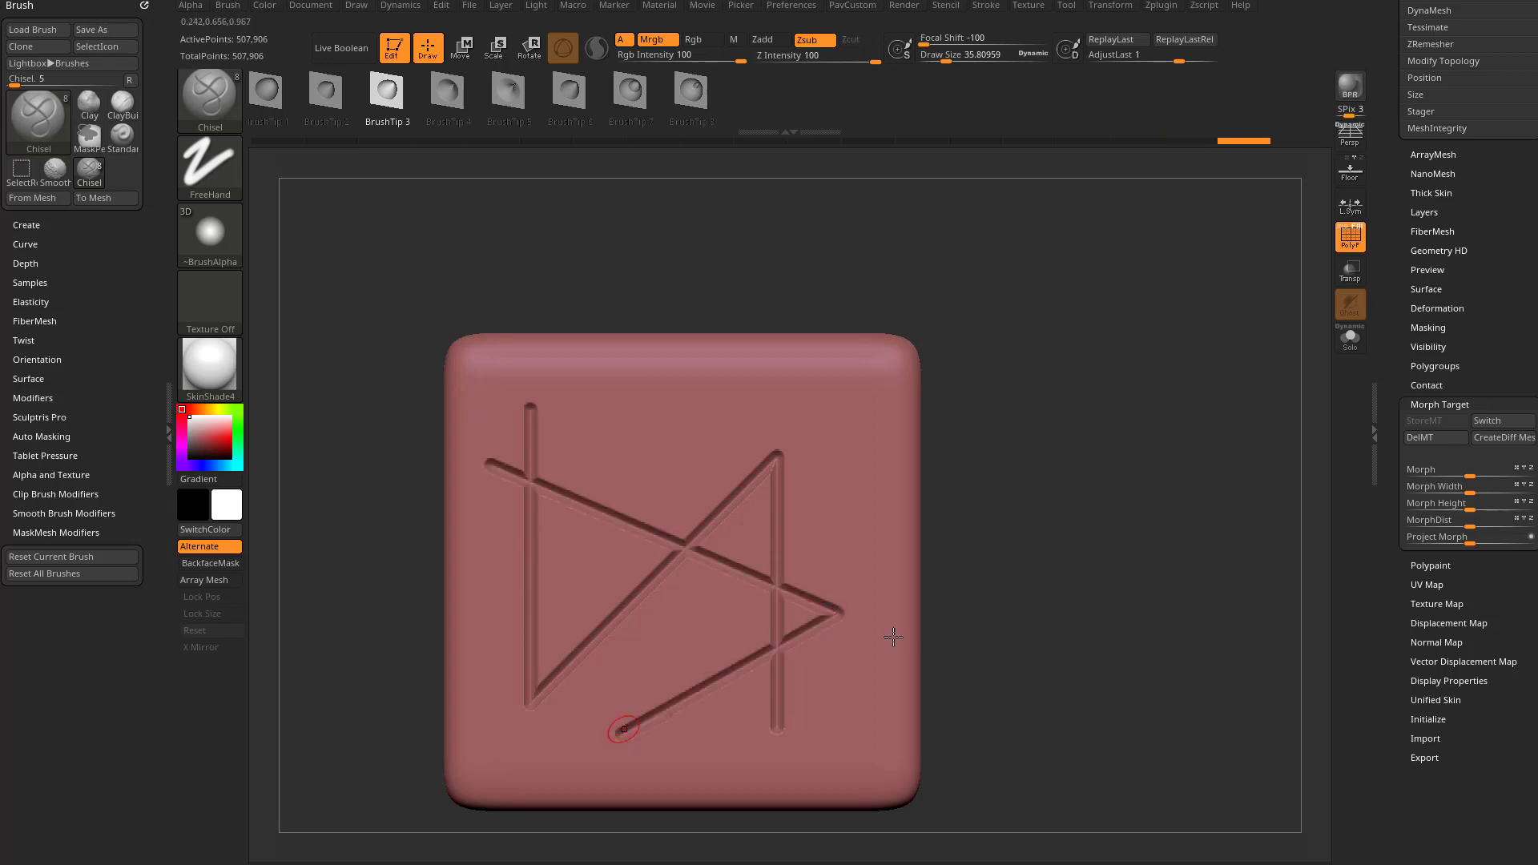
{"action": "left_click_drag", "start_coordinate": [1168, 138], "coordinate": [1083, 150]}
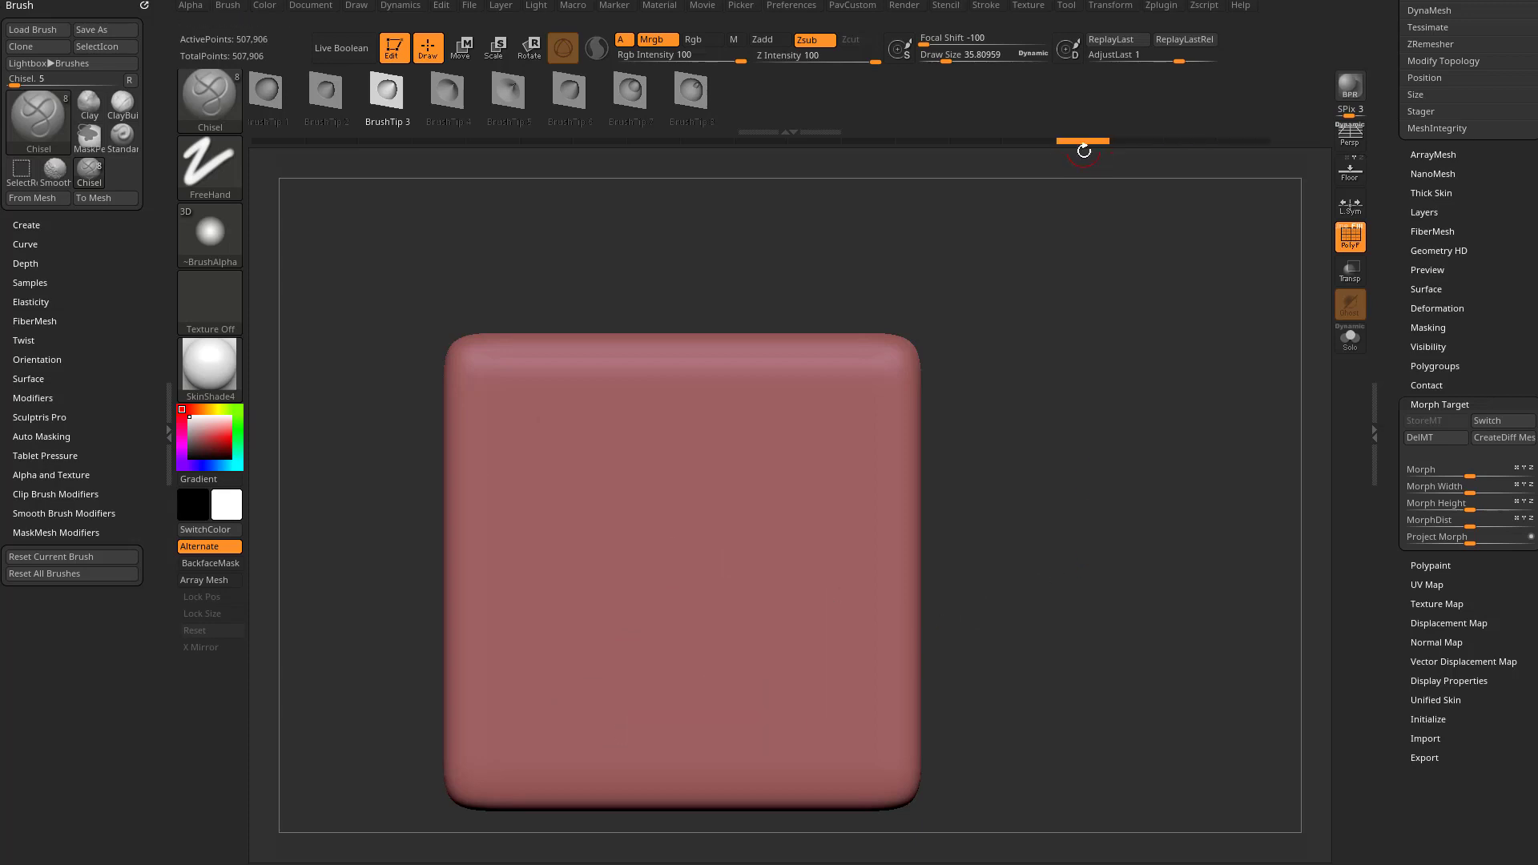
{"action": "left_click", "coordinate": [1244, 141]}
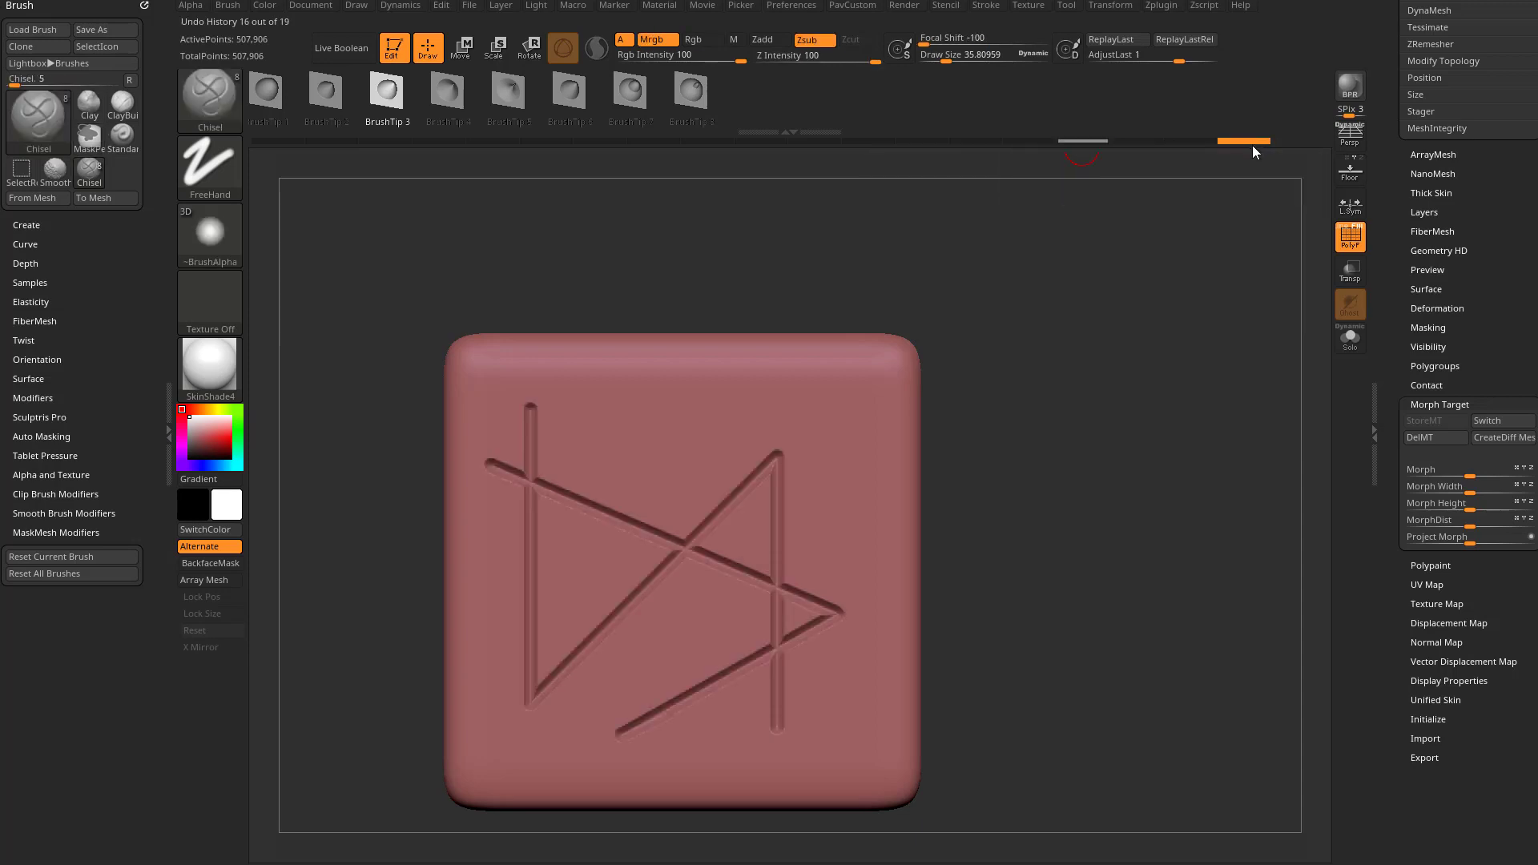
{"action": "left_click_drag", "start_coordinate": [1119, 70], "coordinate": [1182, 77]}
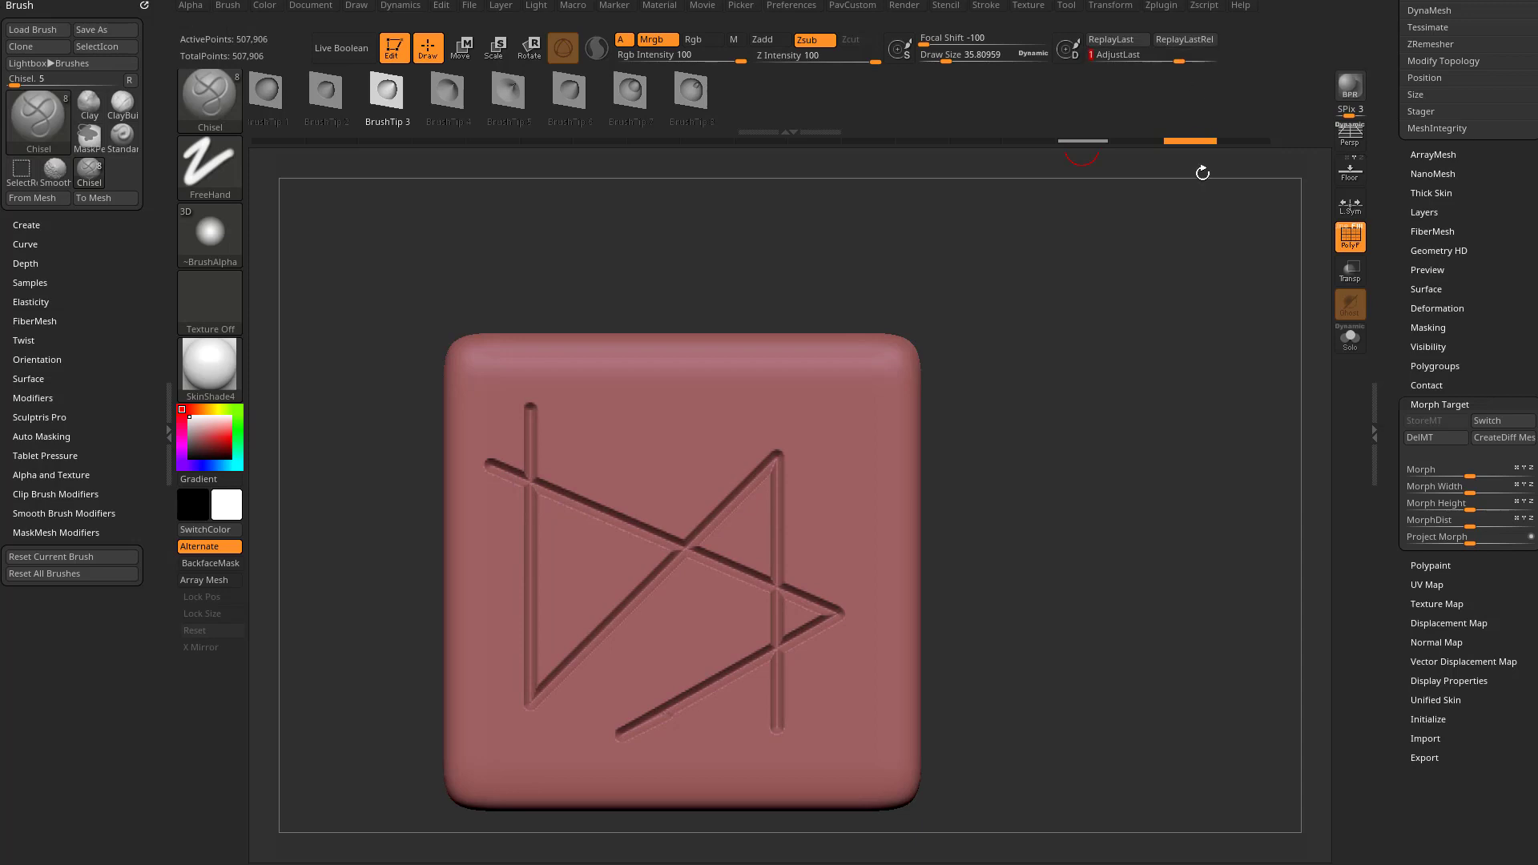
{"action": "key", "text": "ctrl+z"}
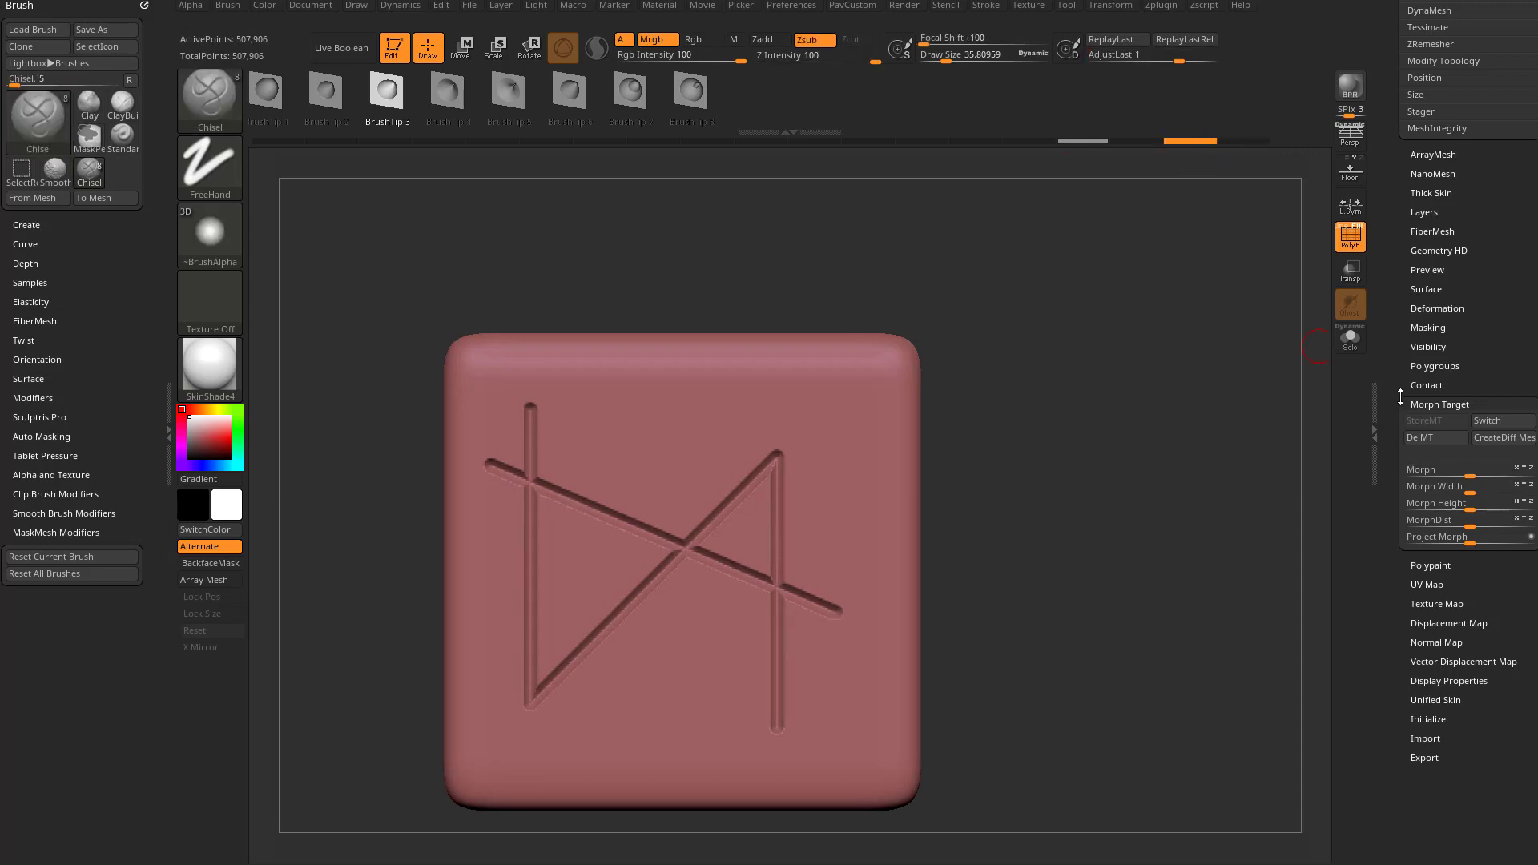
Apply Mask Changed Points to the carved grooves and undo the mask
{"action": "left_click", "coordinate": [1428, 327]}
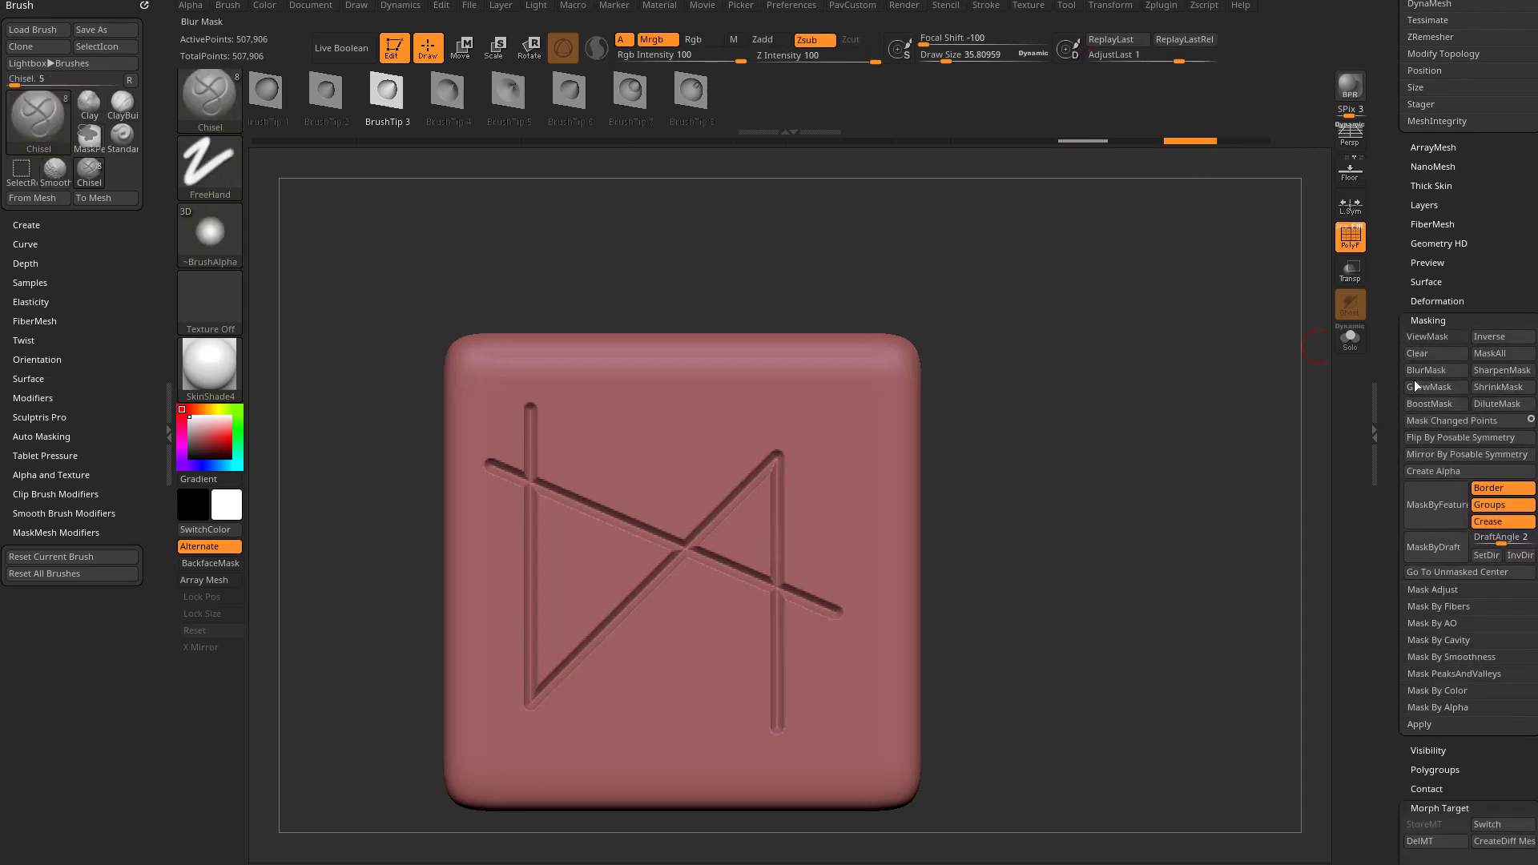
{"action": "left_click", "coordinate": [1438, 420]}
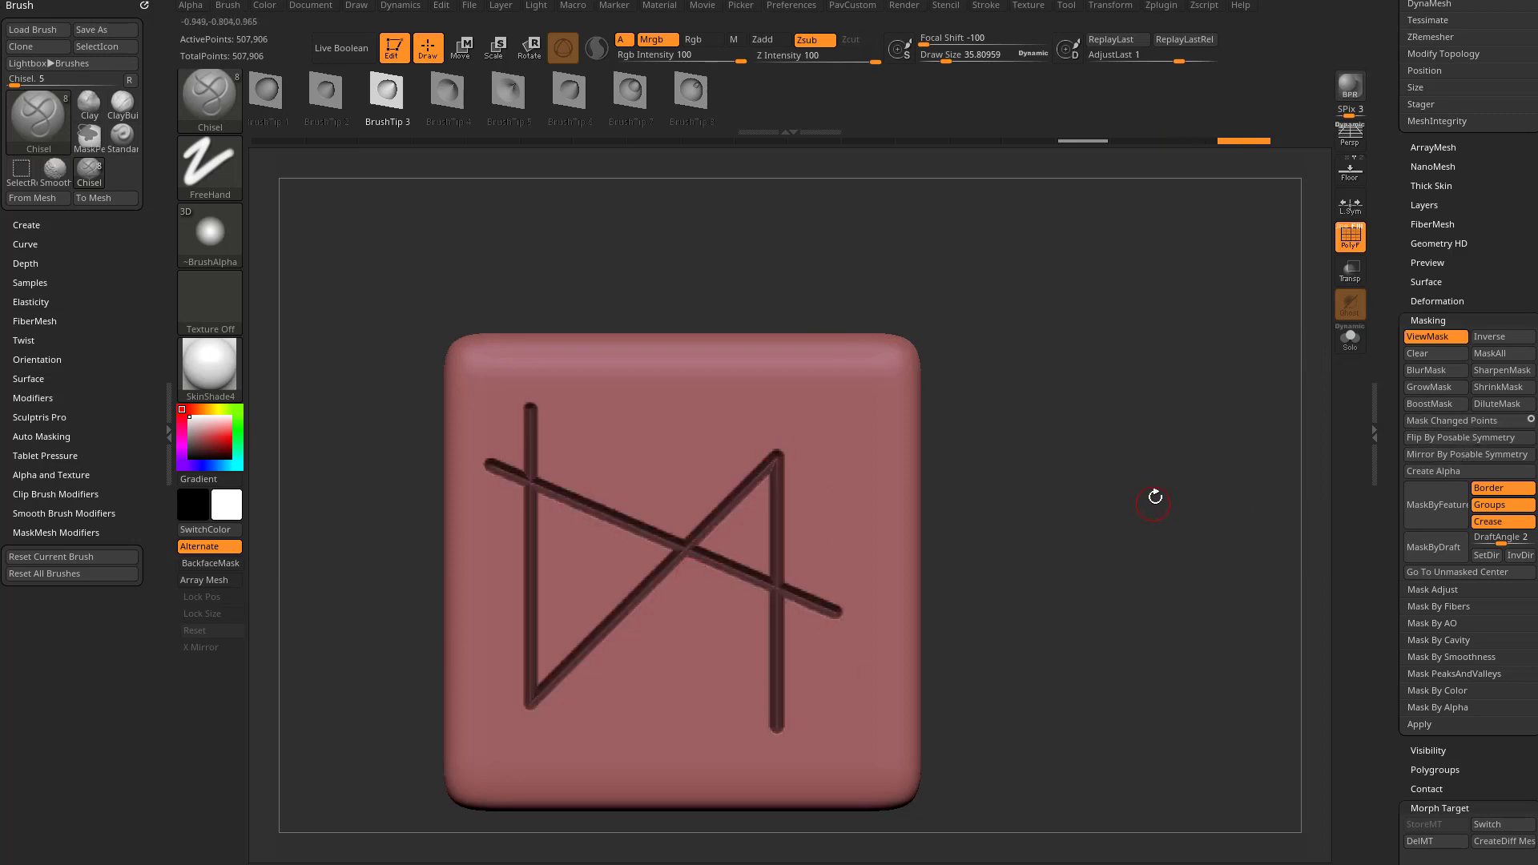
{"action": "key", "text": "ctrl+h"}
Turn the carved grooves into their own polygroup with Groups Changed Points
{"action": "left_click_drag", "start_coordinate": [1389, 511], "coordinate": [1406, 360]}
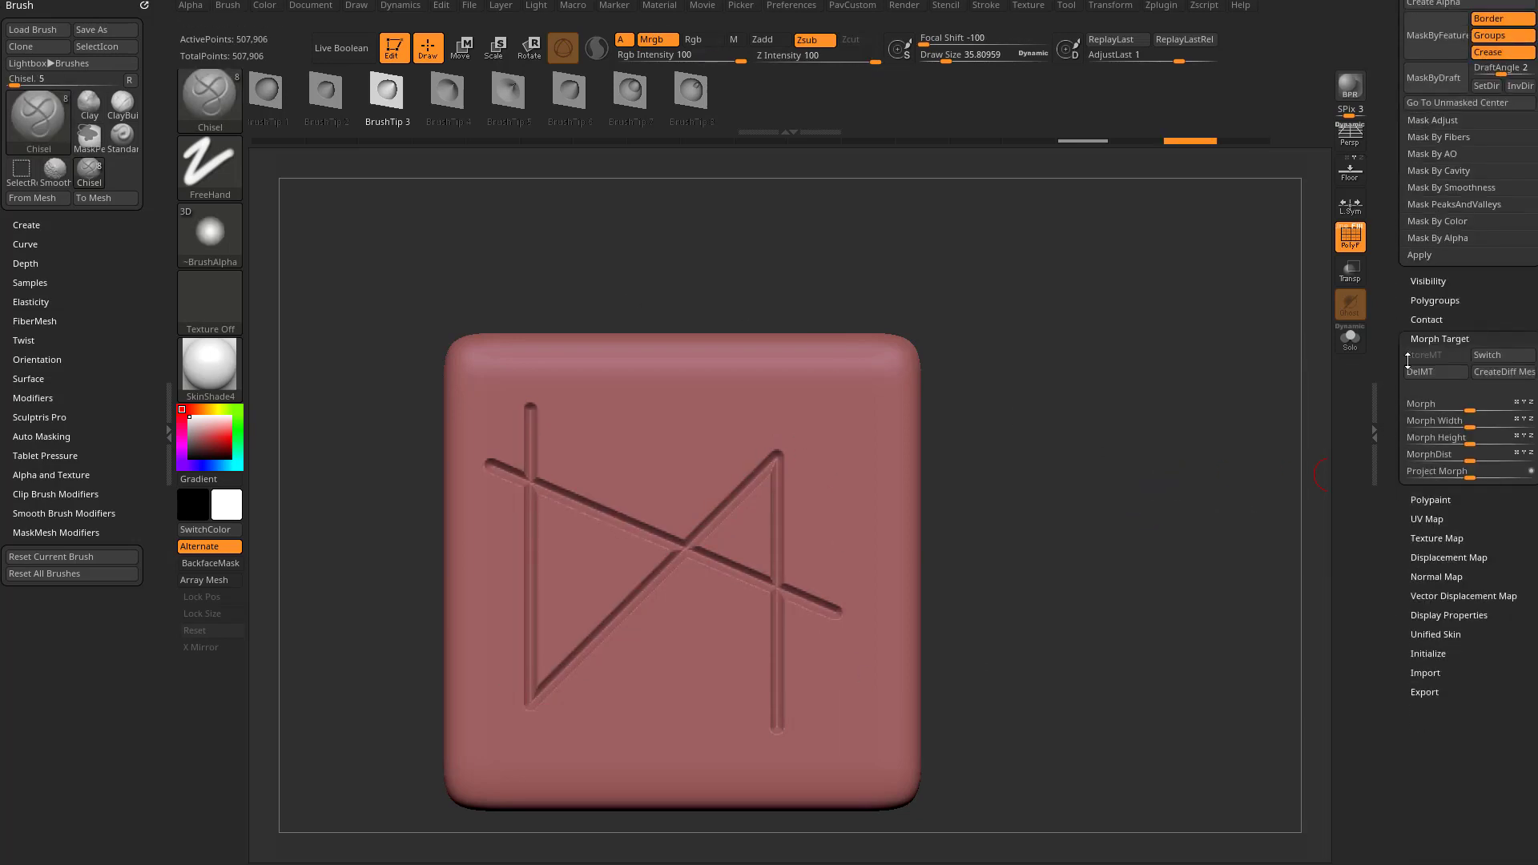
{"action": "left_click", "coordinate": [1432, 301], "text": "shift"}
{"action": "left_click_drag", "start_coordinate": [1389, 308], "coordinate": [1389, 195]}
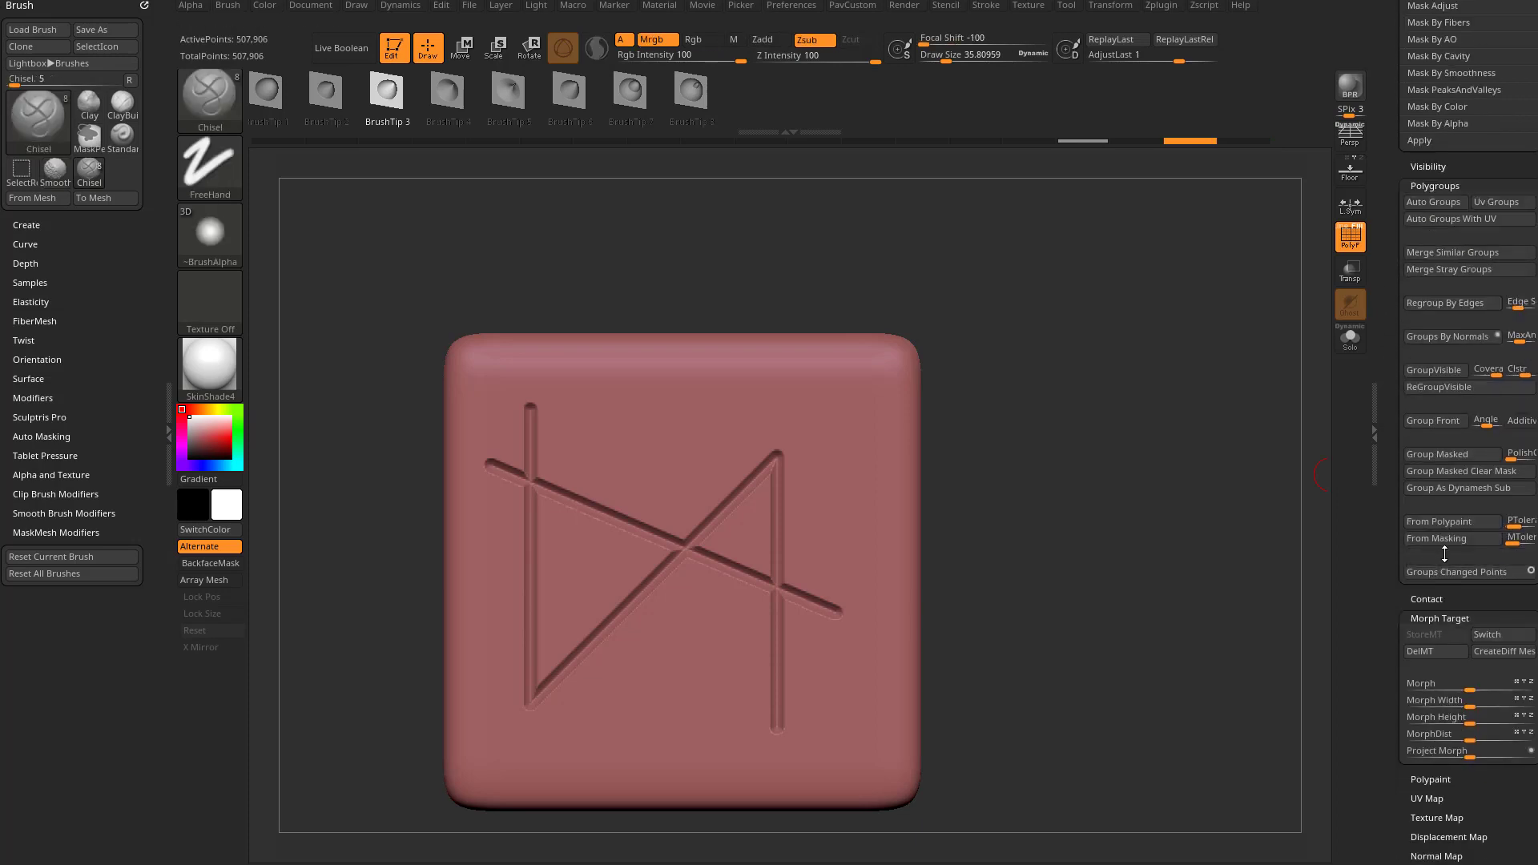
{"action": "left_click", "coordinate": [1526, 577]}
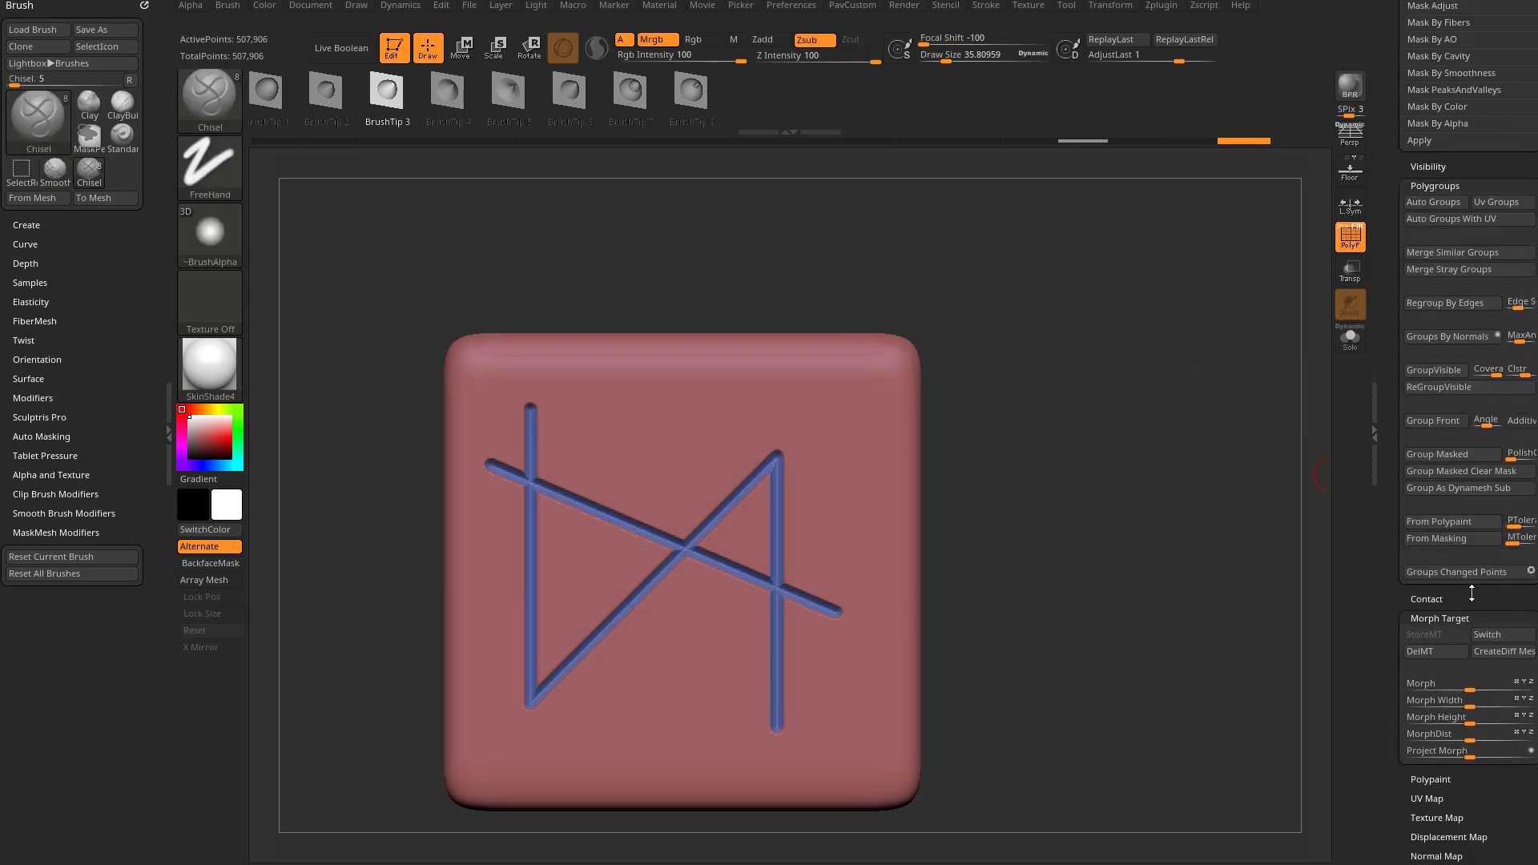
Switch to the BevelFlat brush and enlarge its draw size to about 436
{"action": "left_click_drag", "start_coordinate": [1098, 405], "coordinate": [719, 602]}
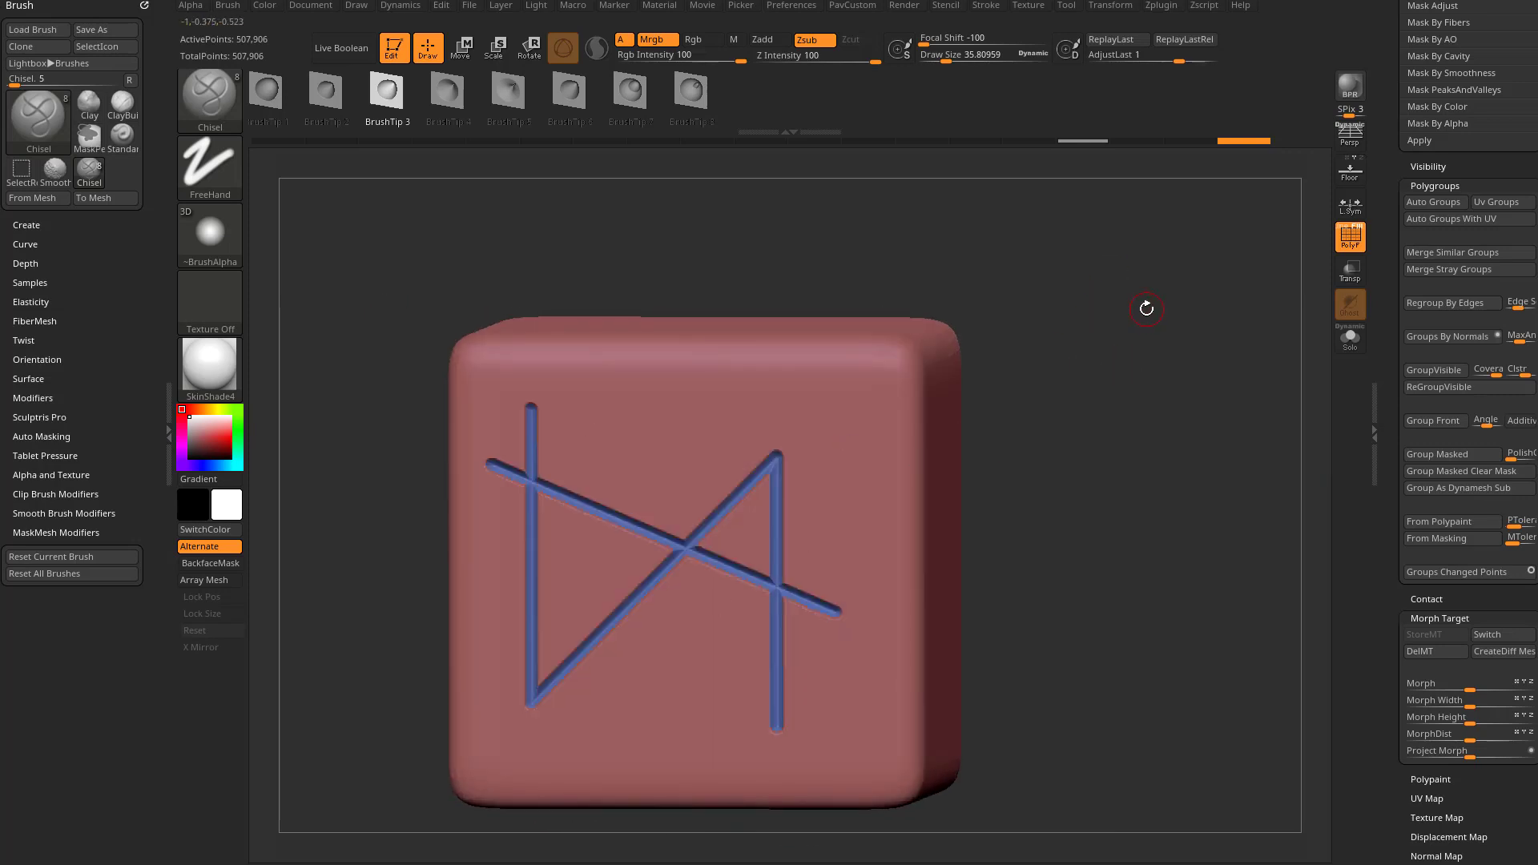
{"action": "left_click_drag", "start_coordinate": [1186, 284], "coordinate": [1125, 389]}
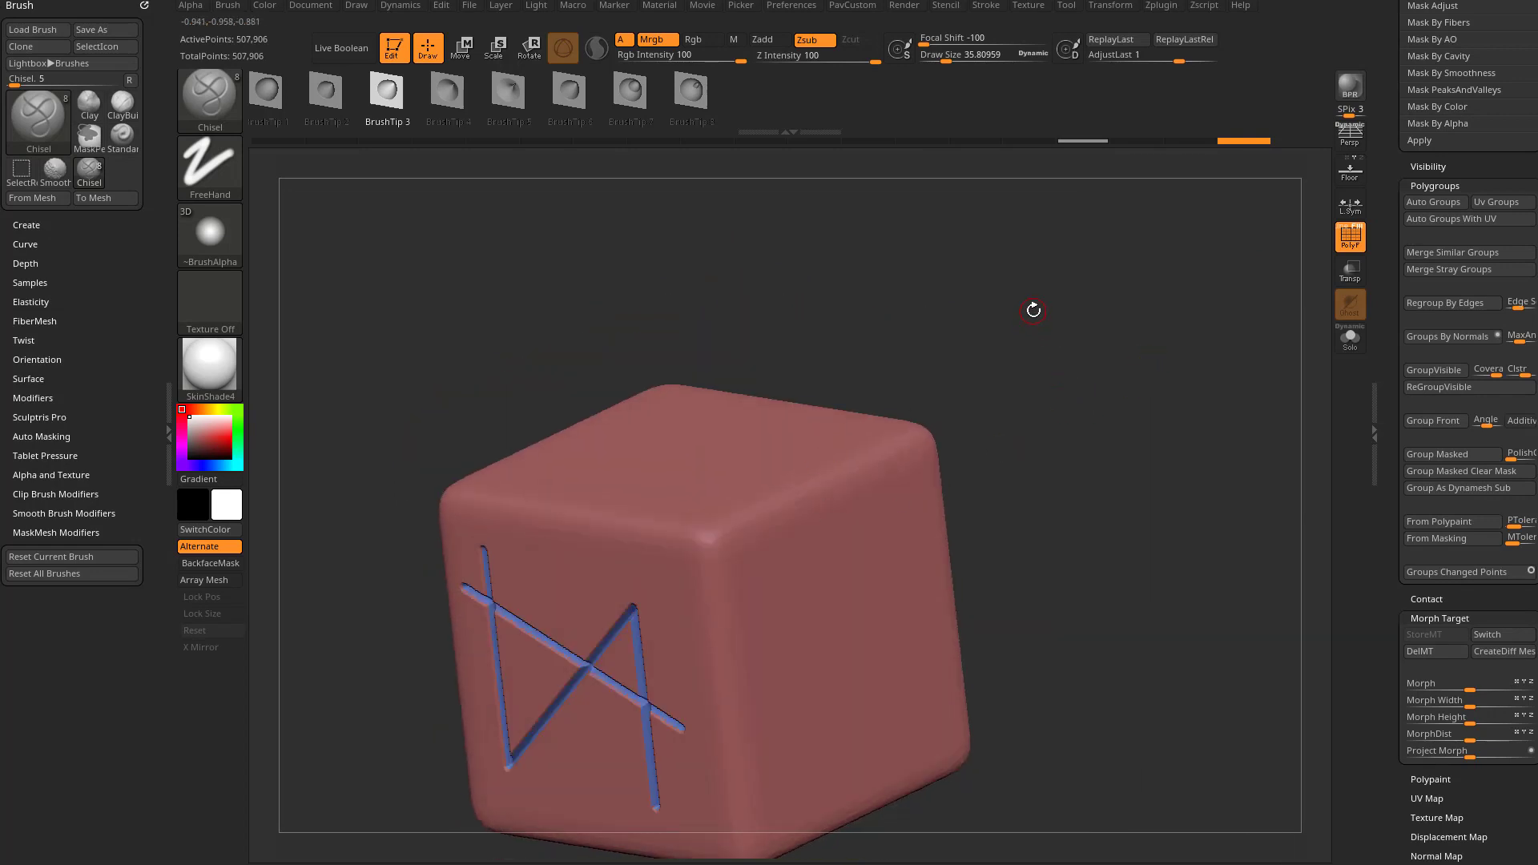
{"action": "key", "text": "b"}
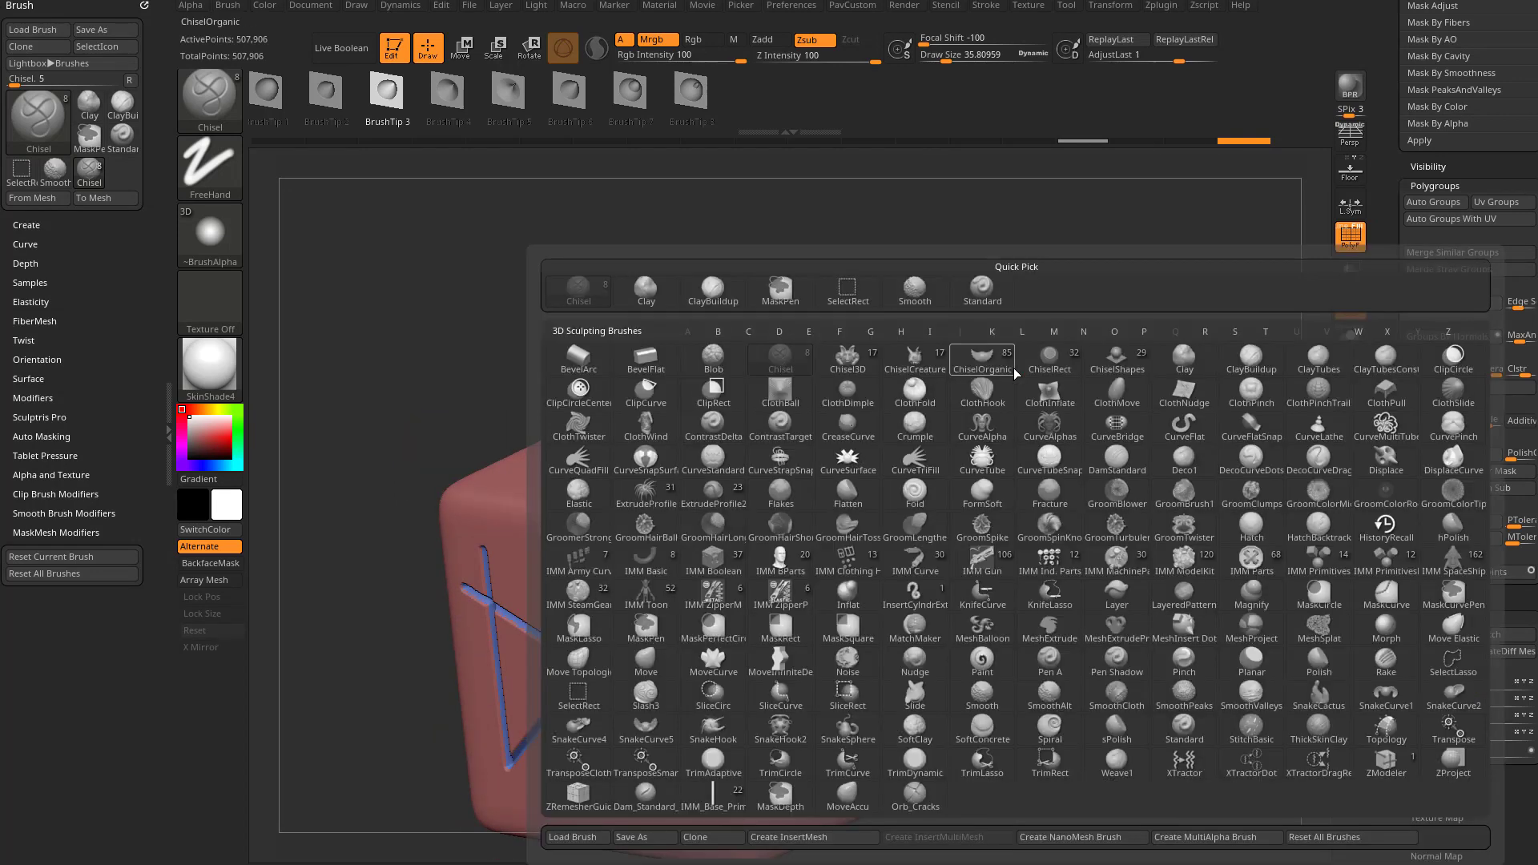
{"action": "key", "text": "b"}
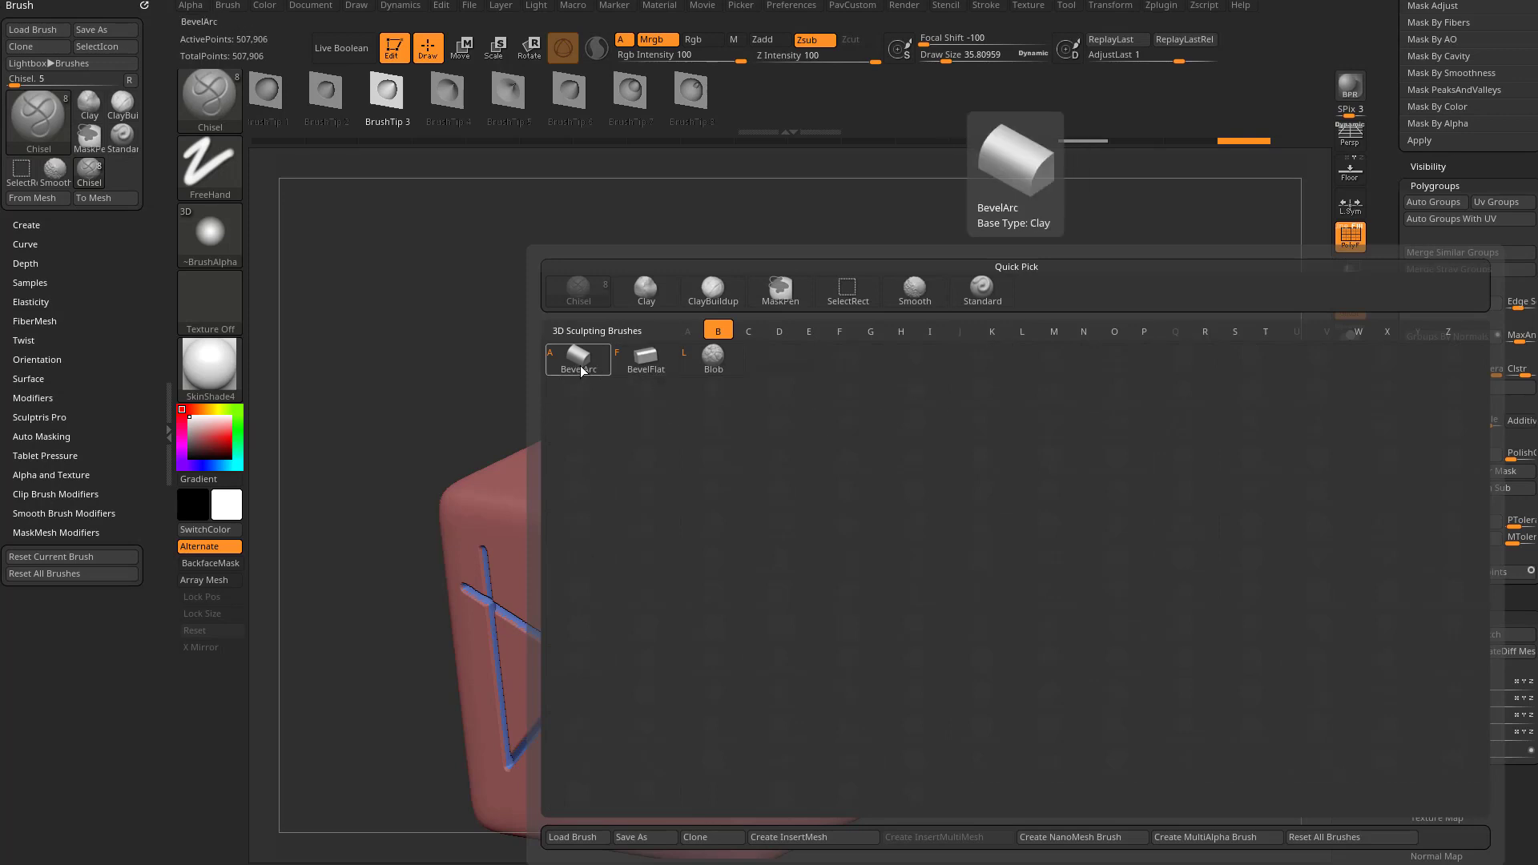
{"action": "left_click", "coordinate": [645, 357]}
{"action": "key", "text": "s"}
{"action": "left_click_drag", "start_coordinate": [784, 511], "coordinate": [808, 510]}
Flatten two cube edges with wide BevelFlat strokes and assign the flattened areas a polygroup with Groups Changed Points
{"action": "left_click_drag", "start_coordinate": [706, 577], "coordinate": [742, 368]}
{"action": "mouse_move", "coordinate": [1170, 396]}
{"action": "left_mouse_down"}
{"action": "mouse_move", "coordinate": [1115, 311]}
{"action": "mouse_move", "coordinate": [1143, 267]}
{"action": "mouse_move", "coordinate": [897, 461]}
{"action": "left_mouse_up"}
{"action": "left_click_drag", "start_coordinate": [709, 521], "coordinate": [994, 449]}
{"action": "left_click_drag", "start_coordinate": [1156, 342], "coordinate": [1154, 425]}
{"action": "left_click_drag", "start_coordinate": [1401, 644], "coordinate": [1401, 413]}
{"action": "left_click", "coordinate": [1456, 341]}
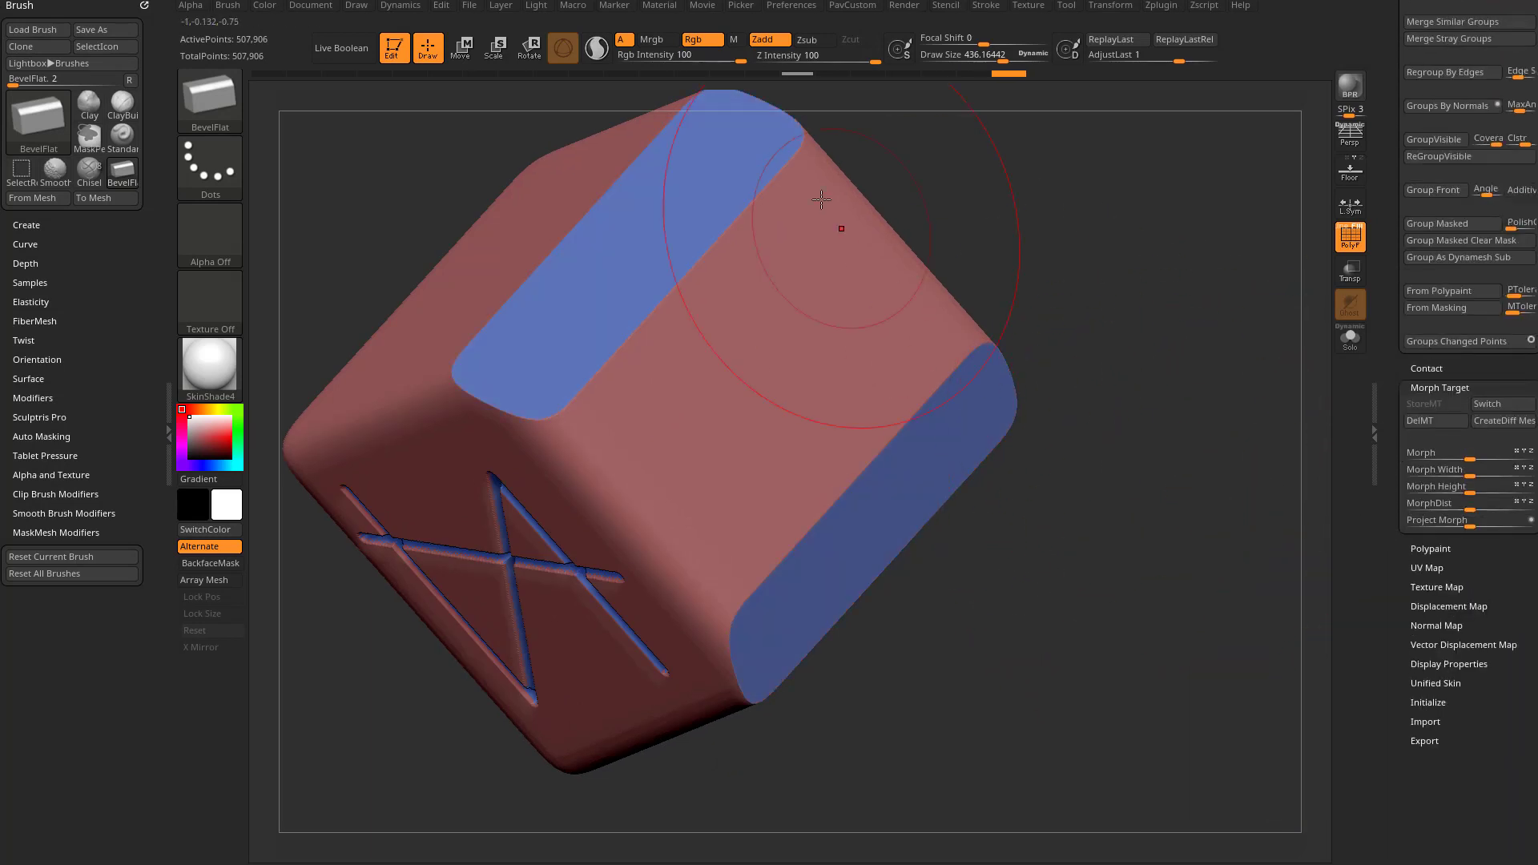
Undo the polygroup on the flattened edges and both BevelFlat strokes
{"action": "left_click_drag", "start_coordinate": [1084, 221], "coordinate": [1075, 305], "text": "alt"}
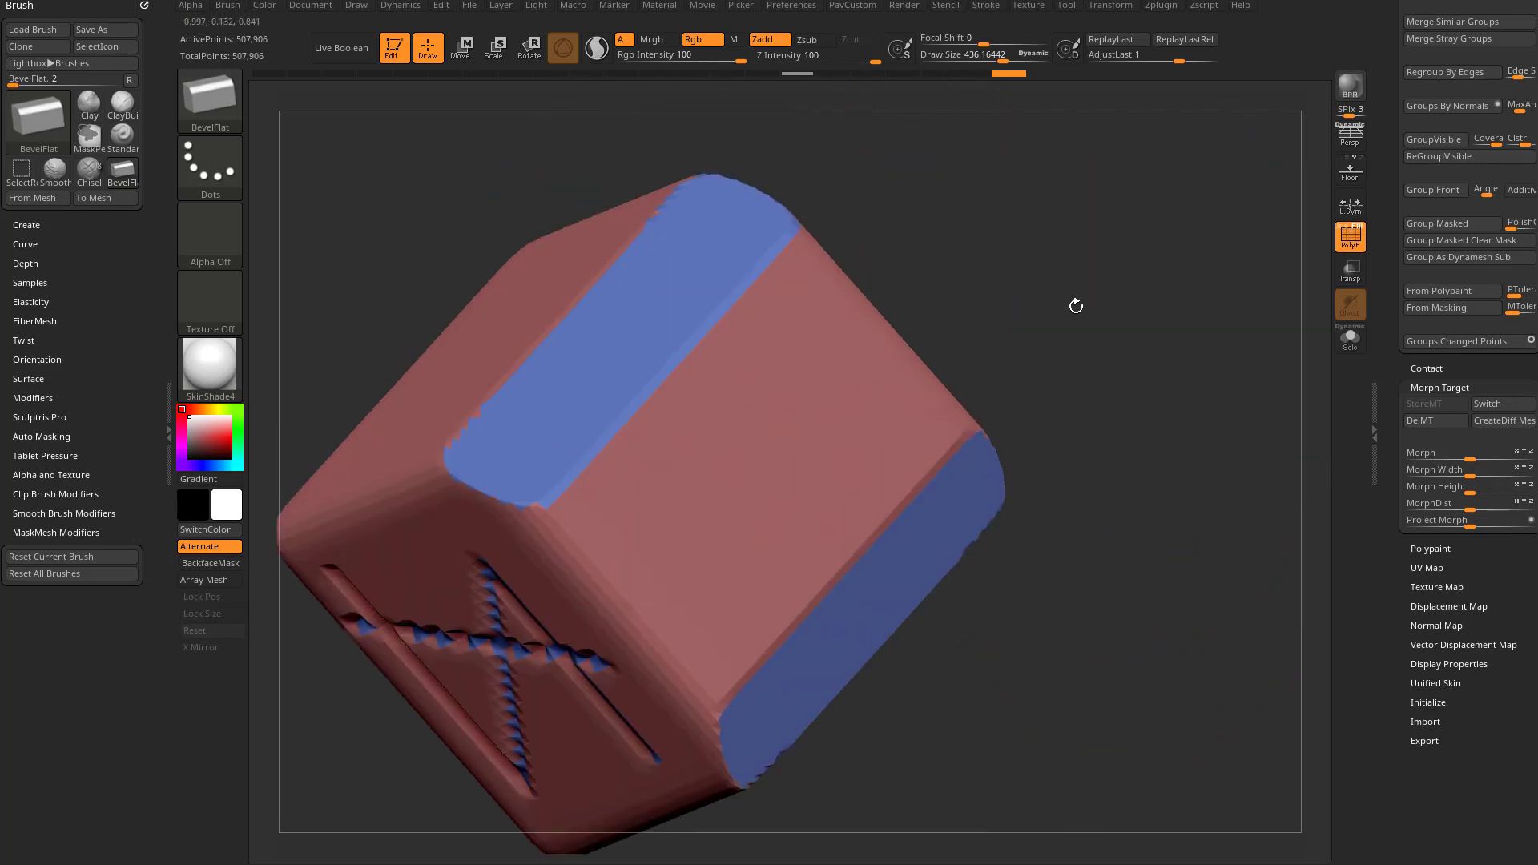
{"action": "key", "text": "ctrl+z"}
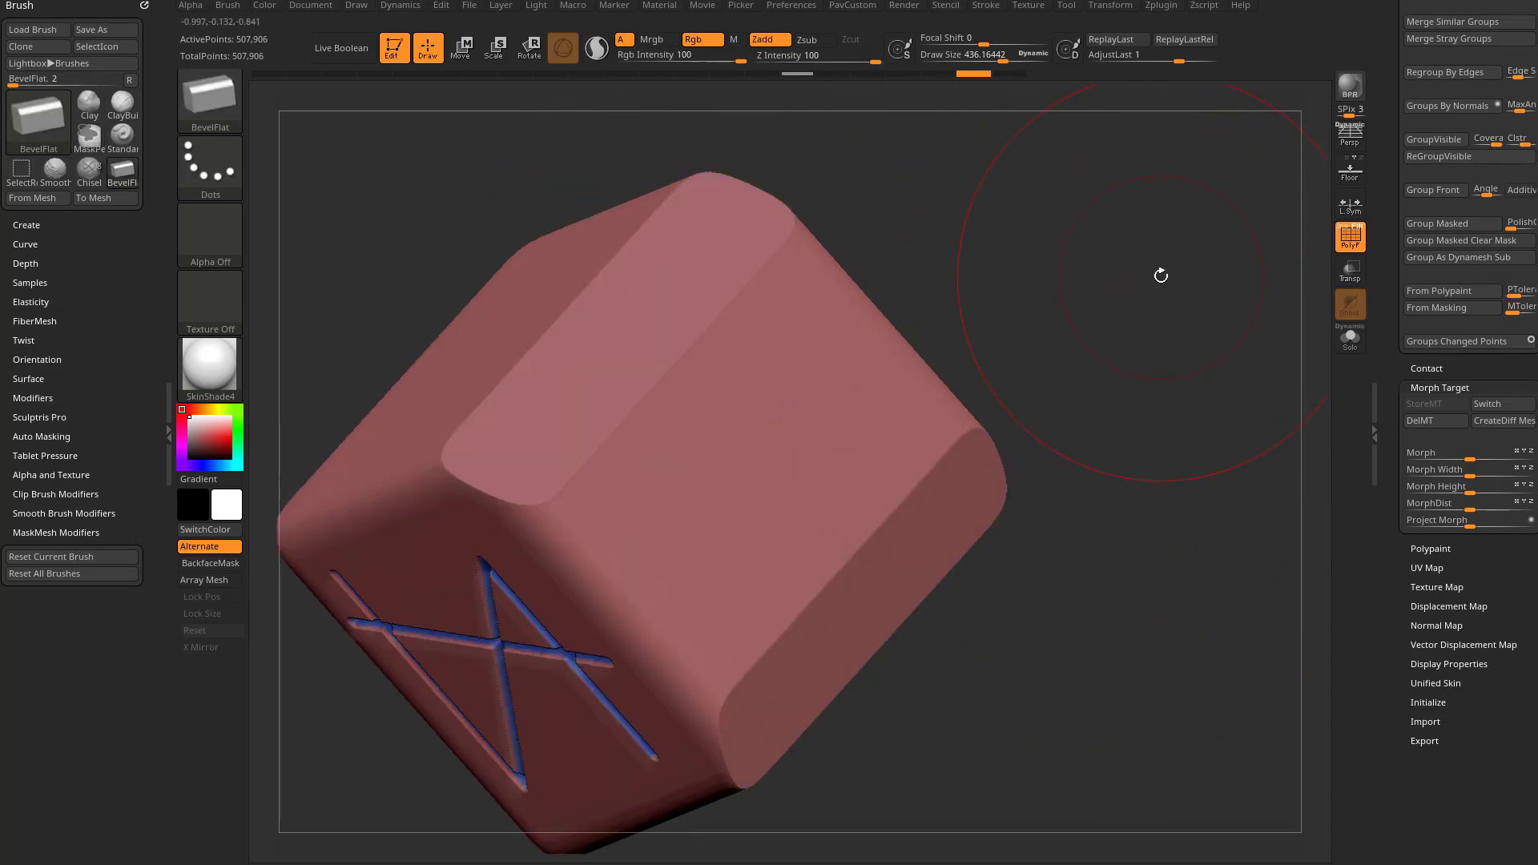
{"action": "key", "text": "ctrl+z"}
{"action": "key", "text": "ctrl+z"}
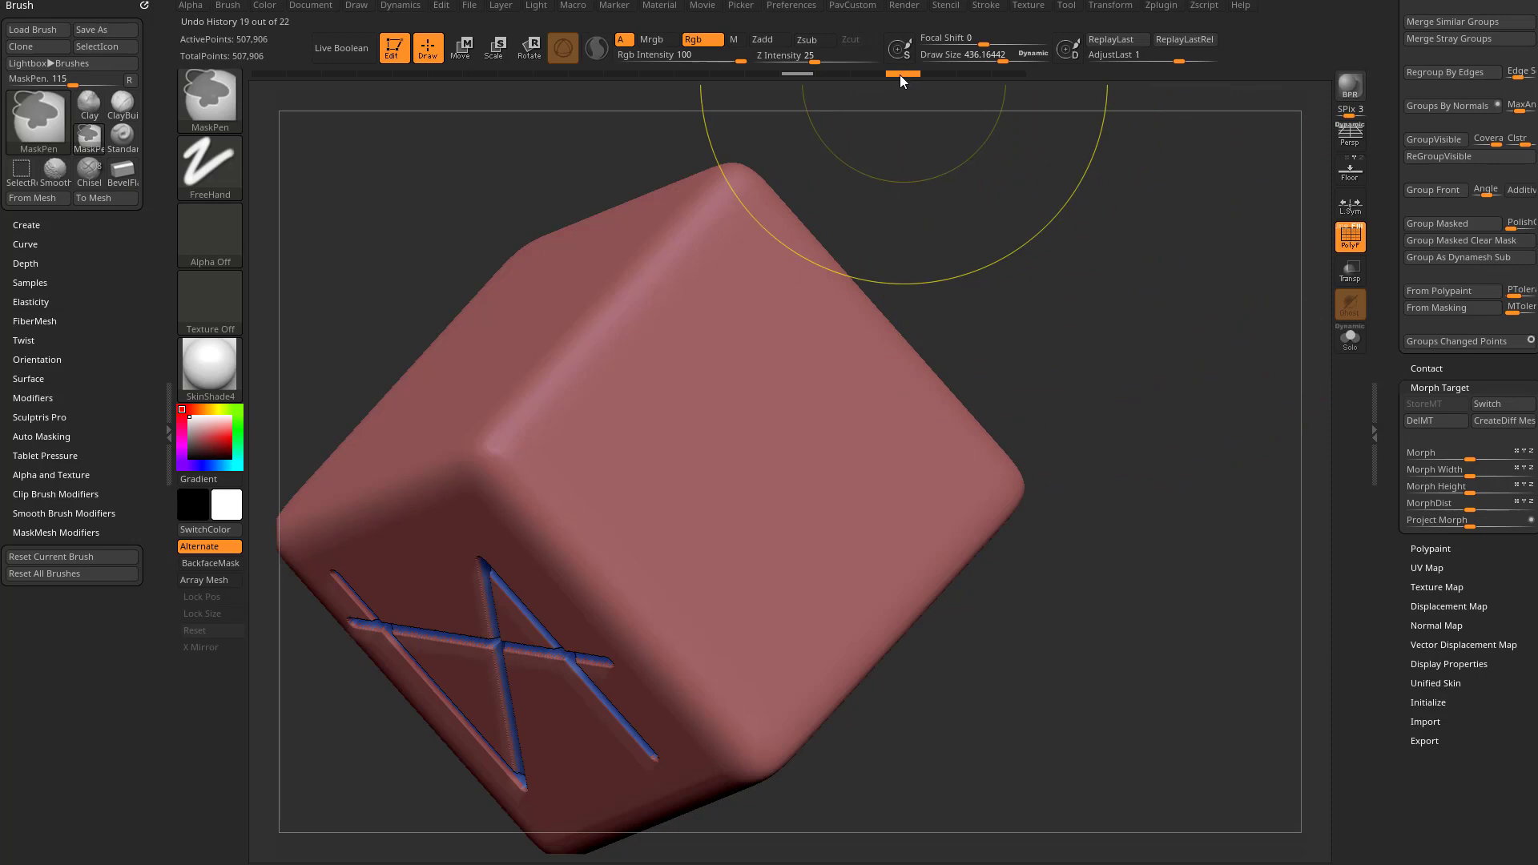
{"action": "left_click_drag", "start_coordinate": [867, 185], "coordinate": [1009, 310]}
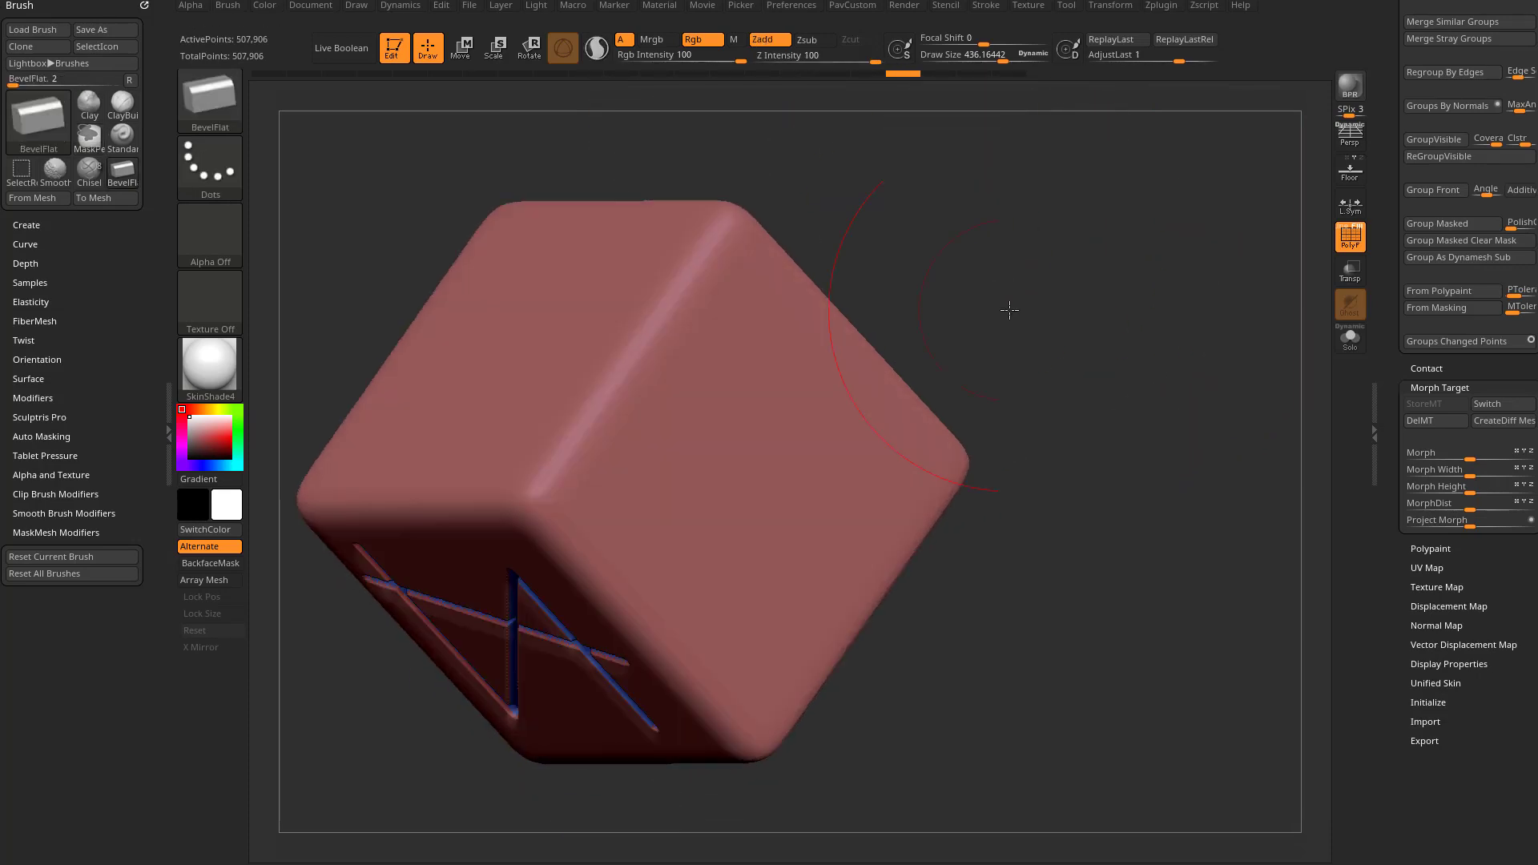
Flatten two cube edges with BevelFlat strokes, apply Groups Changed Points after each, and isolate the resulting polygroup before showing everything again
{"action": "mouse_move", "coordinate": [553, 397]}
{"action": "left_mouse_down"}
{"action": "mouse_move", "coordinate": [560, 463]}
{"action": "mouse_move", "coordinate": [752, 218]}
{"action": "left_mouse_up"}
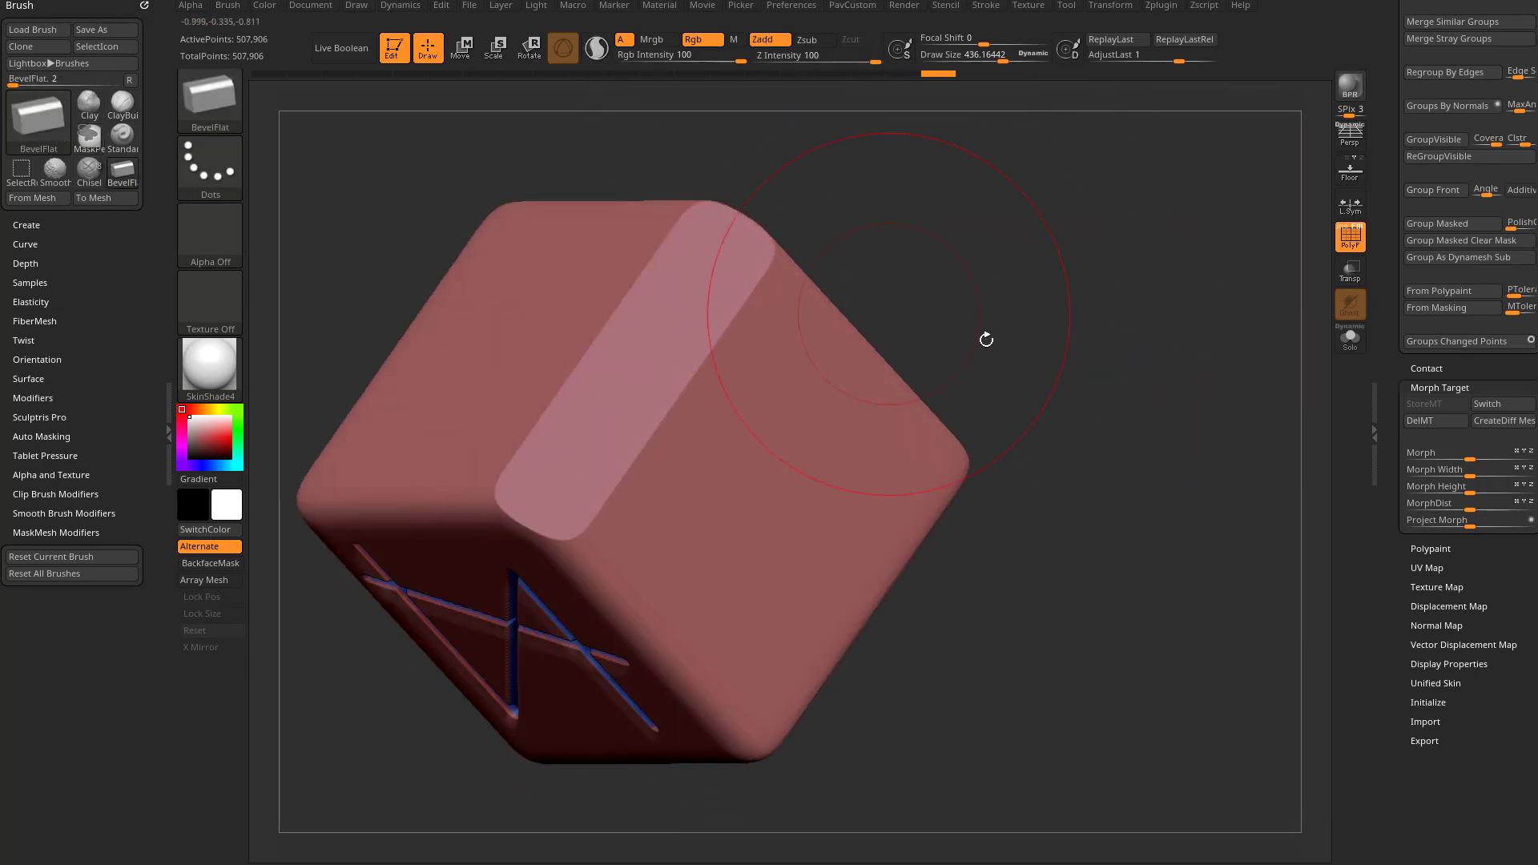
{"action": "left_click_drag", "start_coordinate": [987, 339], "coordinate": [1359, 487]}
{"action": "left_click_drag", "start_coordinate": [1132, 578], "coordinate": [1113, 491]}
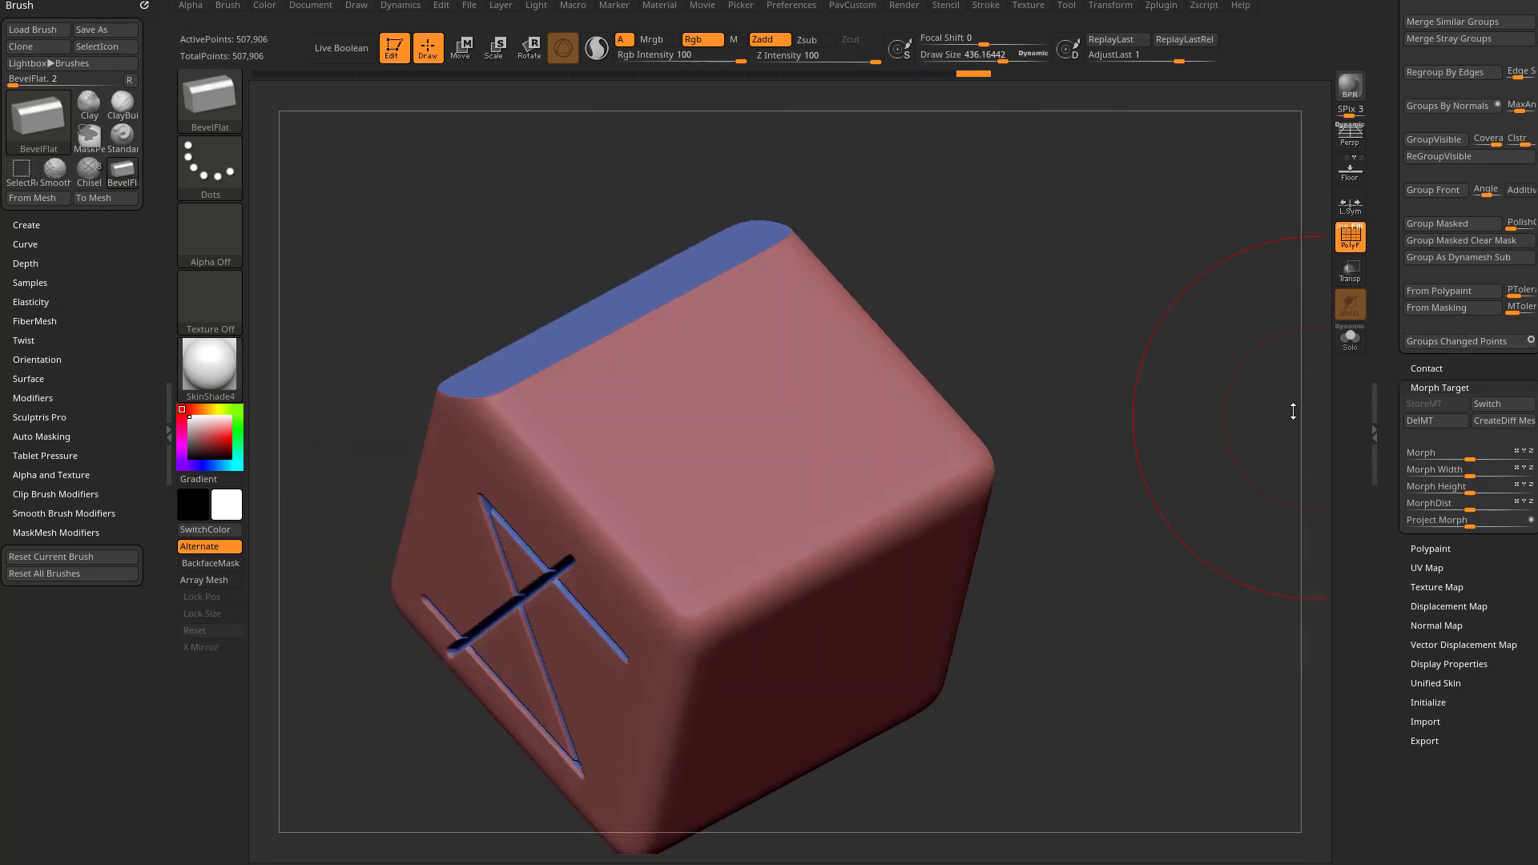
{"action": "mouse_move", "coordinate": [773, 533]}
{"action": "left_mouse_down"}
{"action": "mouse_move", "coordinate": [809, 561]}
{"action": "mouse_move", "coordinate": [913, 500]}
{"action": "left_mouse_up"}
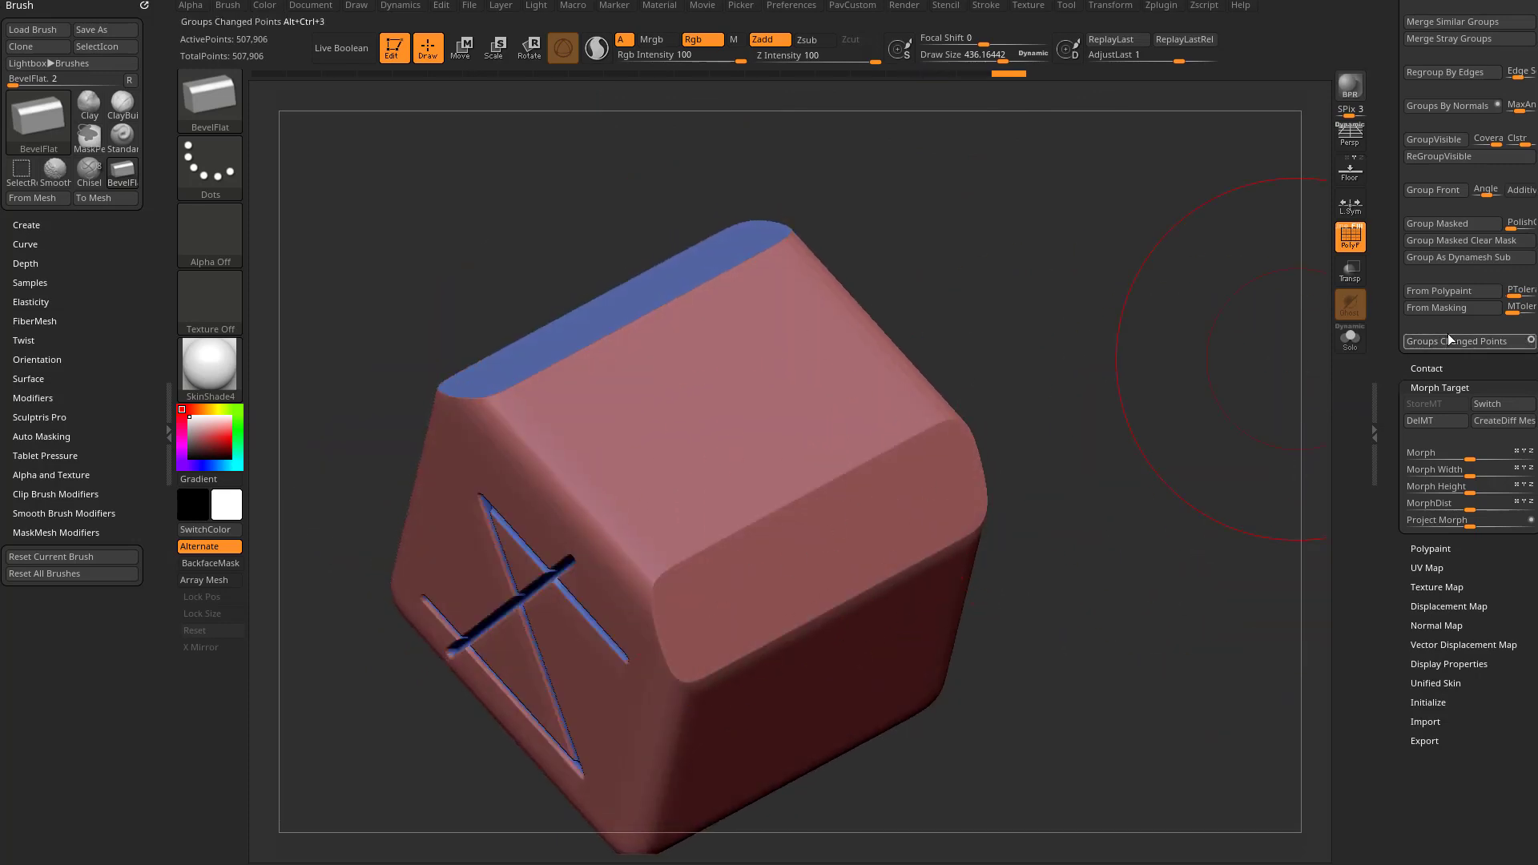
{"action": "left_click", "coordinate": [814, 549], "text": "ctrl+shift"}
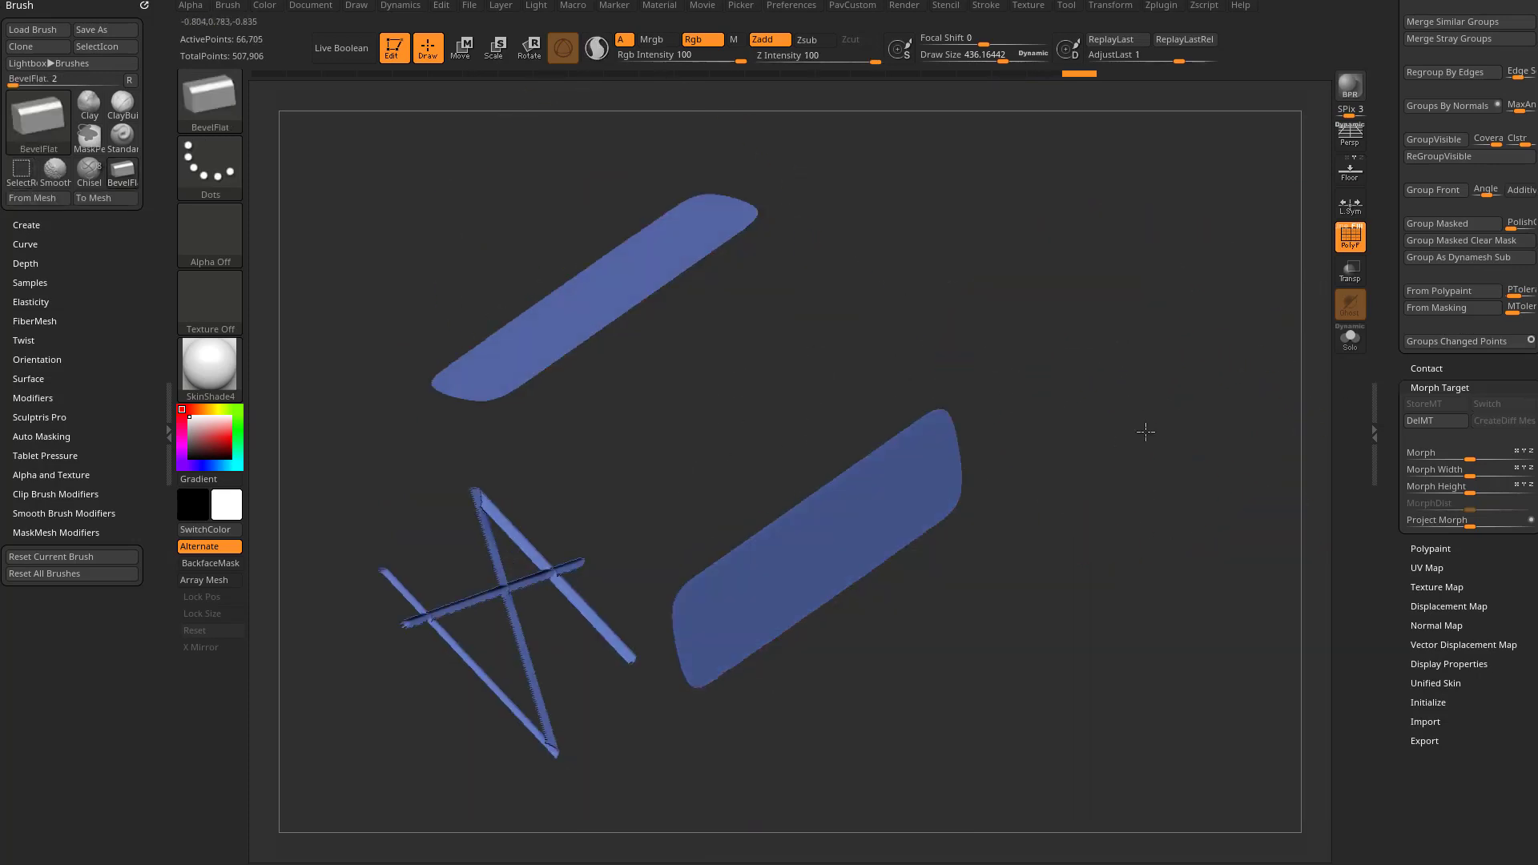
{"action": "left_click", "coordinate": [1159, 437], "text": "ctrl+shift"}
Flatten a third cube edge with a BevelFlat stroke and give it a separate polygroup with Groups Changed Points
{"action": "left_click_drag", "start_coordinate": [1154, 440], "coordinate": [1310, 361]}
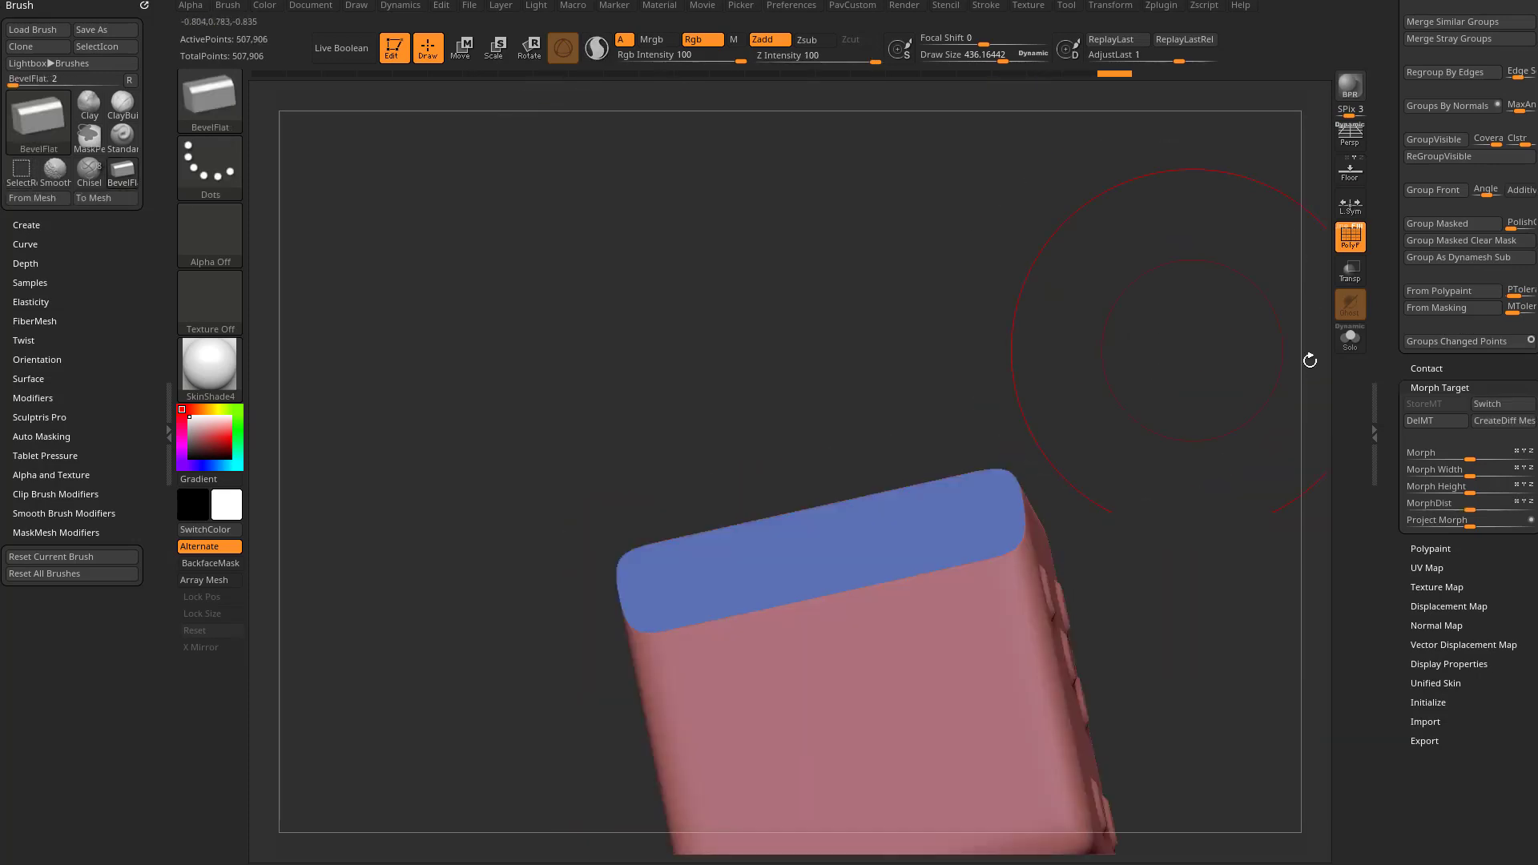
{"action": "mouse_move", "coordinate": [1167, 483]}
{"action": "left_mouse_down"}
{"action": "mouse_move", "coordinate": [1174, 242]}
{"action": "mouse_move", "coordinate": [1112, 329]}
{"action": "left_mouse_up"}
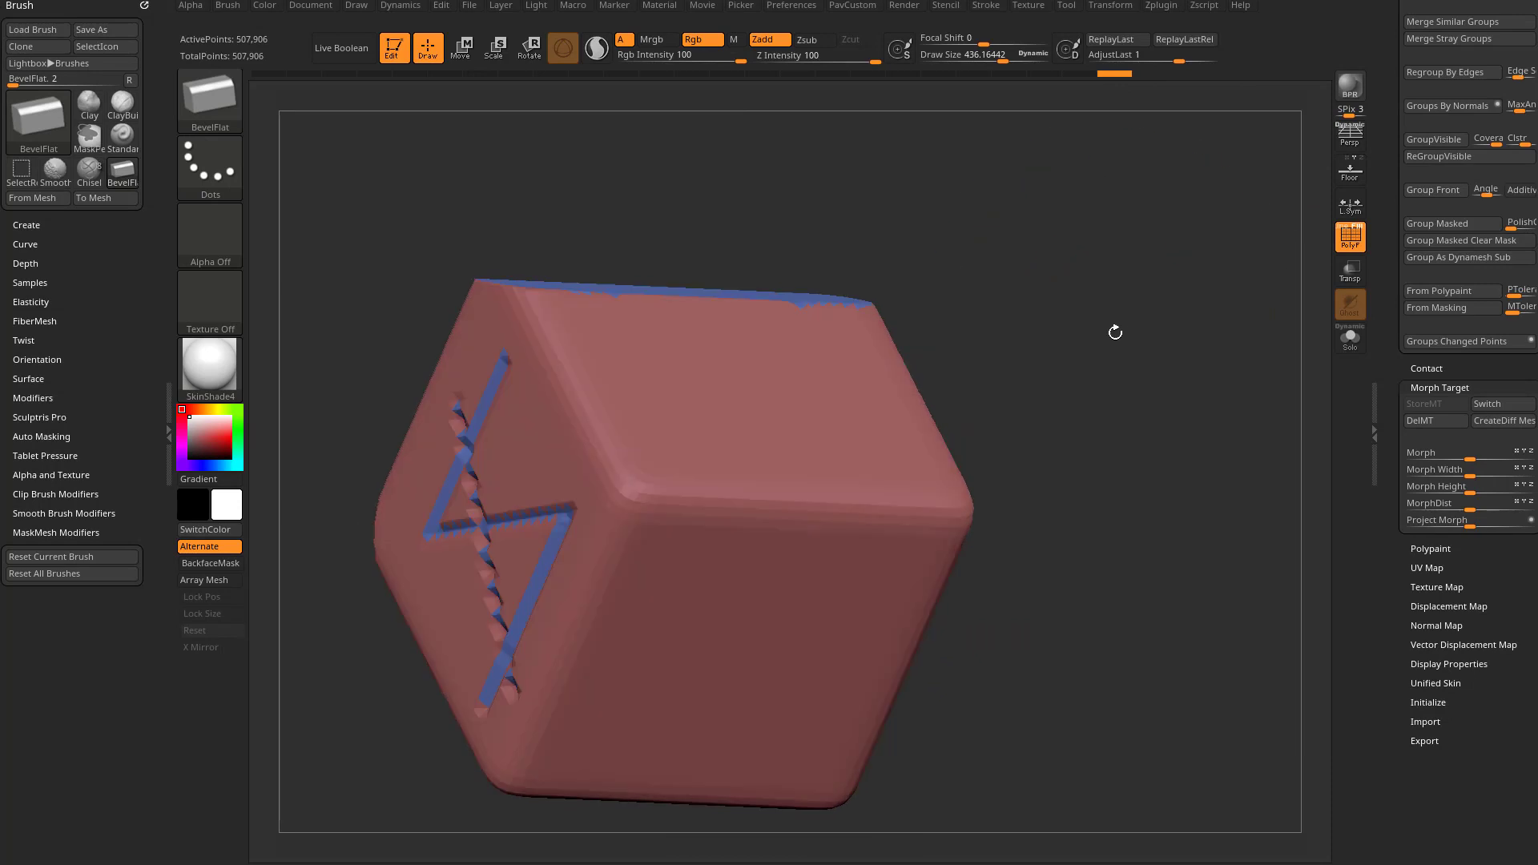
{"action": "mouse_move", "coordinate": [701, 451]}
{"action": "left_mouse_down"}
{"action": "mouse_move", "coordinate": [632, 515]}
{"action": "mouse_move", "coordinate": [901, 462]}
{"action": "left_mouse_up"}
{"action": "left_click", "coordinate": [1456, 341]}
{"action": "left_click", "coordinate": [833, 520], "text": "ctrl+shift"}
{"action": "mouse_move", "coordinate": [1102, 444]}
{"action": "left_mouse_down"}
{"action": "mouse_move", "coordinate": [1129, 583]}
{"action": "mouse_move", "coordinate": [1098, 445]}
{"action": "left_mouse_up"}
{"action": "left_click", "coordinate": [1098, 445], "text": "ctrl+shift"}
Isolate the grooves' polygroup and the newly flattened edge's polygroup in turn, restoring full visibility after each
{"action": "left_click_drag", "start_coordinate": [1214, 430], "coordinate": [958, 473]}
{"action": "left_click", "coordinate": [807, 406], "text": "ctrl+shift"}
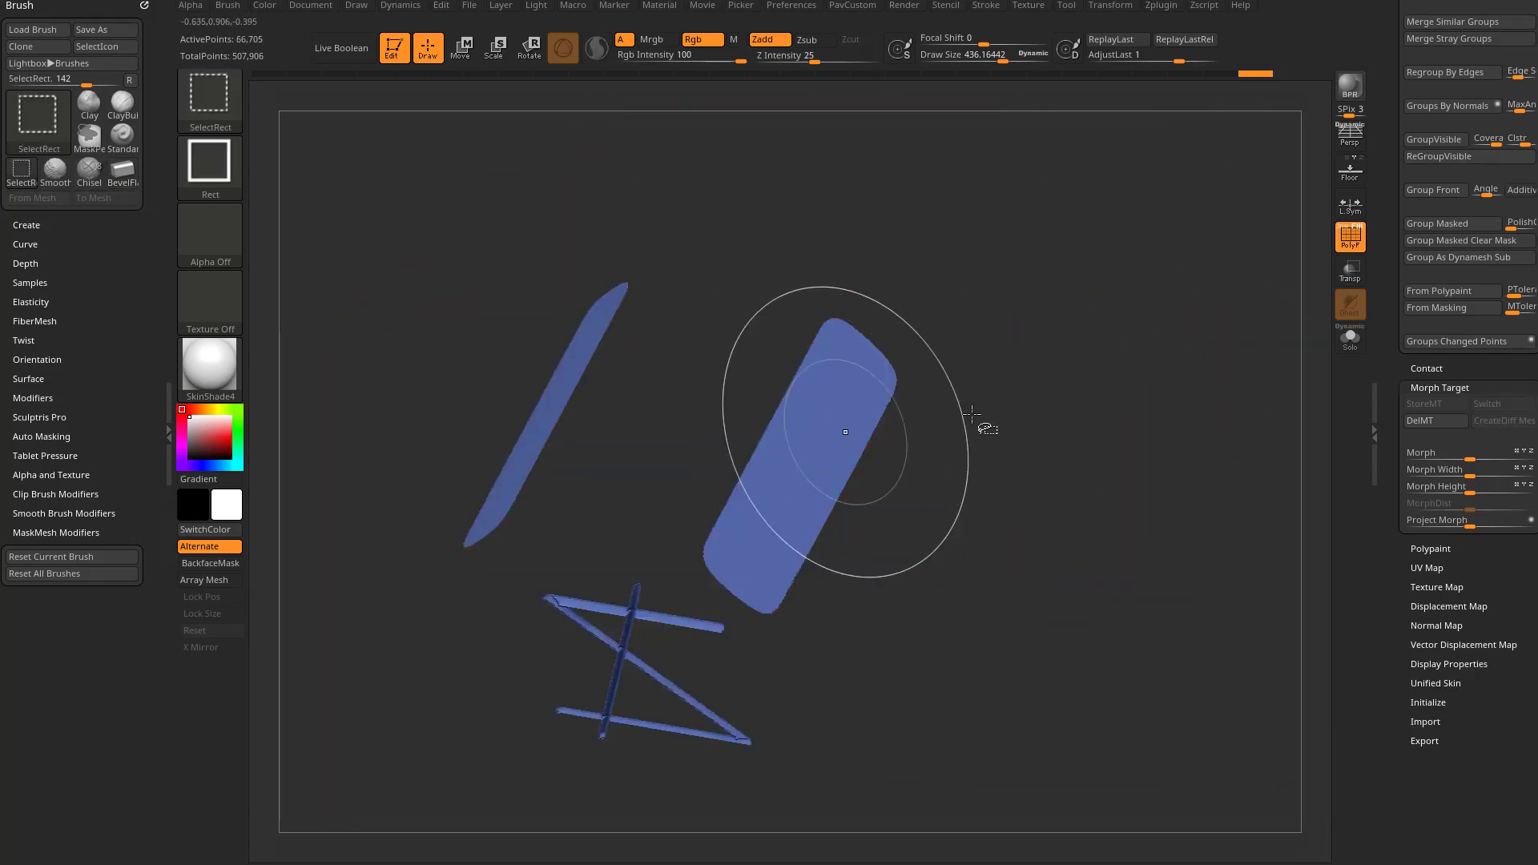
{"action": "left_click", "coordinate": [1174, 436], "text": "ctrl+shift"}
{"action": "mouse_move", "coordinate": [1281, 364]}
{"action": "left_mouse_down"}
{"action": "mouse_move", "coordinate": [1172, 354]}
{"action": "mouse_move", "coordinate": [1066, 433]}
{"action": "left_mouse_up"}
{"action": "left_click", "coordinate": [994, 531], "text": "ctrl+shift"}
{"action": "left_click", "coordinate": [1215, 428], "text": "ctrl+shift"}
Duplicate the cube subtool and leave only the purple flattened-edge polygroup visible on the copy
{"action": "left_click_drag", "start_coordinate": [1387, 401], "coordinate": [1383, 705]}
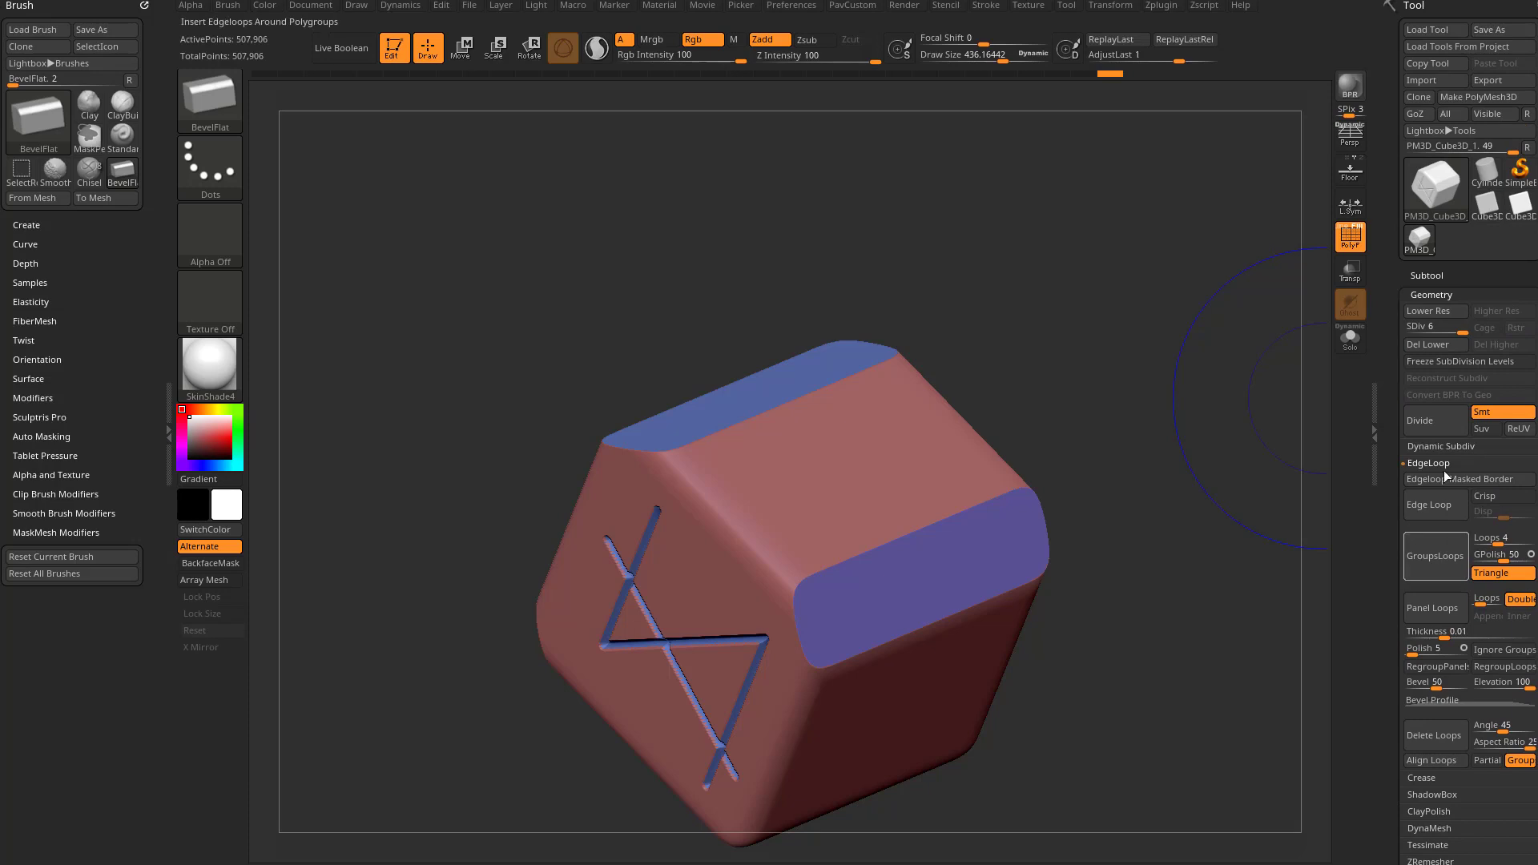
{"action": "left_click", "coordinate": [1428, 277], "text": "shift"}
{"action": "left_click_drag", "start_coordinate": [1383, 302], "coordinate": [1383, 205]}
{"action": "left_click", "coordinate": [1429, 614]}
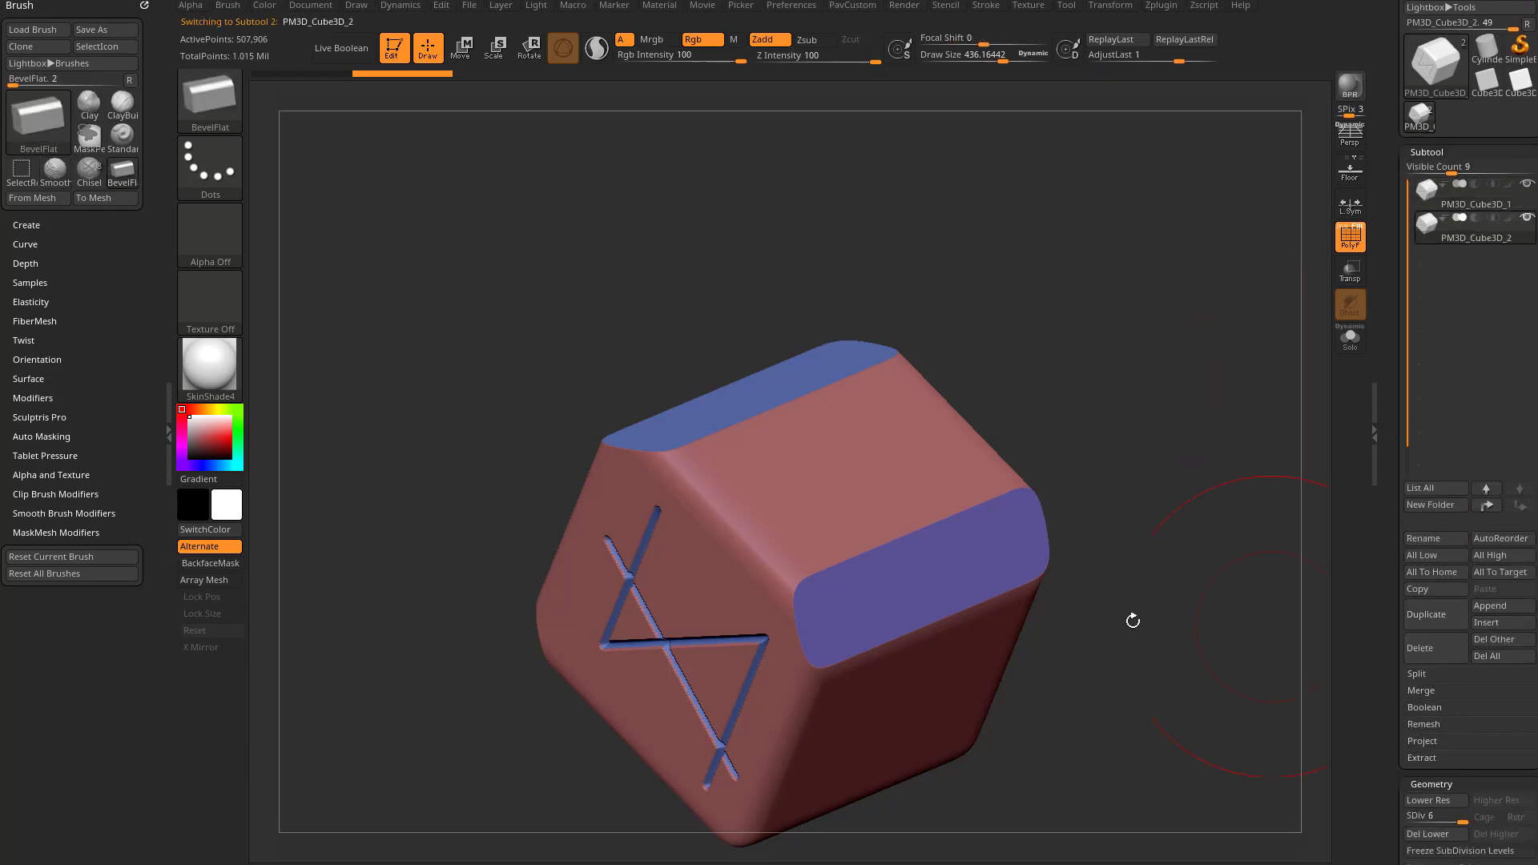
{"action": "left_click", "coordinate": [924, 570], "text": "ctrl+shift"}
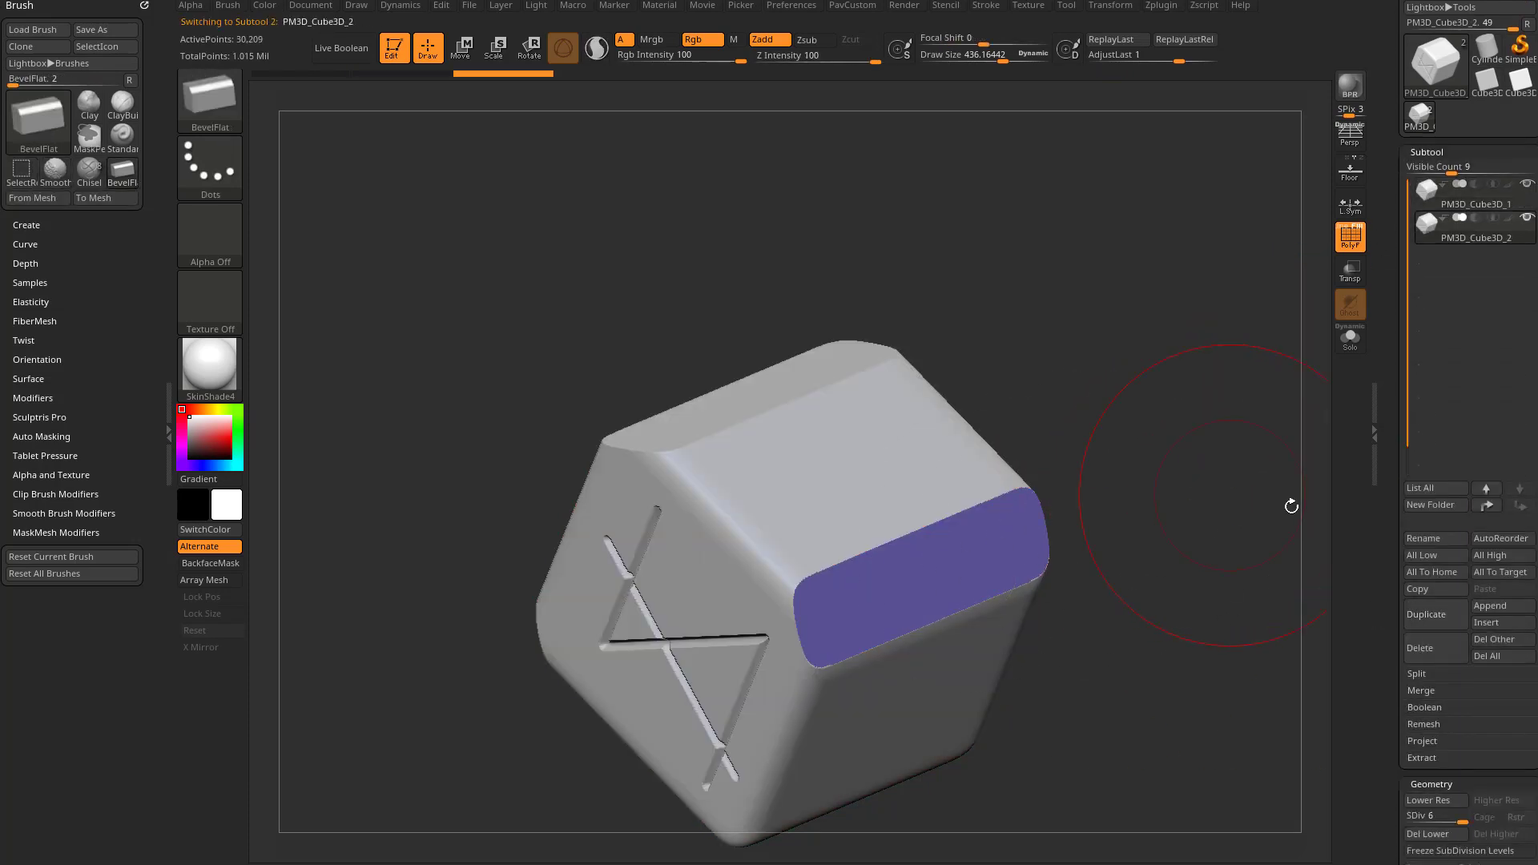
Remove the hidden geometry of the duplicate with Del Hidden
{"action": "scroll", "coordinate": [1392, 496], "scroll_direction": "down", "scroll_amount": 8}
{"action": "left_click", "coordinate": [1422, 461]}
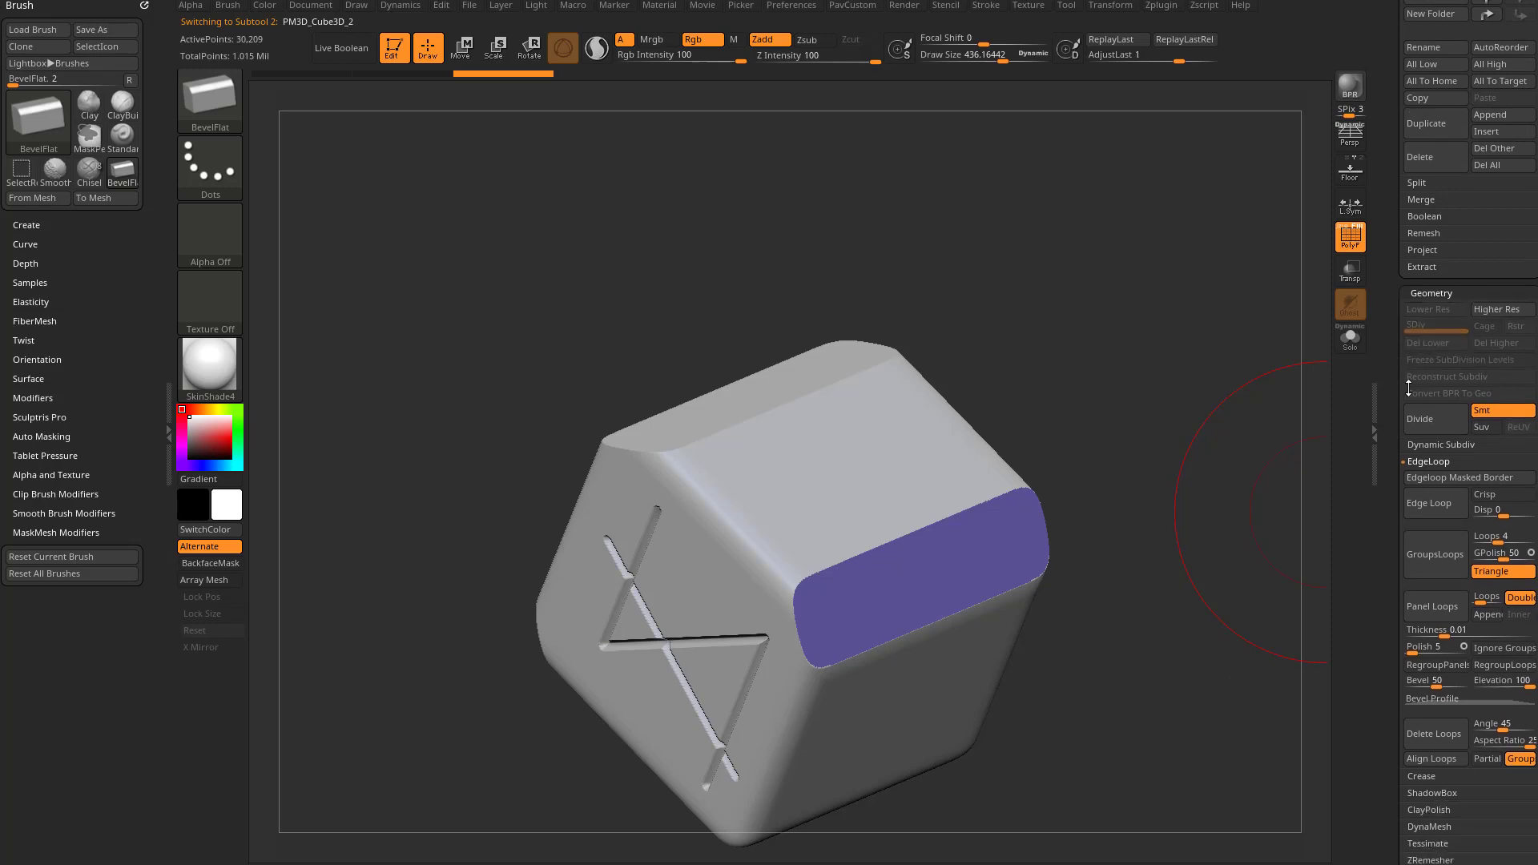
{"action": "key", "text": "shift"}
{"action": "left_click", "coordinate": [1422, 461], "text": "shift"}
{"action": "left_click", "coordinate": [1434, 579], "text": "shift"}
{"action": "left_click_drag", "start_coordinate": [1392, 695], "coordinate": [1392, 520]}
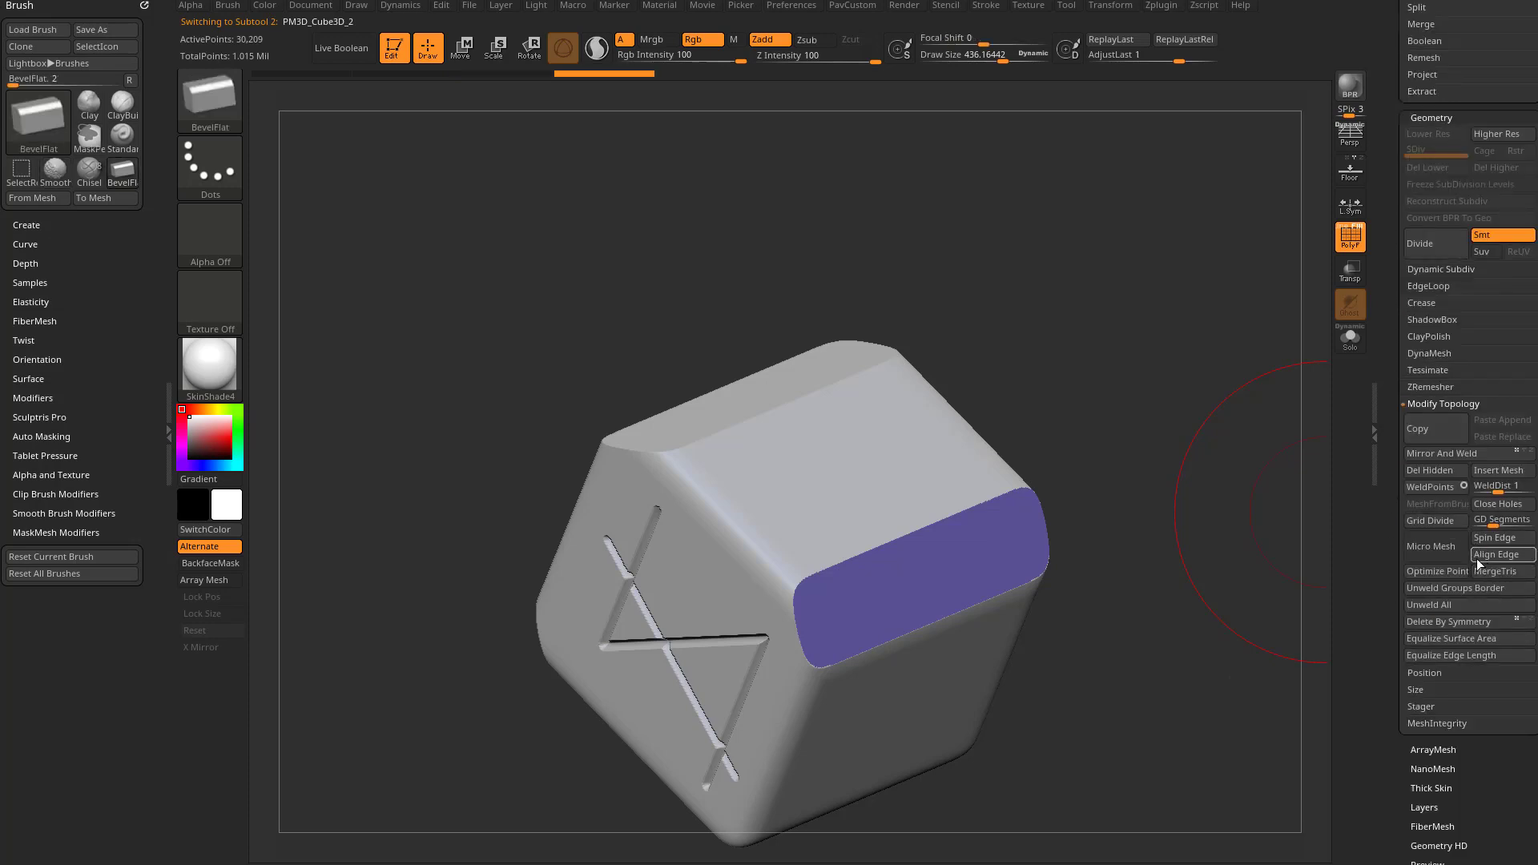
{"action": "left_click", "coordinate": [1429, 470]}
Try Extract on the remaining edge patch with thickness 0.02, and undo both the extraction and the hidden-geometry deletion
{"action": "mouse_move", "coordinate": [1190, 564]}
{"action": "left_mouse_down"}
{"action": "mouse_move", "coordinate": [1126, 539]}
{"action": "mouse_move", "coordinate": [1161, 541]}
{"action": "mouse_move", "coordinate": [1141, 543]}
{"action": "left_mouse_up"}
{"action": "key", "text": "s"}
{"action": "left_click_drag", "start_coordinate": [1129, 464], "coordinate": [1250, 361], "text": "alt"}
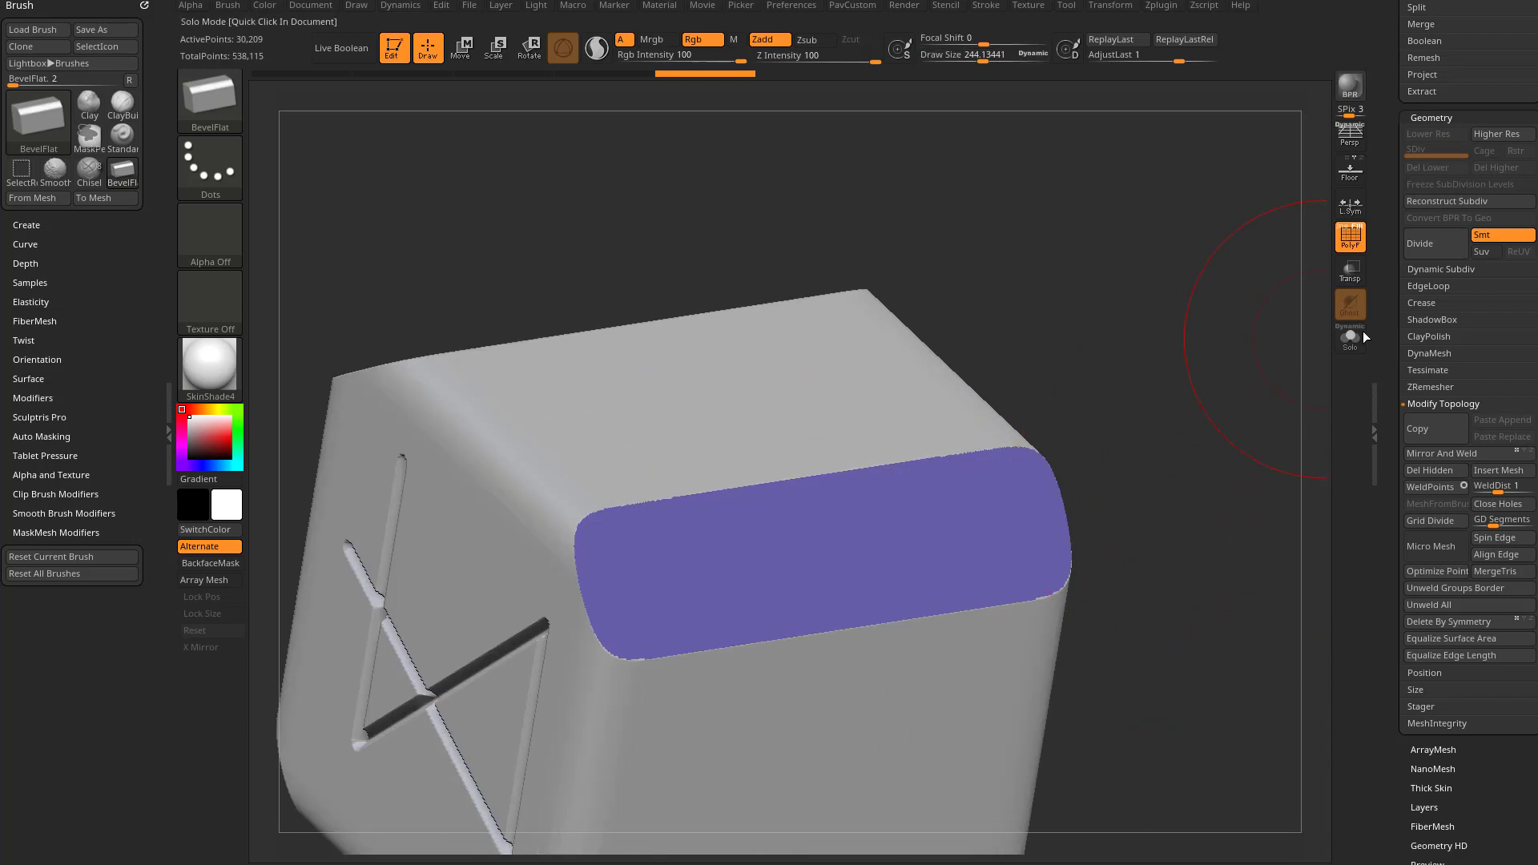
{"action": "left_click_drag", "start_coordinate": [1394, 369], "coordinate": [1394, 664]}
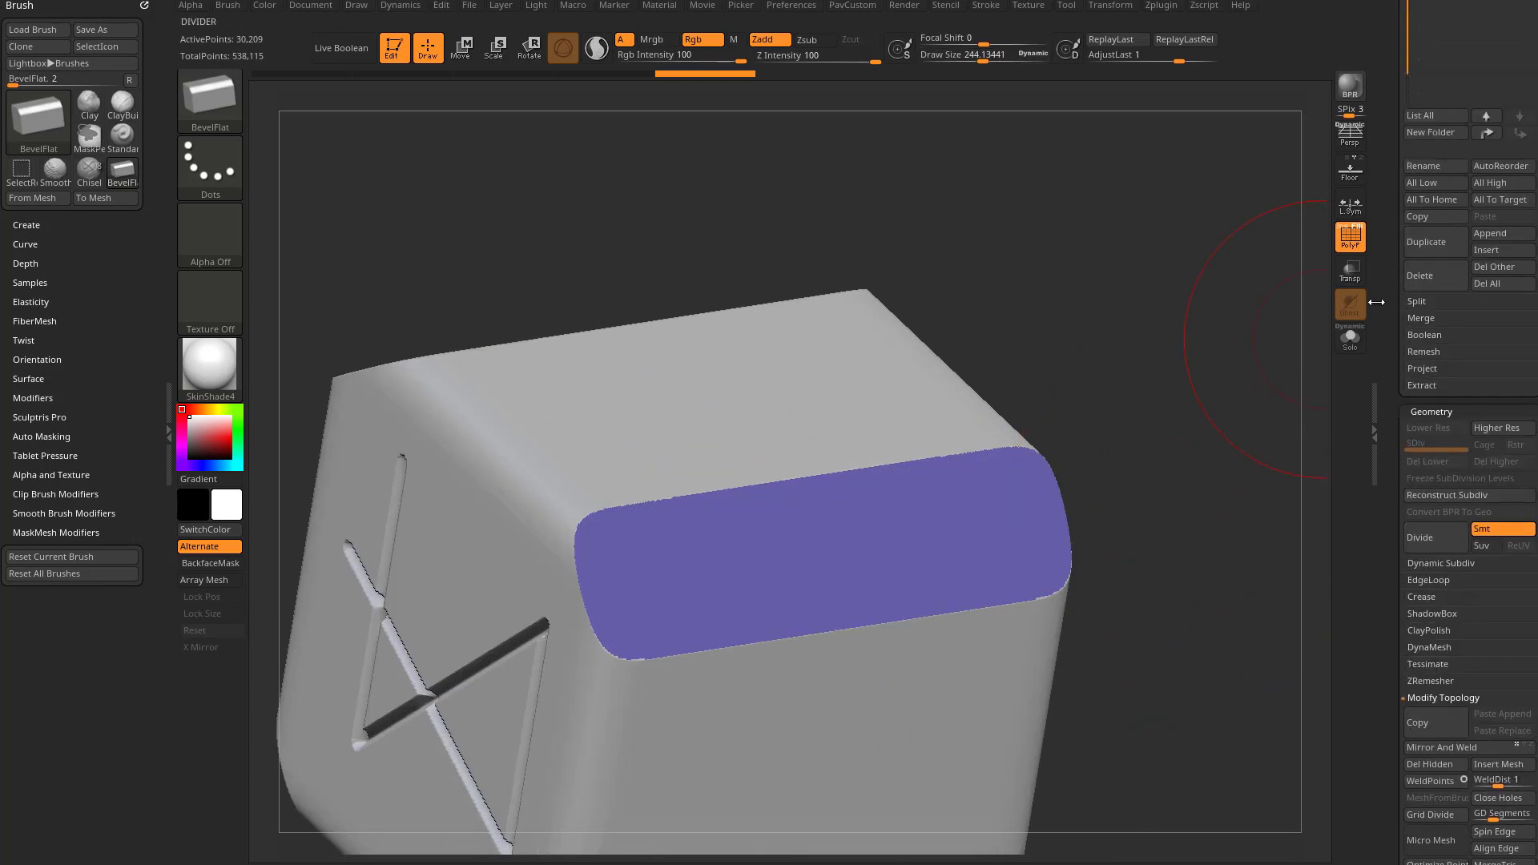
{"action": "left_click", "coordinate": [1430, 385], "text": "shift"}
{"action": "left_click", "coordinate": [1422, 409]}
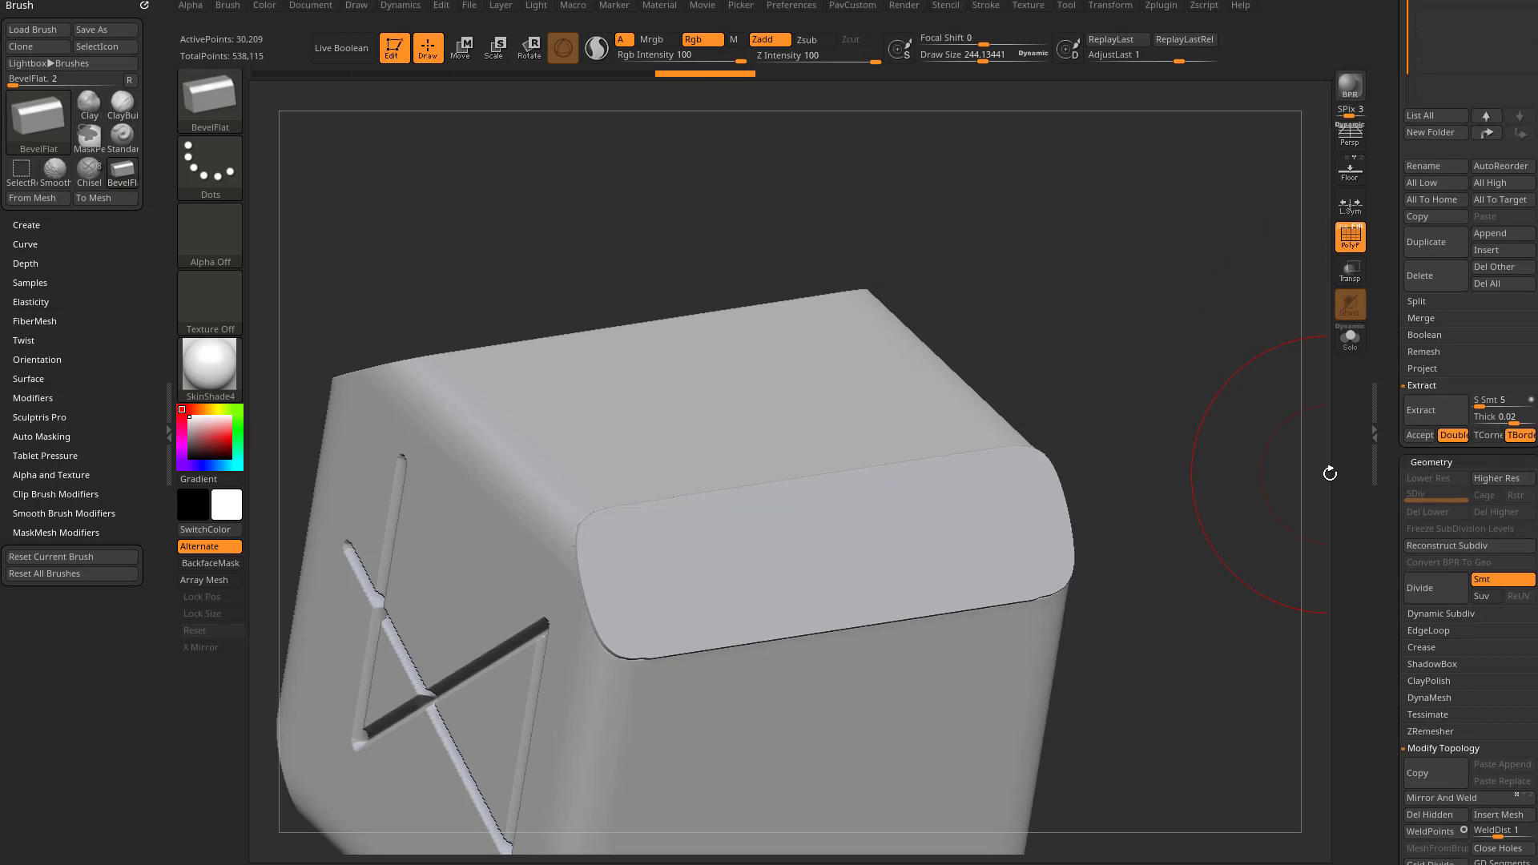
{"action": "key", "text": "ctrl+z"}
{"action": "left_click_drag", "start_coordinate": [1202, 449], "coordinate": [1148, 471], "text": "alt"}
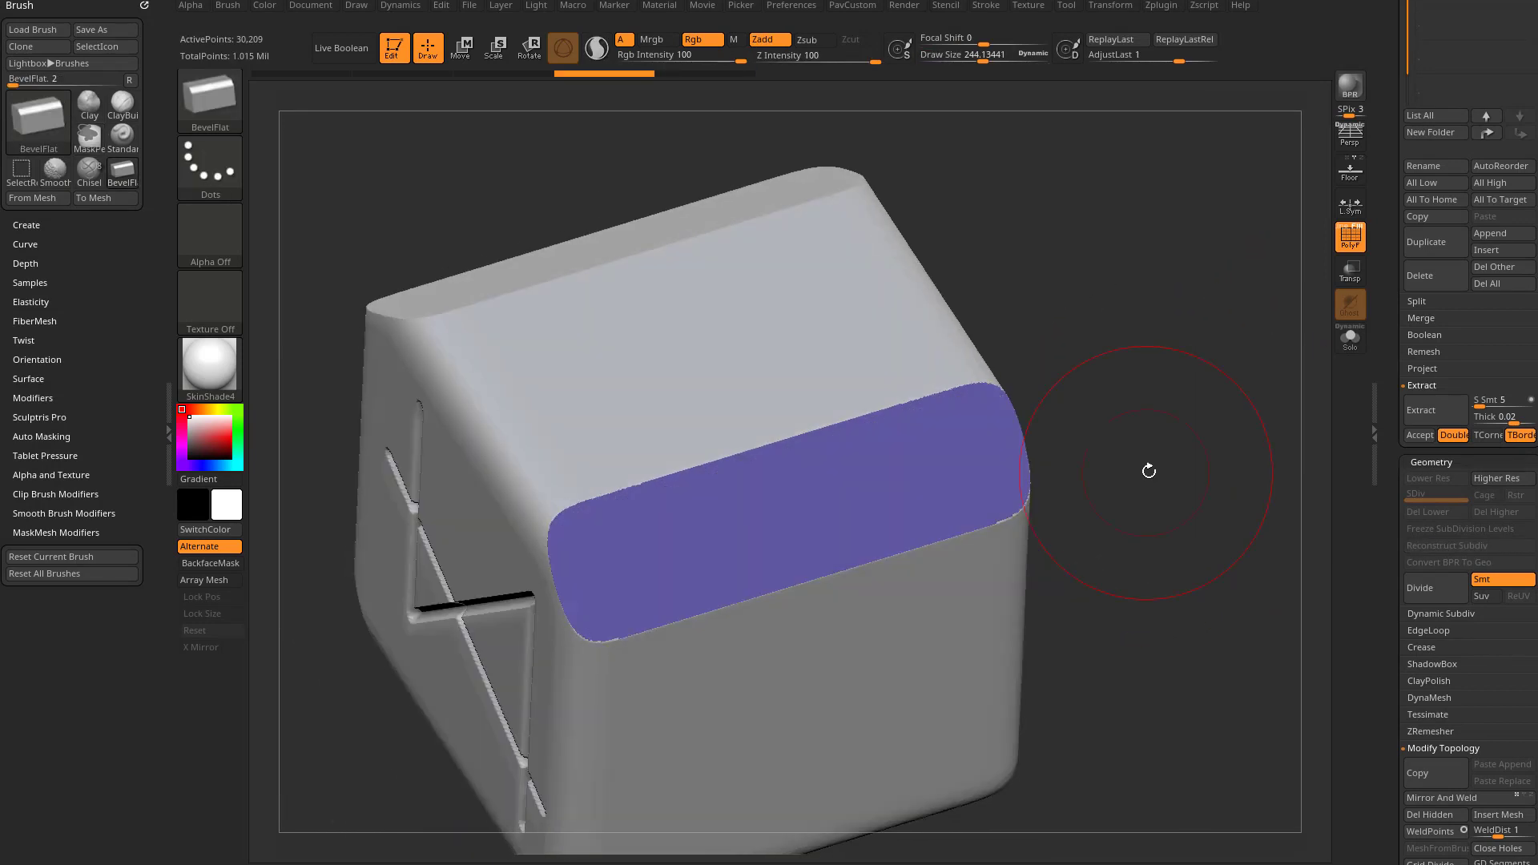
{"action": "left_click", "coordinate": [1434, 614]}
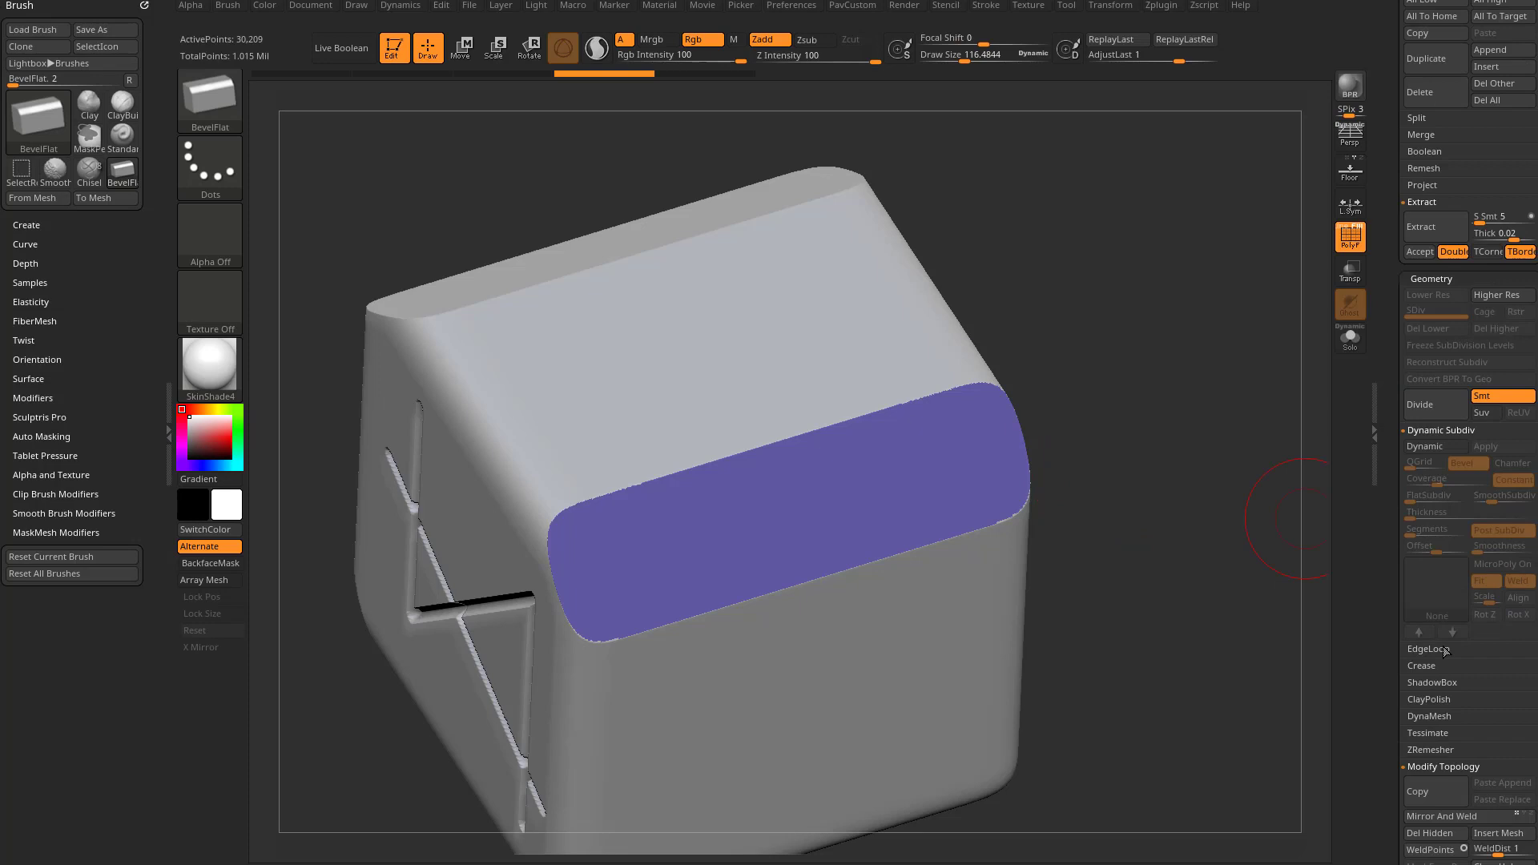
{"action": "left_click_drag", "start_coordinate": [1061, 277], "coordinate": [997, 337]}
{"action": "mouse_move", "coordinate": [937, 429]}
{"action": "left_mouse_down"}
{"action": "mouse_move", "coordinate": [1157, 251]}
{"action": "mouse_move", "coordinate": [1149, 356]}
{"action": "mouse_move", "coordinate": [1064, 279]}
{"action": "left_mouse_up"}
Switch to the Standard brush, reduce its draw size to about 83, and turn the cube to its dotted face
{"action": "key", "text": "b"}
{"action": "key", "text": "s"}
{"action": "key", "text": "t"}
{"action": "key", "text": "s"}
{"action": "mouse_move", "coordinate": [983, 412]}
{"action": "left_mouse_down"}
{"action": "mouse_move", "coordinate": [1116, 388]}
{"action": "mouse_move", "coordinate": [1098, 436]}
{"action": "left_mouse_up"}
{"action": "key", "text": "s"}
{"action": "mouse_move", "coordinate": [1033, 368]}
{"action": "left_mouse_down"}
{"action": "mouse_move", "coordinate": [1039, 456]}
{"action": "mouse_move", "coordinate": [1076, 429]}
{"action": "left_mouse_up"}
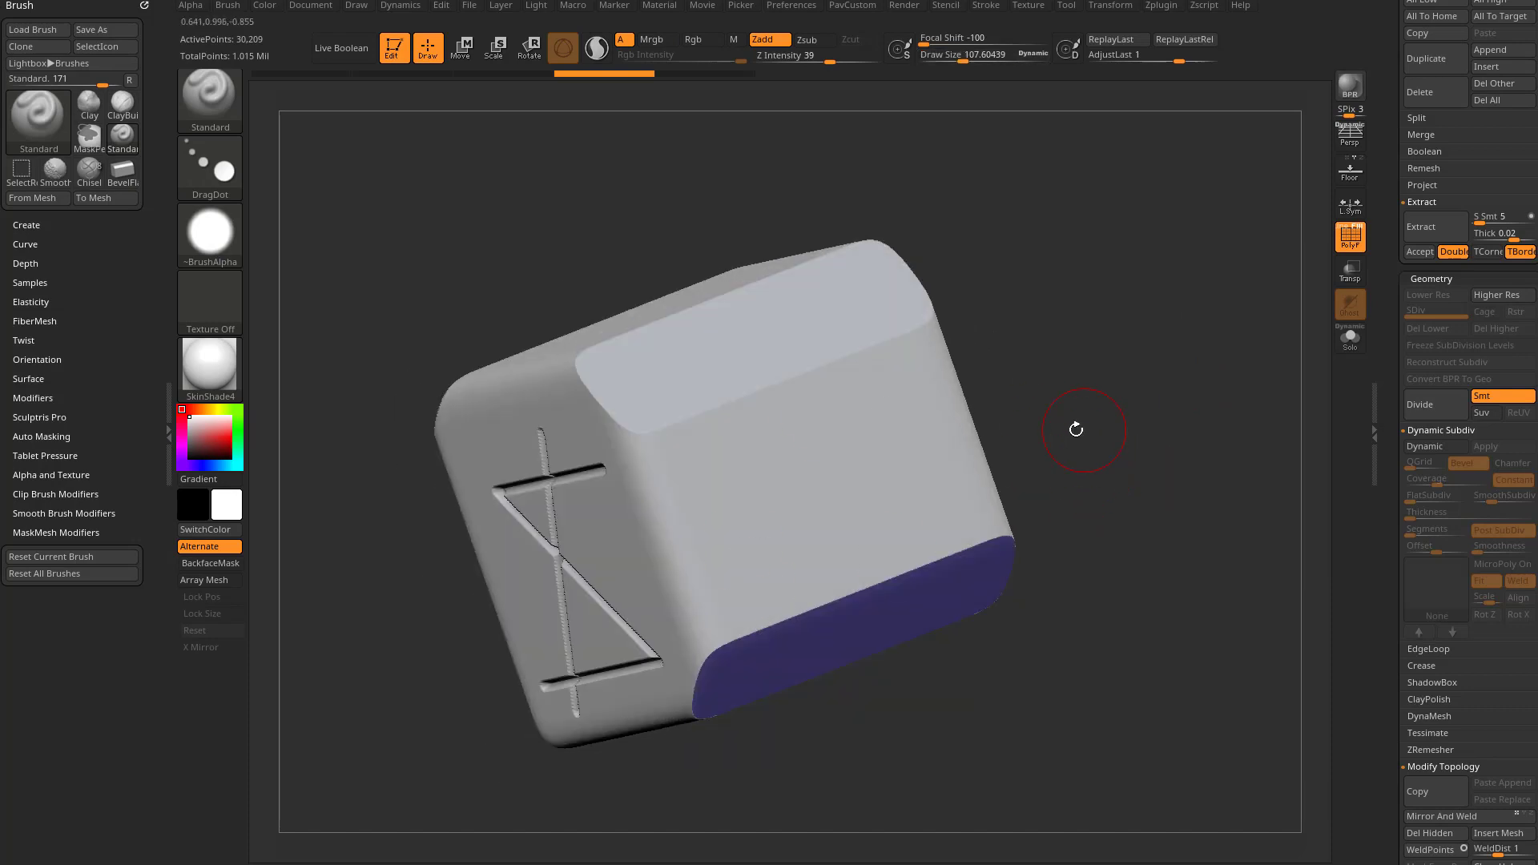
{"action": "key", "text": "s"}
{"action": "mouse_move", "coordinate": [1018, 374]}
{"action": "left_mouse_down"}
{"action": "mouse_move", "coordinate": [1037, 368]}
{"action": "mouse_move", "coordinate": [1013, 370]}
{"action": "left_mouse_up"}
{"action": "key", "text": "s"}
{"action": "left_click_drag", "start_coordinate": [1103, 336], "coordinate": [1048, 320]}
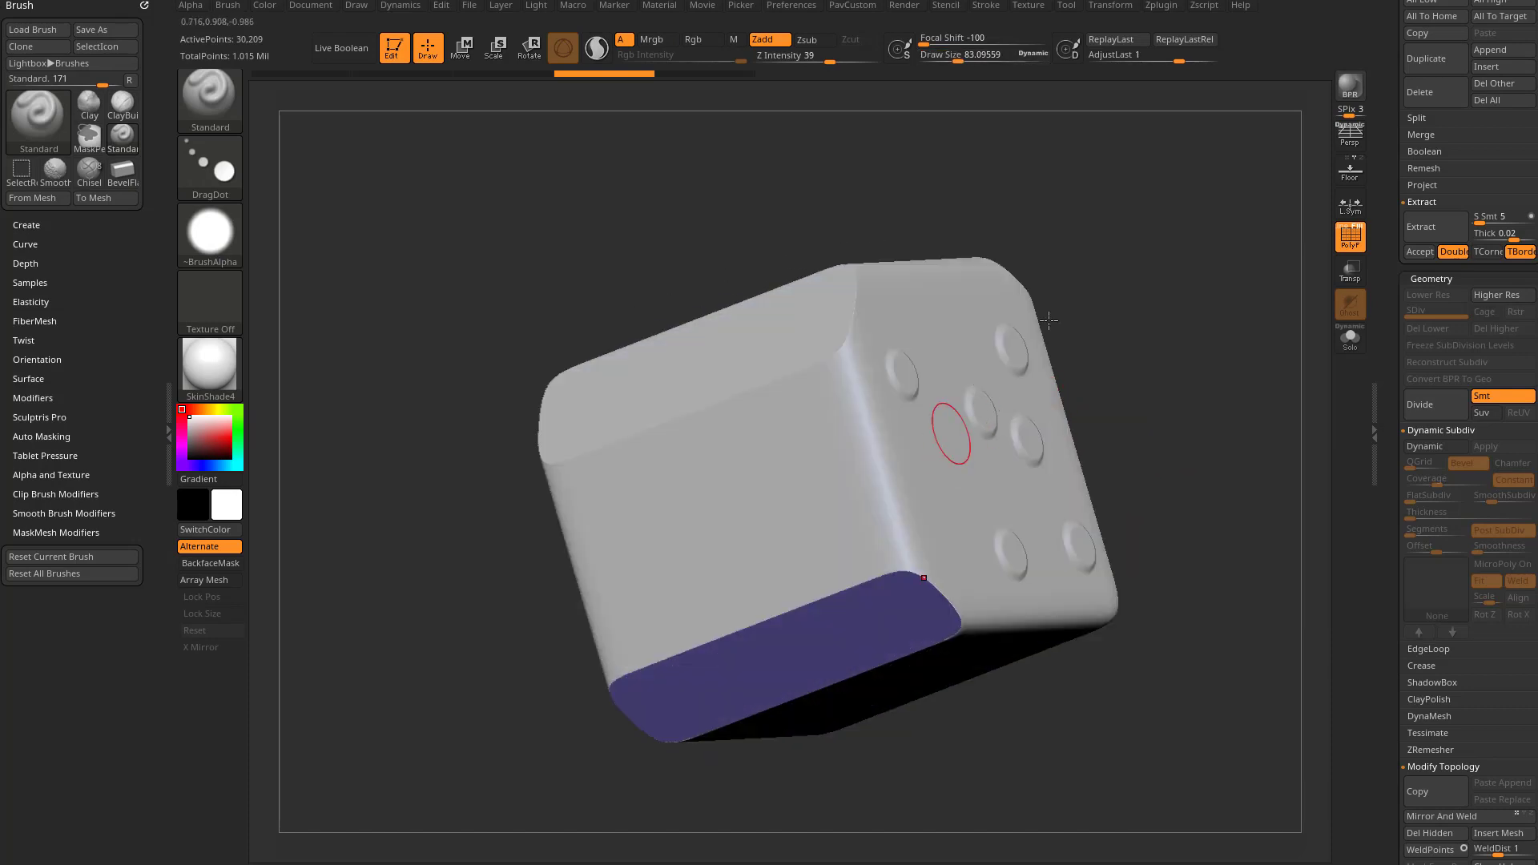
Select the original cube subtool in Solo mode, mark its earliest history state as the reference, and return to the latest state
{"action": "left_click", "coordinate": [939, 465], "text": "alt"}
{"action": "left_click_drag", "start_coordinate": [1098, 258], "coordinate": [1239, 337]}
{"action": "left_click", "coordinate": [1350, 341]}
{"action": "left_click_drag", "start_coordinate": [1103, 74], "coordinate": [412, 141]}
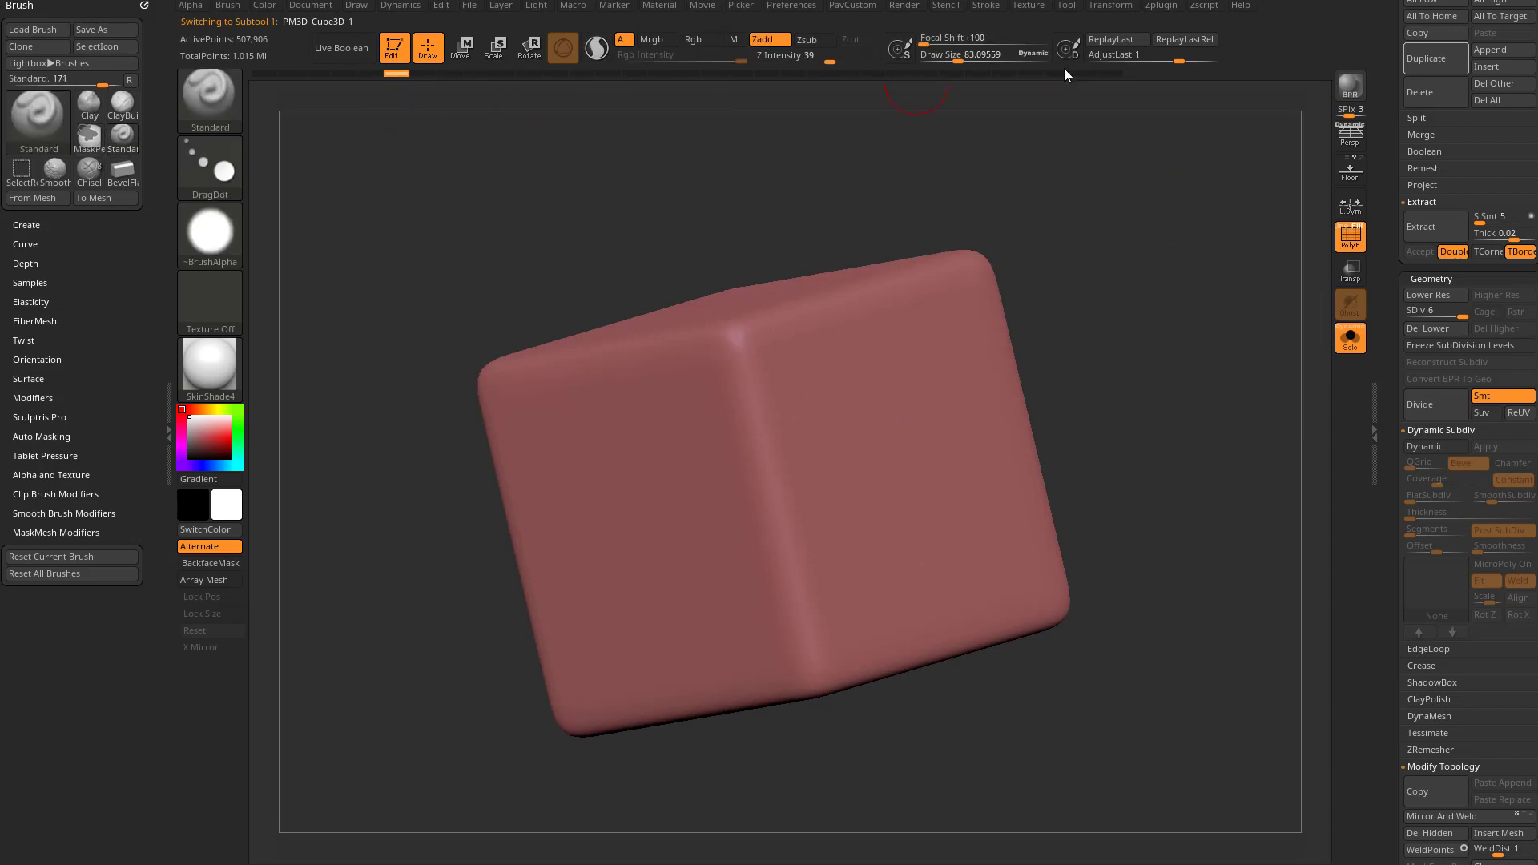
{"action": "left_click", "coordinate": [1121, 74]}
Try grouping all edges and grooves changed since the marked history state with Groups Changed Points, and undo the grouping
{"action": "mouse_move", "coordinate": [1167, 233]}
{"action": "left_mouse_down"}
{"action": "mouse_move", "coordinate": [1102, 286]}
{"action": "mouse_move", "coordinate": [1307, 407]}
{"action": "mouse_move", "coordinate": [1377, 365]}
{"action": "mouse_move", "coordinate": [1377, 313]}
{"action": "mouse_move", "coordinate": [1397, 455]}
{"action": "mouse_move", "coordinate": [1384, 331]}
{"action": "left_mouse_up"}
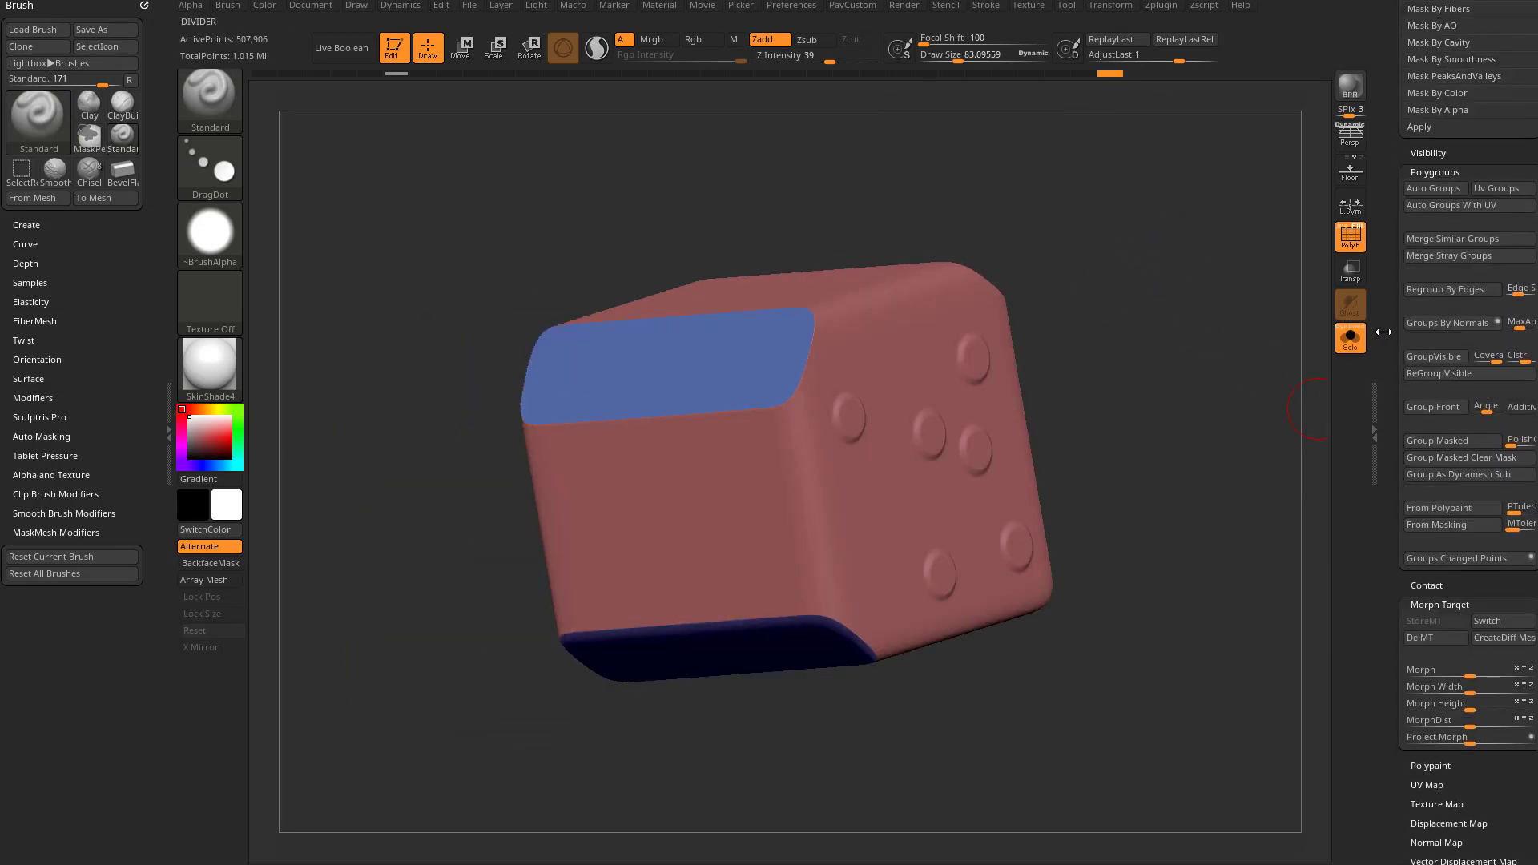
{"action": "left_click", "coordinate": [1447, 558]}
{"action": "left_click_drag", "start_coordinate": [1234, 500], "coordinate": [1334, 469]}
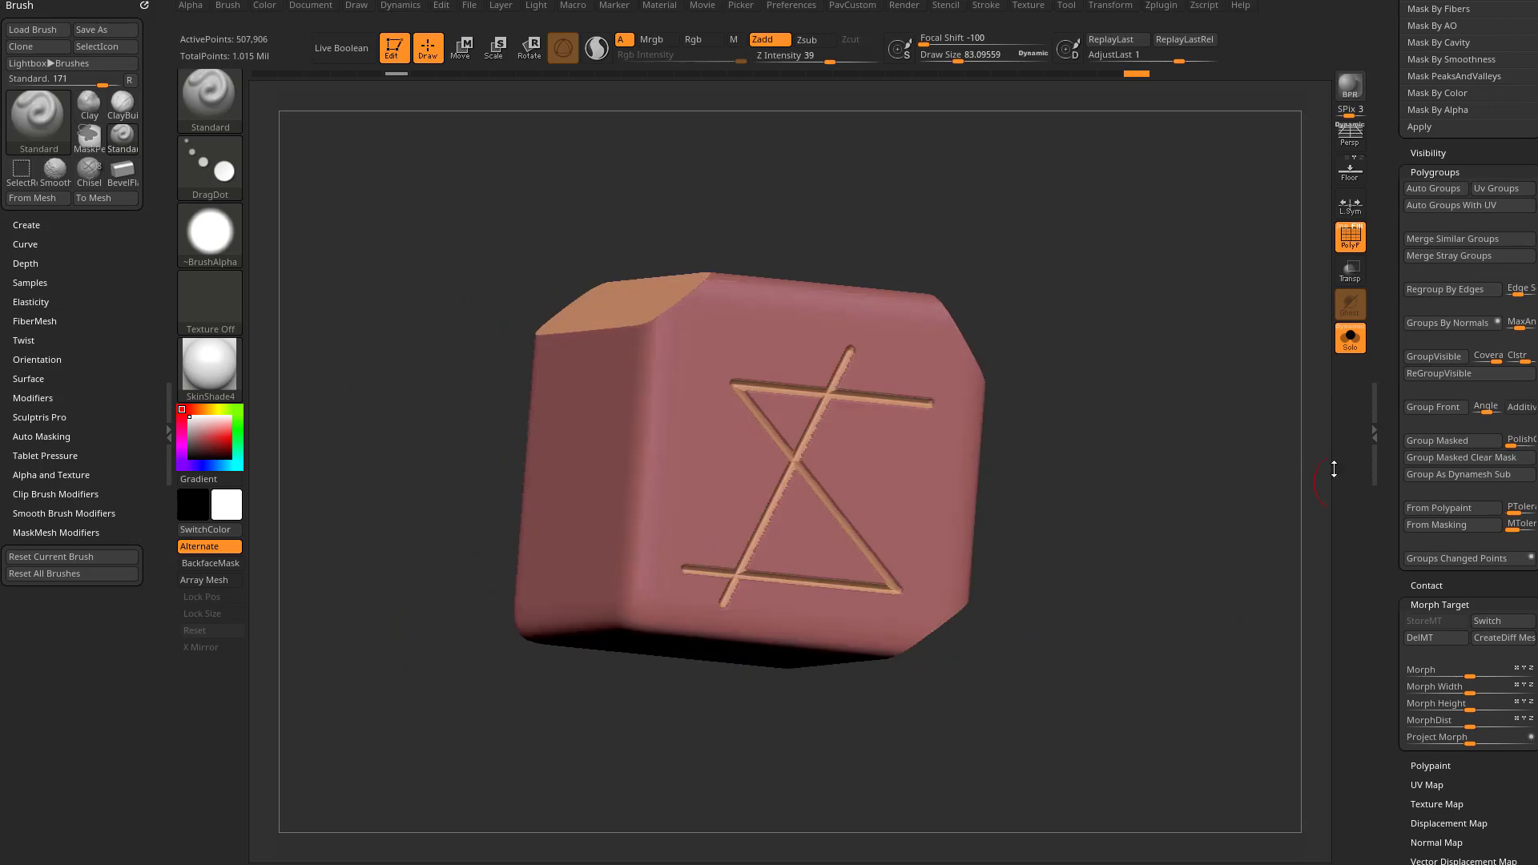
{"action": "left_click_drag", "start_coordinate": [1002, 435], "coordinate": [1175, 412]}
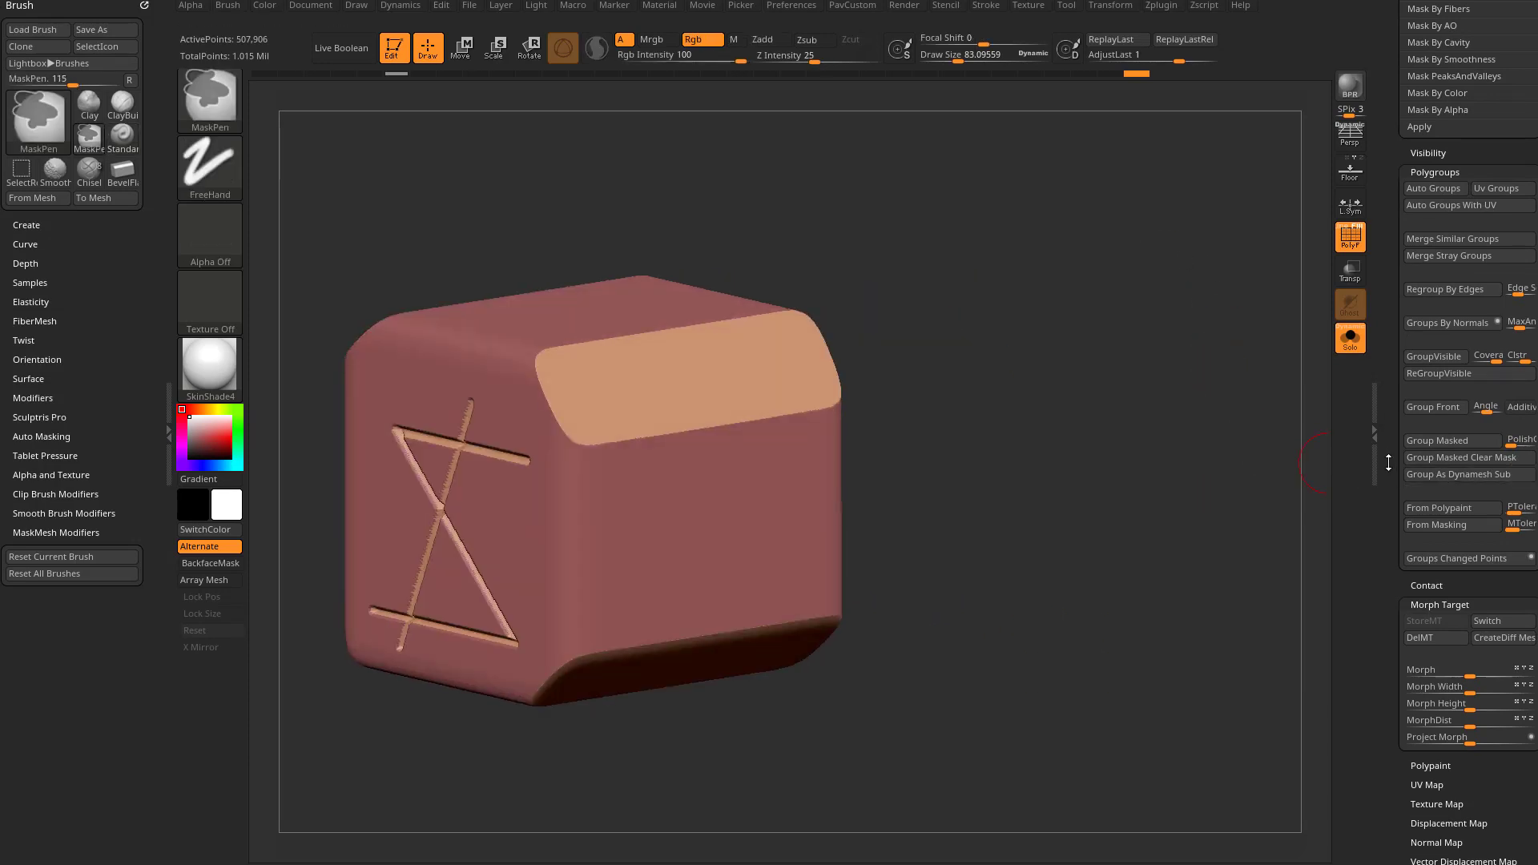
{"action": "key", "text": "ctrl+z"}
Mask the flattened edges and grooves with Mask Changed Points, try DiluteMask, and remove the mask
{"action": "left_click_drag", "start_coordinate": [1387, 492], "coordinate": [1387, 657]}
{"action": "key", "text": "ctrl+h"}
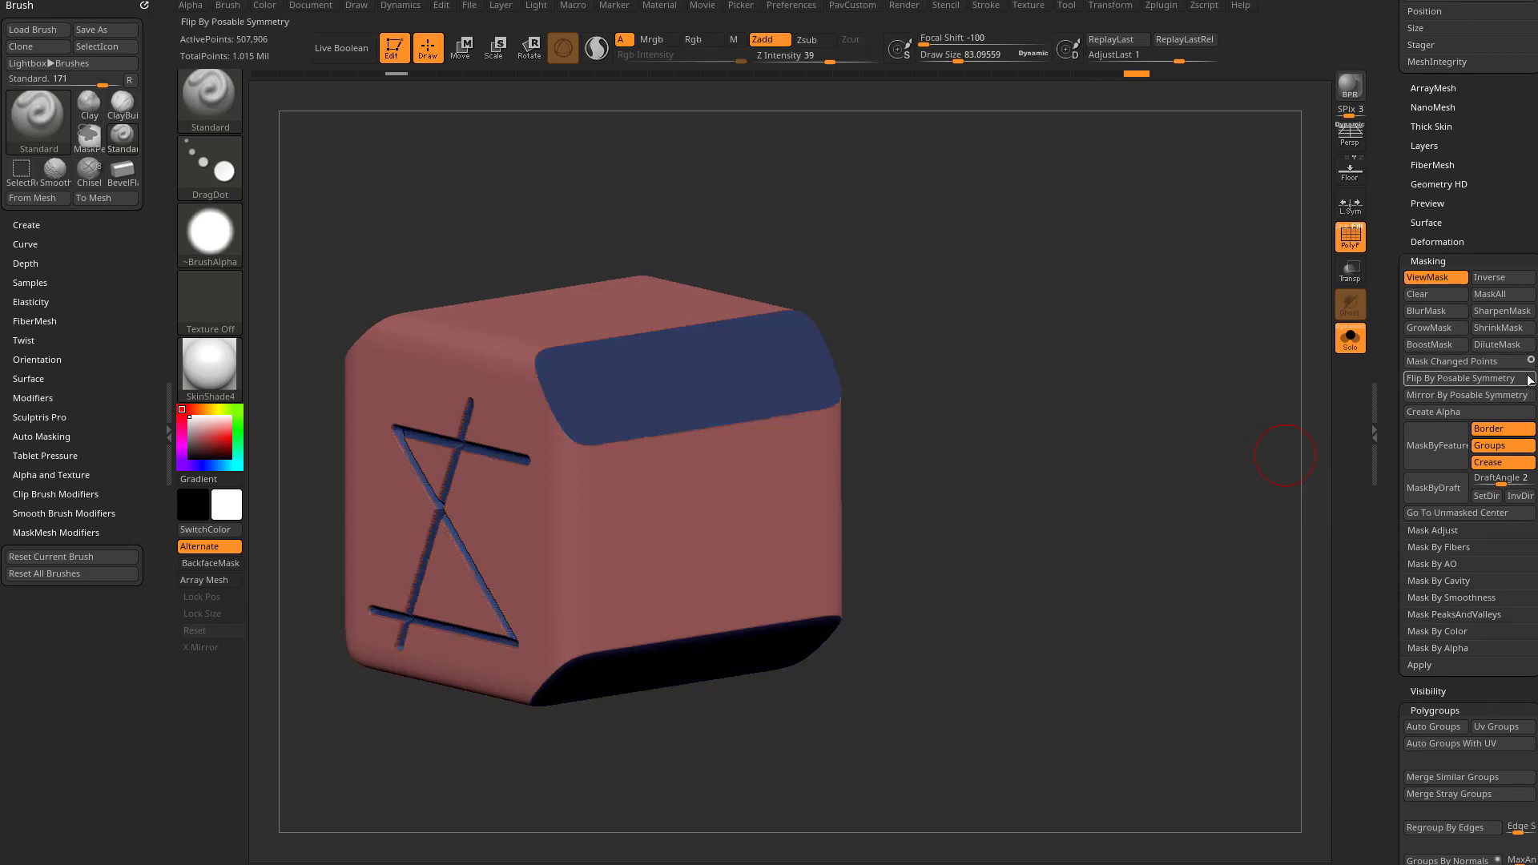
{"action": "mouse_move", "coordinate": [1266, 465]}
{"action": "left_mouse_down"}
{"action": "mouse_move", "coordinate": [1228, 432]}
{"action": "mouse_move", "coordinate": [1263, 299]}
{"action": "mouse_move", "coordinate": [1169, 378]}
{"action": "mouse_move", "coordinate": [1098, 375]}
{"action": "mouse_move", "coordinate": [1106, 361]}
{"action": "mouse_move", "coordinate": [1169, 447]}
{"action": "mouse_move", "coordinate": [1242, 460]}
{"action": "mouse_move", "coordinate": [1318, 400]}
{"action": "mouse_move", "coordinate": [1178, 330]}
{"action": "mouse_move", "coordinate": [1189, 392]}
{"action": "left_mouse_up"}
{"action": "left_click", "coordinate": [1500, 347]}
{"action": "key", "text": "ctrl+h"}
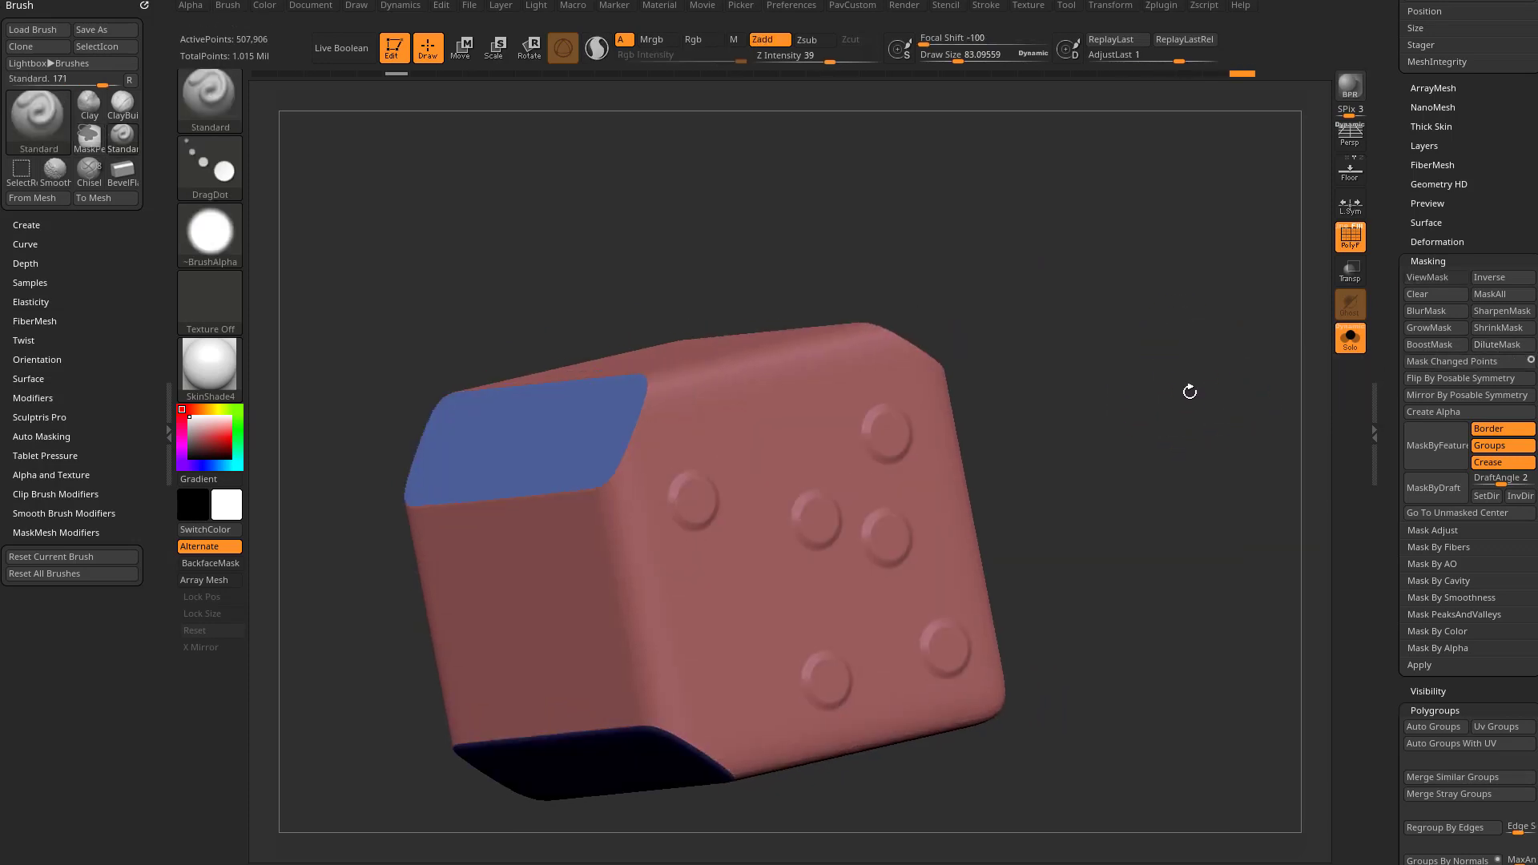
Enlarge the draw size to about 121 and stamp another raised dot on the dotted face
{"action": "left_click_drag", "start_coordinate": [1175, 301], "coordinate": [1133, 316]}
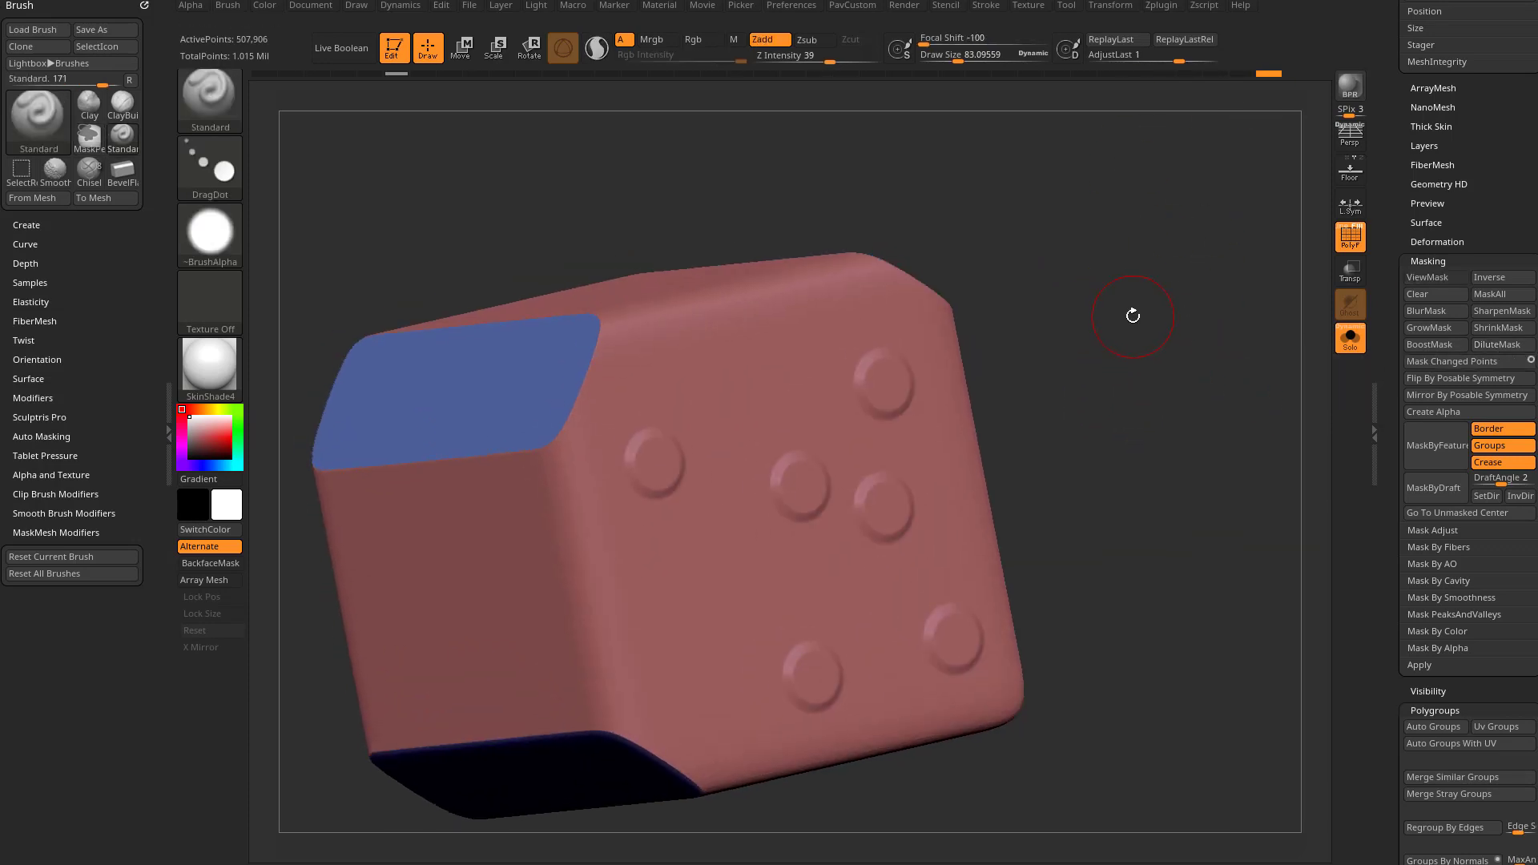
{"action": "key", "text": "s"}
{"action": "left_click_drag", "start_coordinate": [714, 535], "coordinate": [729, 532]}
{"action": "left_click_drag", "start_coordinate": [1188, 390], "coordinate": [1266, 385], "text": "alt"}
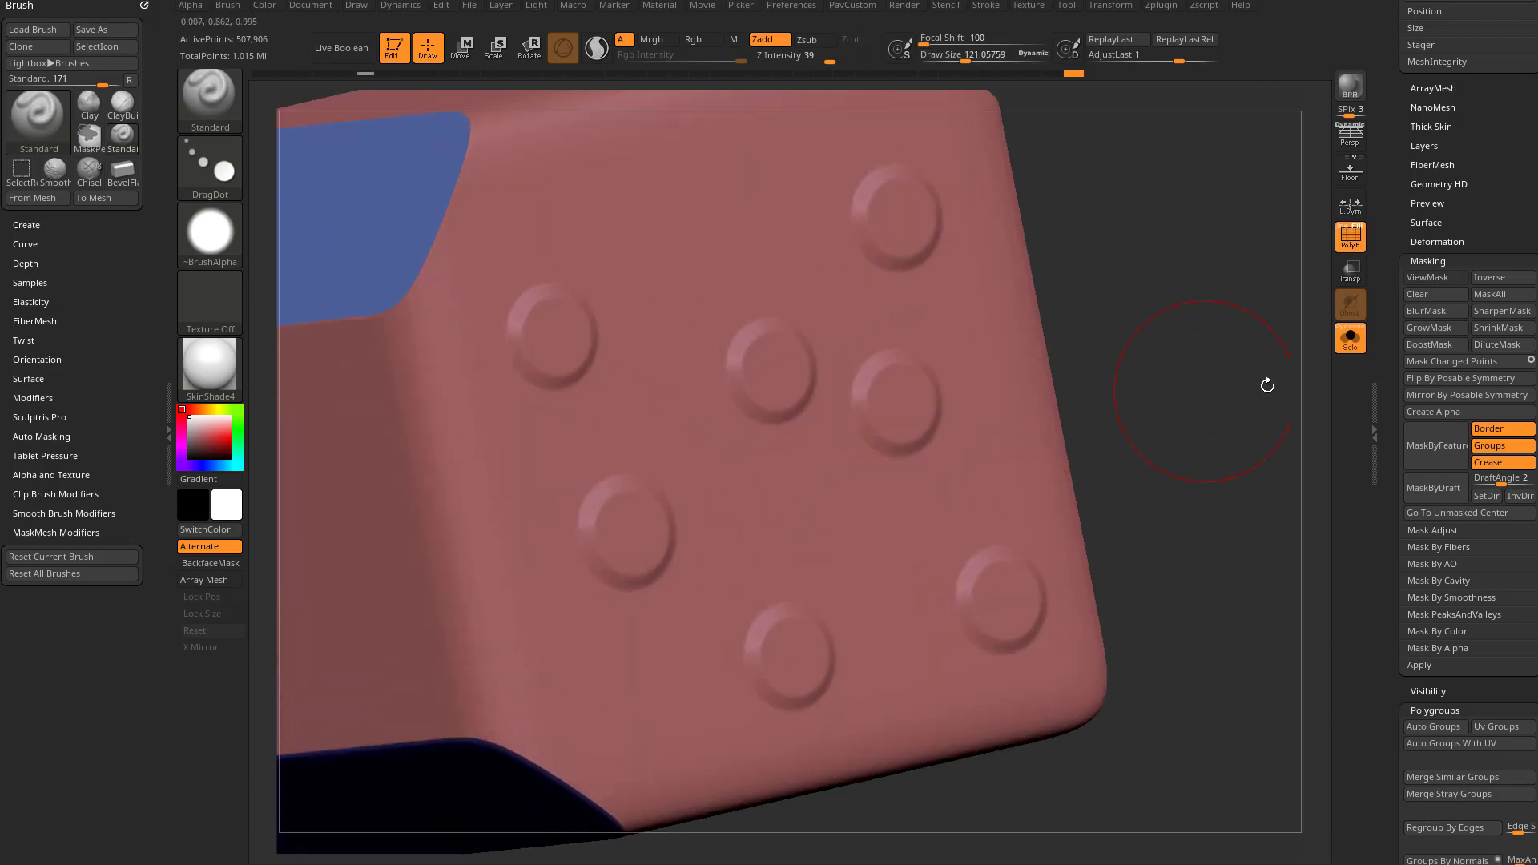
Mark the current history state and stamp one large raised dot on the adjacent face with a draw size of about 345
{"action": "left_click", "coordinate": [1074, 74], "text": "ctrl"}
{"action": "mouse_move", "coordinate": [1215, 273]}
{"action": "left_mouse_down", "text": "alt"}
{"action": "mouse_move", "coordinate": [1109, 347]}
{"action": "mouse_move", "coordinate": [1168, 200]}
{"action": "left_mouse_up", "text": "alt"}
{"action": "key", "text": "s"}
{"action": "mouse_move", "coordinate": [818, 460]}
{"action": "left_mouse_down"}
{"action": "mouse_move", "coordinate": [849, 460]}
{"action": "mouse_move", "coordinate": [805, 440]}
{"action": "mouse_move", "coordinate": [821, 450]}
{"action": "left_mouse_up"}
{"action": "mouse_move", "coordinate": [1145, 433]}
{"action": "left_mouse_down"}
{"action": "mouse_move", "coordinate": [1219, 454]}
{"action": "mouse_move", "coordinate": [1167, 463]}
{"action": "left_mouse_up"}
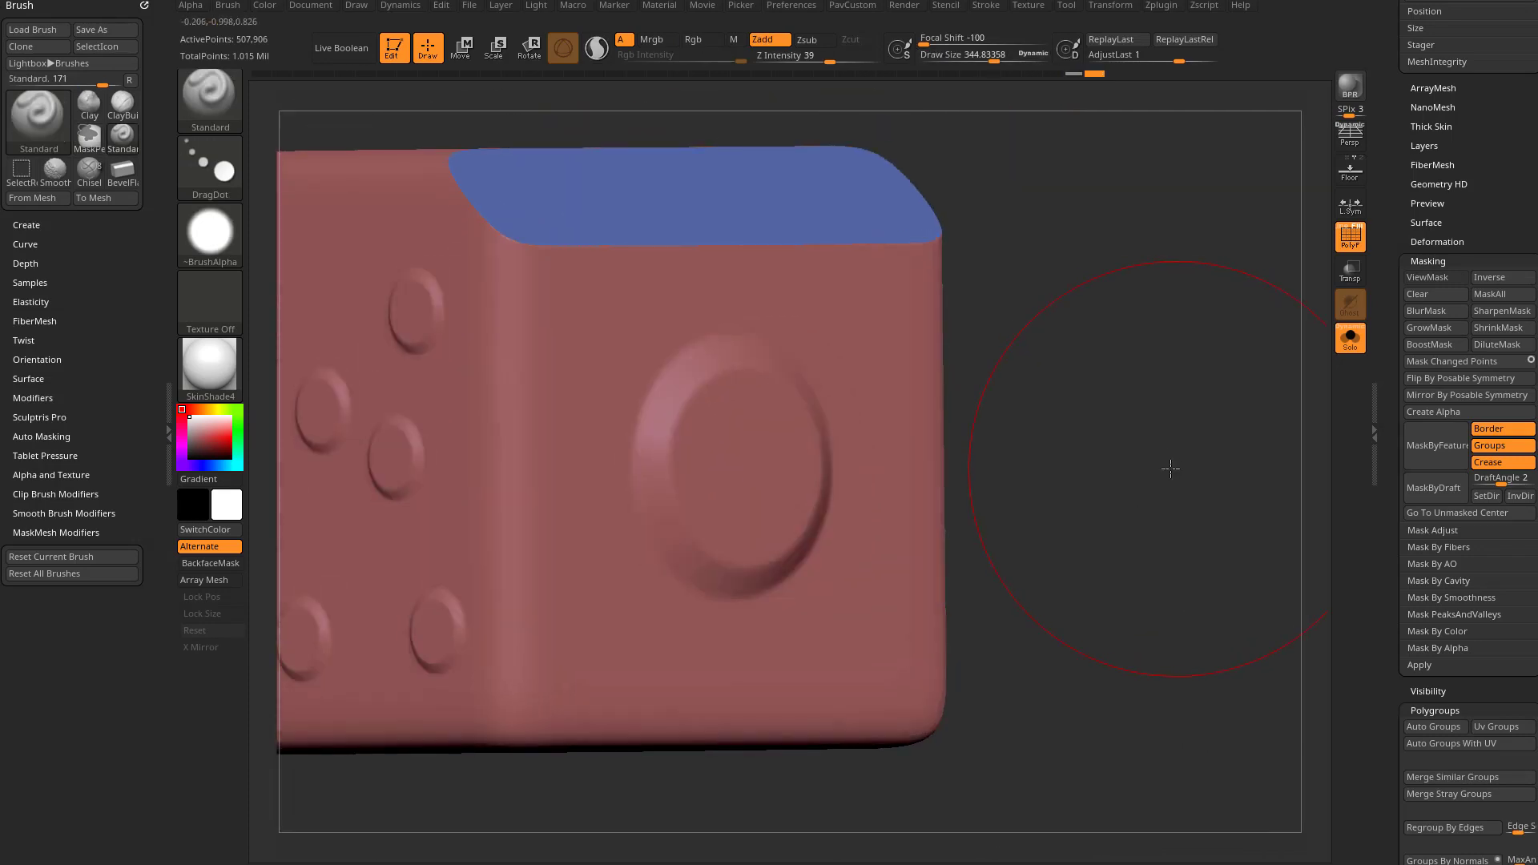
Mask only the large dot with Mask Changed Points and strengthen the mask with BoostMask
{"action": "left_click", "coordinate": [1507, 362]}
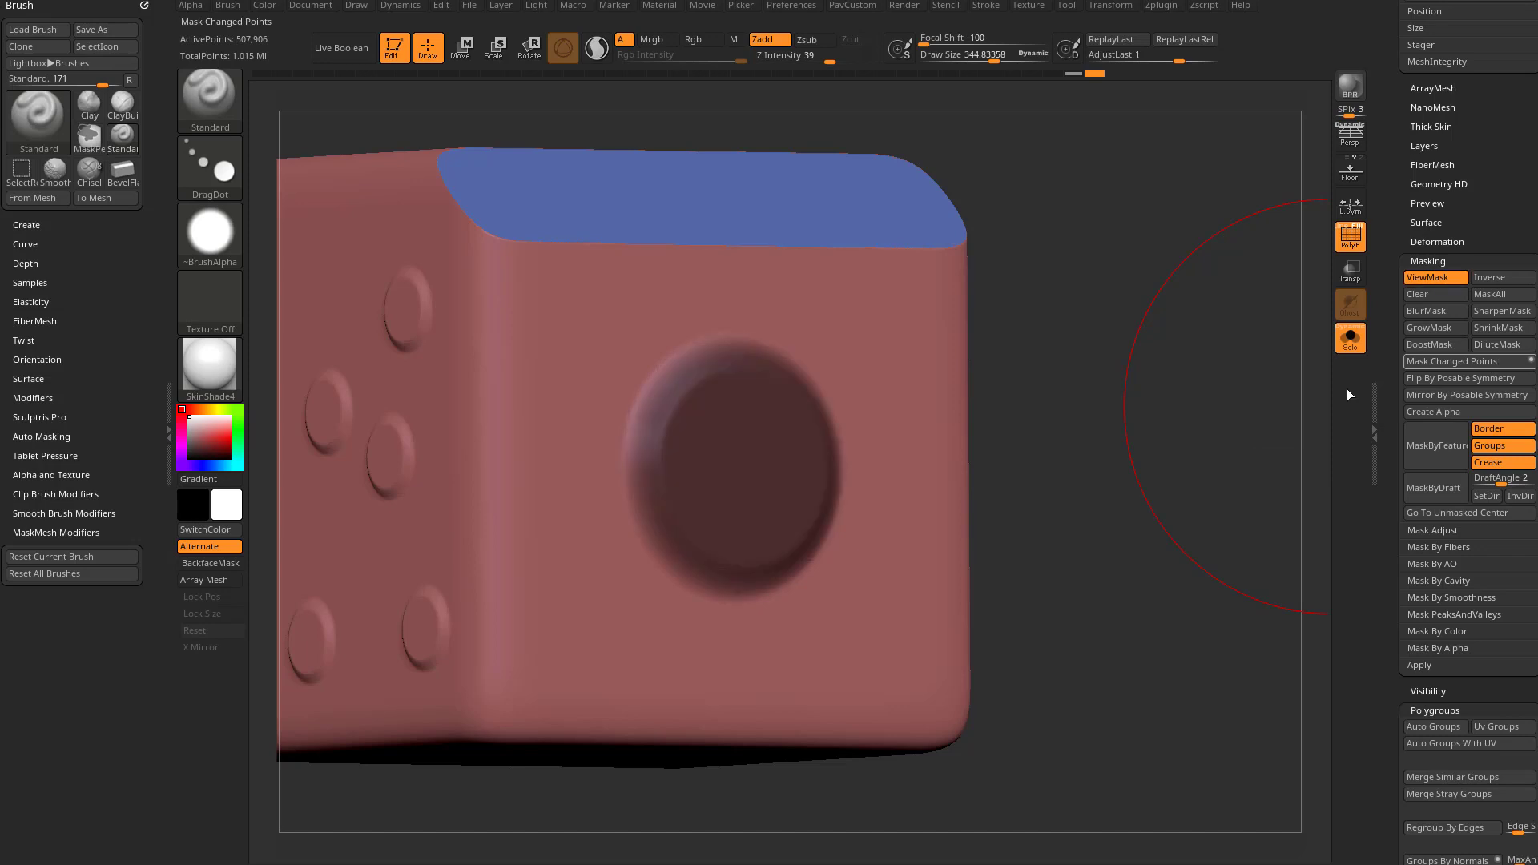
{"action": "left_click_drag", "start_coordinate": [1133, 412], "coordinate": [1288, 375]}
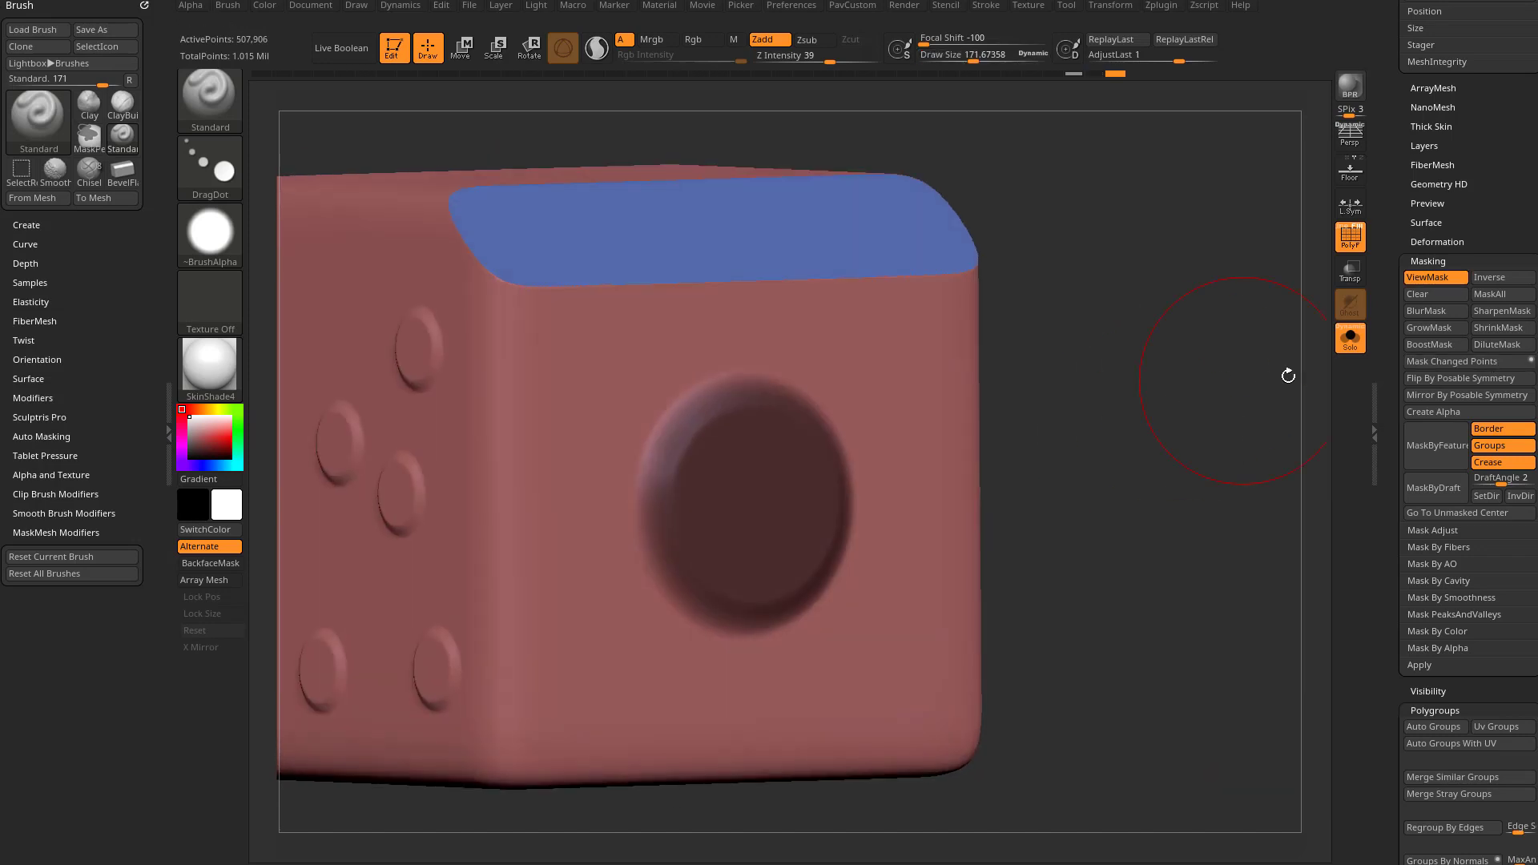
{"action": "left_click", "coordinate": [1431, 345]}
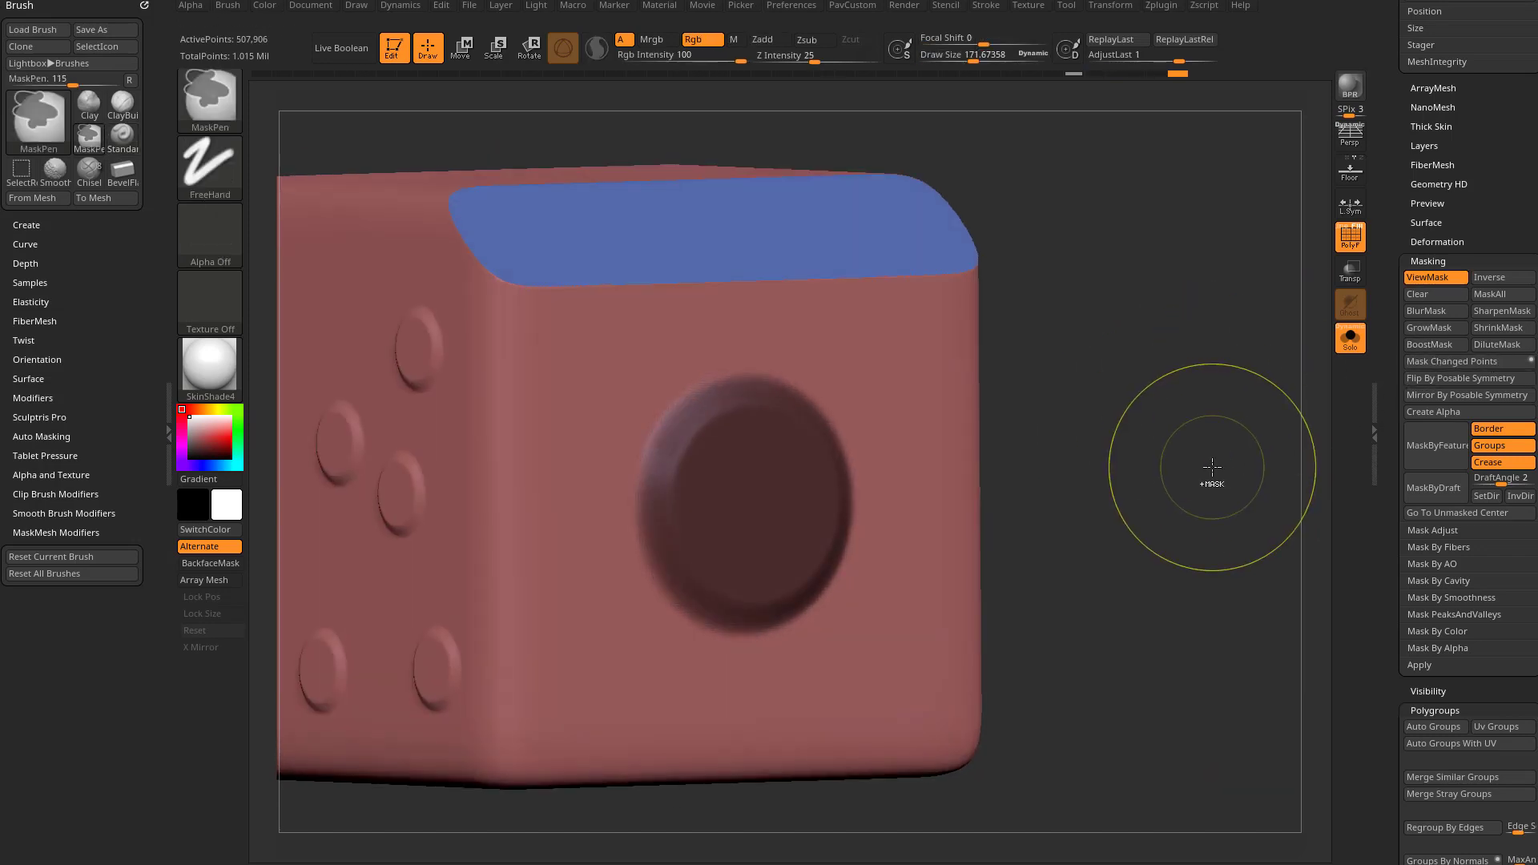
Tighten the mask to the large dot's flat centre by applying DiluteMask five times
{"action": "left_click", "coordinate": [1494, 347]}
{"action": "left_click", "coordinate": [1494, 347]}
{"action": "left_click", "coordinate": [1495, 346]}
{"action": "left_click", "coordinate": [1498, 344]}
{"action": "left_click", "coordinate": [1495, 350]}
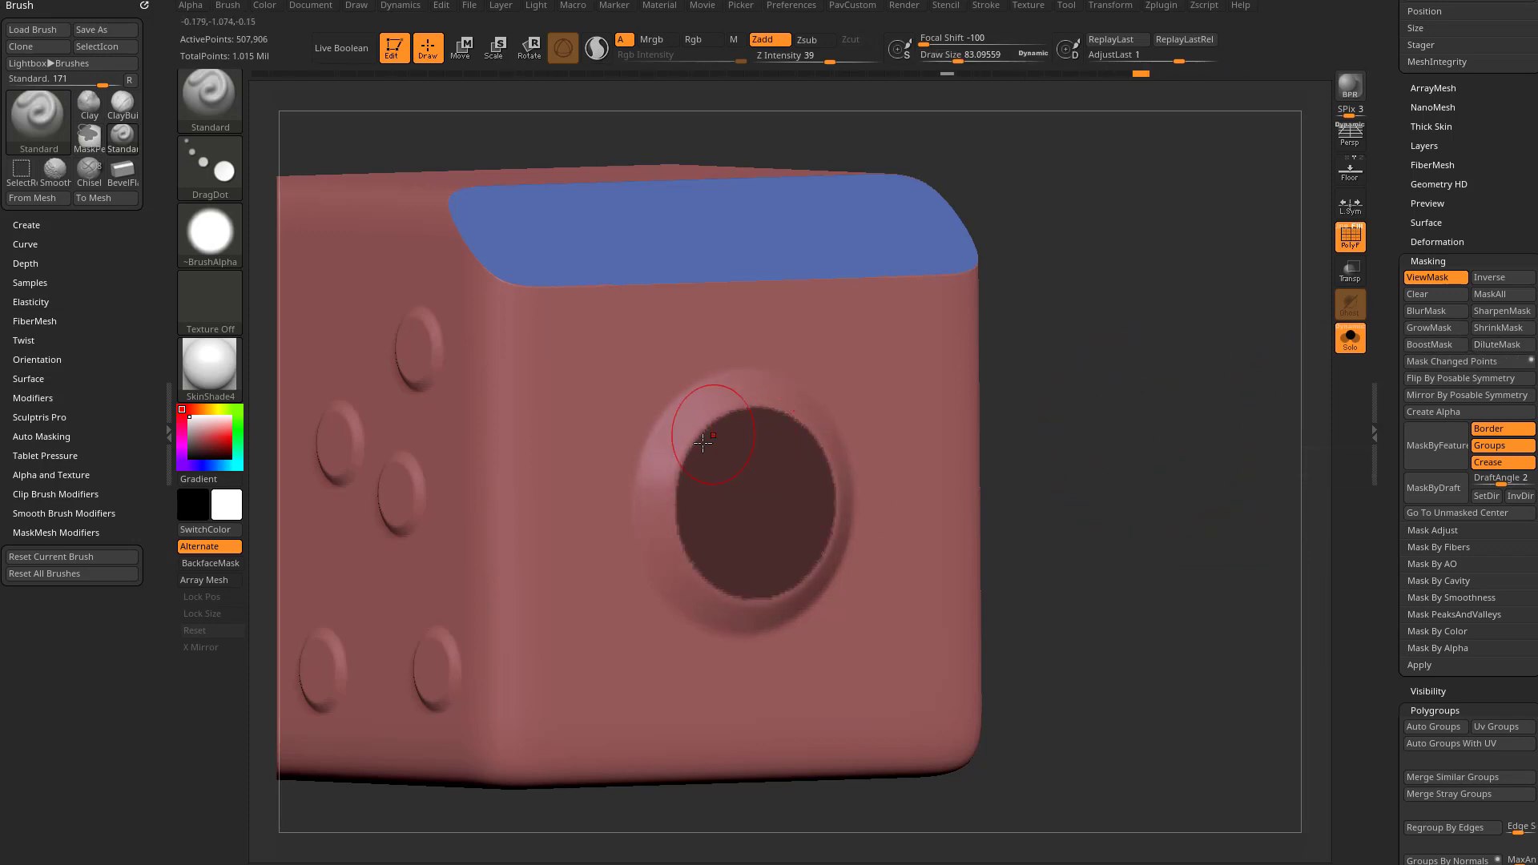
{"action": "left_click_drag", "start_coordinate": [1112, 387], "coordinate": [1152, 411]}
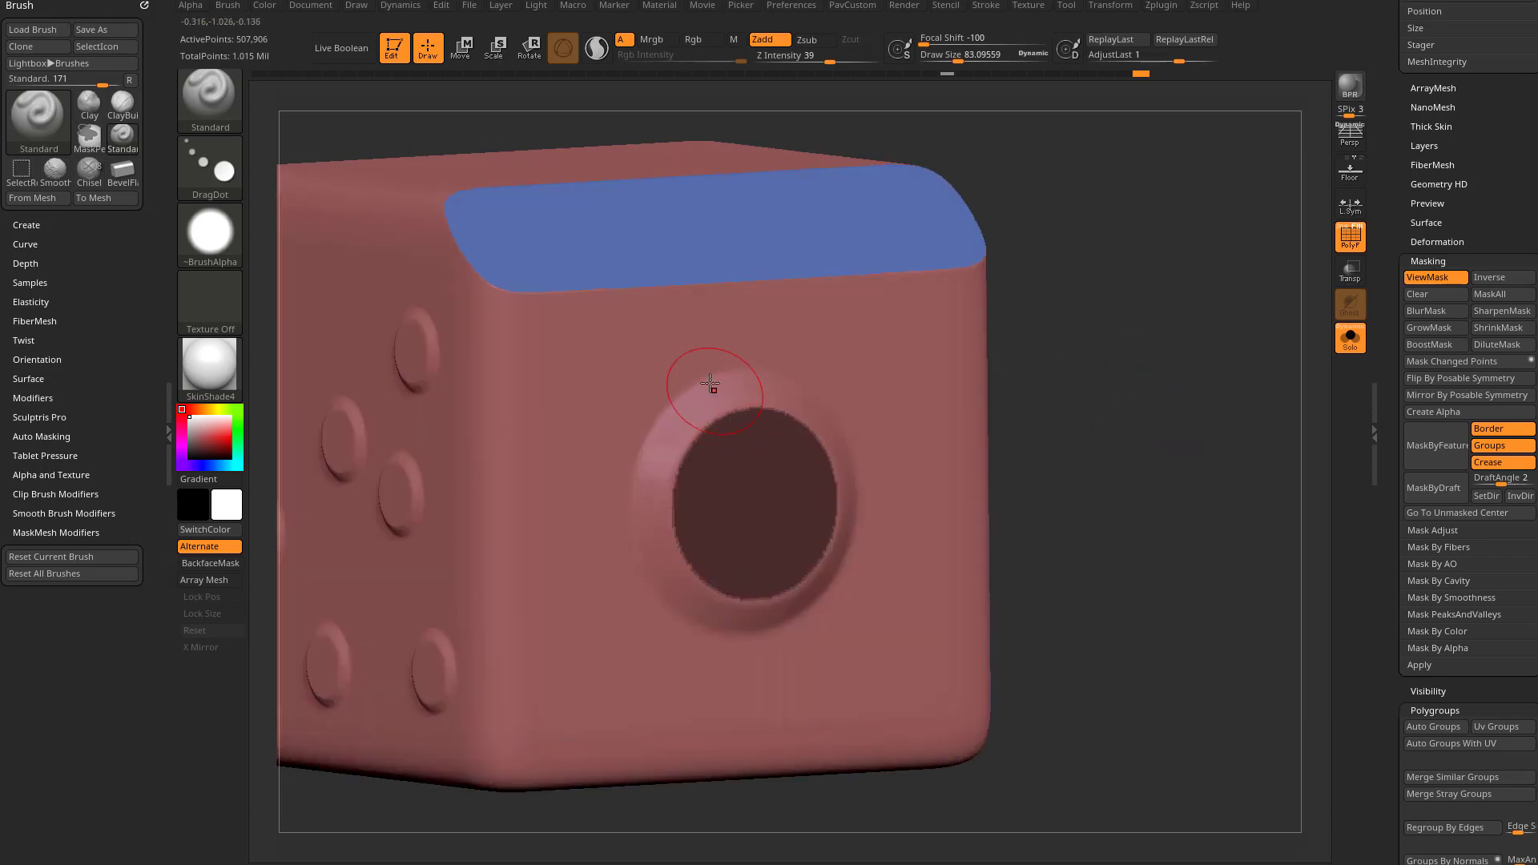
{"action": "left_click_drag", "start_coordinate": [1066, 394], "coordinate": [1177, 401]}
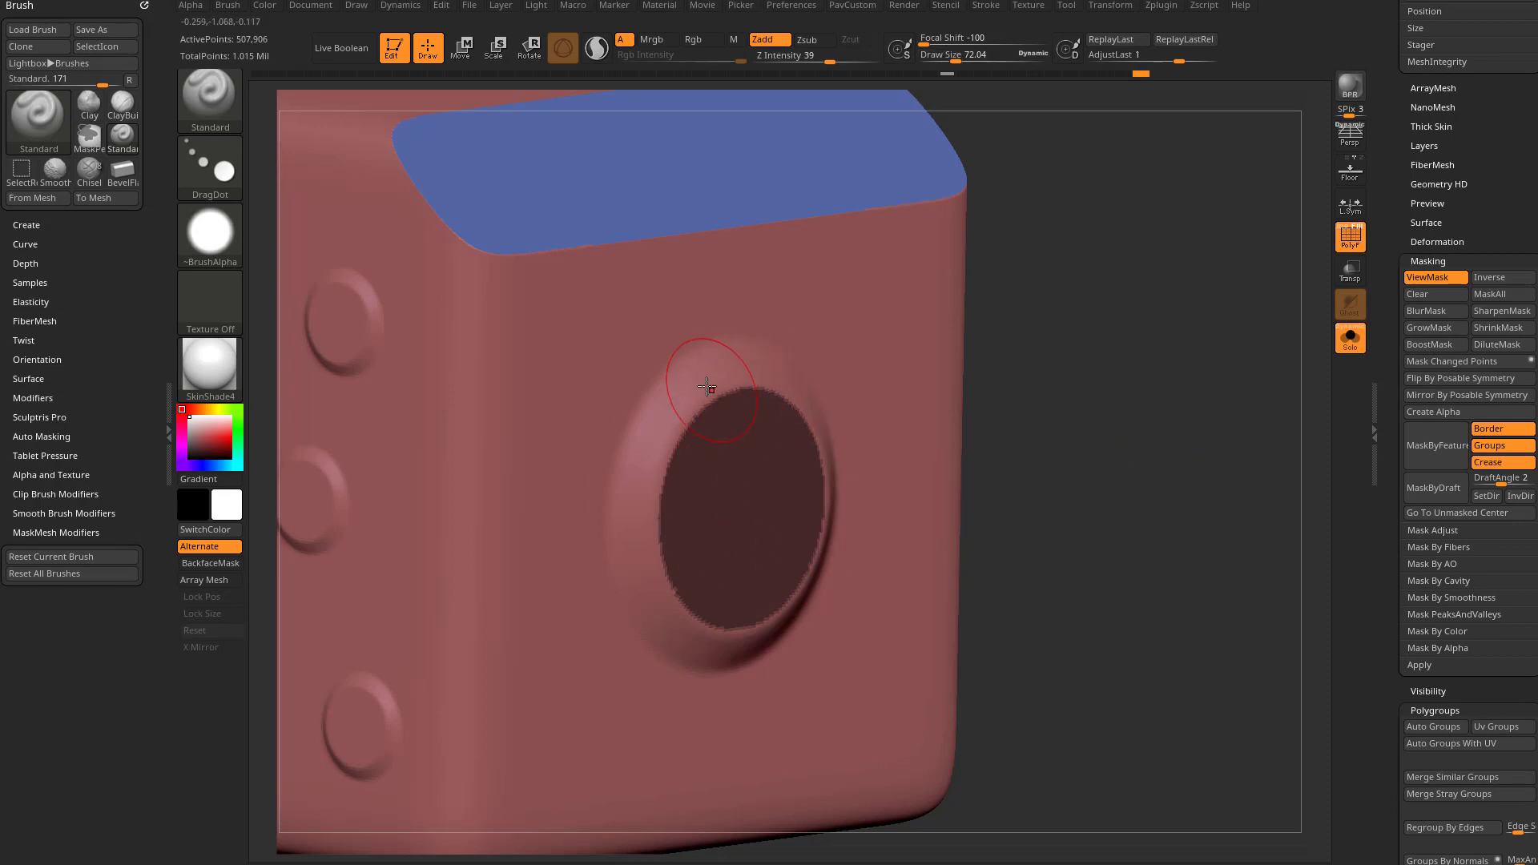
{"action": "left_click_drag", "start_coordinate": [1030, 409], "coordinate": [779, 444]}
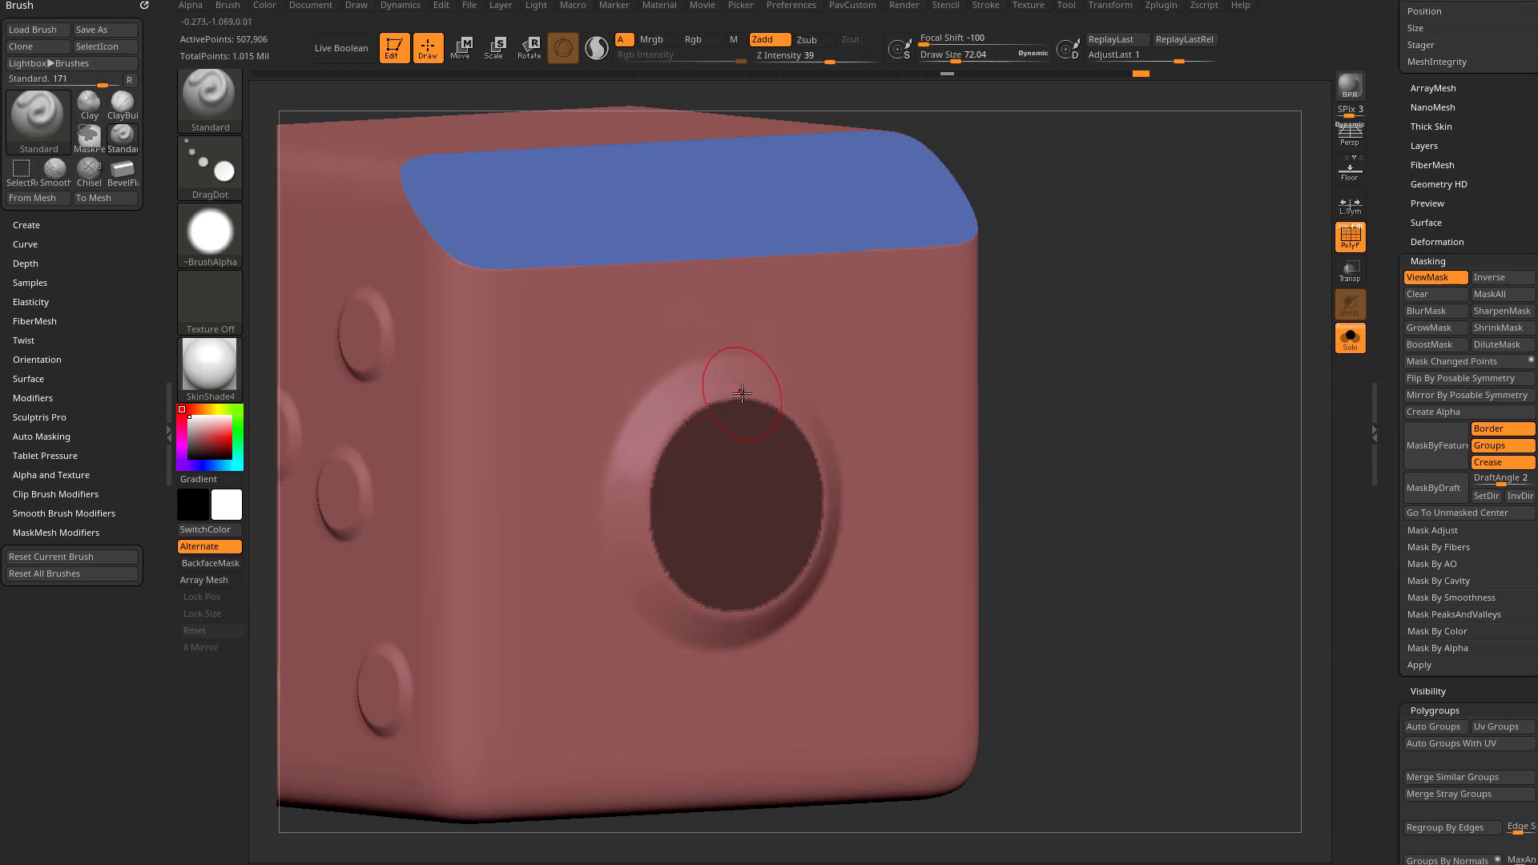
{"action": "left_click_drag", "start_coordinate": [1067, 327], "coordinate": [1070, 437]}
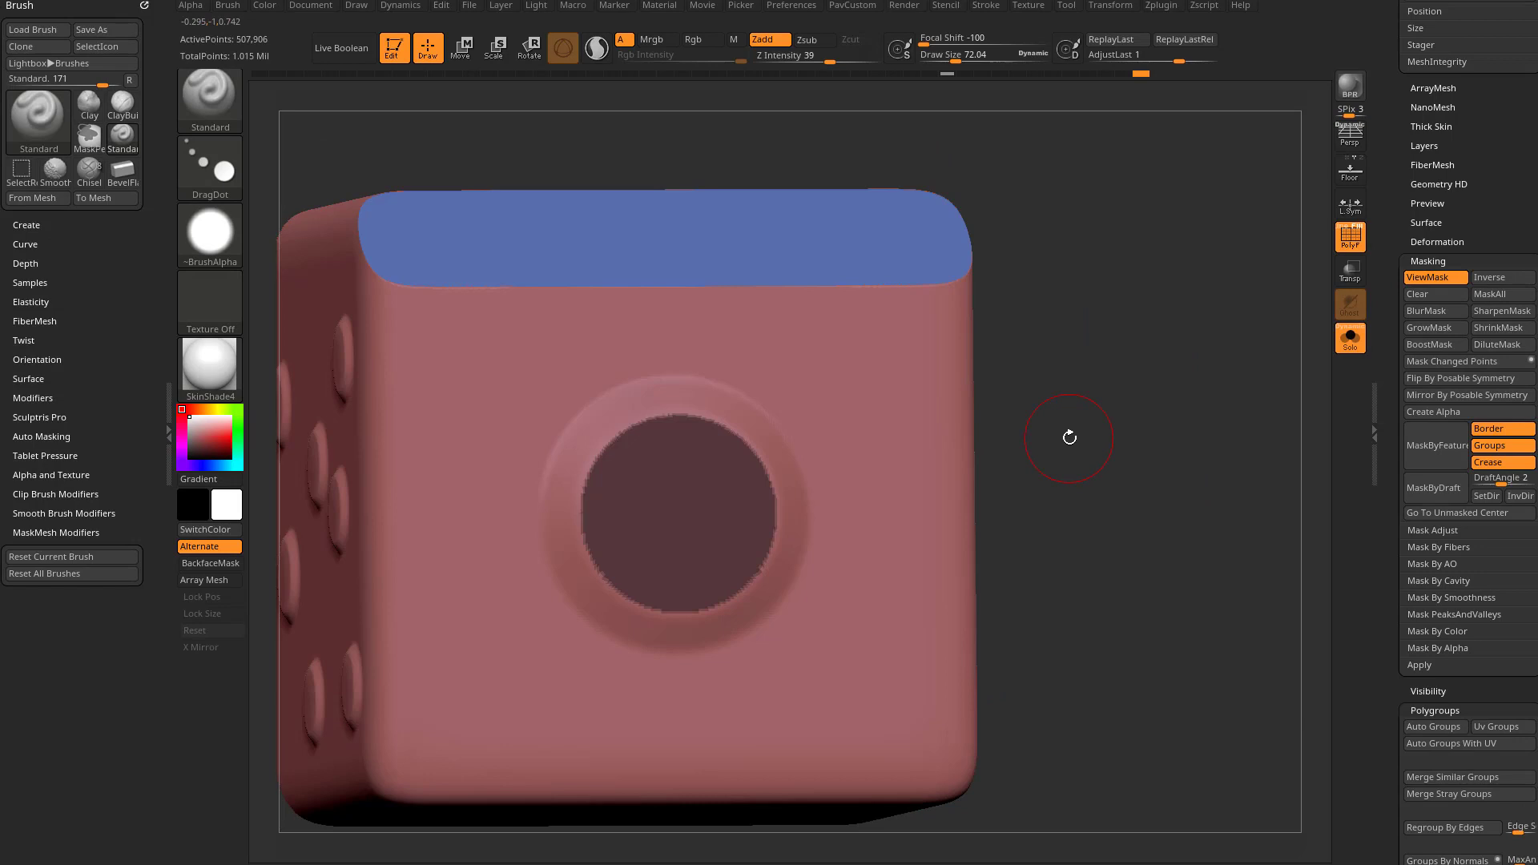
{"action": "left_click_drag", "start_coordinate": [930, 228], "coordinate": [1143, 381]}
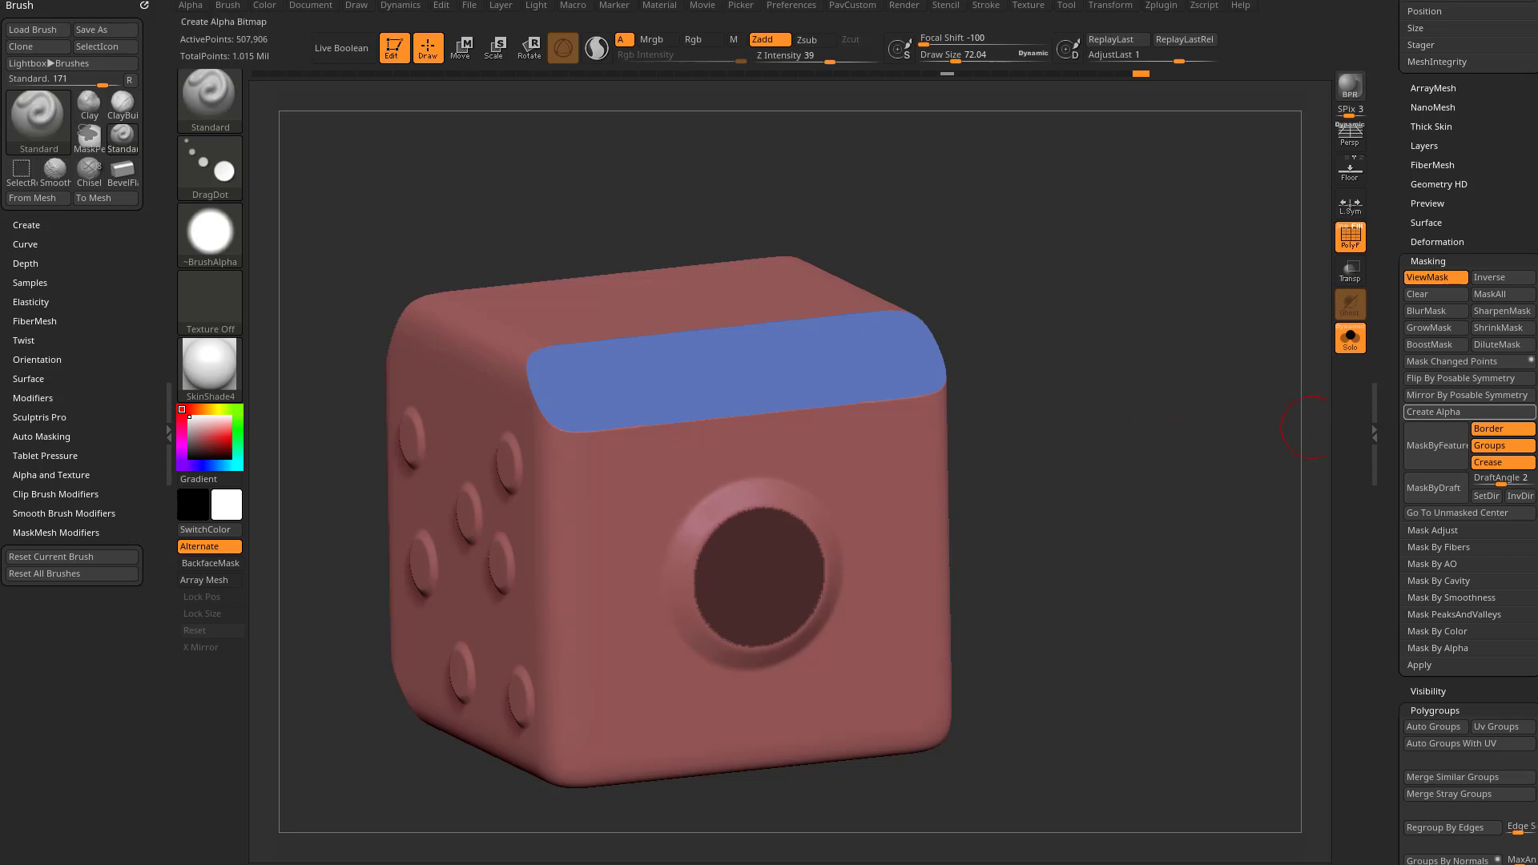
{"action": "left_click_drag", "start_coordinate": [1039, 290], "coordinate": [1116, 237]}
Open the DemoAnimeHead project and turn off the polyframe display
{"action": "key", "text": "comma"}
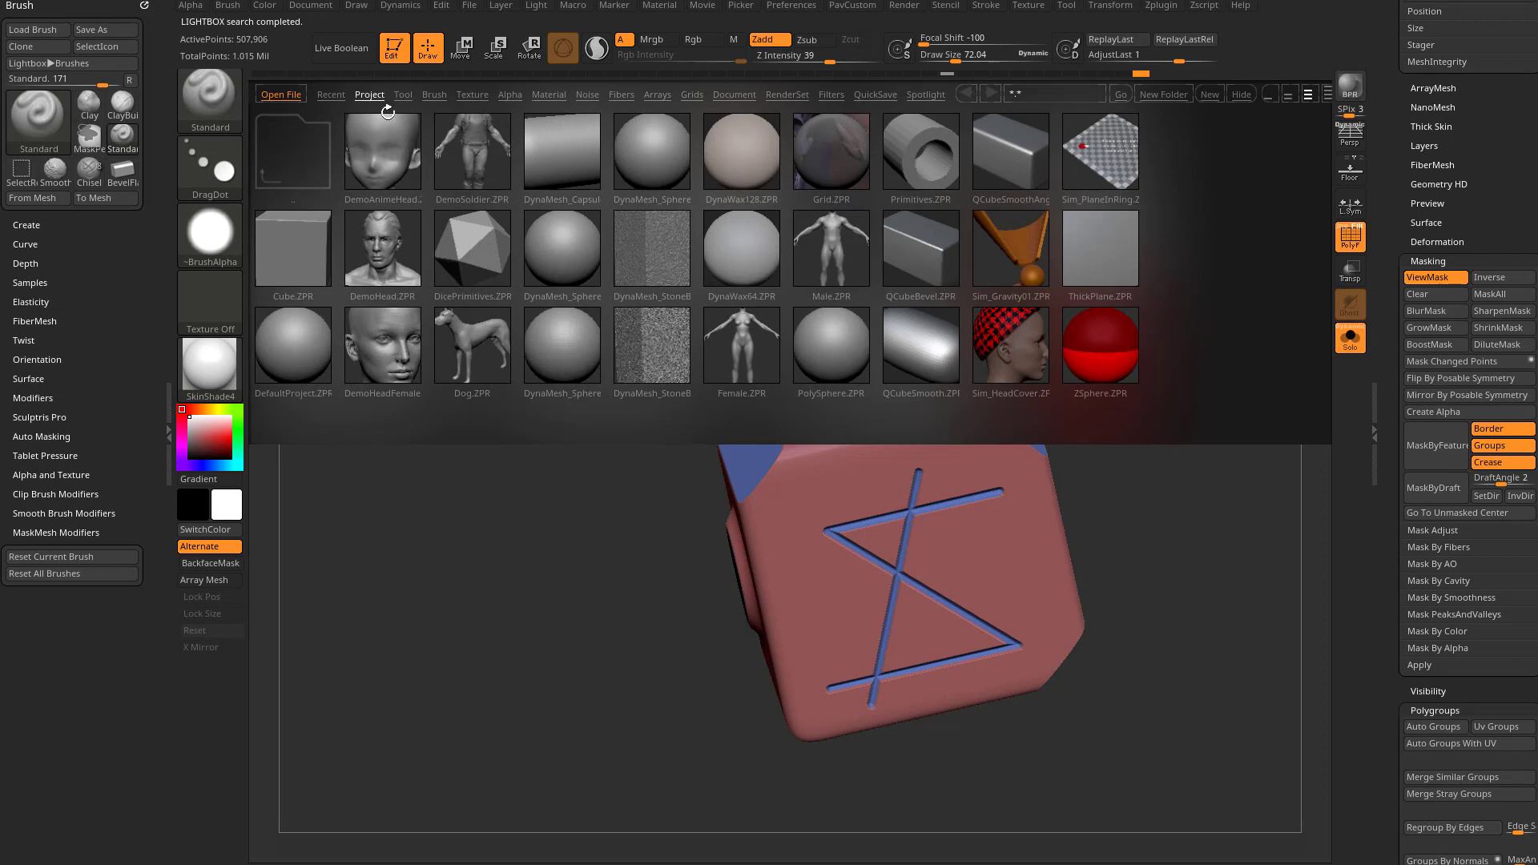
{"action": "double_click", "coordinate": [384, 152]}
{"action": "left_click", "coordinate": [761, 404]}
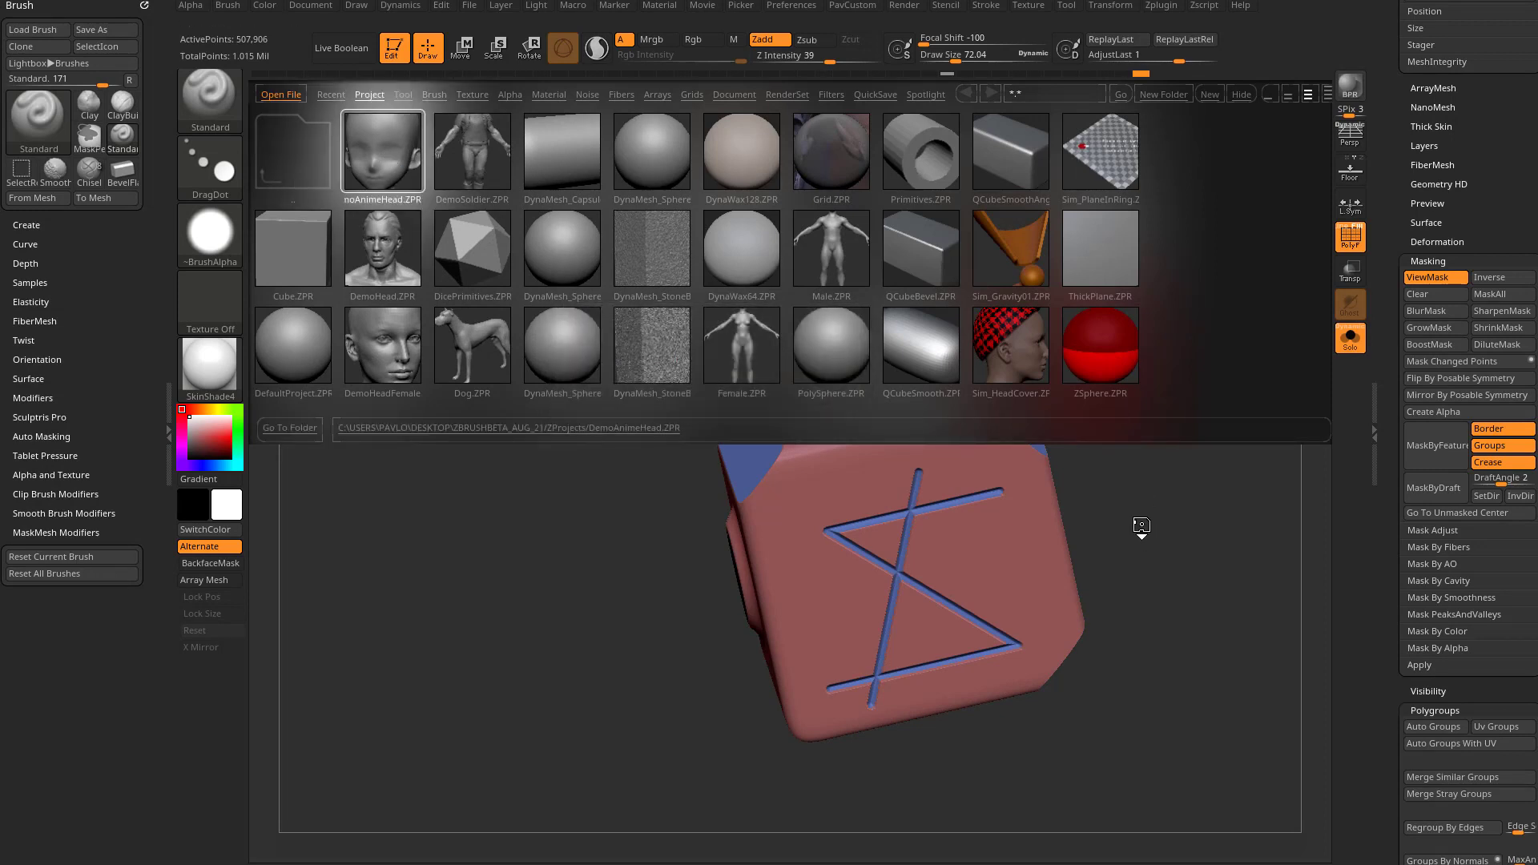
{"action": "left_click", "coordinate": [1347, 235]}
{"action": "mouse_move", "coordinate": [1253, 326]}
{"action": "left_mouse_down"}
{"action": "mouse_move", "coordinate": [1219, 291]}
{"action": "mouse_move", "coordinate": [1184, 313]}
{"action": "left_mouse_up"}
Select the ChiselCreature brush with its Scale3 shape and view the head from the side
{"action": "key", "text": "b"}
{"action": "key", "text": "c"}
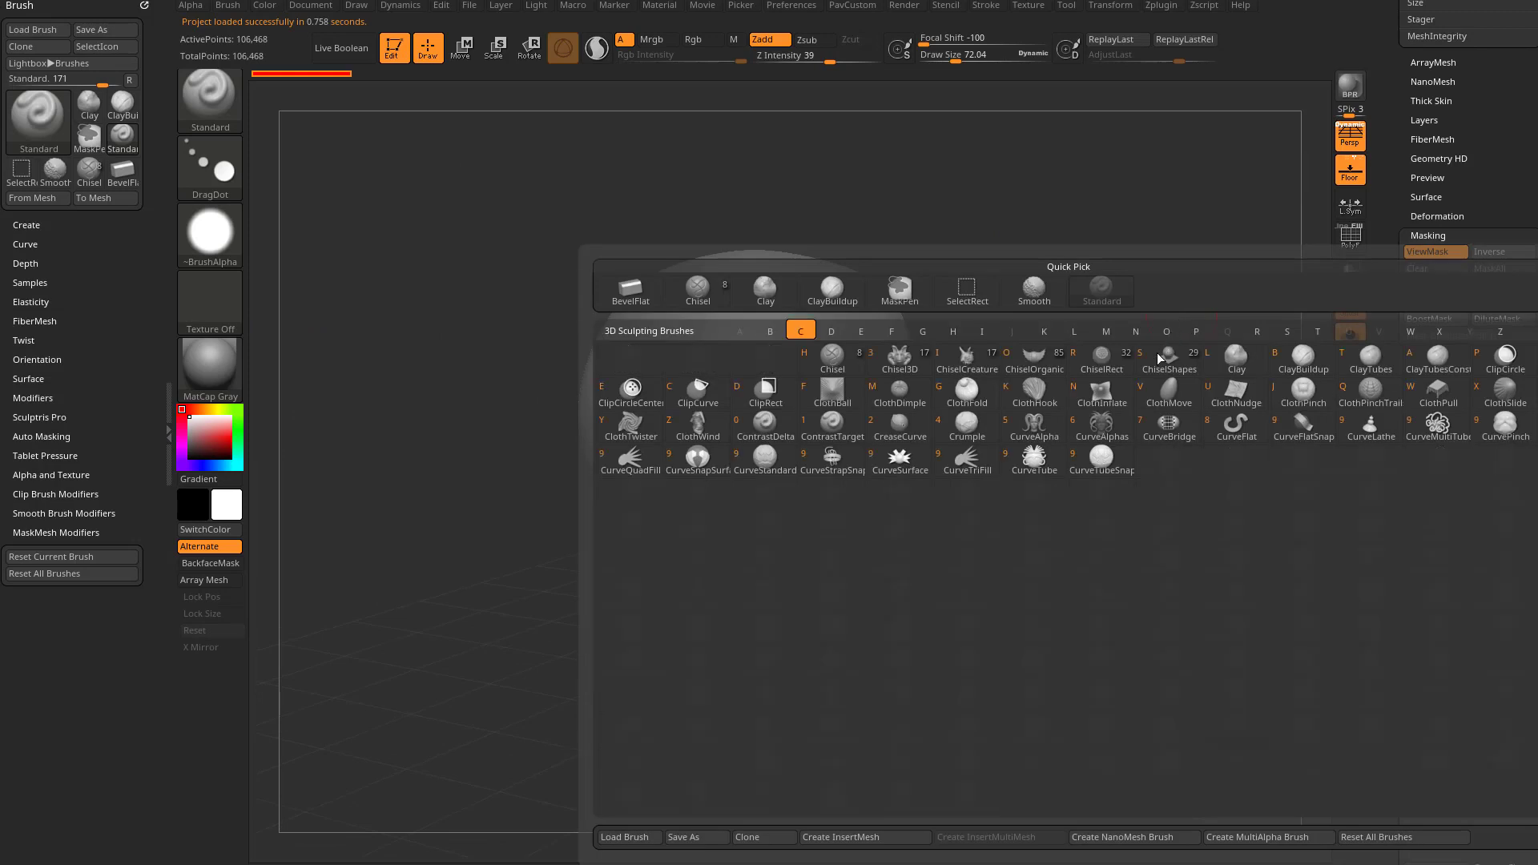
{"action": "left_click", "coordinate": [967, 358]}
{"action": "left_click", "coordinate": [701, 103]}
{"action": "left_click_drag", "start_coordinate": [1046, 373], "coordinate": [966, 385]}
Try stamping Scale3 patches above the ear and varying the last stamp's strength with AdjustLast, undoing the trial stamps
{"action": "mouse_move", "coordinate": [787, 405]}
{"action": "left_mouse_down"}
{"action": "mouse_move", "coordinate": [801, 448]}
{"action": "mouse_move", "coordinate": [947, 434]}
{"action": "left_mouse_up"}
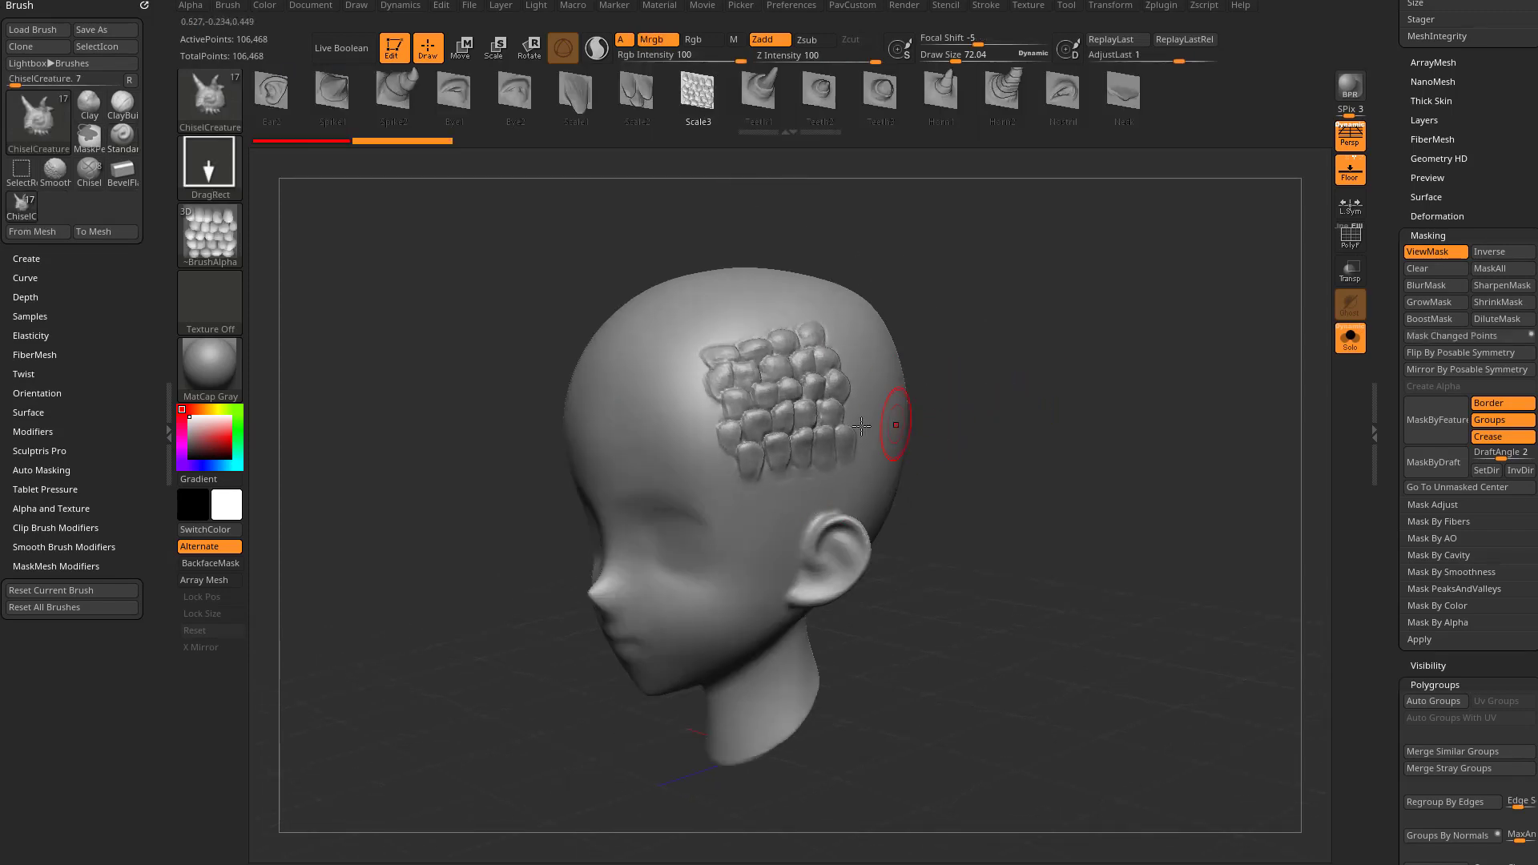
{"action": "key", "text": "ctrl+z"}
{"action": "left_click_drag", "start_coordinate": [791, 408], "coordinate": [954, 296]}
{"action": "mouse_move", "coordinate": [1045, 318]}
{"action": "left_mouse_down"}
{"action": "mouse_move", "coordinate": [1006, 358]}
{"action": "mouse_move", "coordinate": [1042, 364]}
{"action": "left_mouse_up"}
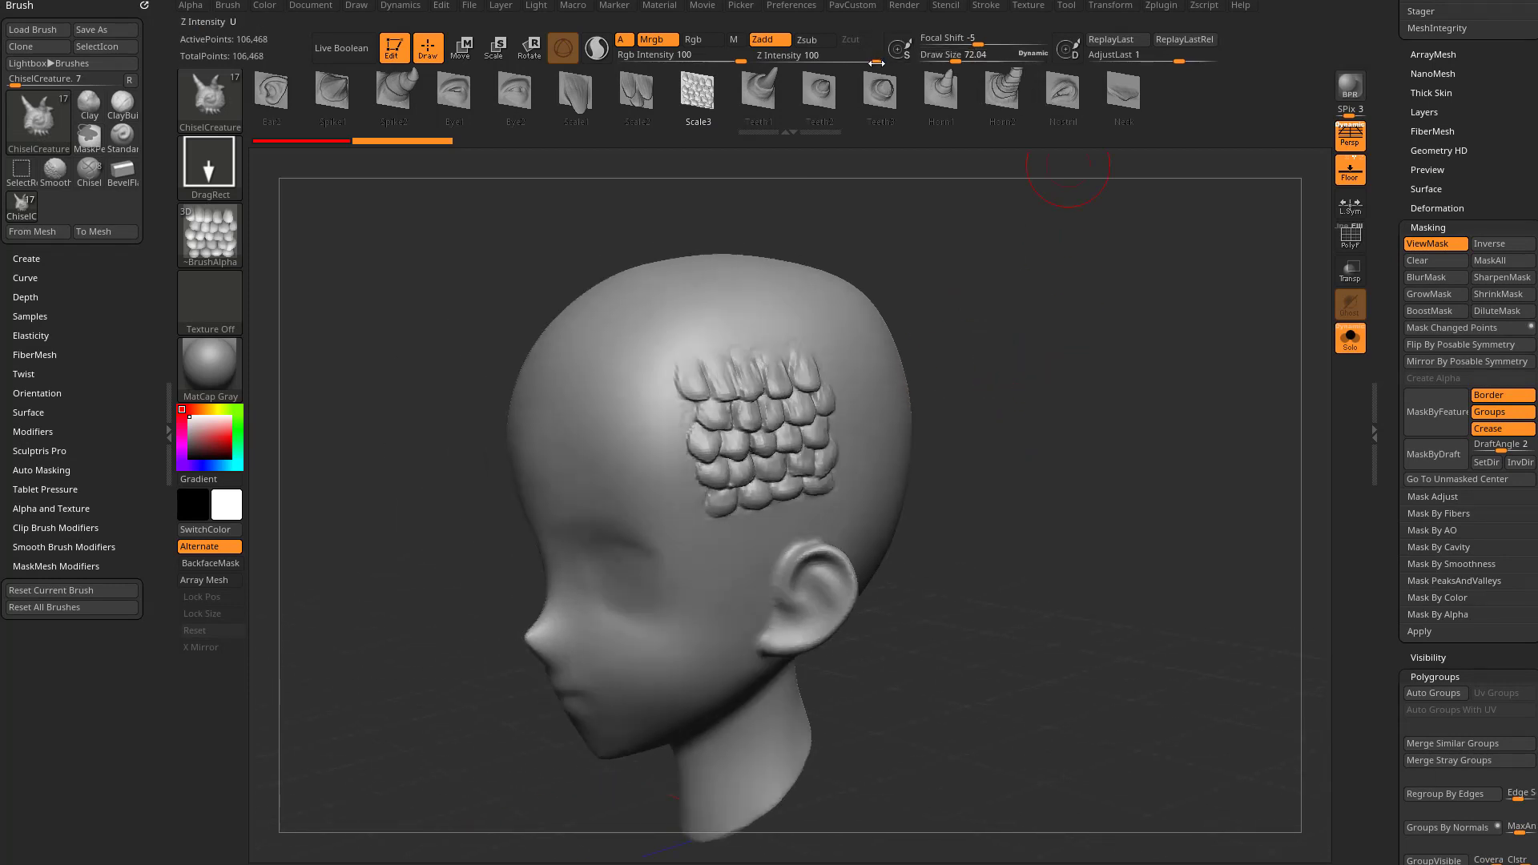
{"action": "mouse_move", "coordinate": [1177, 61]}
{"action": "left_mouse_down"}
{"action": "mouse_move", "coordinate": [1134, 62]}
{"action": "mouse_move", "coordinate": [1179, 67]}
{"action": "mouse_move", "coordinate": [1153, 67]}
{"action": "left_mouse_up"}
{"action": "key", "text": "ctrl+z"}
Stamp three adjoining patches of Scale3 scales on the side of the head, two above and one in front of the ear
{"action": "left_click_drag", "start_coordinate": [705, 429], "coordinate": [708, 318]}
{"action": "left_click_drag", "start_coordinate": [827, 440], "coordinate": [828, 325]}
{"action": "left_click_drag", "start_coordinate": [708, 560], "coordinate": [708, 441]}
{"action": "left_click_drag", "start_coordinate": [1008, 358], "coordinate": [1044, 374]}
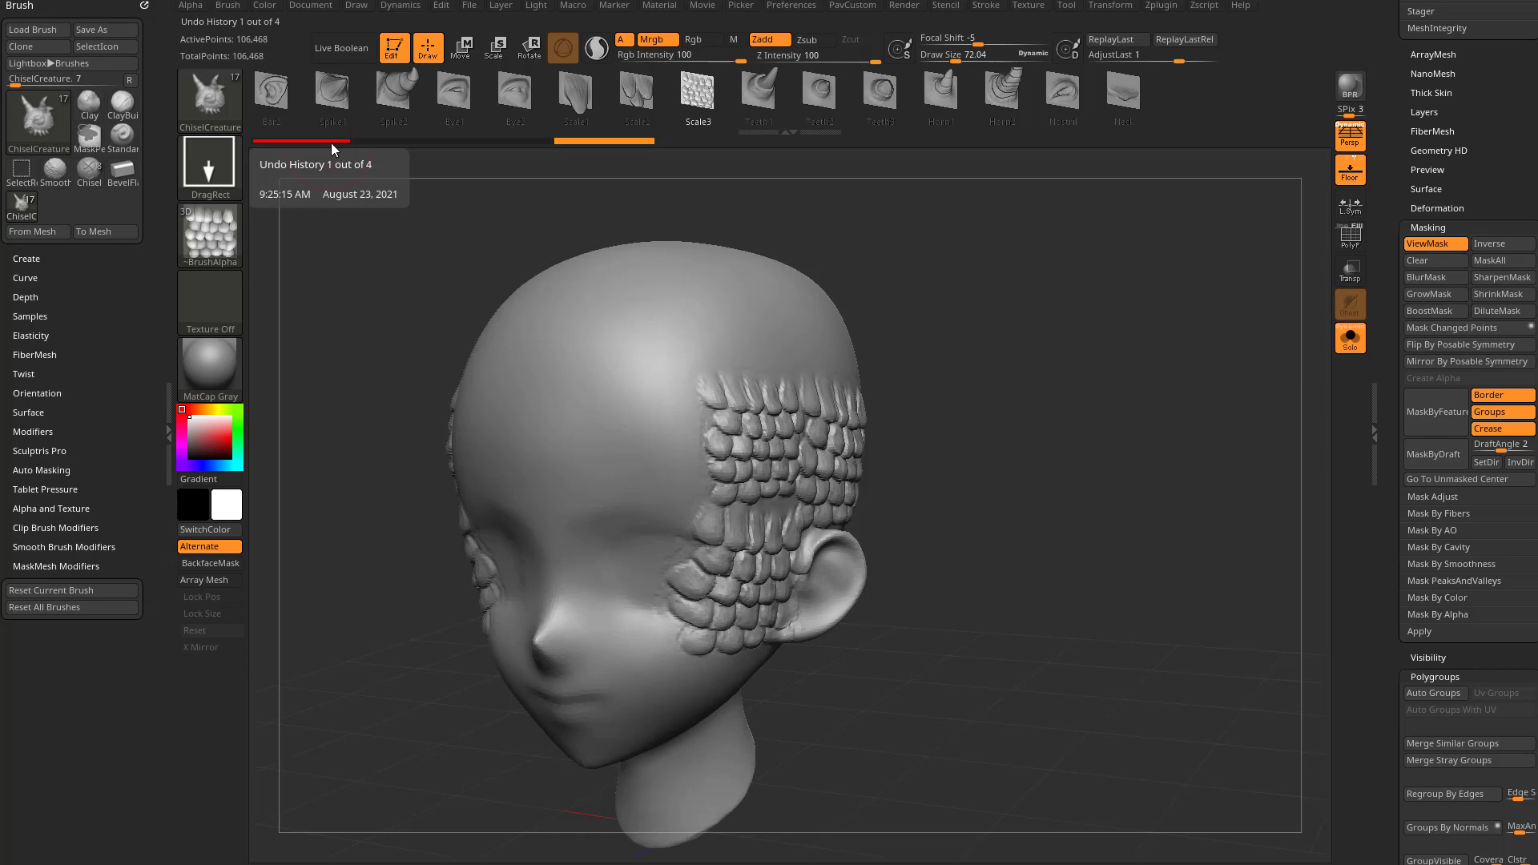
Mark the unsculpted head's state in the undo history and return to the state with all three scale patches
{"action": "left_click_drag", "start_coordinate": [1380, 298], "coordinate": [1383, 84]}
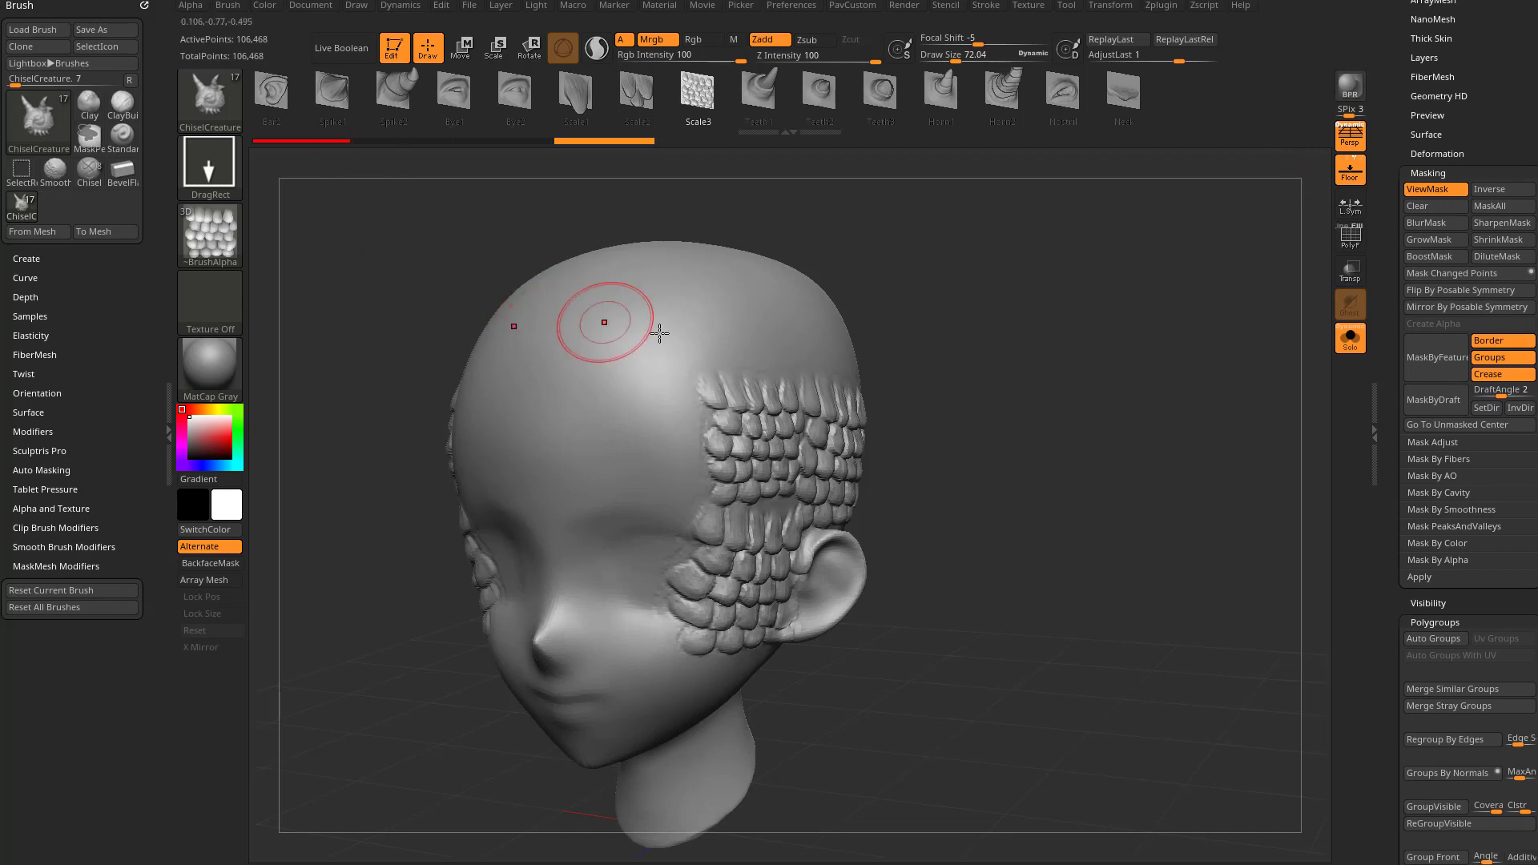
{"action": "scroll", "coordinate": [1391, 114], "scroll_direction": "up", "scroll_amount": 5}
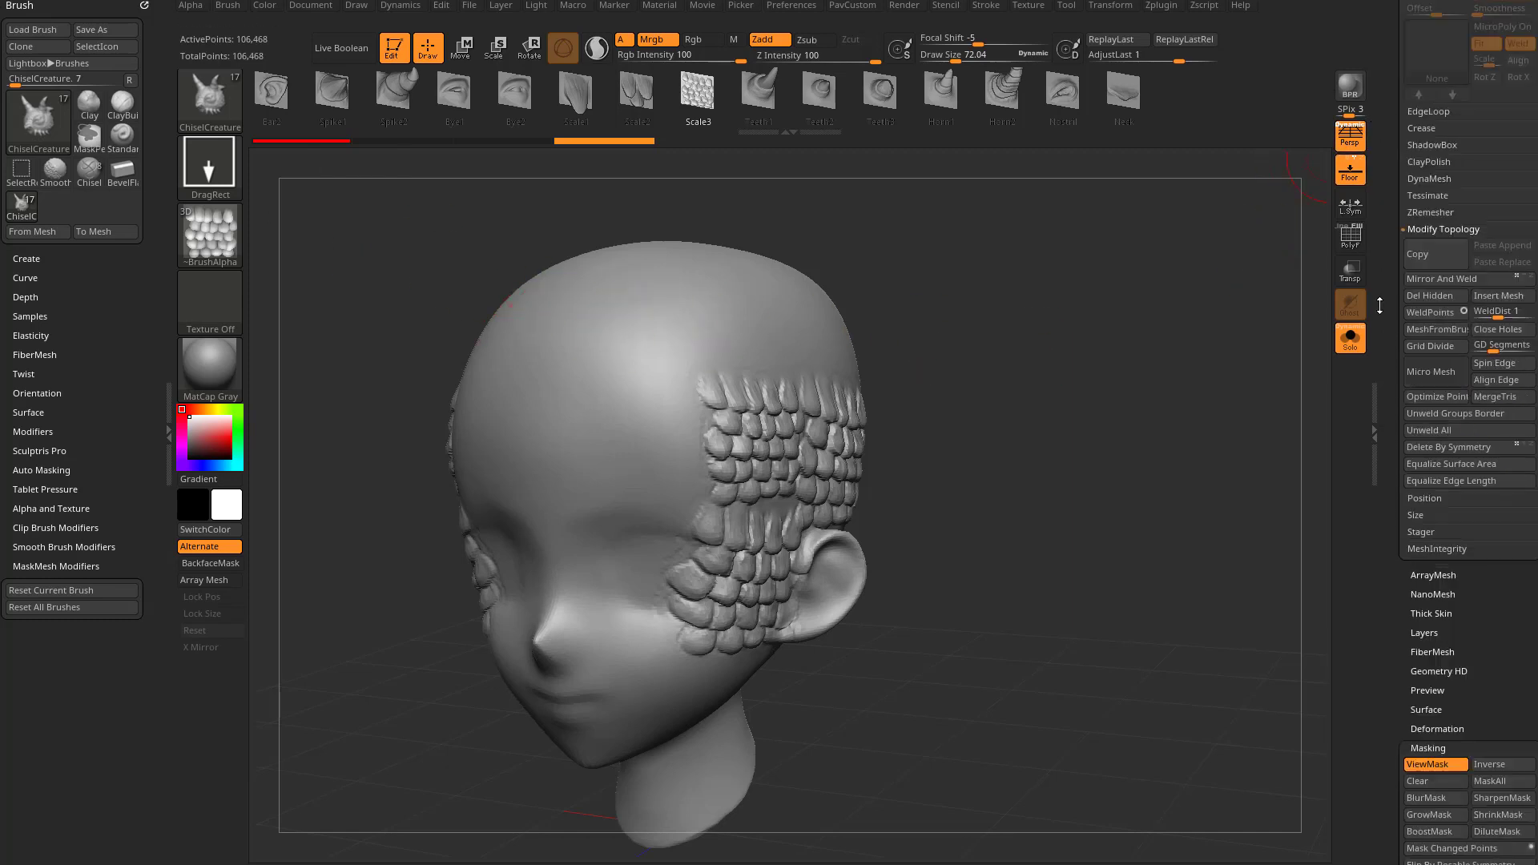
{"action": "scroll", "coordinate": [1392, 114], "scroll_direction": "up", "scroll_amount": 8}
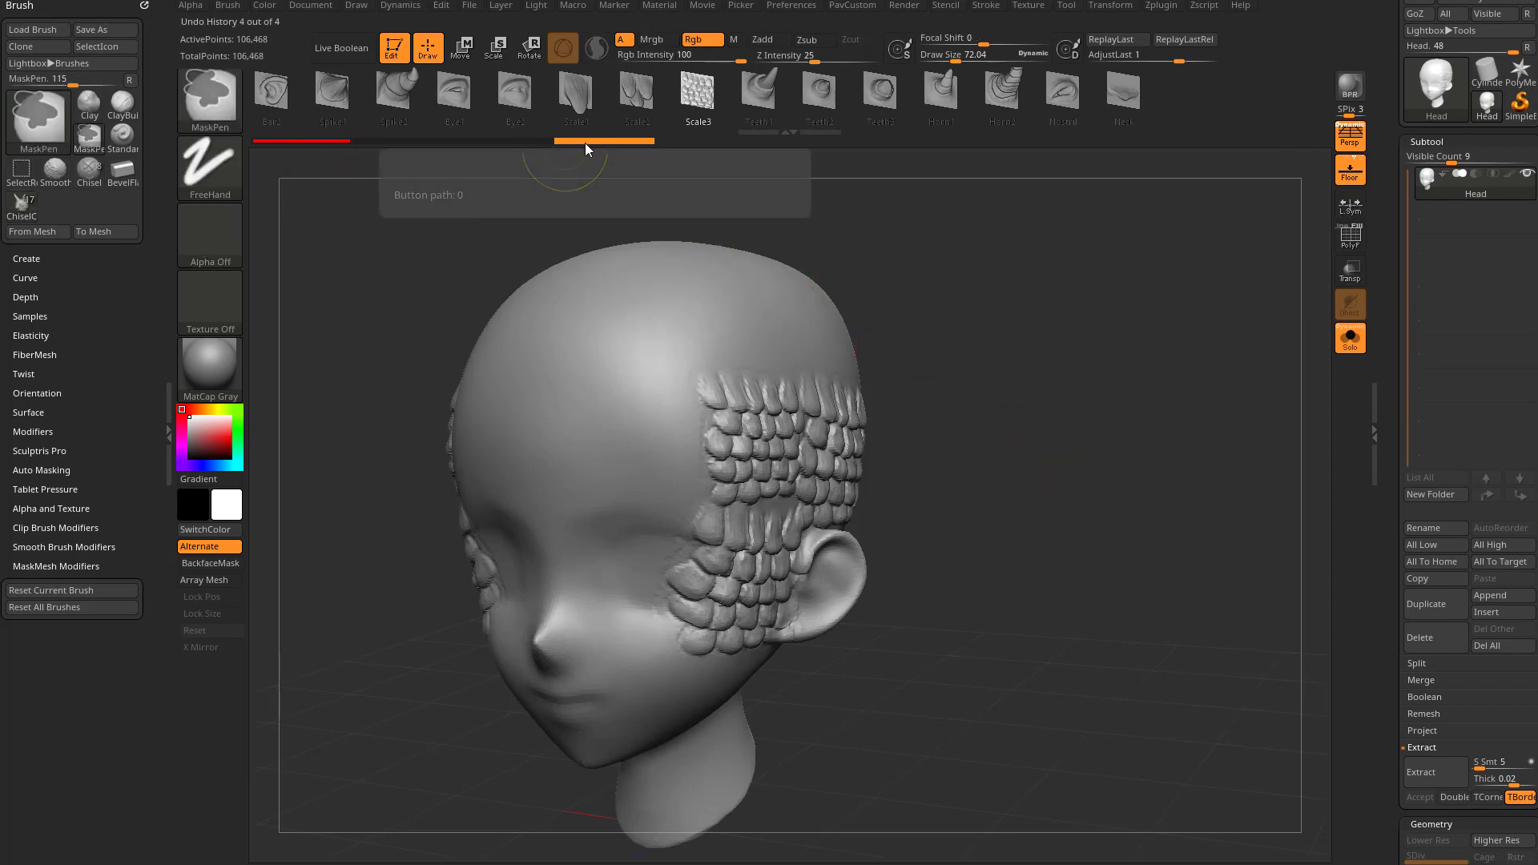
{"action": "key", "text": "ctrl+z"}
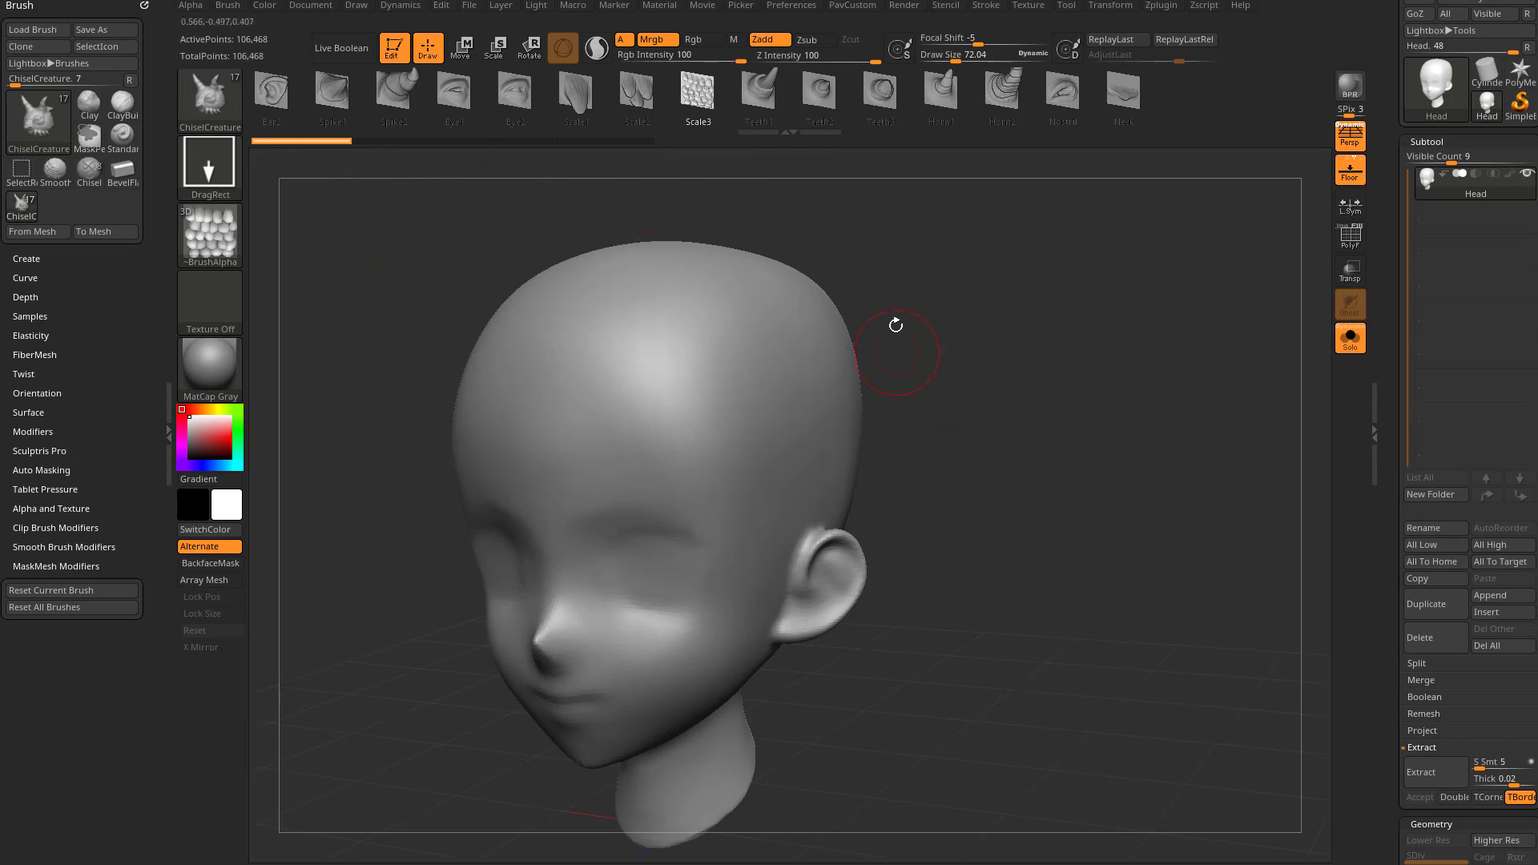
{"action": "key", "text": "ctrl+shift+z"}
{"action": "left_click_drag", "start_coordinate": [537, 142], "coordinate": [325, 141]}
{"action": "left_click", "coordinate": [632, 140]}
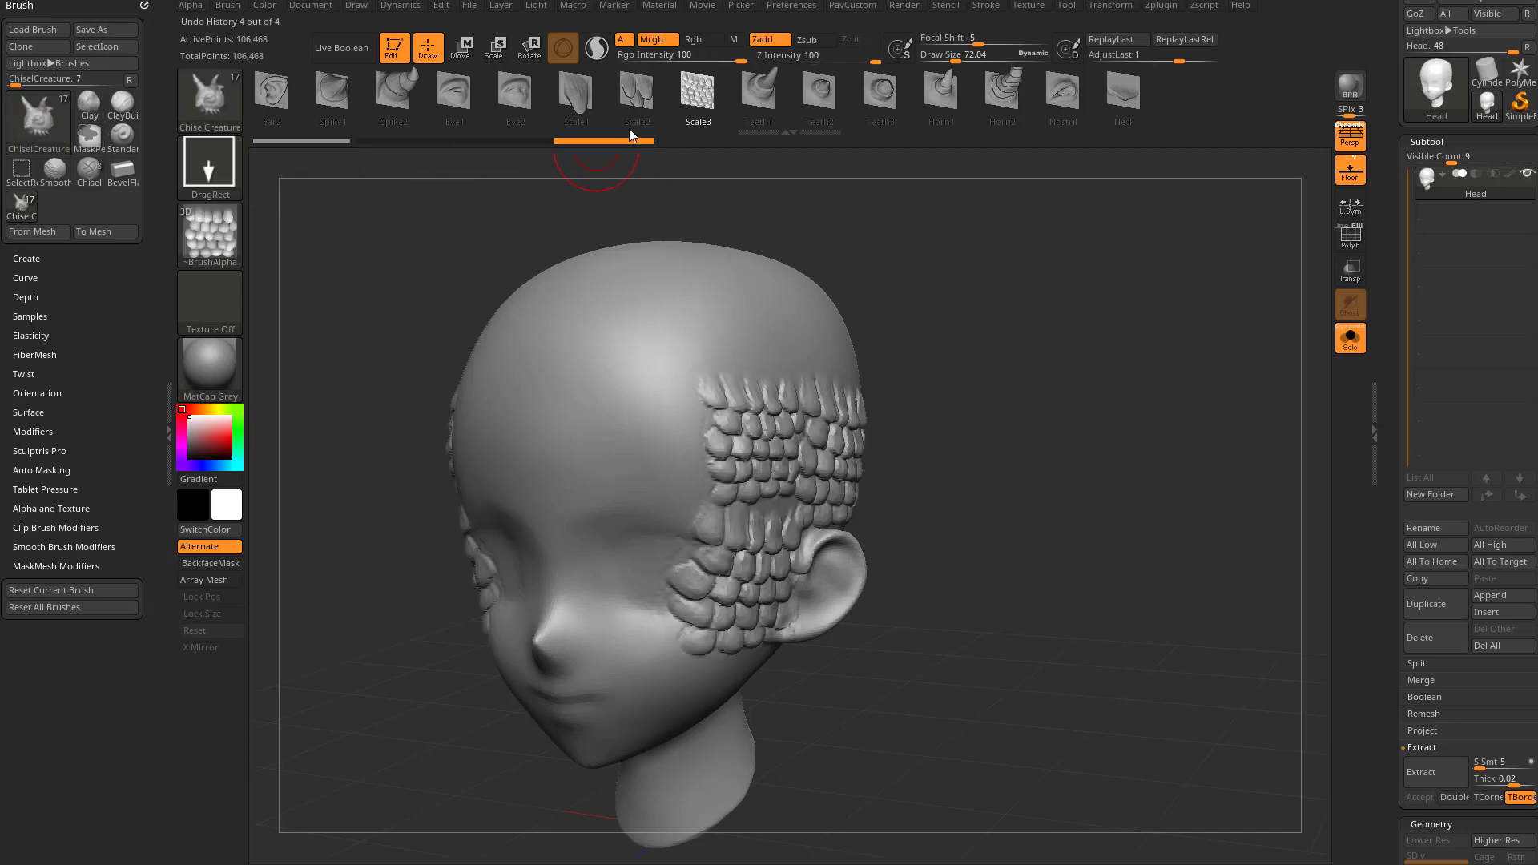
Try adding a scale patch on the forehead from an earlier history state and return to the three-patch state
{"action": "mouse_move", "coordinate": [1178, 56]}
{"action": "left_mouse_down"}
{"action": "mouse_move", "coordinate": [1089, 64]}
{"action": "mouse_move", "coordinate": [1215, 86]}
{"action": "left_mouse_up"}
{"action": "key", "text": "ctrl+z"}
{"action": "left_click", "coordinate": [1375, 405]}
{"action": "left_click_drag", "start_coordinate": [681, 417], "coordinate": [685, 505]}
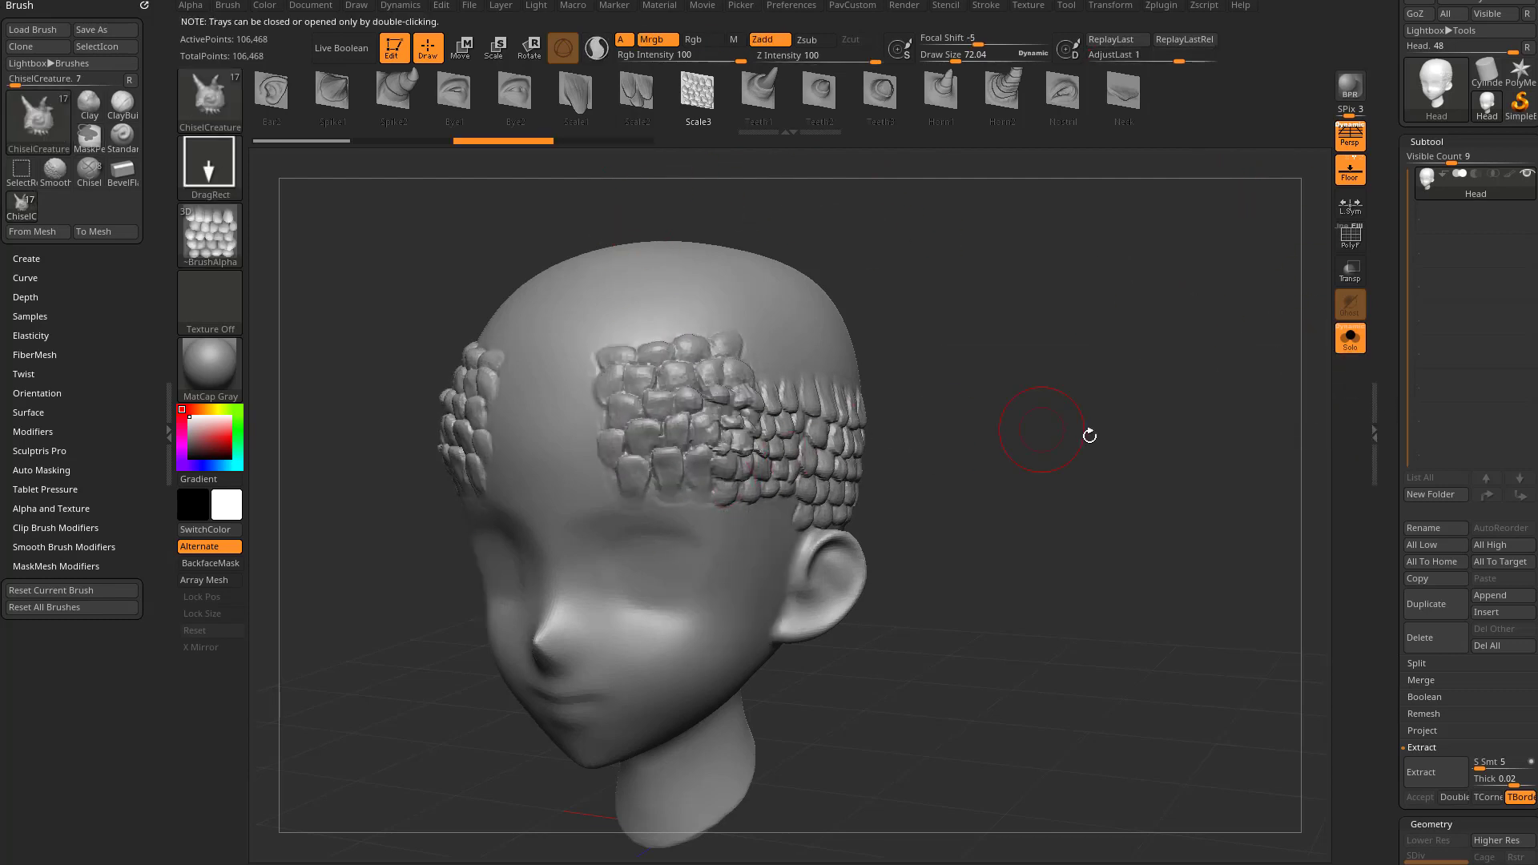
{"action": "left_click_drag", "start_coordinate": [1088, 436], "coordinate": [1031, 408], "text": "alt"}
{"action": "key", "text": "ctrl+z"}
{"action": "key", "text": "ctrl+shift+z"}
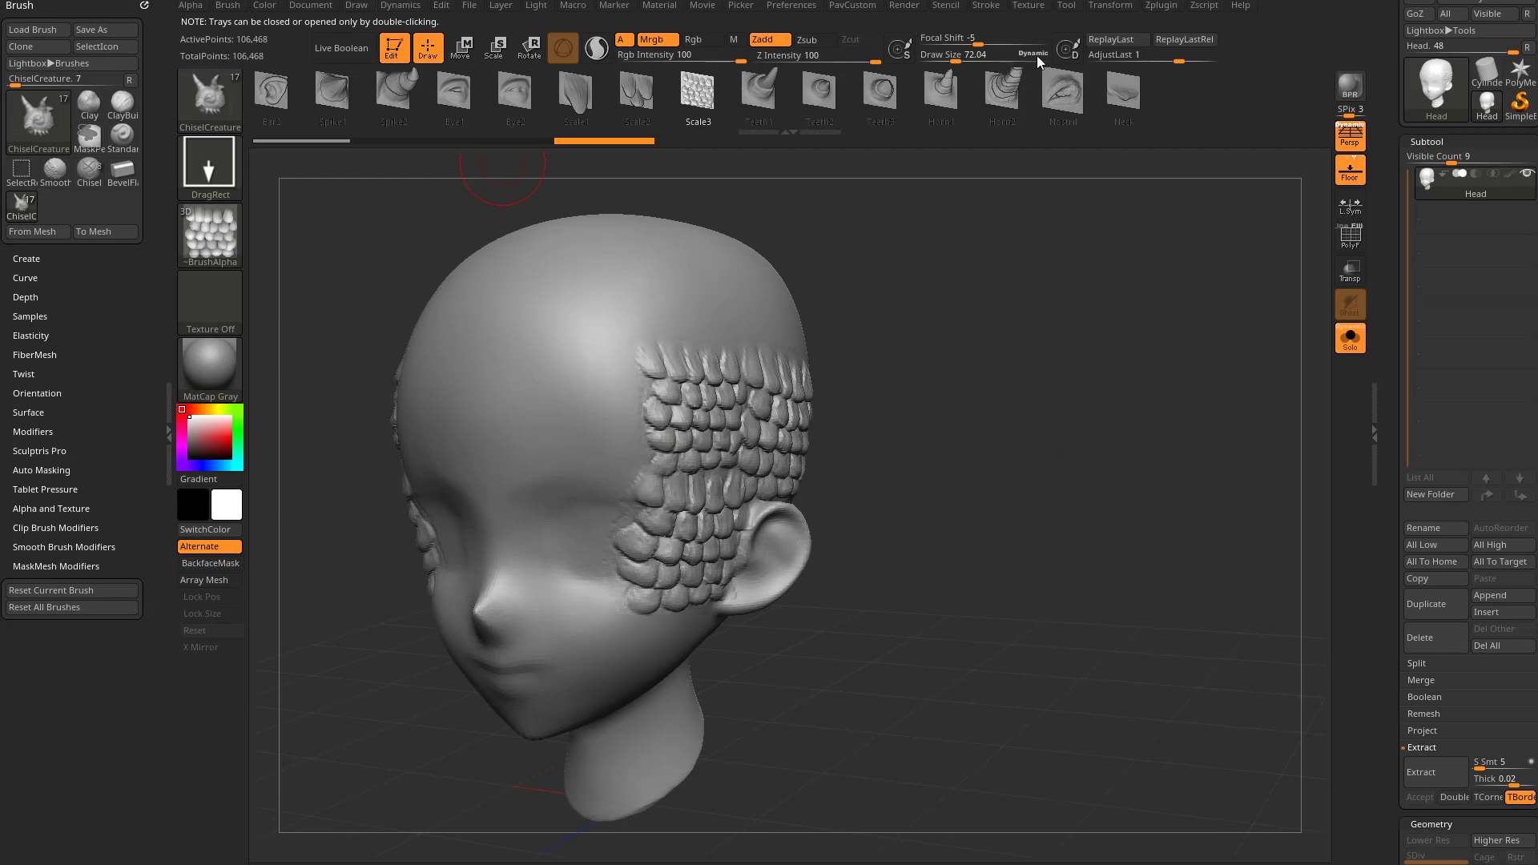
Mask the scale patches on the head with Mask Changed Points
{"action": "left_click_drag", "start_coordinate": [1392, 479], "coordinate": [1391, 244]}
{"action": "left_click", "coordinate": [1445, 235], "text": "shift"}
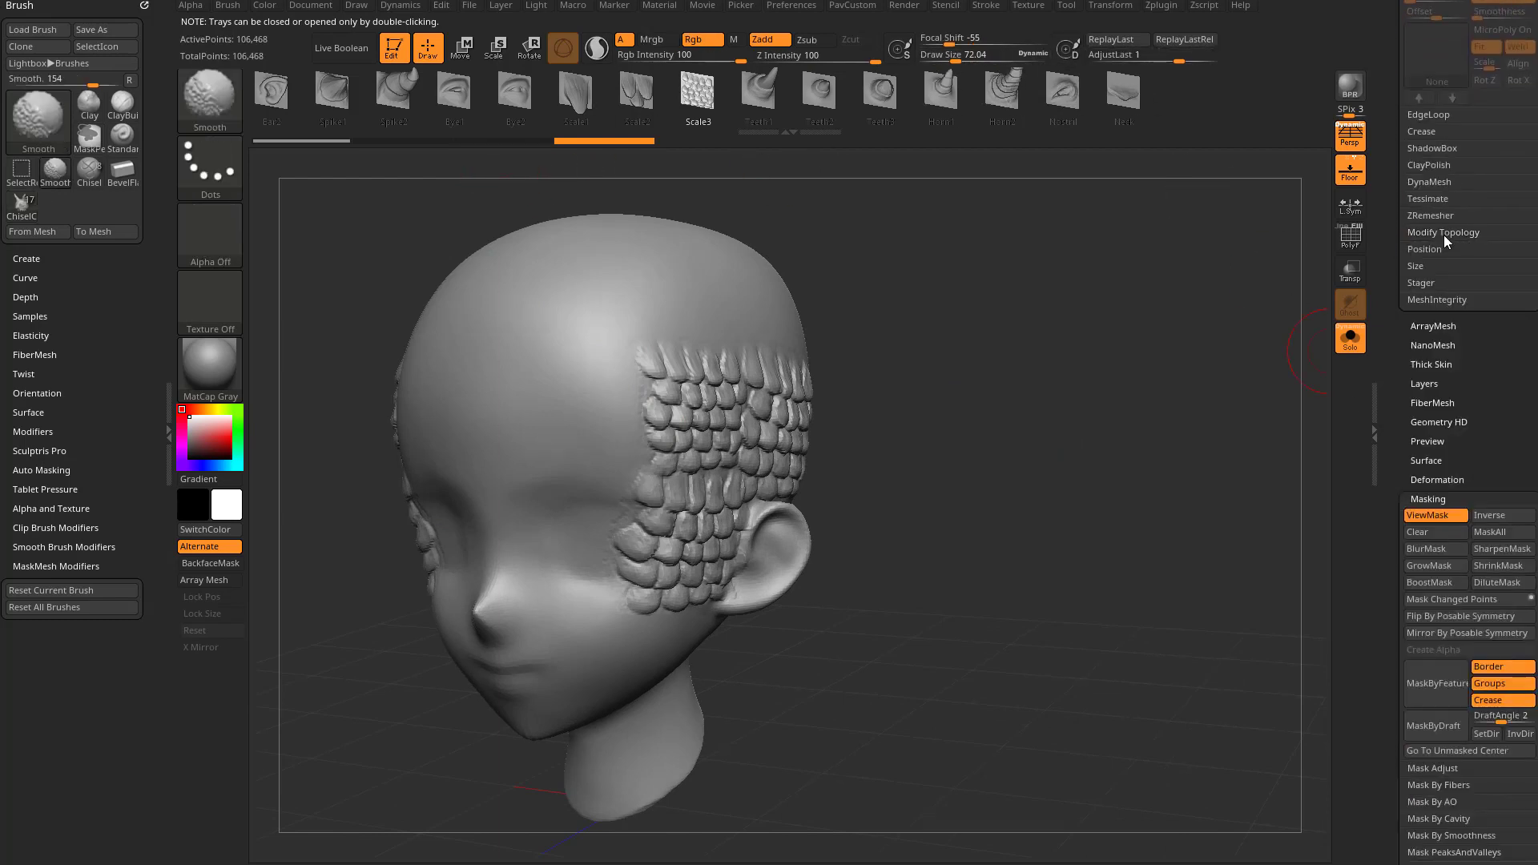
{"action": "scroll", "coordinate": [1427, 349], "scroll_direction": "down", "scroll_amount": 4}
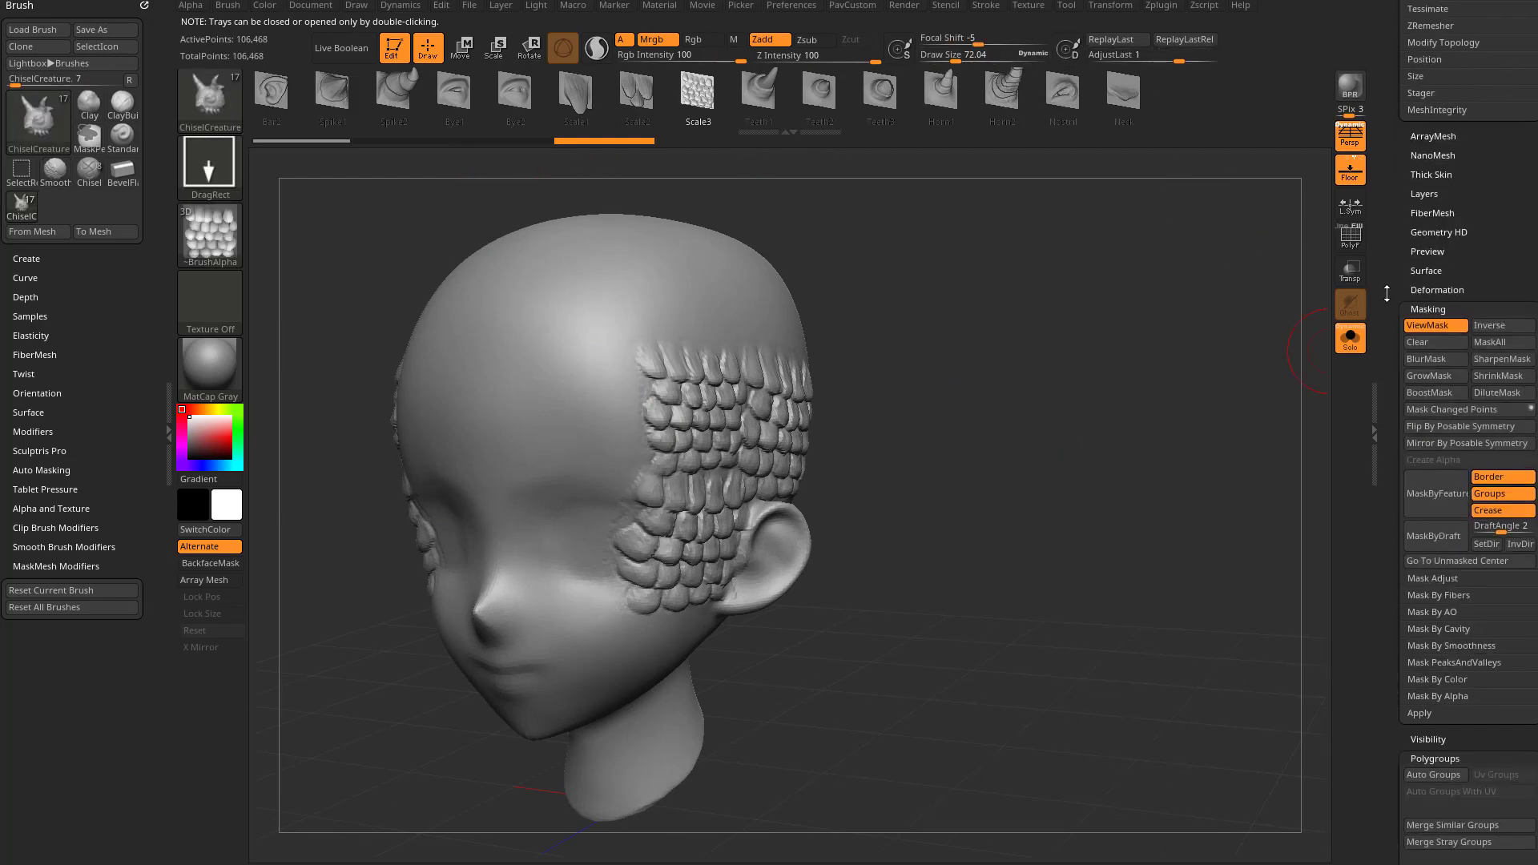
{"action": "left_click", "coordinate": [1449, 402]}
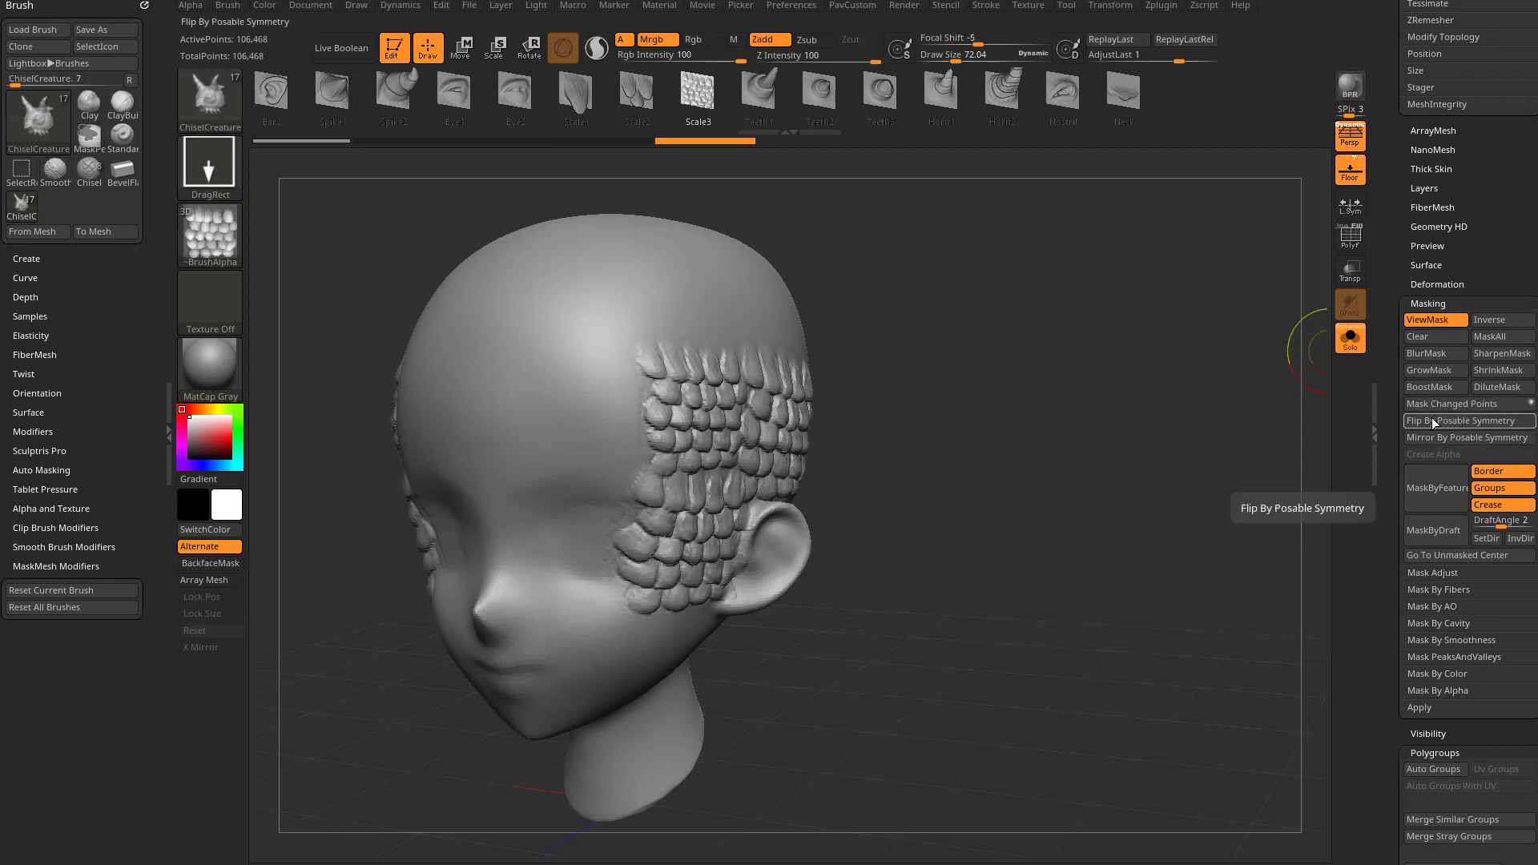
Apply DiluteMask repeatedly to the scale mask and inspect the scales up close from the side and front
{"action": "left_click", "coordinate": [1413, 409]}
{"action": "key", "text": "ctrl+z"}
{"action": "left_click", "coordinate": [1481, 407]}
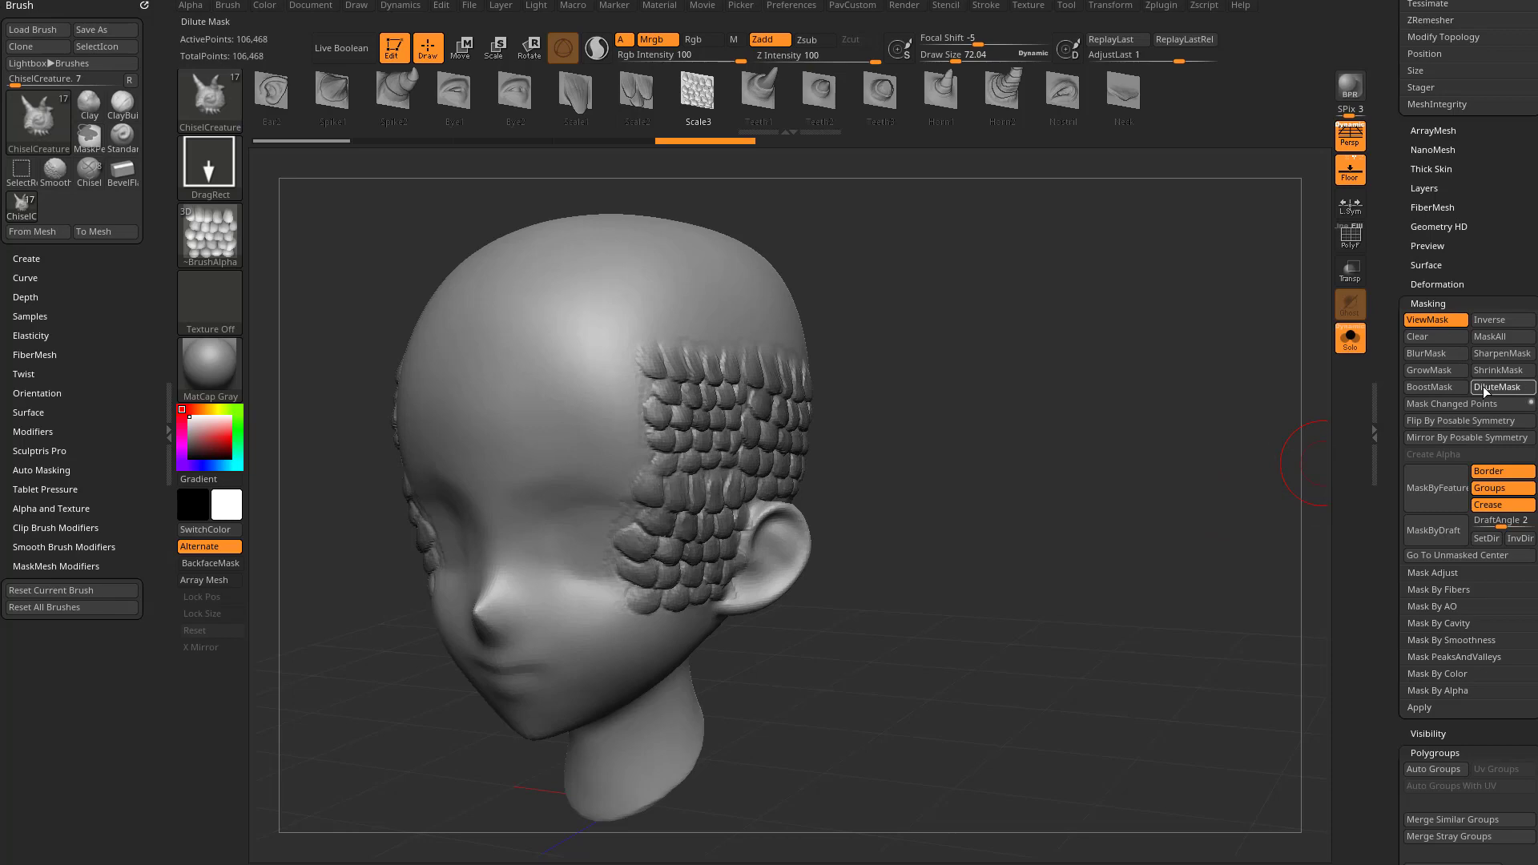
{"action": "left_click", "coordinate": [1479, 390]}
{"action": "left_click_drag", "start_coordinate": [1178, 545], "coordinate": [1122, 543]}
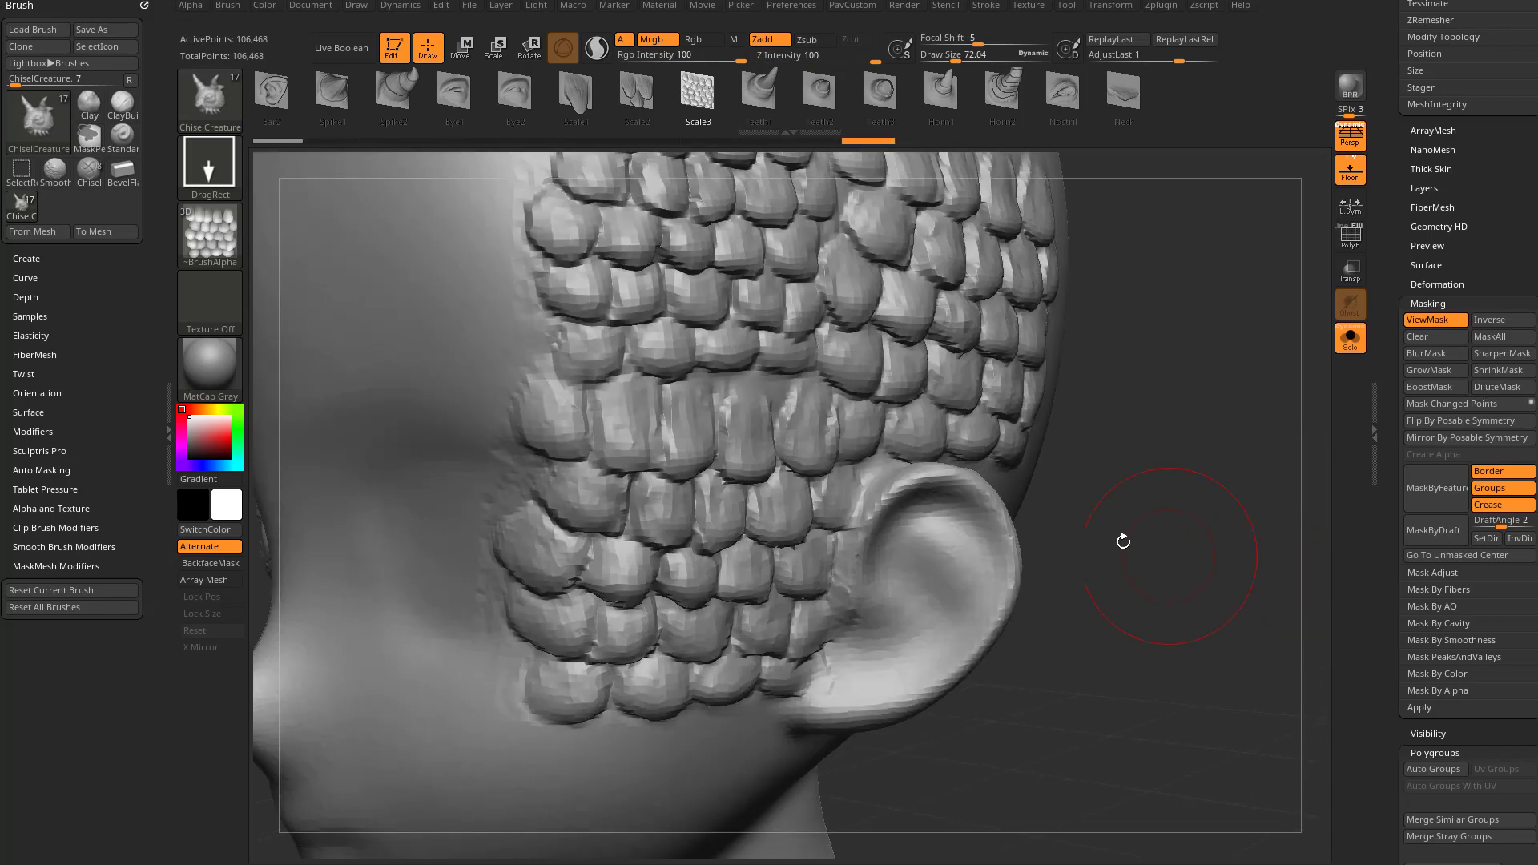
{"action": "left_click_drag", "start_coordinate": [1138, 457], "coordinate": [1030, 379], "text": "alt"}
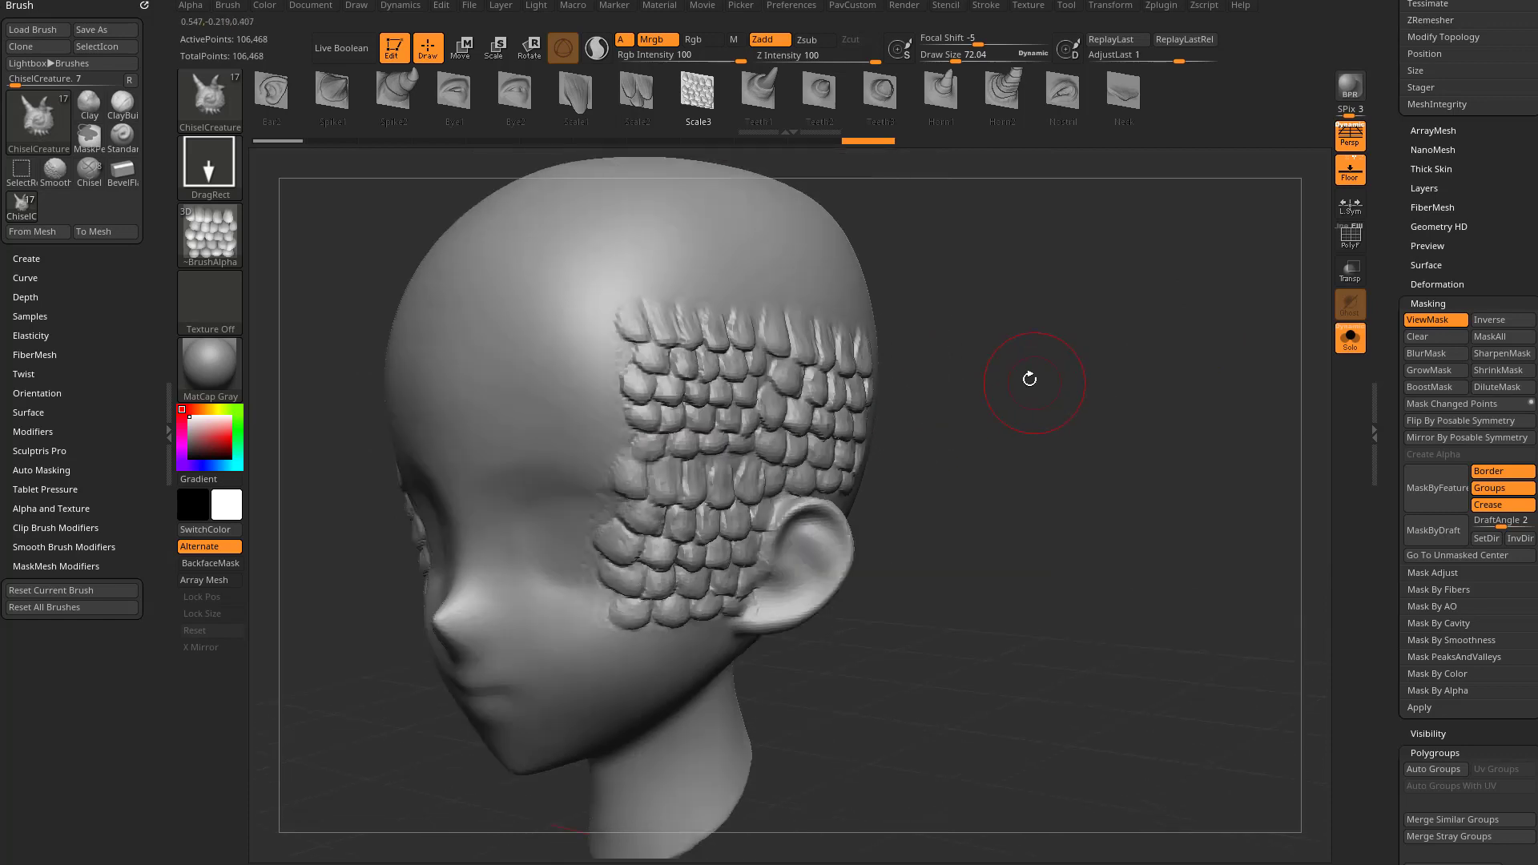
{"action": "mouse_move", "coordinate": [1060, 307]}
{"action": "left_mouse_down"}
{"action": "mouse_move", "coordinate": [718, 389]}
{"action": "mouse_move", "coordinate": [876, 414]}
{"action": "left_mouse_up"}
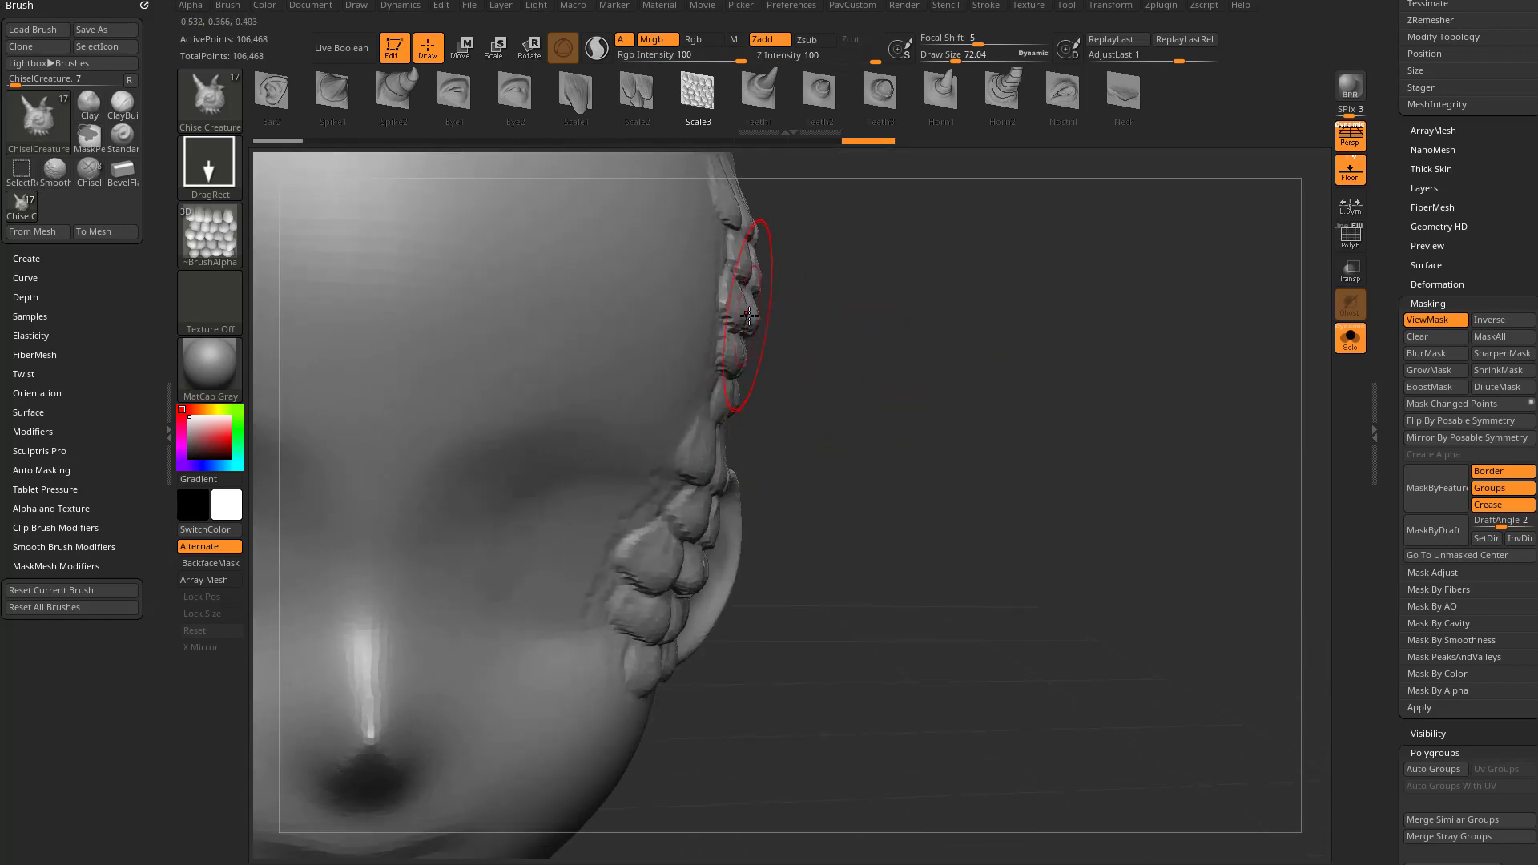
{"action": "key", "text": "f"}
Undo all the mask dilutions and the changed-points mask on the scales
{"action": "left_click_drag", "start_coordinate": [950, 326], "coordinate": [1063, 342]}
{"action": "key", "text": "ctrl+z"}
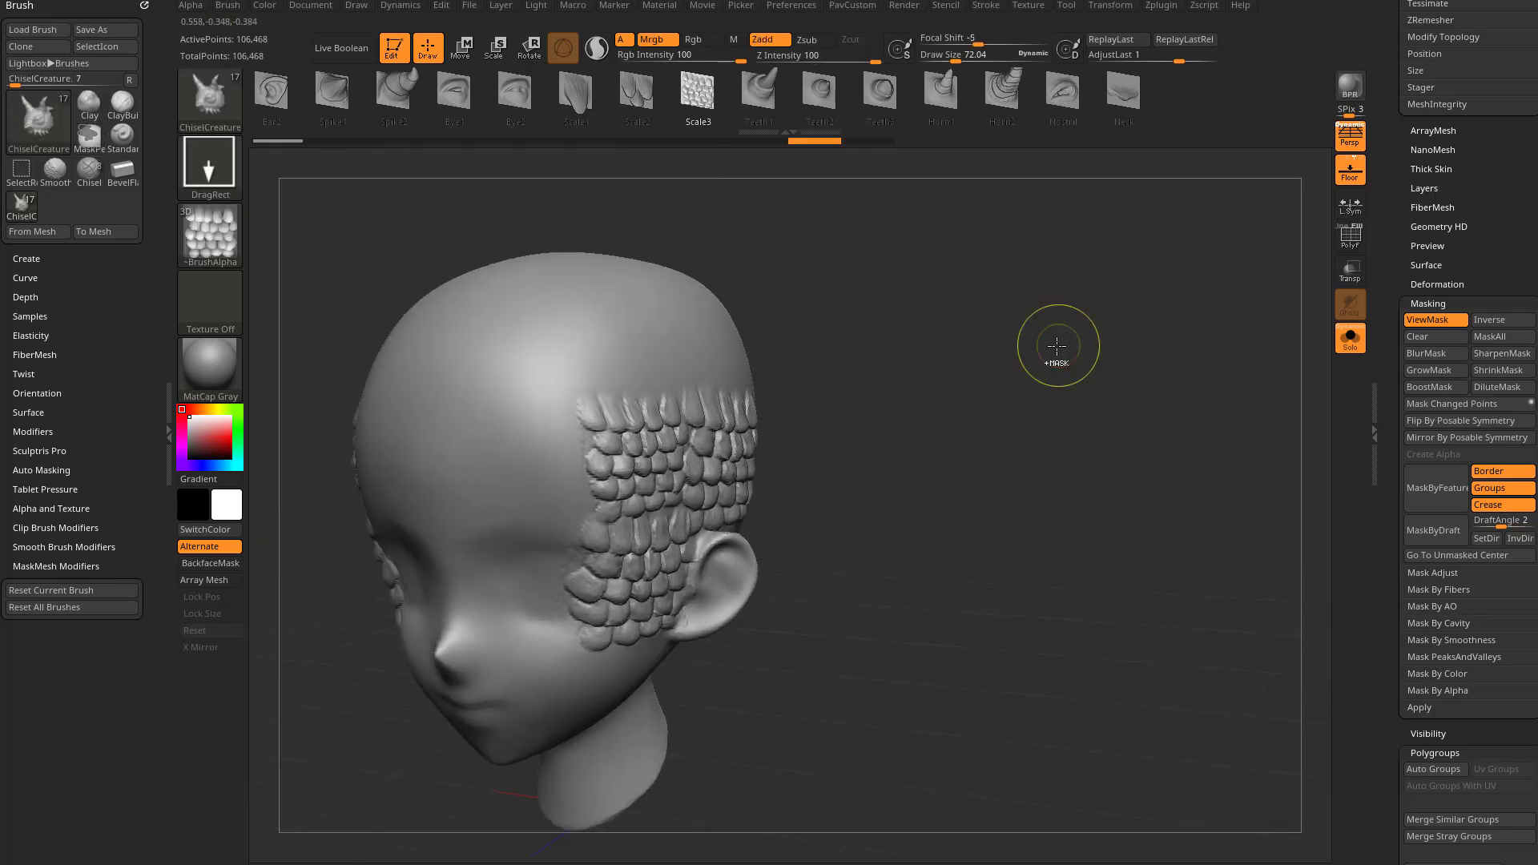
{"action": "key", "text": "ctrl+z"}
{"action": "key", "text": "ctrl+z"}
{"action": "key", "text": "ctrl+z"}
{"action": "key", "text": "ctrl+z"}
{"action": "key", "text": "ctrl+z"}
{"action": "key", "text": "ctrl+z"}
{"action": "mouse_move", "coordinate": [1017, 440]}
{"action": "left_mouse_down"}
{"action": "mouse_move", "coordinate": [904, 428]}
{"action": "mouse_move", "coordinate": [962, 464]}
{"action": "left_mouse_up"}
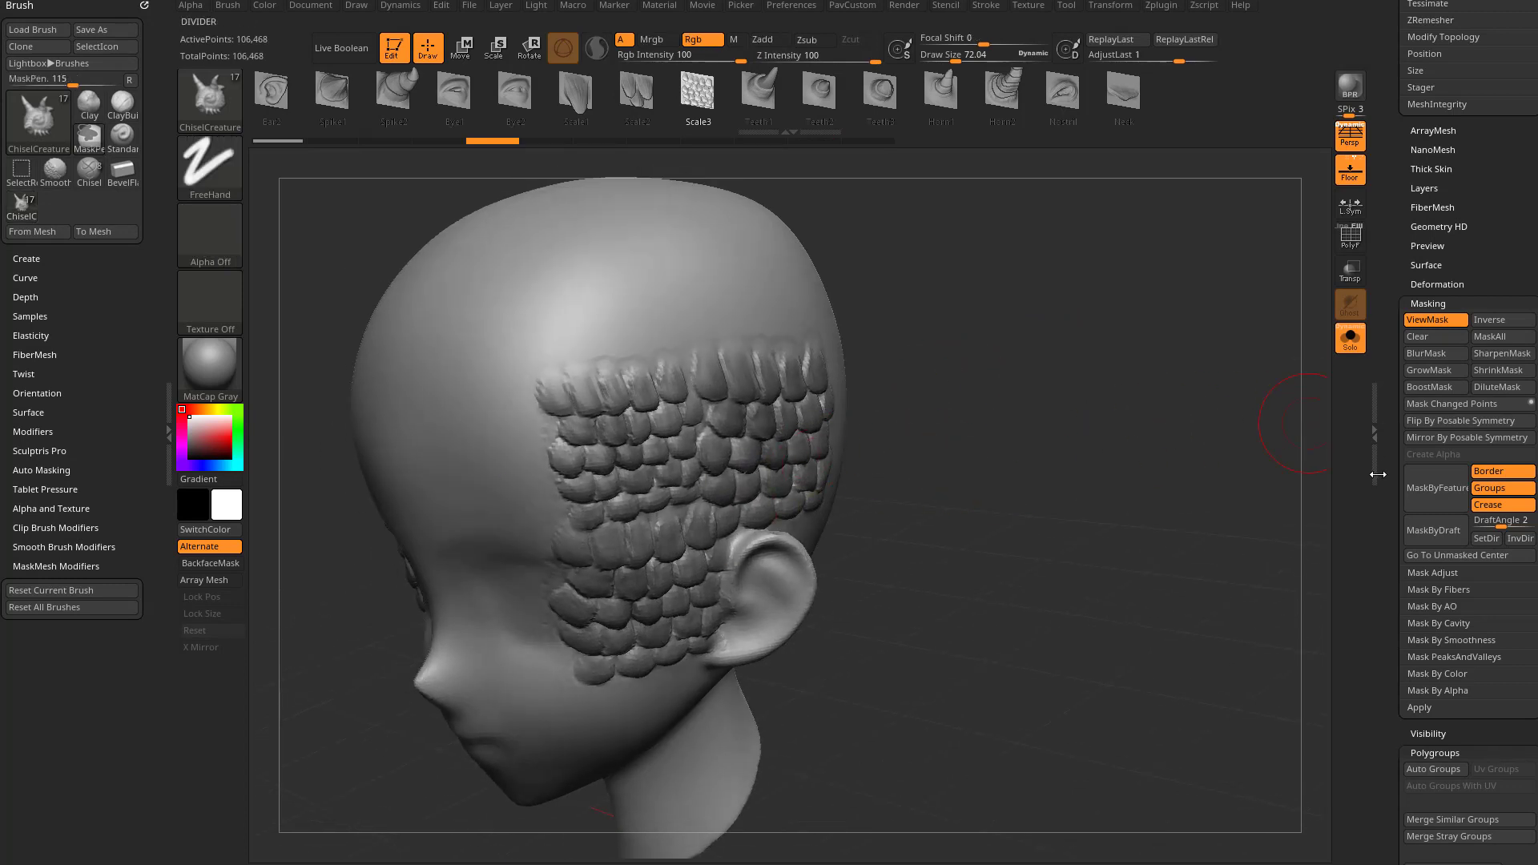
{"action": "key", "text": "ctrl+z"}
Turn on the polyframe display and switch the material to SkinShade4
{"action": "left_click_drag", "start_coordinate": [1385, 500], "coordinate": [1383, 326]}
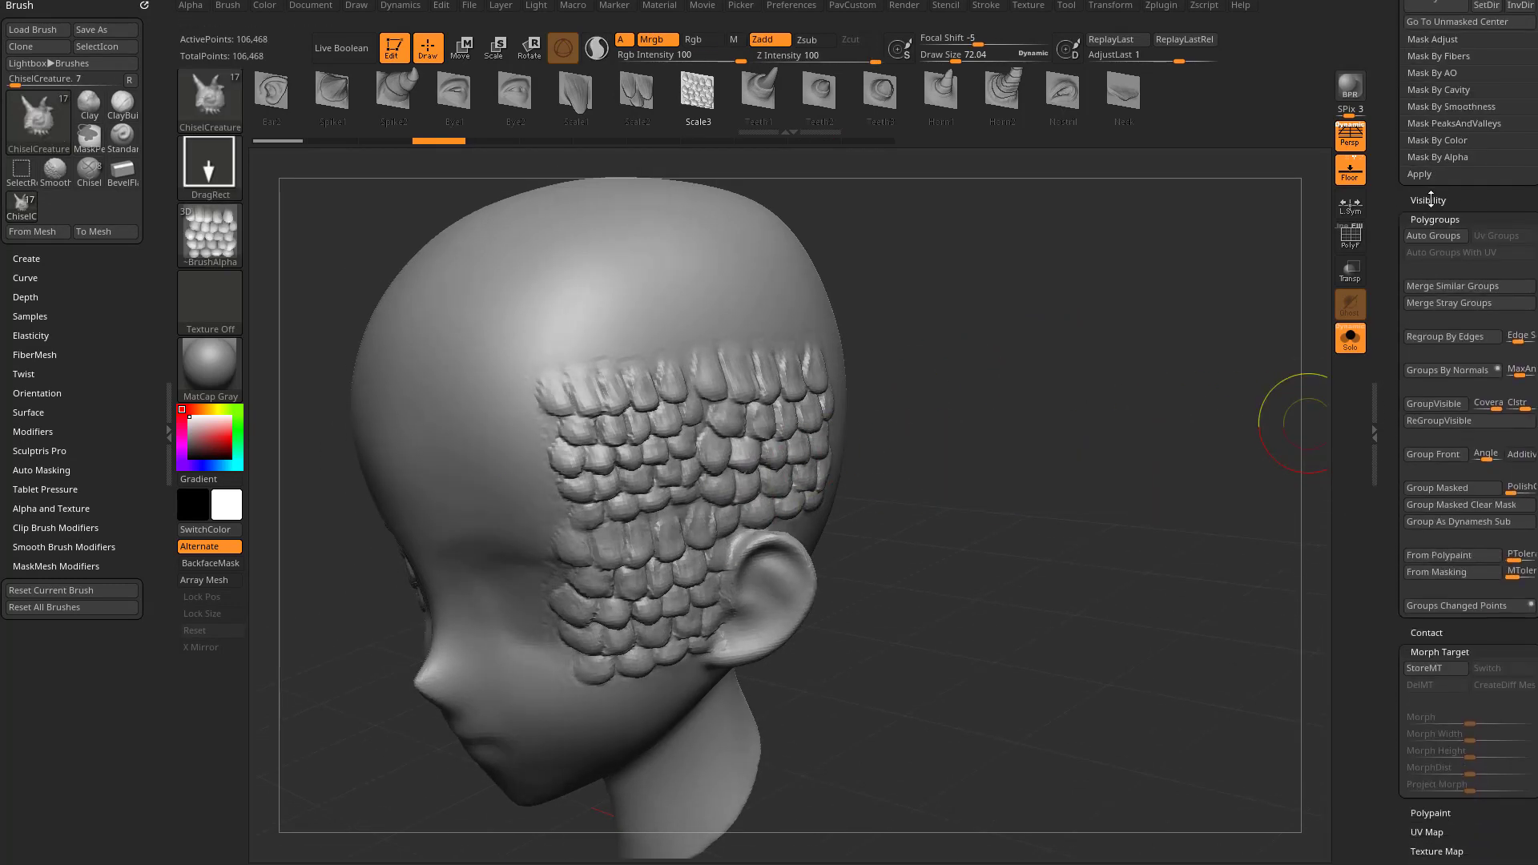
{"action": "left_click", "coordinate": [1353, 234]}
{"action": "left_click_drag", "start_coordinate": [1263, 329], "coordinate": [1367, 398]}
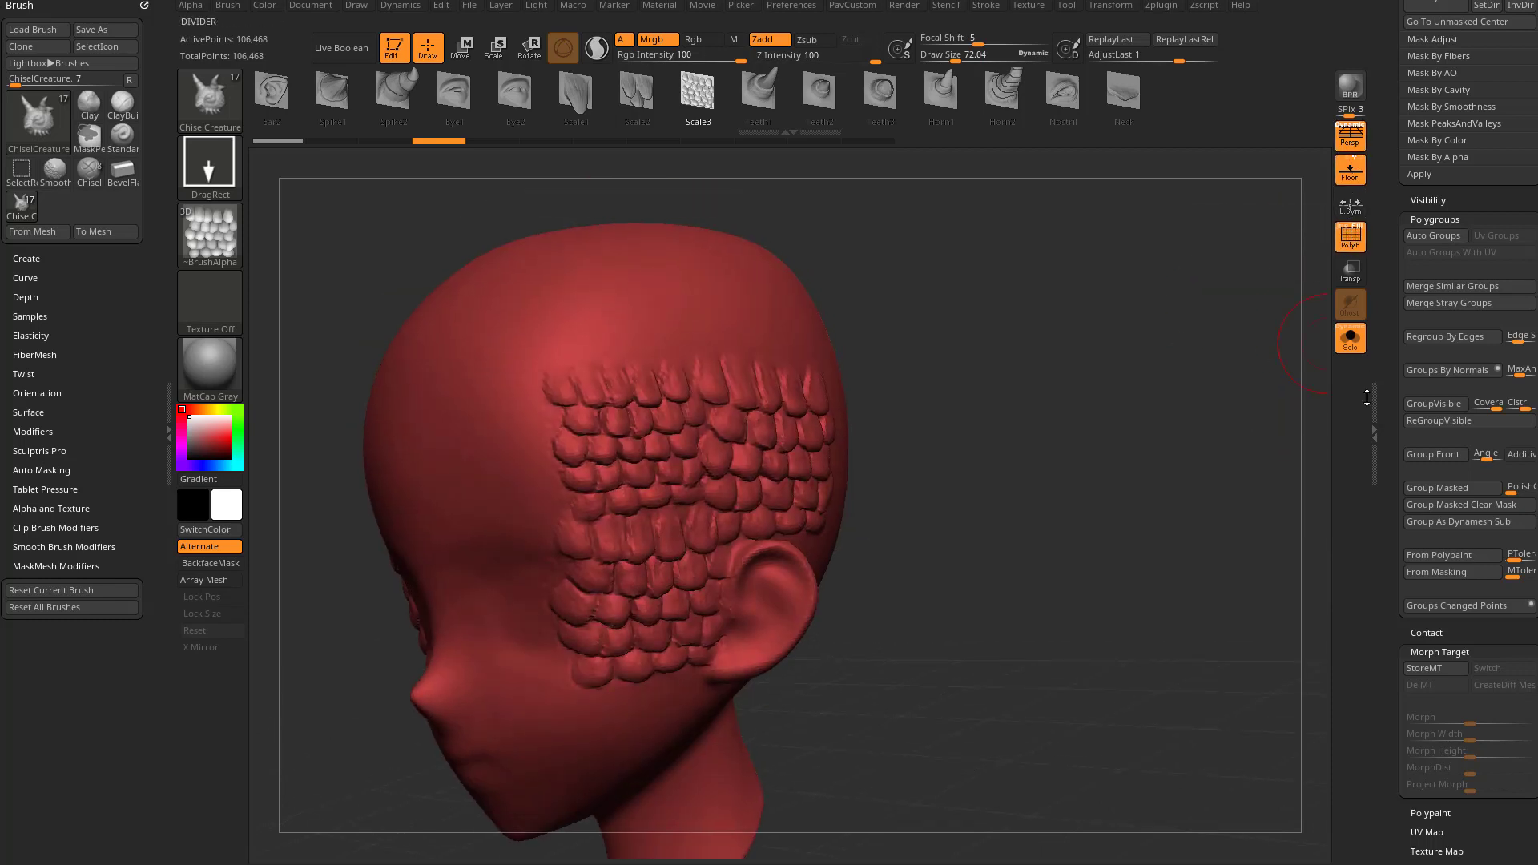
{"action": "left_click", "coordinate": [232, 389]}
{"action": "left_click", "coordinate": [1105, 673]}
Try assigning all the scale patches their own polygroup with Groups Changed Points and undo the grouping
{"action": "left_click_drag", "start_coordinate": [1389, 524], "coordinate": [1390, 396]}
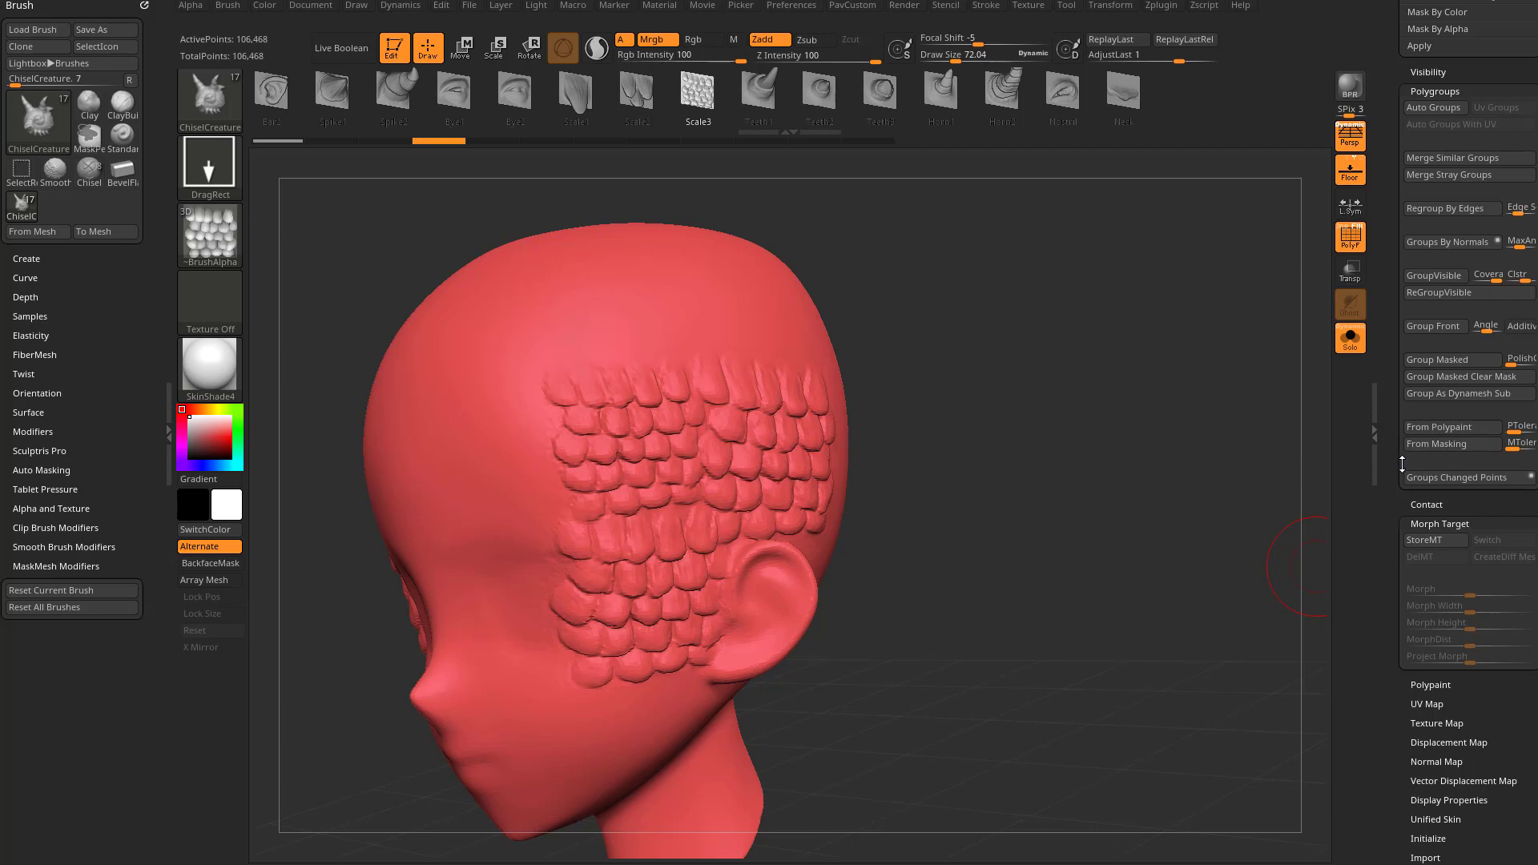
{"action": "left_click", "coordinate": [1468, 479]}
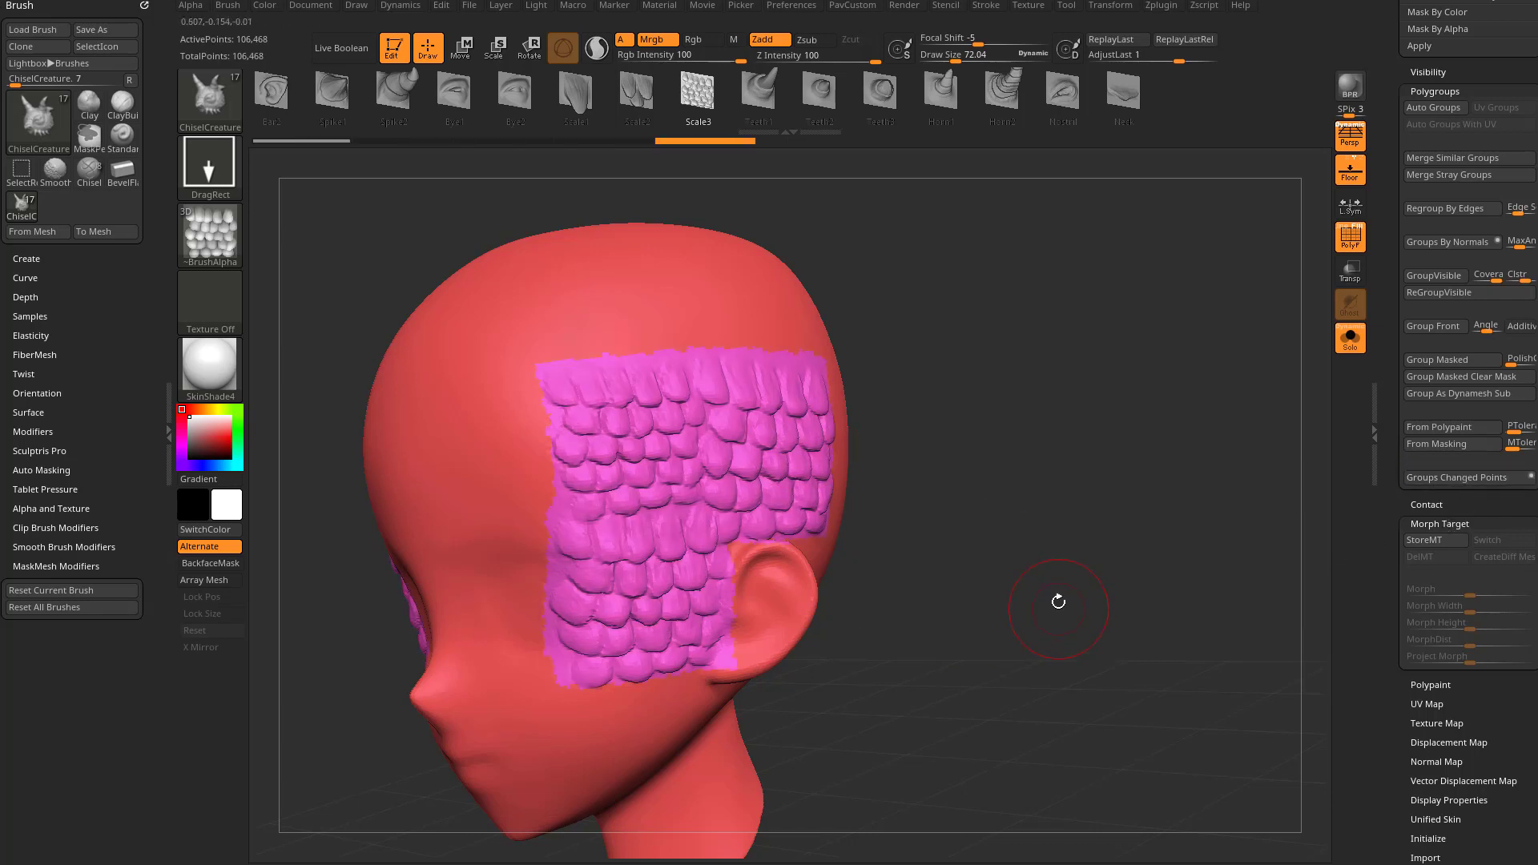
{"action": "key", "text": "ctrl+z"}
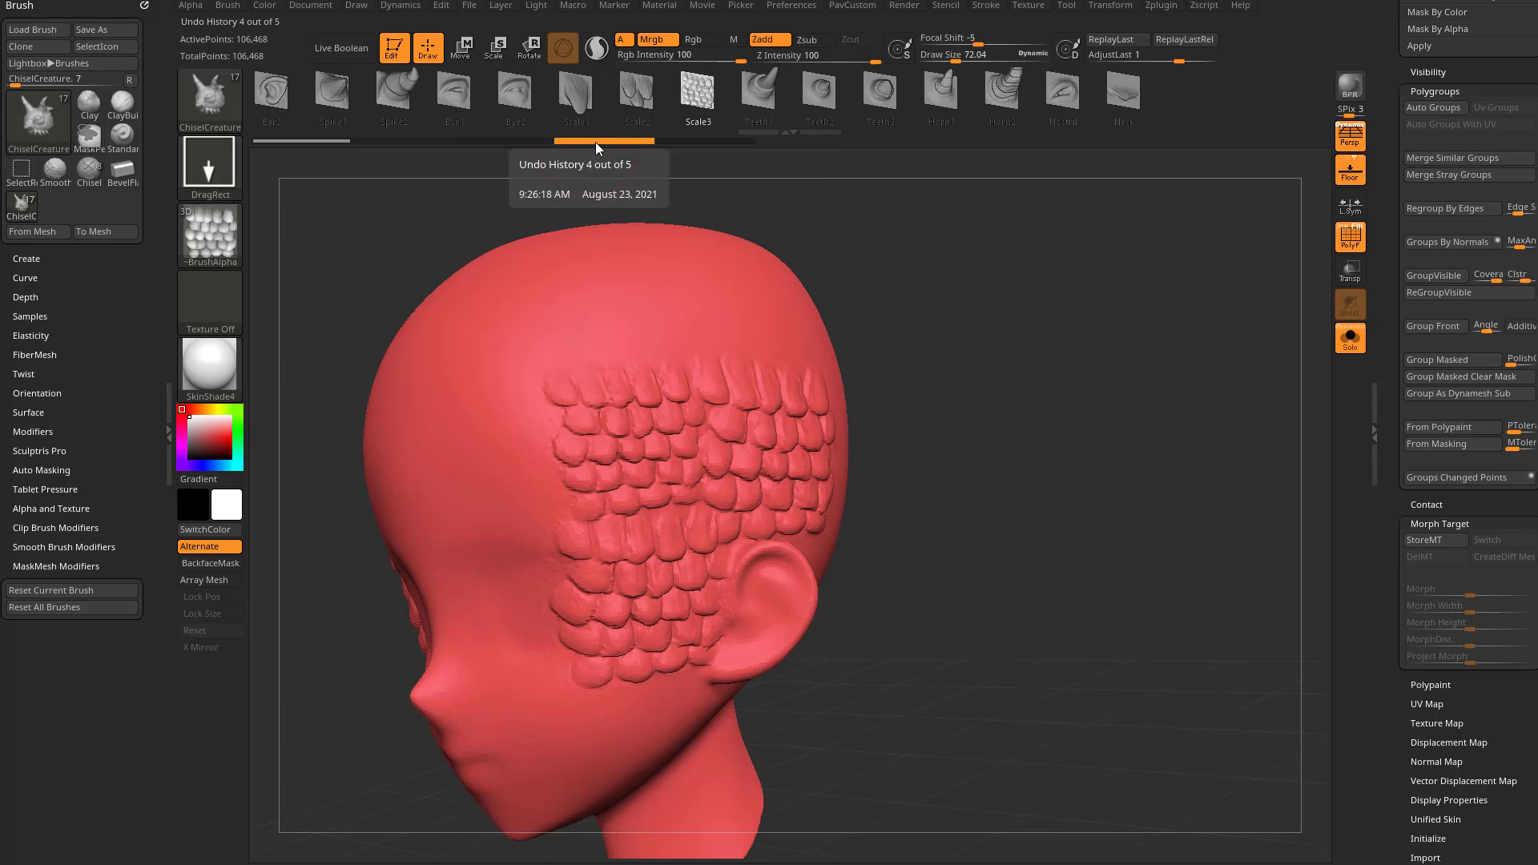
Mark the history state before the last scale patch and try grouping only that patch with Groups Changed Points
{"action": "left_click", "coordinate": [514, 143]}
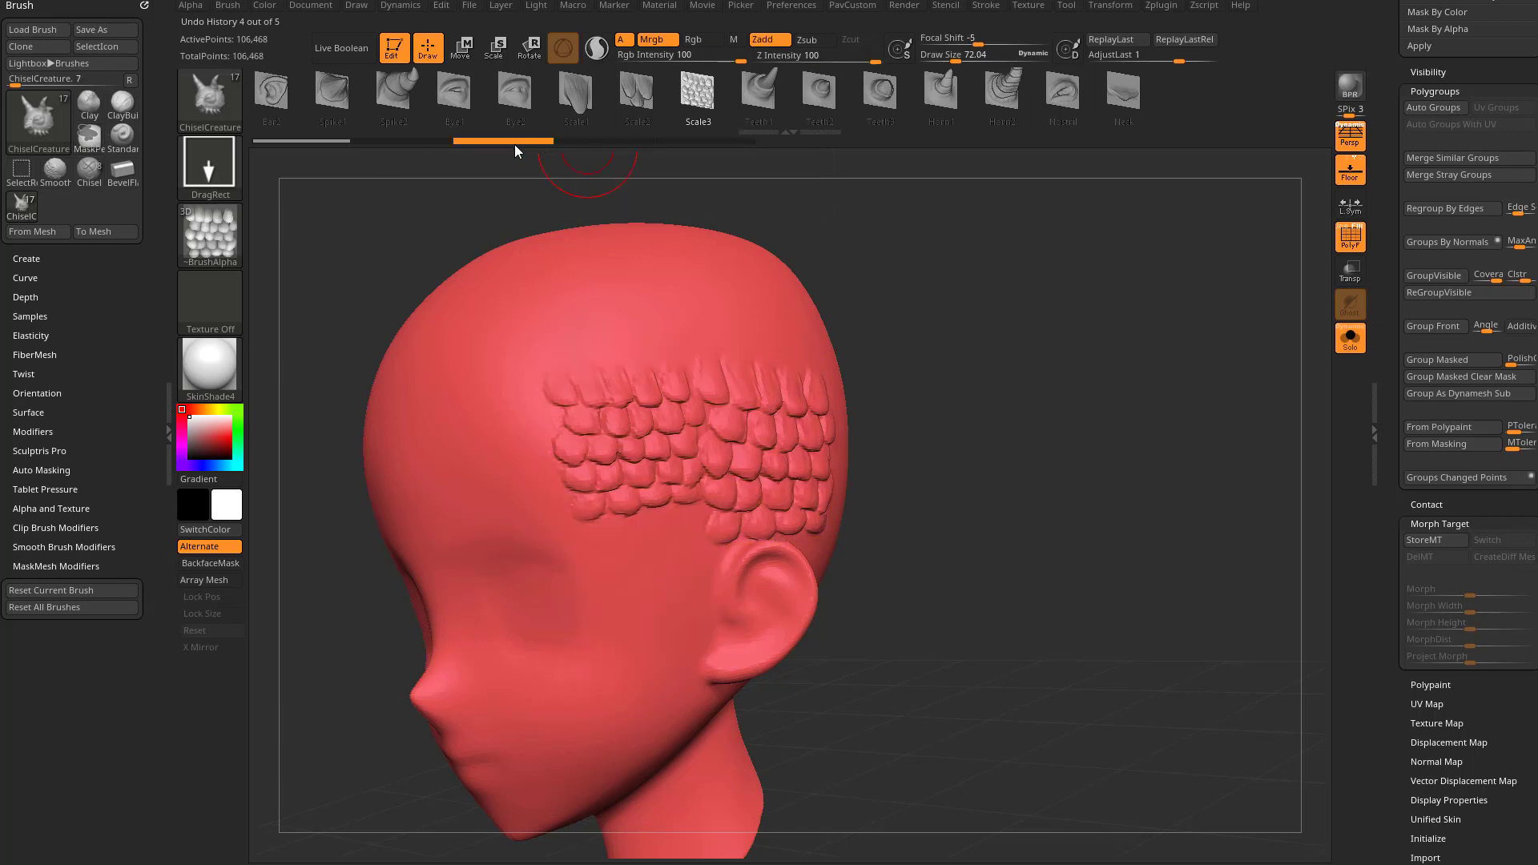
{"action": "left_click", "coordinate": [612, 142]}
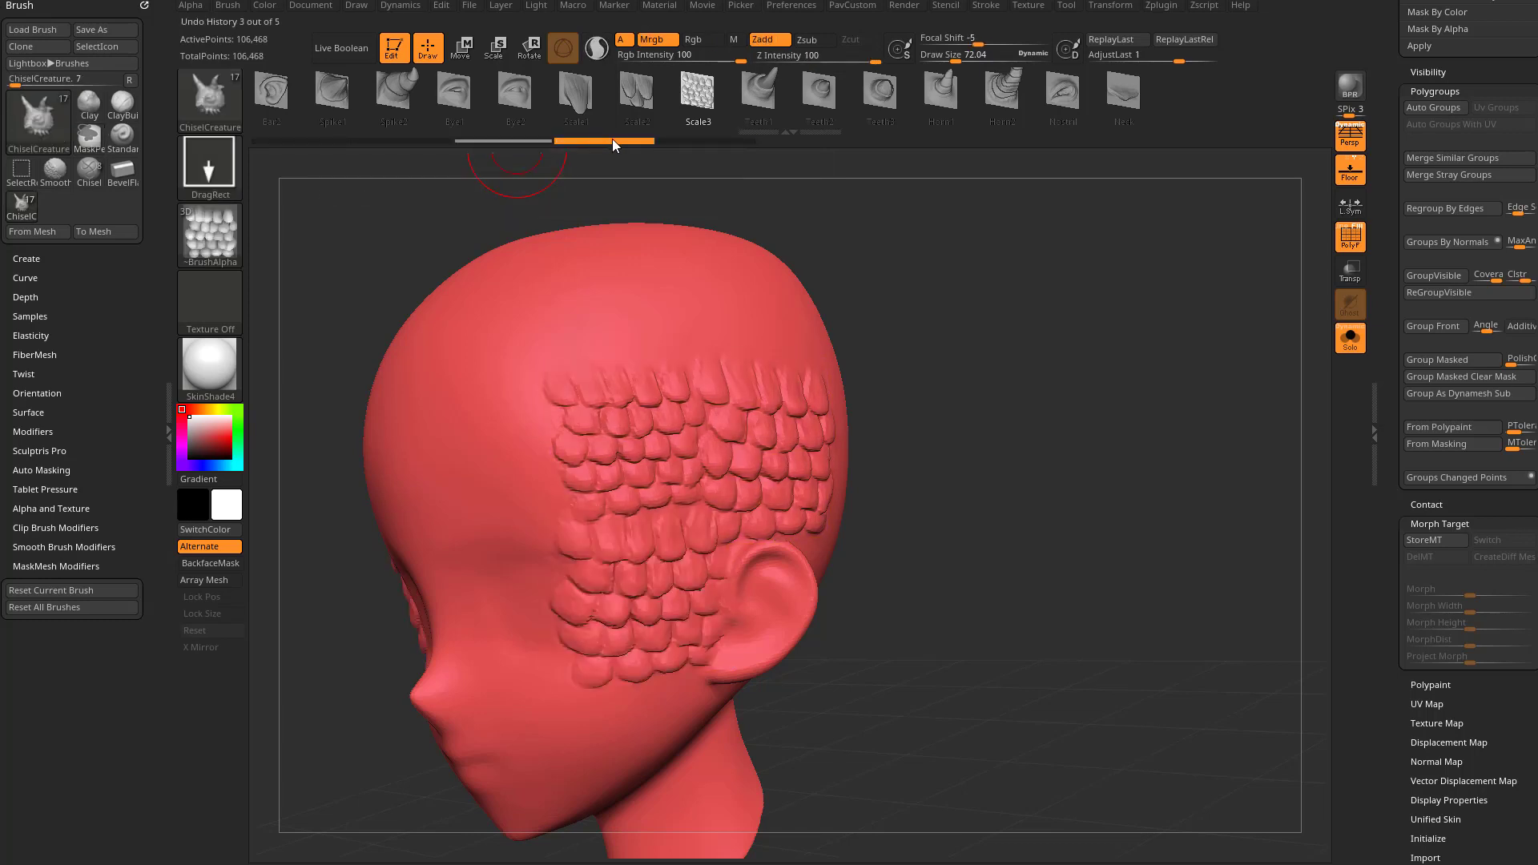
{"action": "left_click", "coordinate": [705, 142]}
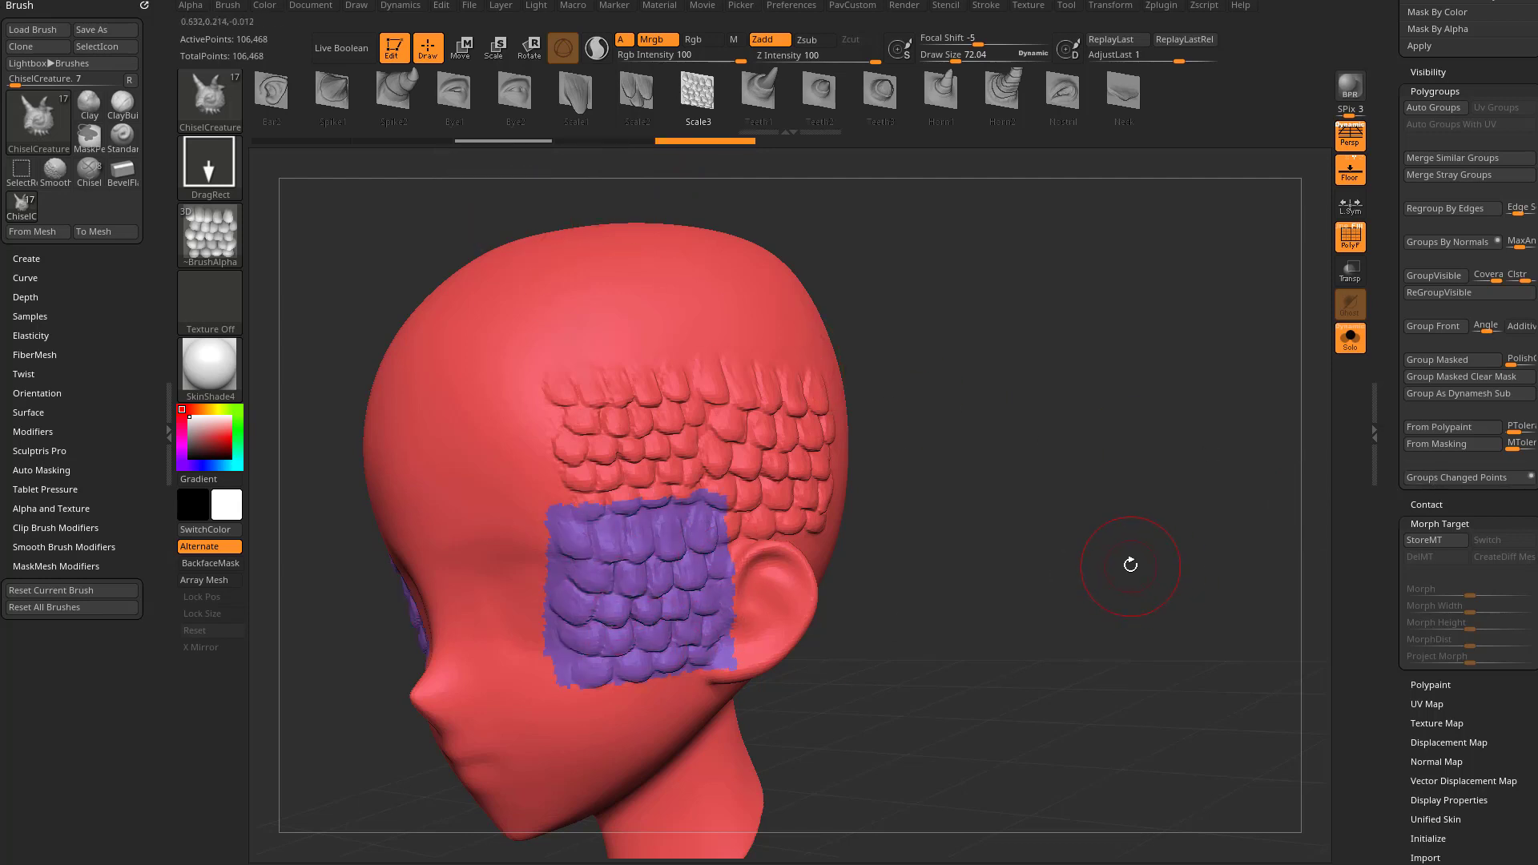
{"action": "key", "text": "ctrl+z"}
{"action": "mouse_move", "coordinate": [1157, 542]}
{"action": "left_mouse_down"}
{"action": "mouse_move", "coordinate": [1085, 497]}
{"action": "mouse_move", "coordinate": [1210, 493]}
{"action": "left_mouse_up"}
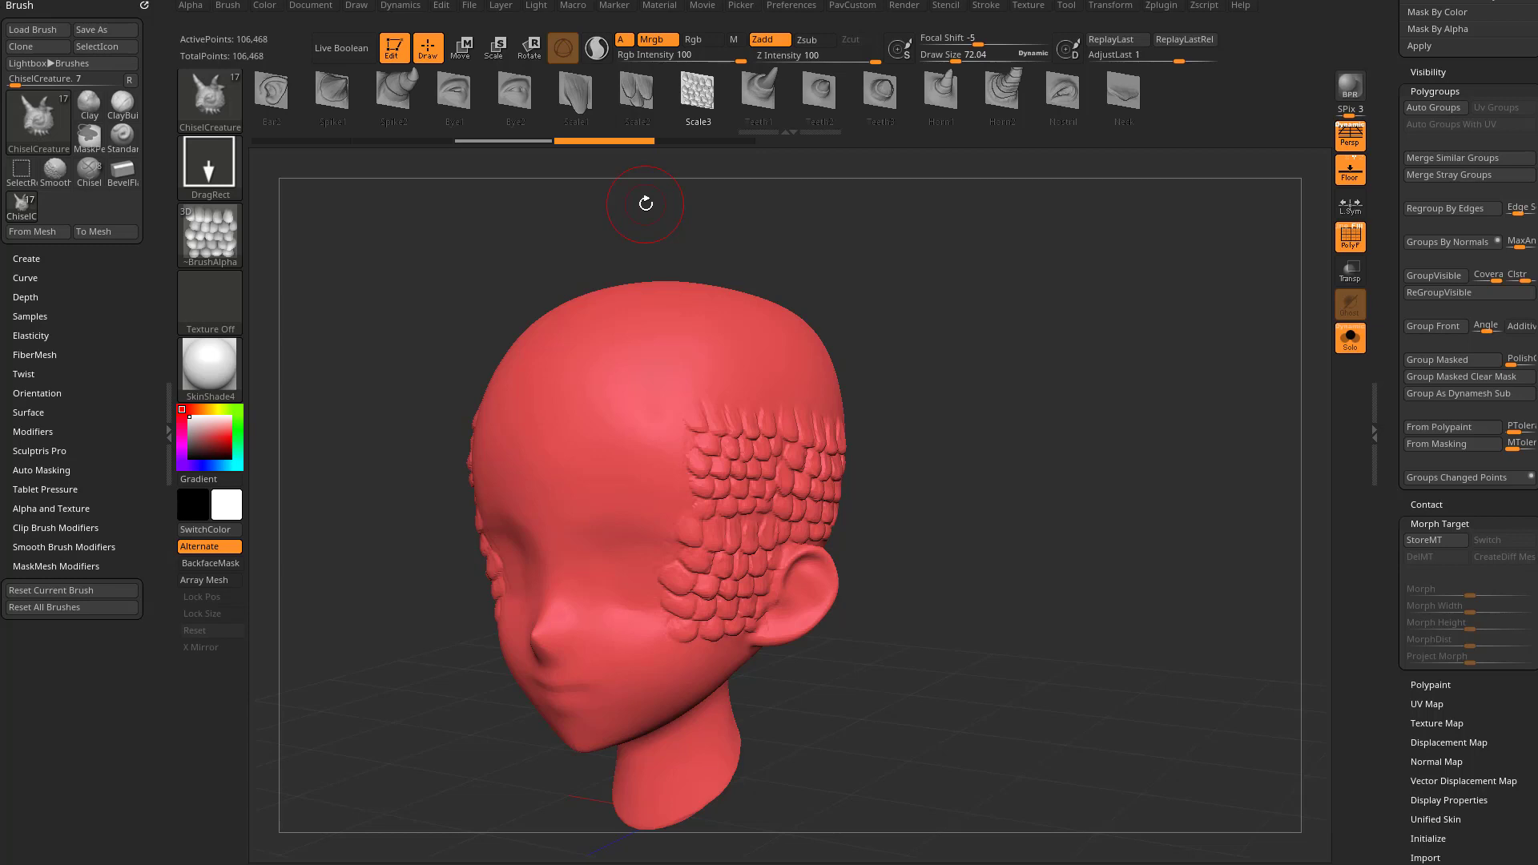
Select the Standard brush for sculpting on the head
{"action": "mouse_move", "coordinate": [961, 385]}
{"action": "left_mouse_down", "text": "alt"}
{"action": "mouse_move", "coordinate": [1003, 384]}
{"action": "mouse_move", "coordinate": [1005, 358]}
{"action": "mouse_move", "coordinate": [1035, 405]}
{"action": "mouse_move", "coordinate": [1061, 385]}
{"action": "left_mouse_up", "text": "alt"}
{"action": "key", "text": "b"}
{"action": "key", "text": "s"}
{"action": "key", "text": "t"}
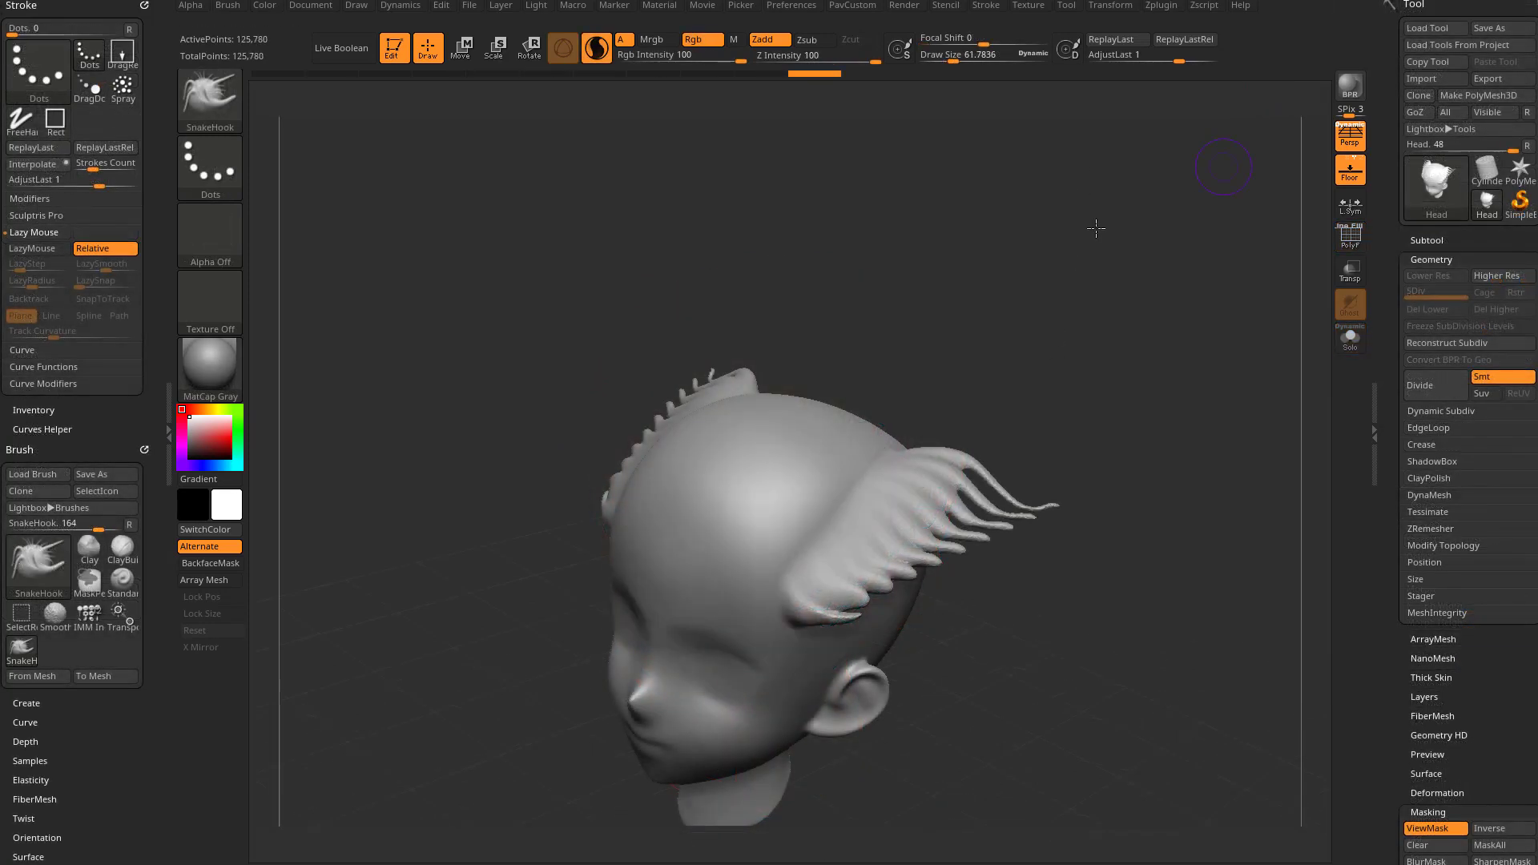
Turn off Sculptris Pro mode for the SnakeHook brush on the head with the pulled-out spikes
{"action": "mouse_move", "coordinate": [1096, 228]}
{"action": "left_mouse_down"}
{"action": "mouse_move", "coordinate": [1115, 168]}
{"action": "mouse_move", "coordinate": [1099, 210]}
{"action": "left_mouse_up"}
{"action": "left_click", "coordinate": [597, 48]}
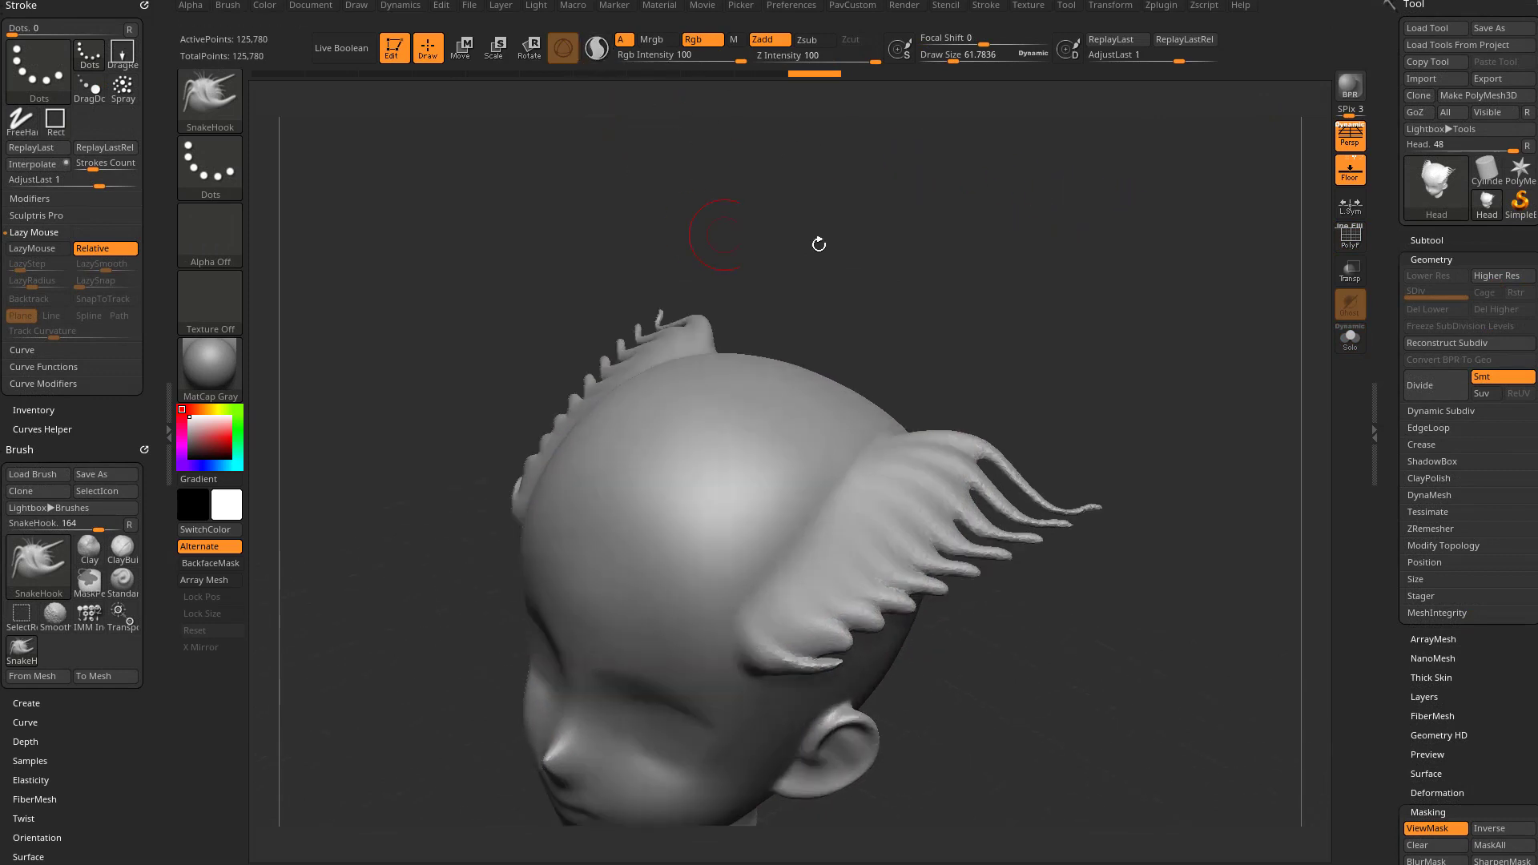
Stamp a small raised disc on the head with the Standard brush and DragRect stroke, and repeat it several times with ReplayLast
{"action": "left_click_drag", "start_coordinate": [1053, 293], "coordinate": [1050, 288], "text": "alt"}
{"action": "left_click_drag", "start_coordinate": [1031, 270], "coordinate": [1050, 267]}
{"action": "left_click_drag", "start_coordinate": [717, 438], "coordinate": [749, 461]}
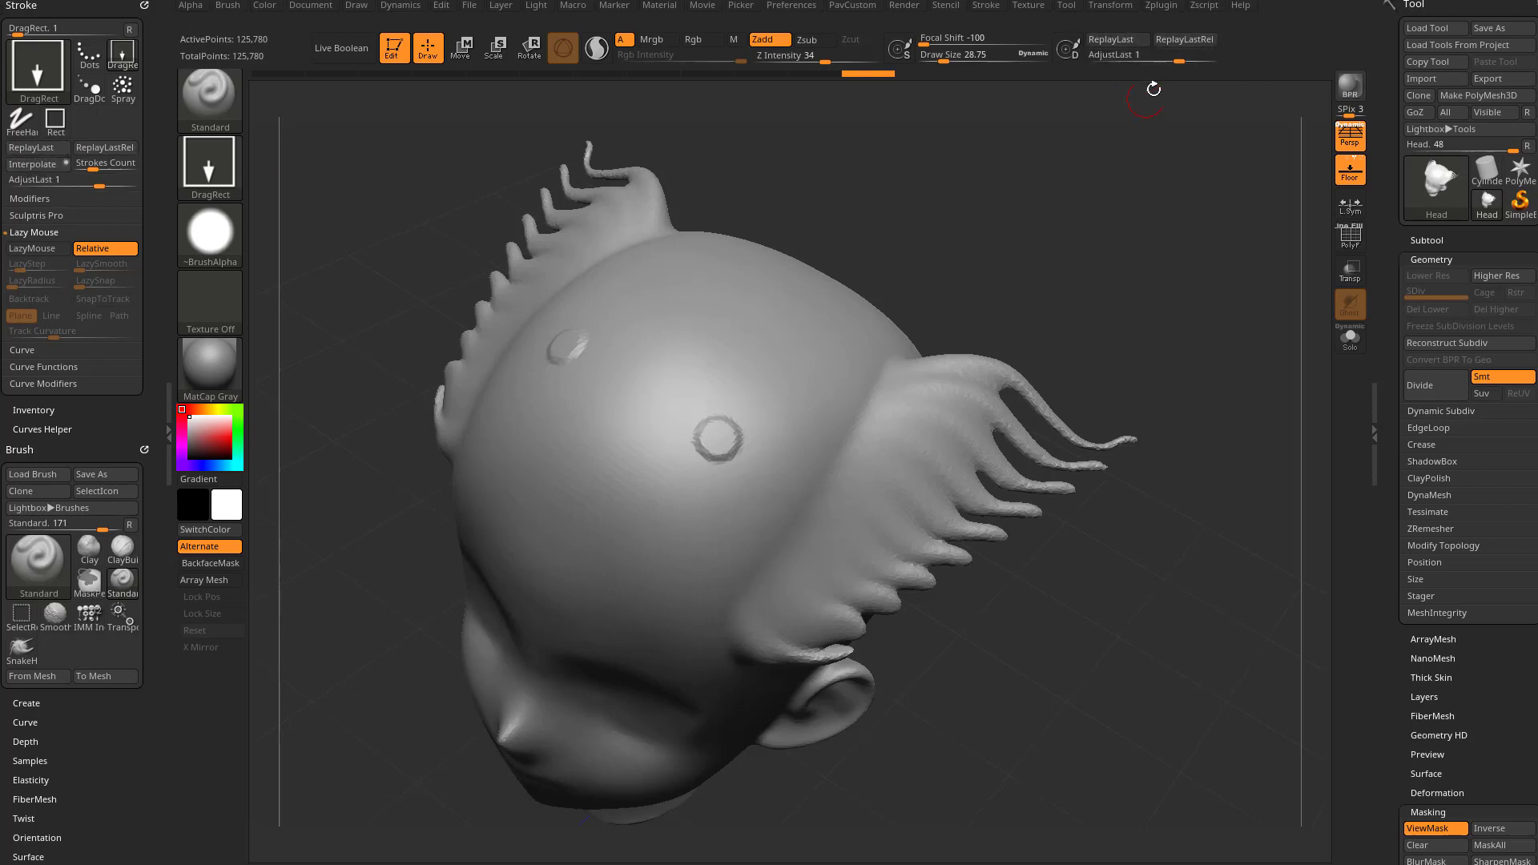
{"action": "left_click", "coordinate": [1121, 41]}
{"action": "left_click", "coordinate": [1116, 42]}
{"action": "left_click", "coordinate": [1116, 42]}
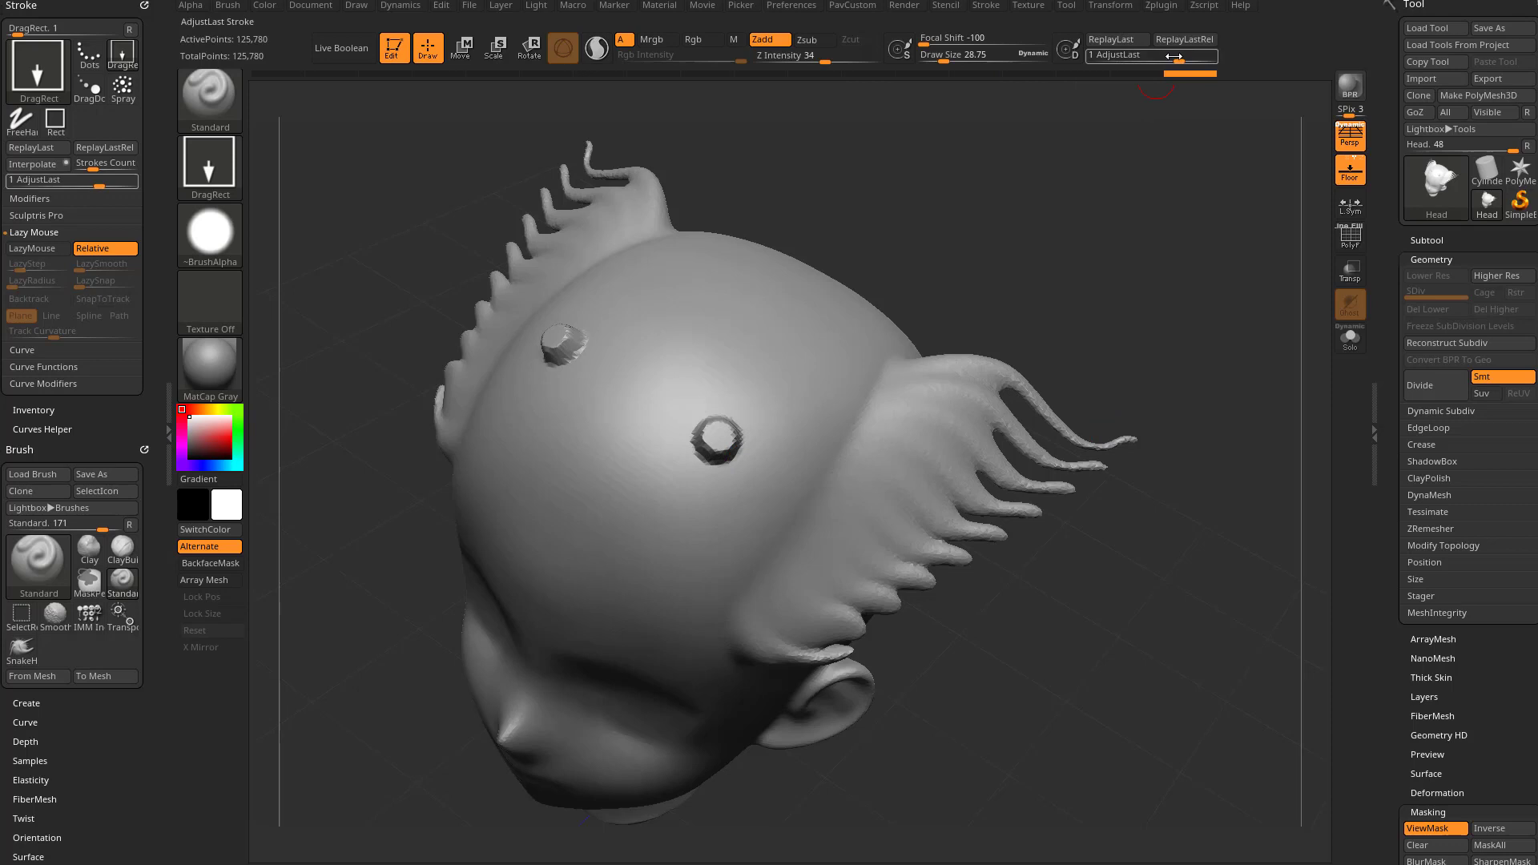
{"action": "left_click", "coordinate": [1121, 38]}
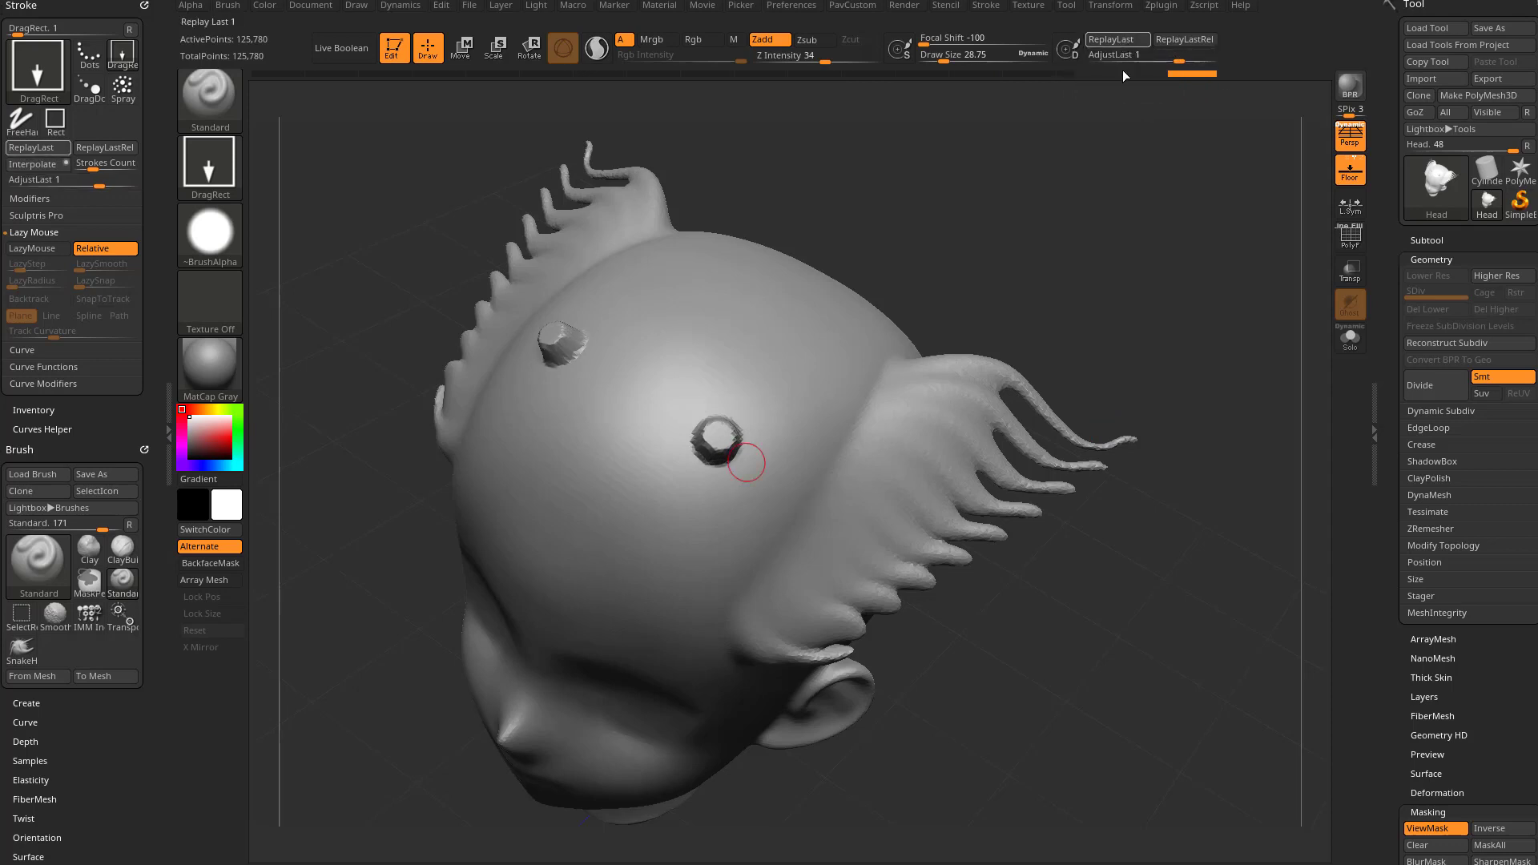
Undo the replayed strokes and the original disc stamp on the head
{"action": "key", "text": "ctrl+z"}
{"action": "key", "text": "ctrl+z"}
{"action": "key", "text": "ctrl+z"}
{"action": "key", "text": "ctrl+z"}
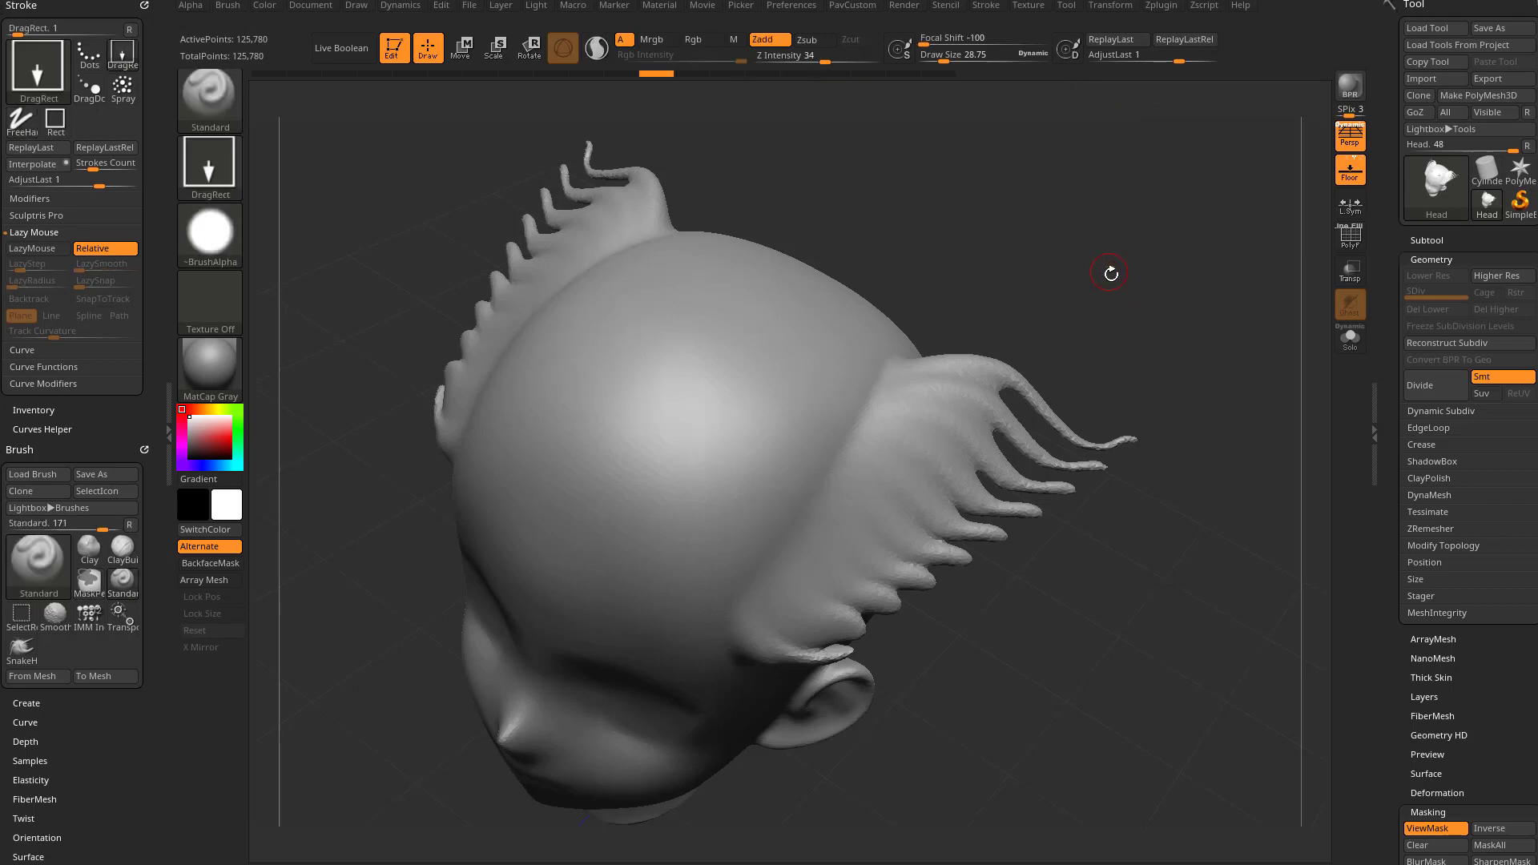
{"action": "key", "text": "ctrl+z"}
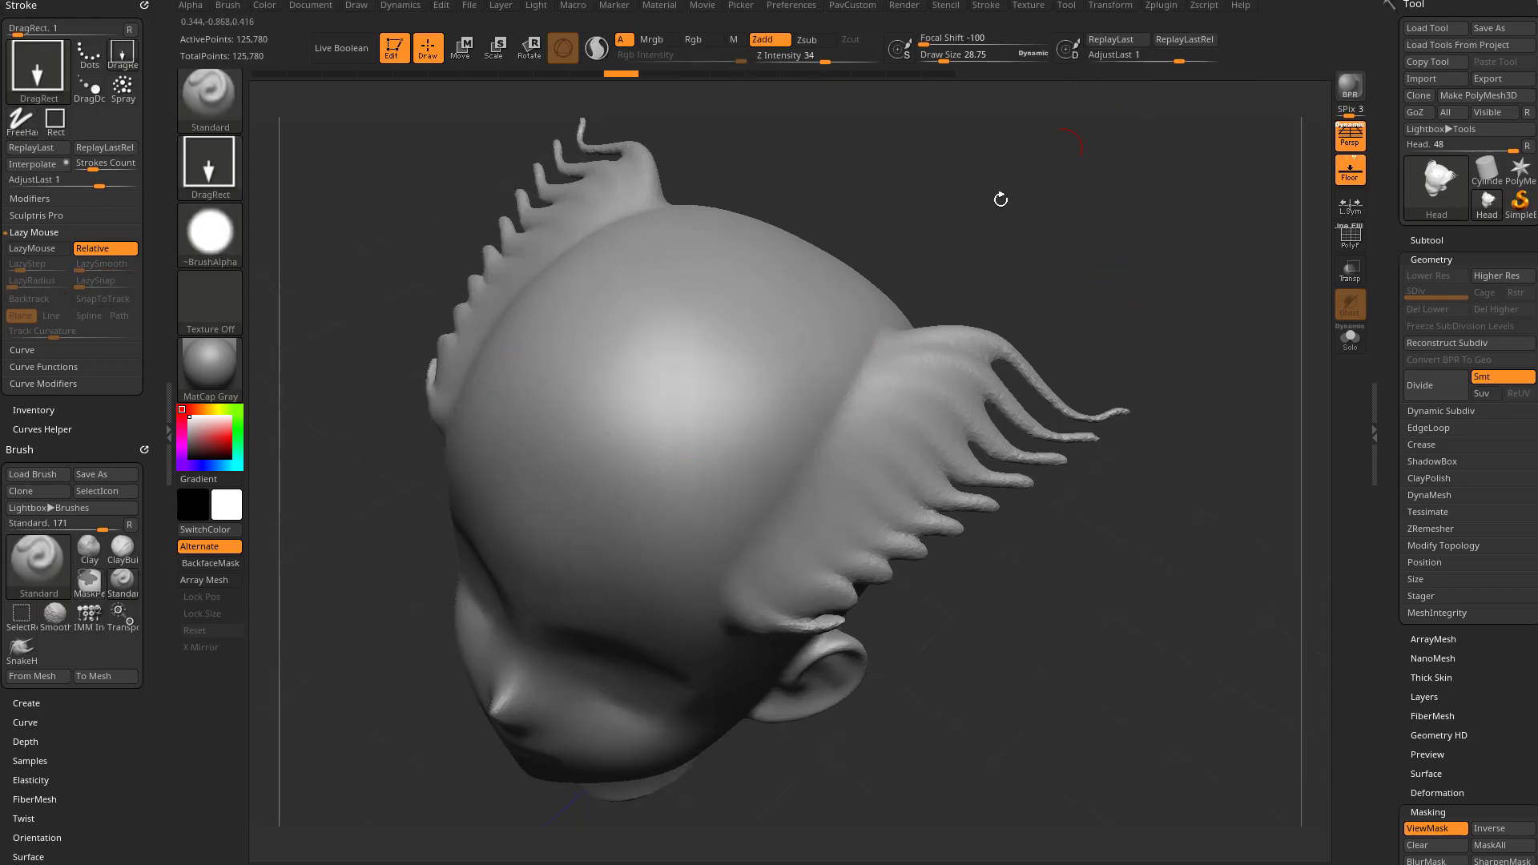
Stamp a raised disc above the brow and repeat it at many spots across the skull with Replay Last Relative
{"action": "left_click_drag", "start_coordinate": [669, 495], "coordinate": [695, 520]}
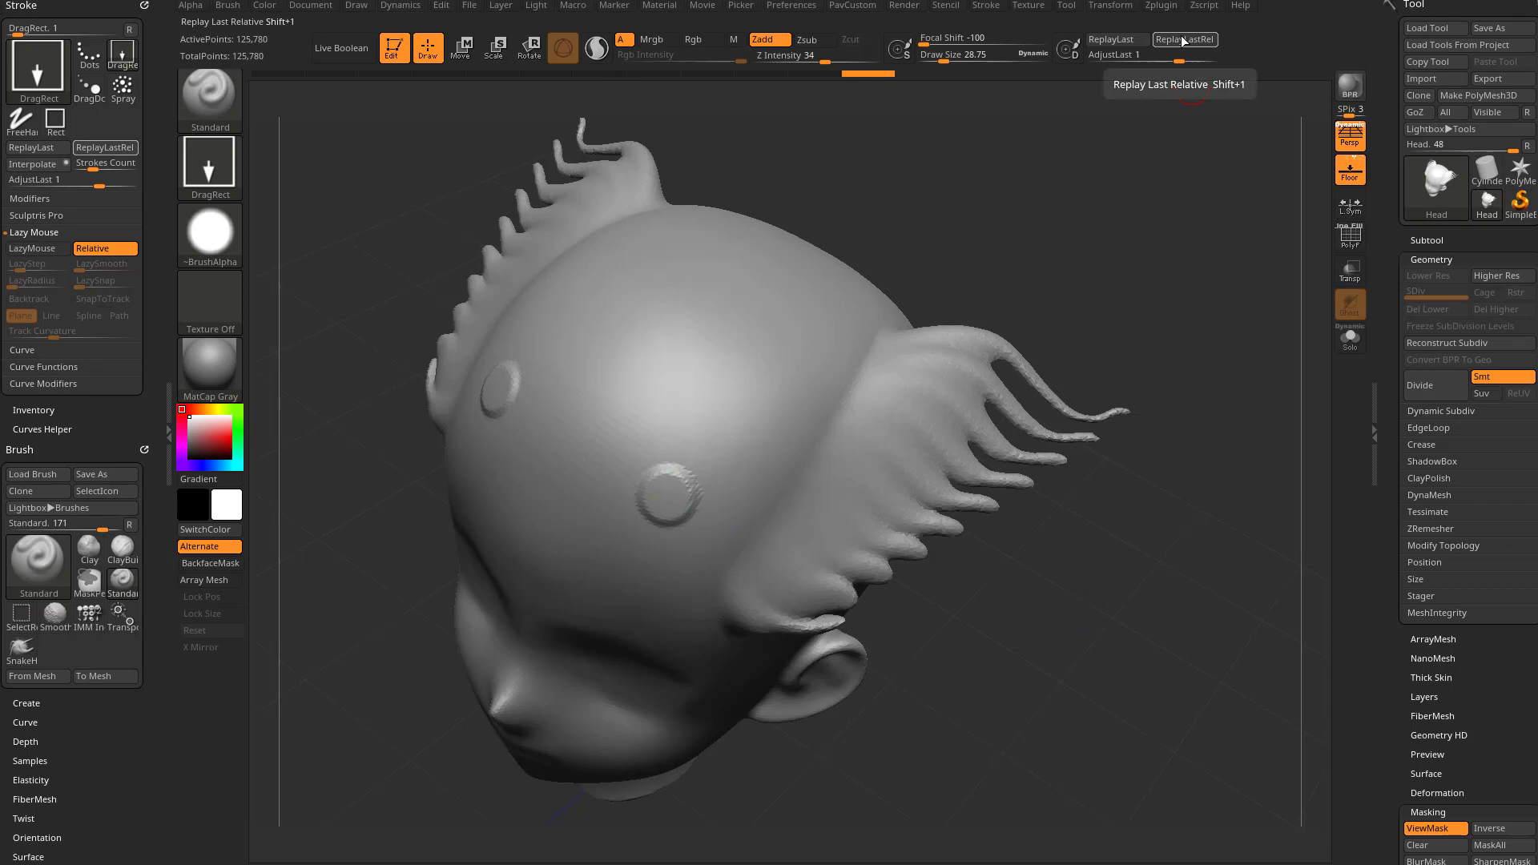
{"action": "key", "text": "ctrl+shift+z"}
{"action": "key", "text": "ctrl+shift+z"}
{"action": "key", "text": "ctrl+shift+z"}
{"action": "key", "text": "ctrl+shift+z"}
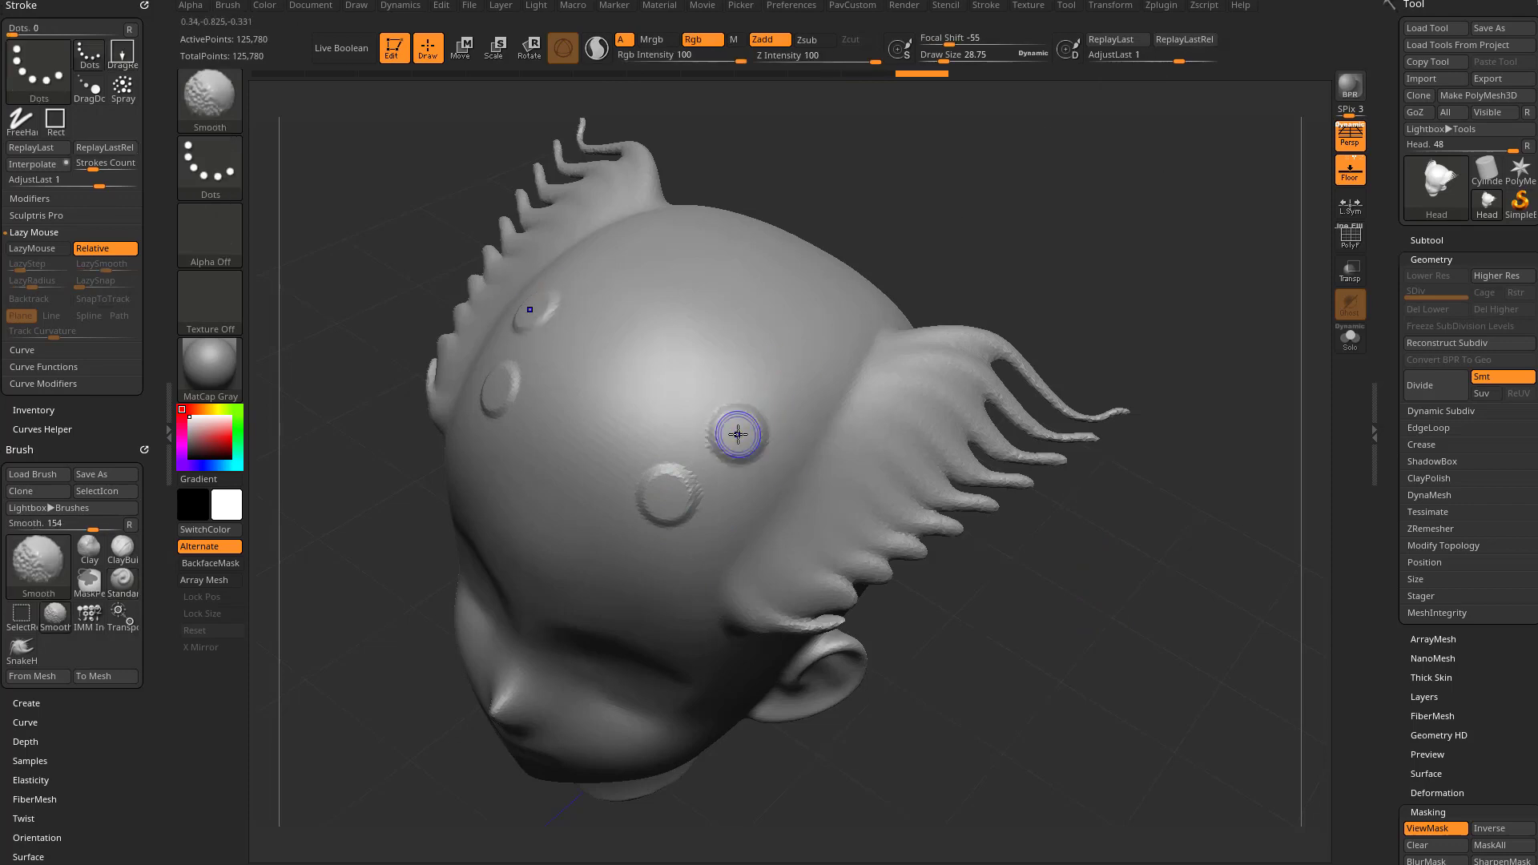
{"action": "key", "text": "ctrl+shift+z"}
{"action": "key", "text": "ctrl+shift+z"}
{"action": "key", "text": "ctrl+shift+z"}
{"action": "key", "text": "ctrl+shift+z"}
{"action": "key", "text": "ctrl+shift+z"}
{"action": "key", "text": "ctrl+shift+z"}
{"action": "key", "text": "ctrl+shift+z"}
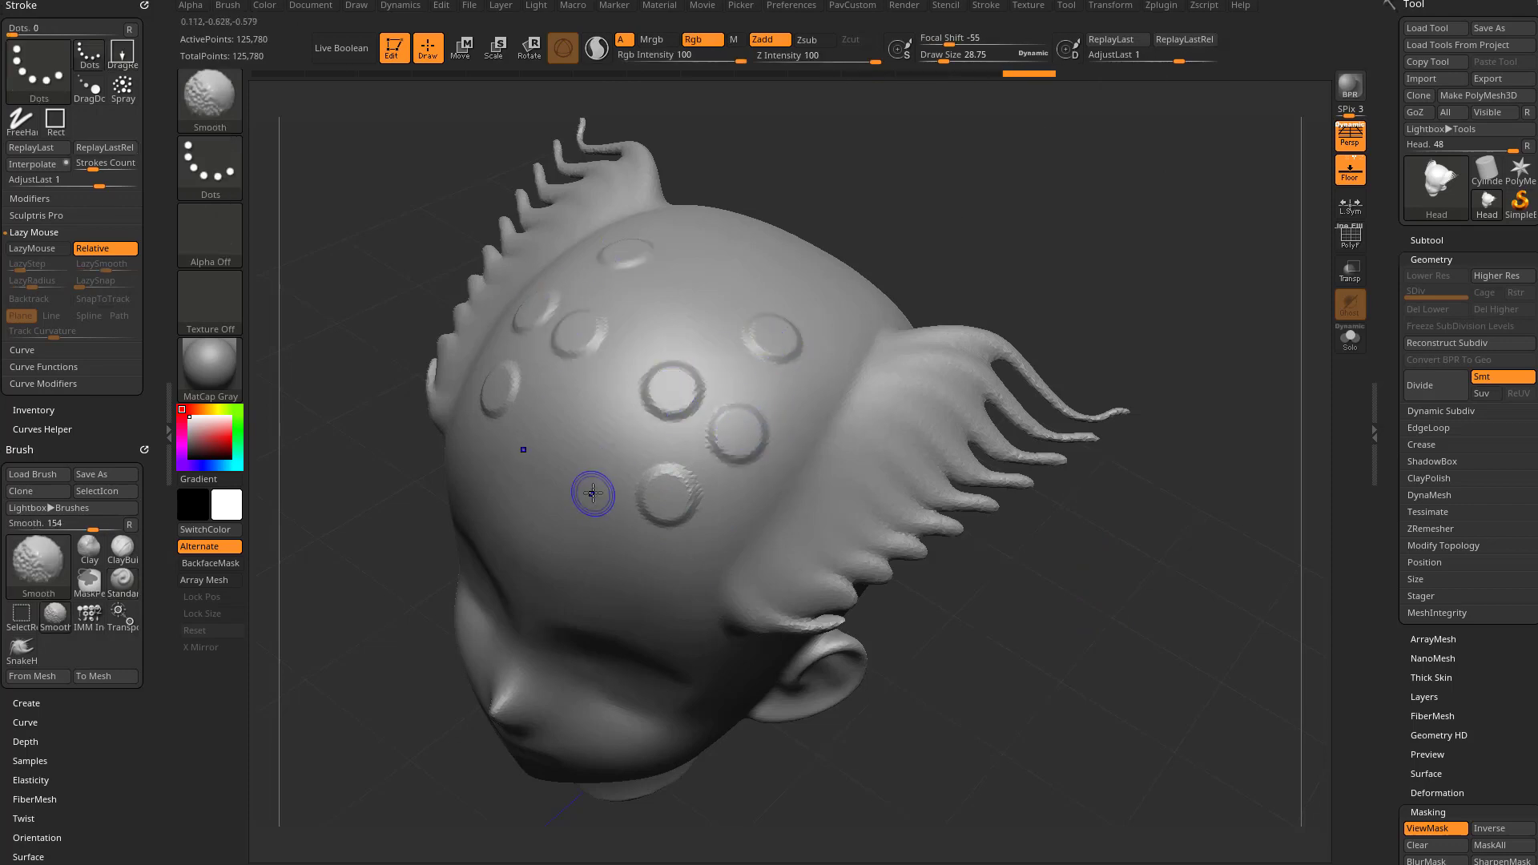
{"action": "key", "text": "ctrl+shift+z"}
{"action": "key", "text": "ctrl+shift+z"}
{"action": "key", "text": "ctrl+shift+z"}
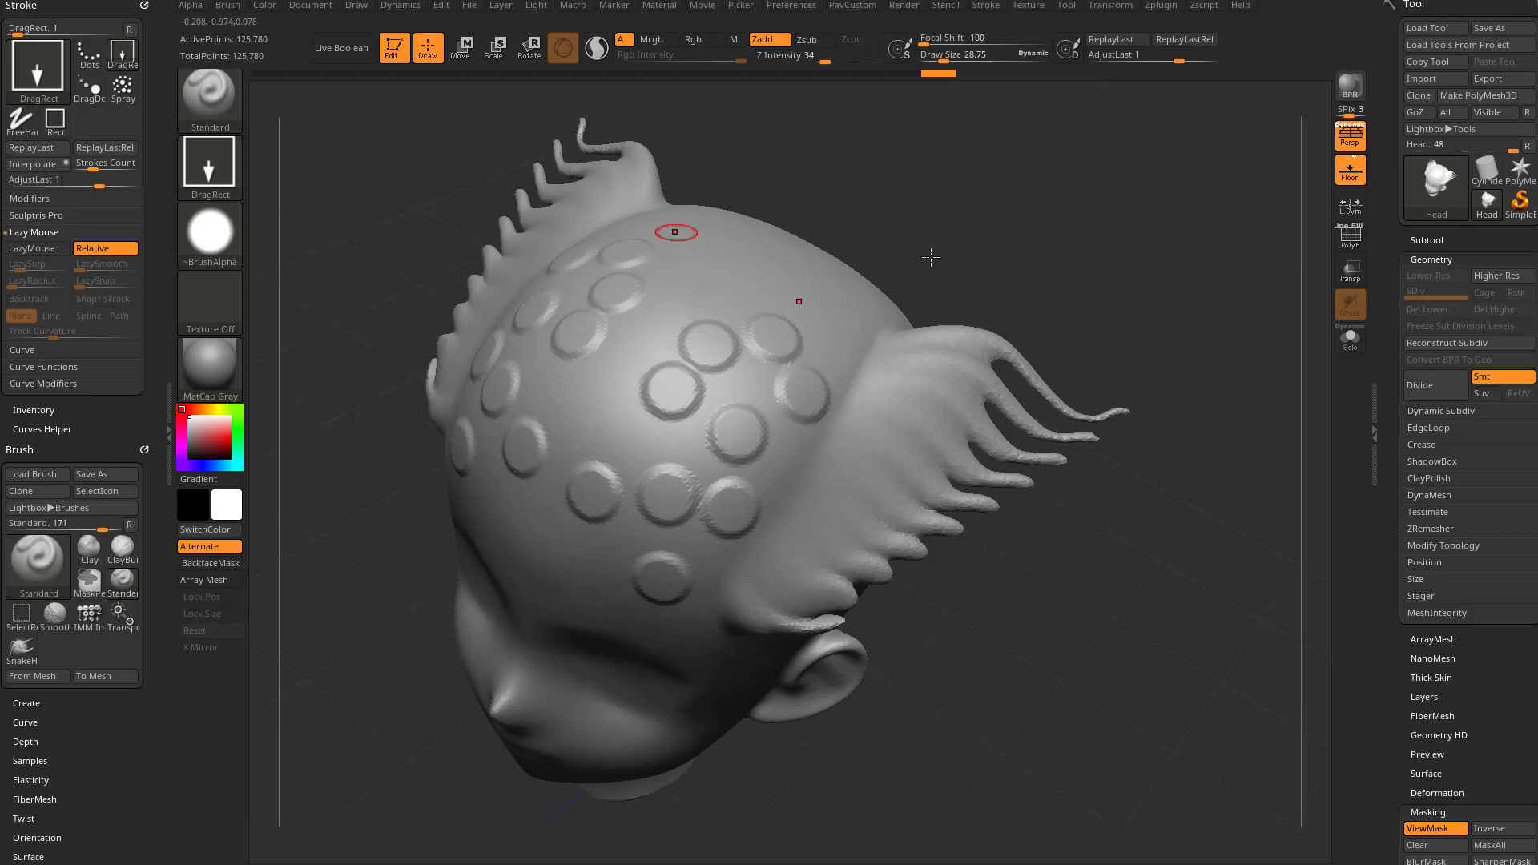
Undo all the scattered disc copies and the first disc on the skull
{"action": "key", "text": "ctrl+z"}
{"action": "key", "text": "ctrl+z"}
{"action": "key", "text": "ctrl+z"}
{"action": "key", "text": "ctrl+z"}
{"action": "key", "text": "ctrl+z"}
{"action": "key", "text": "ctrl+z"}
{"action": "key", "text": "ctrl+z"}
{"action": "key", "text": "ctrl+z"}
{"action": "key", "text": "ctrl+z"}
{"action": "key", "text": "ctrl+z"}
{"action": "key", "text": "ctrl+z"}
{"action": "key", "text": "ctrl+z"}
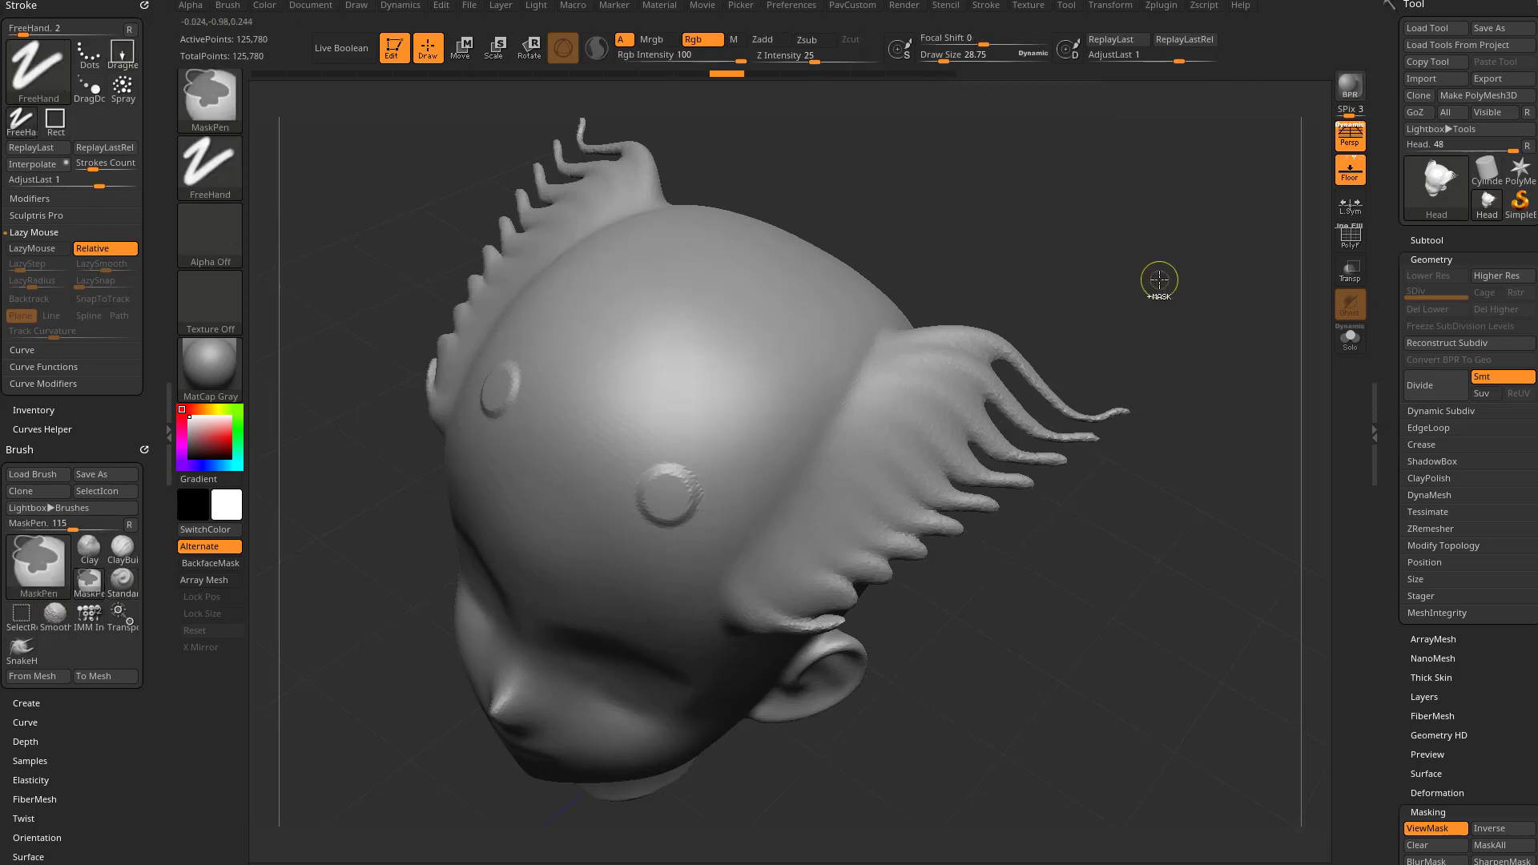
{"action": "key", "text": "ctrl+z"}
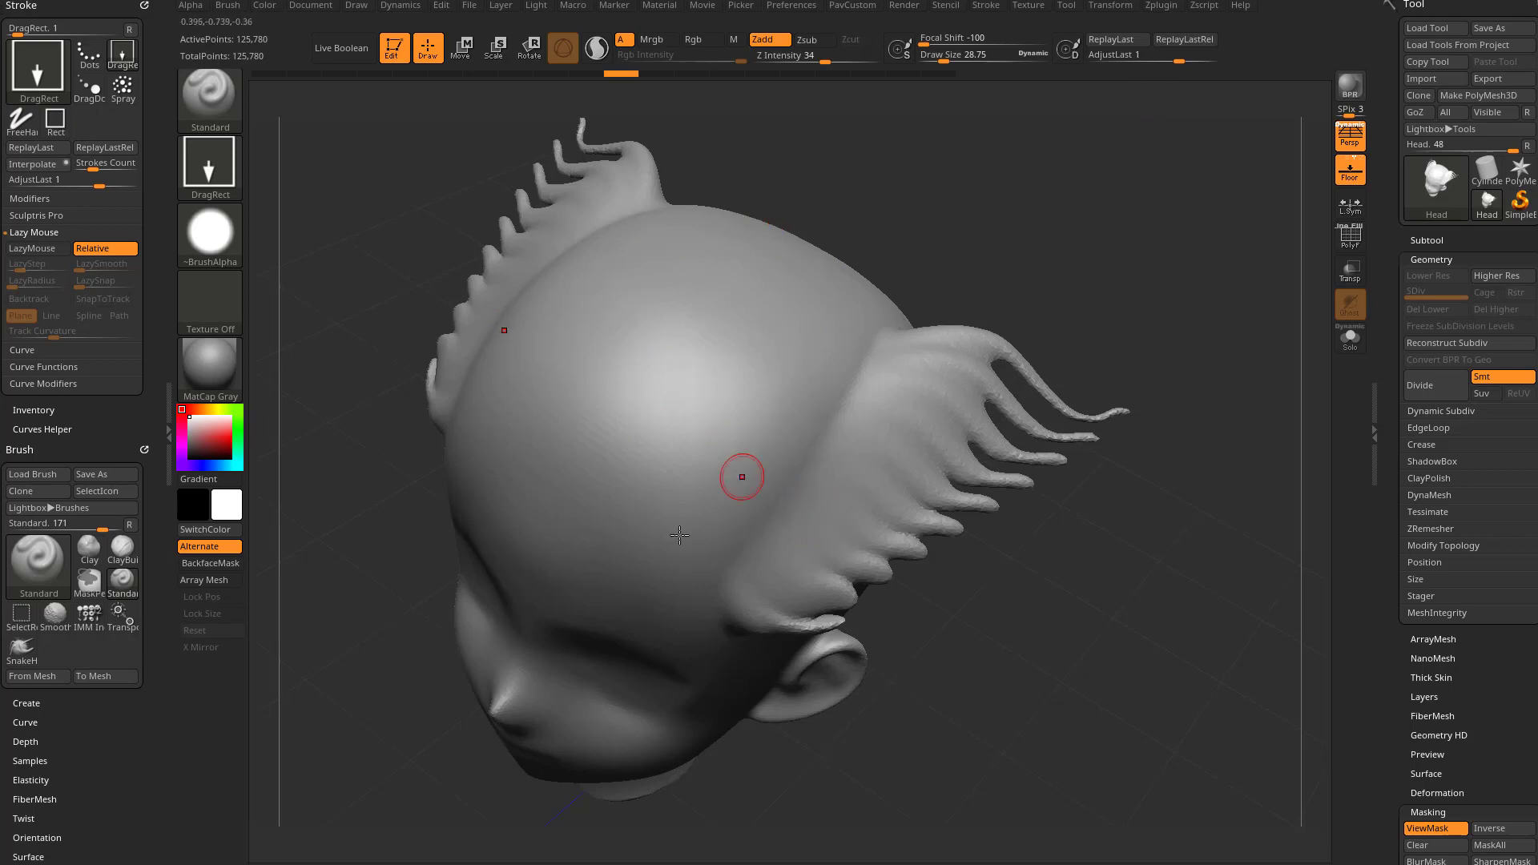
Stamp a small disc above the brow and another near the crown, and interpolate a row of discs between them
{"action": "left_click_drag", "start_coordinate": [655, 548], "coordinate": [659, 550]}
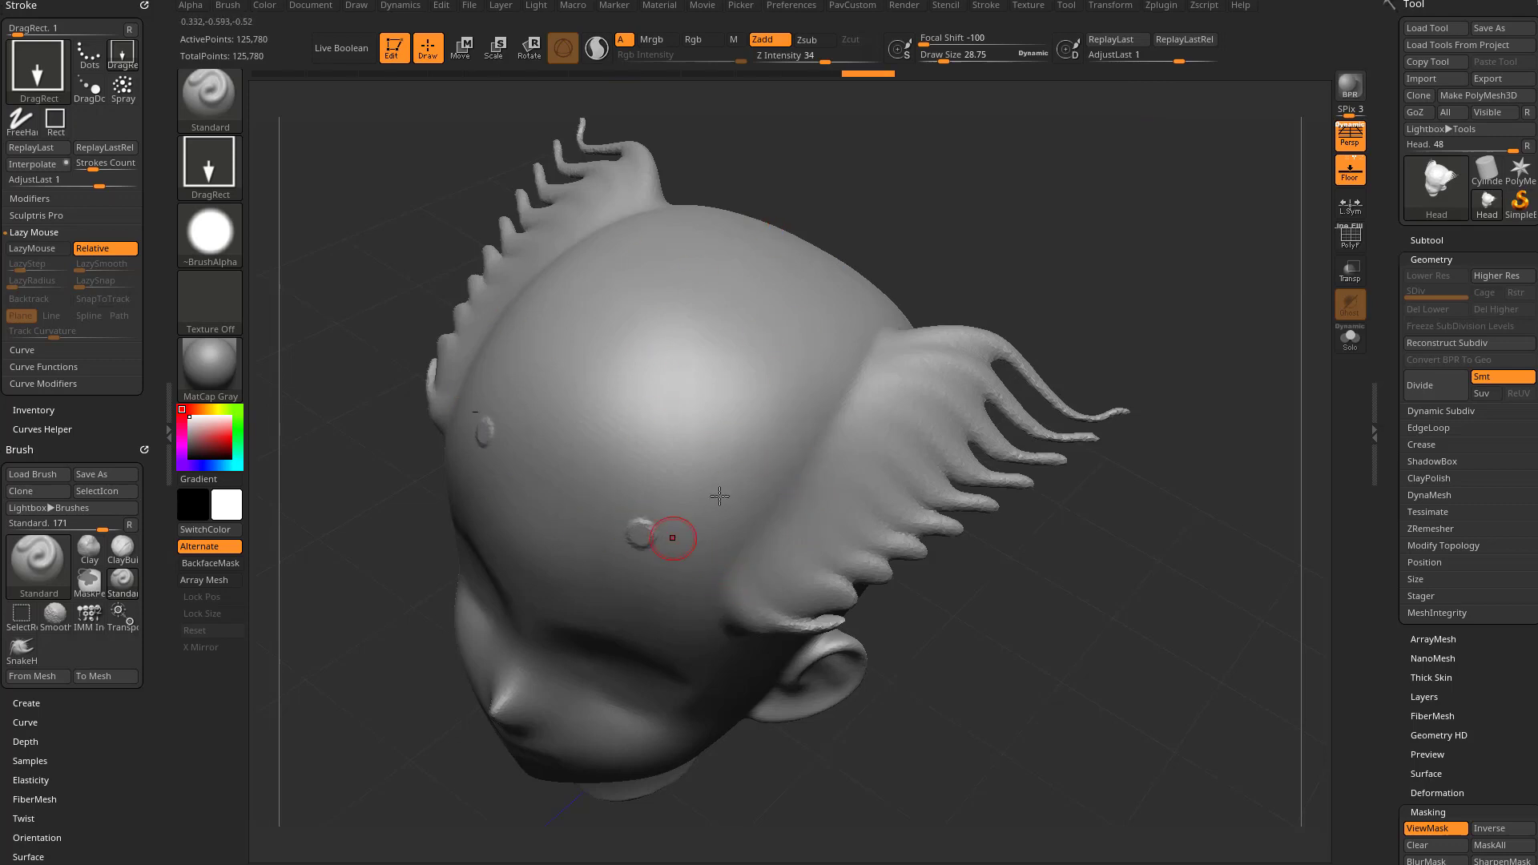
{"action": "left_click_drag", "start_coordinate": [787, 321], "coordinate": [810, 346]}
{"action": "key", "text": "ctrl+shift"}
{"action": "key", "text": "ctrl+shift+z"}
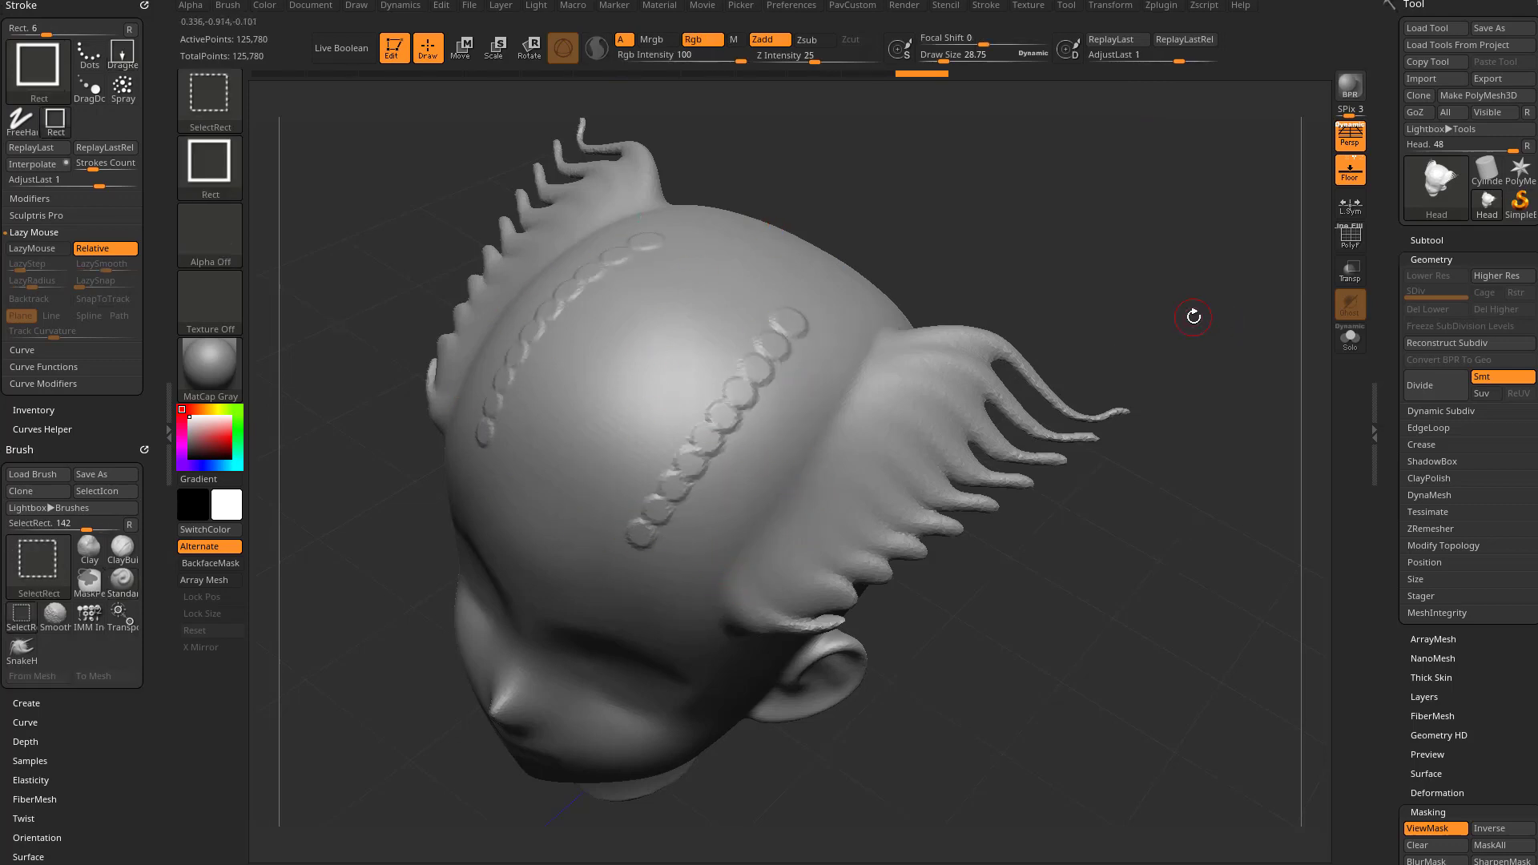